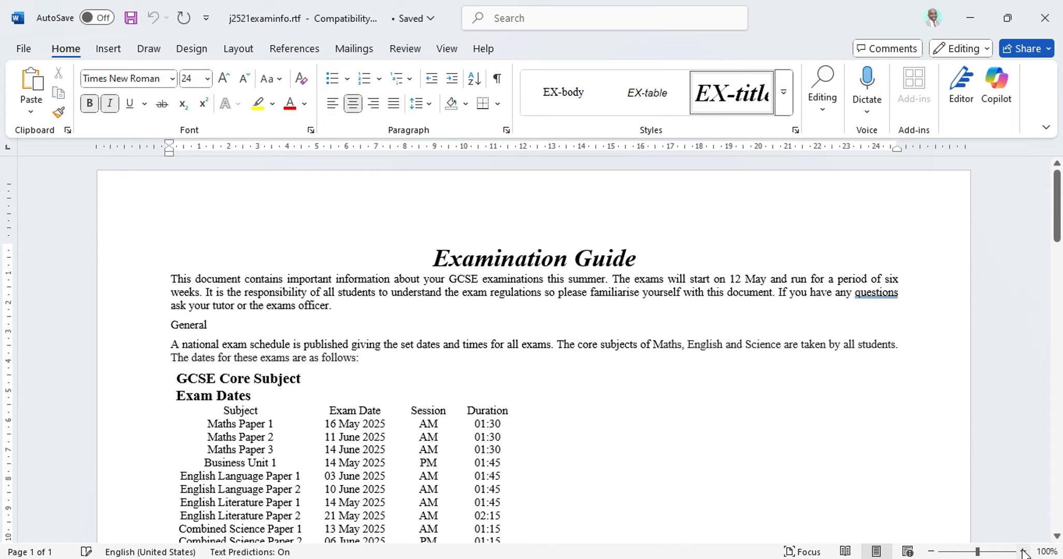
Step: Zoom the Examination Guide document in to 130%
{"action": "left_click", "coordinate": [1022, 552]}
{"action": "left_click", "coordinate": [1021, 552]}
{"action": "left_click", "coordinate": [1021, 552]}
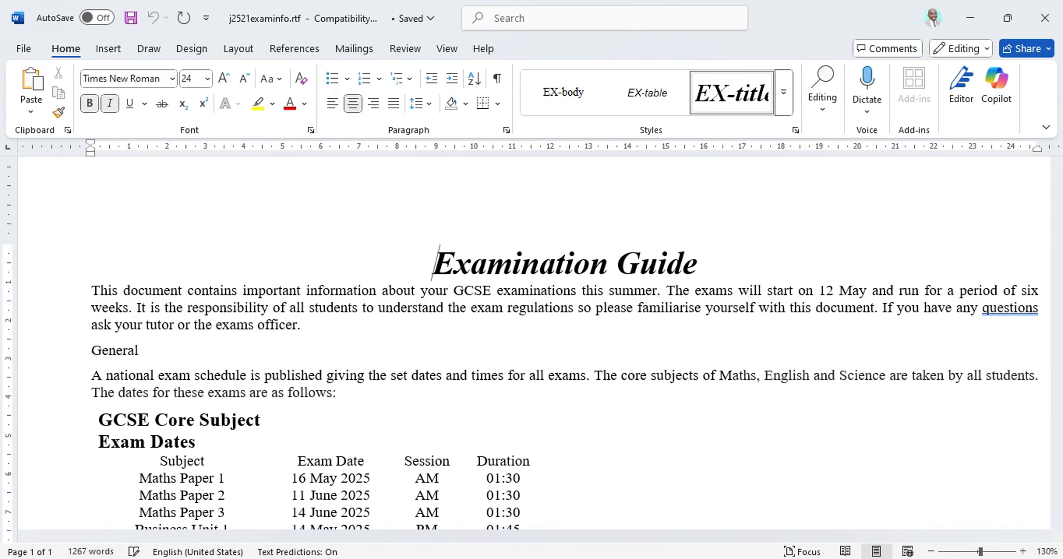
Step: Switch to the question paper PDF in Edge and highlight the A4, landscape orientation and 2.5-centimetre margins requirements of Task 2 question 1
{"action": "left_click", "coordinate": [638, 558]}
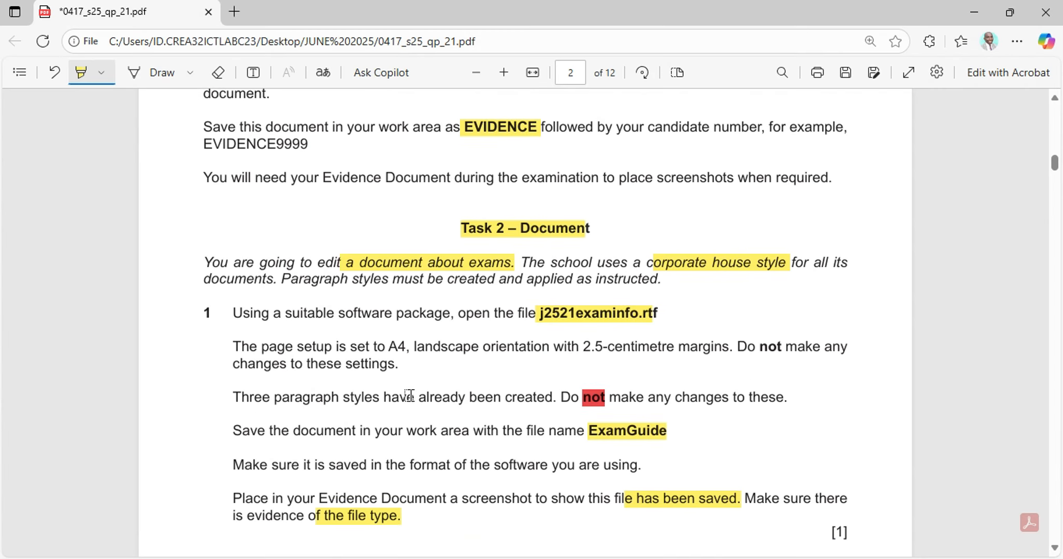
{"action": "scroll", "coordinate": [408, 393], "scroll_direction": "down", "scroll_amount": 1}
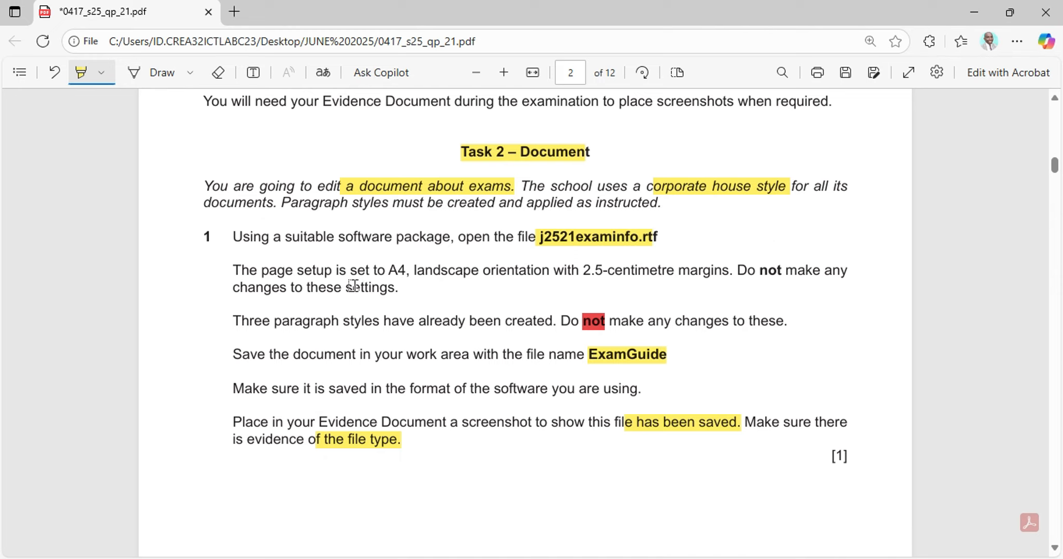
{"action": "left_click_drag", "start_coordinate": [371, 268], "coordinate": [723, 277]}
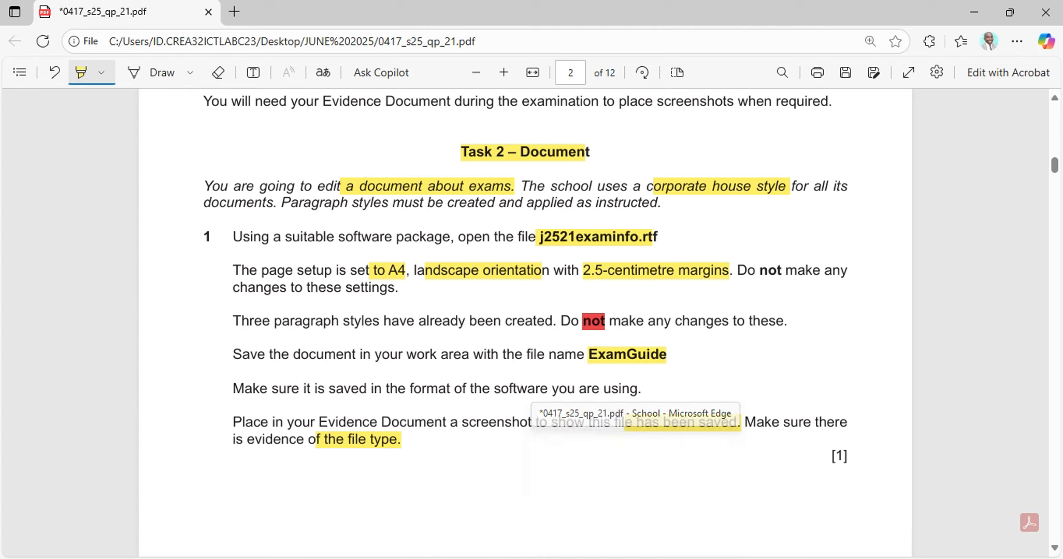
Step: Switch to Word and check the document's orientation, margins and paper size in Page Setup against the question paper's requirements
{"action": "left_click", "coordinate": [612, 558]}
{"action": "left_click", "coordinate": [239, 48]}
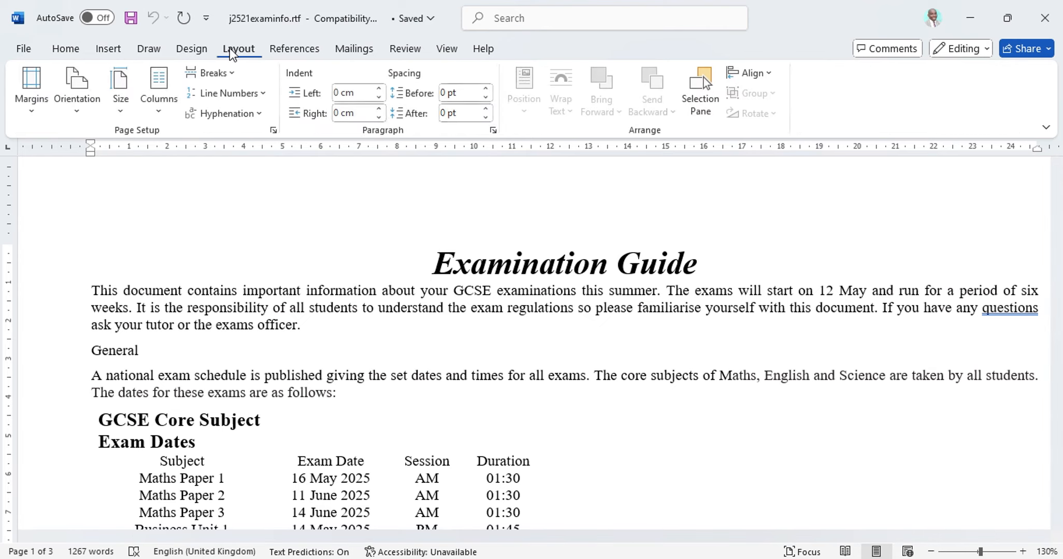
{"action": "left_click", "coordinate": [83, 106]}
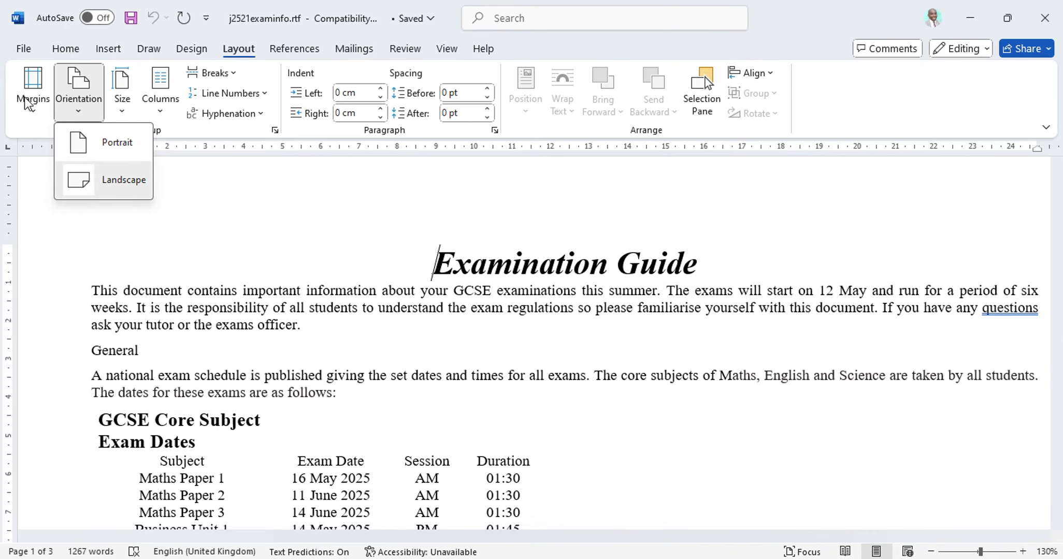
{"action": "left_click", "coordinate": [43, 114]}
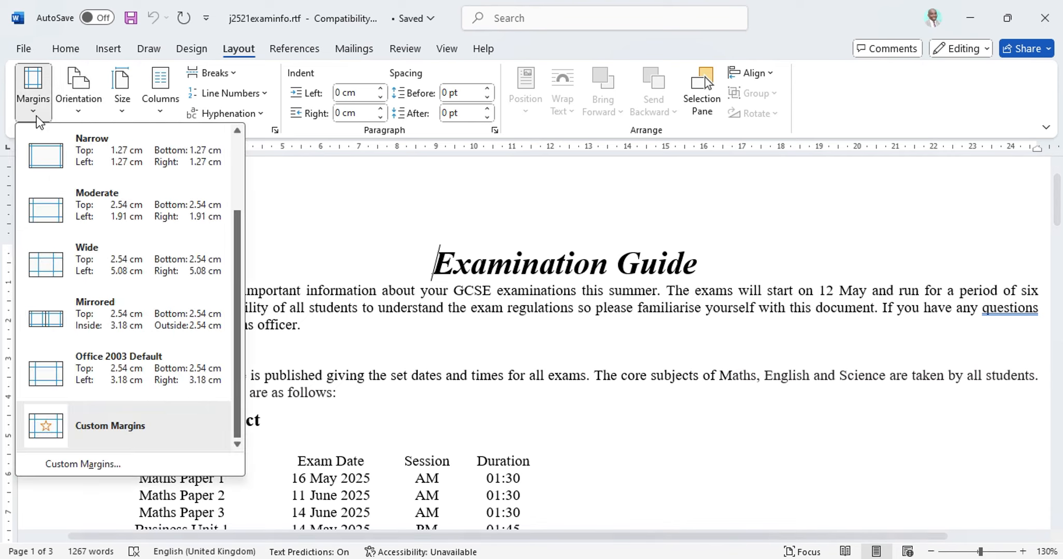
{"action": "left_click", "coordinate": [78, 466]}
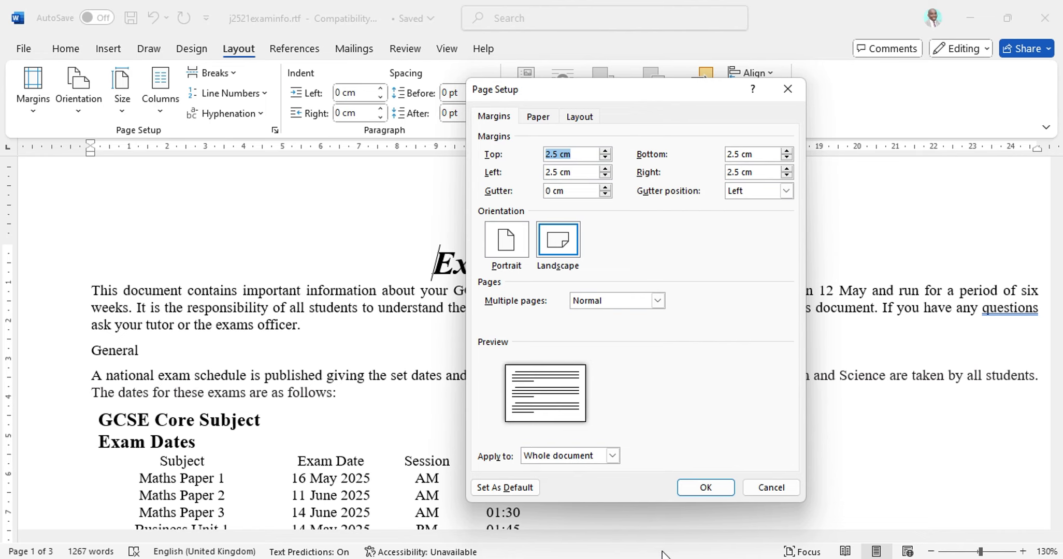
{"action": "left_click", "coordinate": [636, 558]}
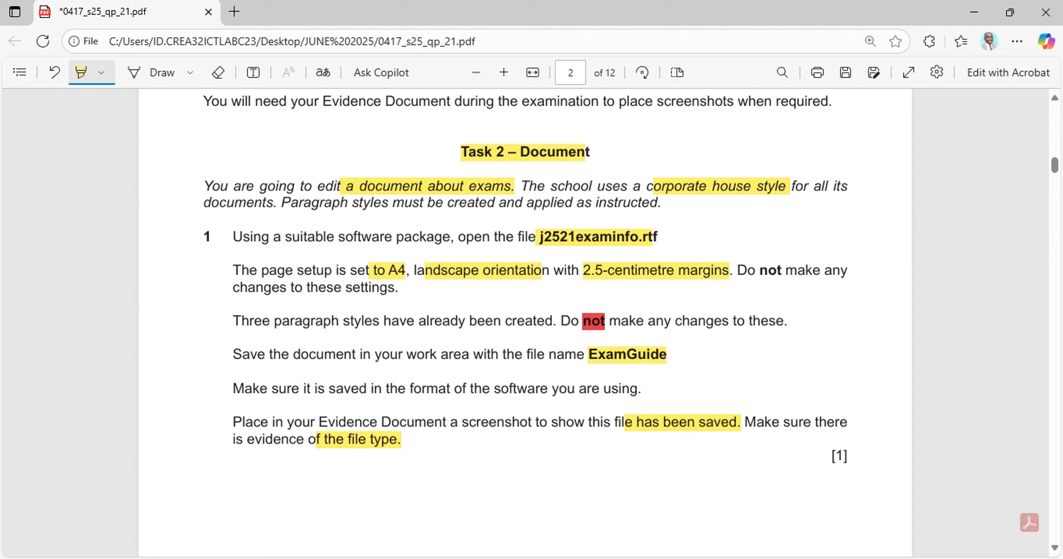
{"action": "key", "text": "alt+Tab"}
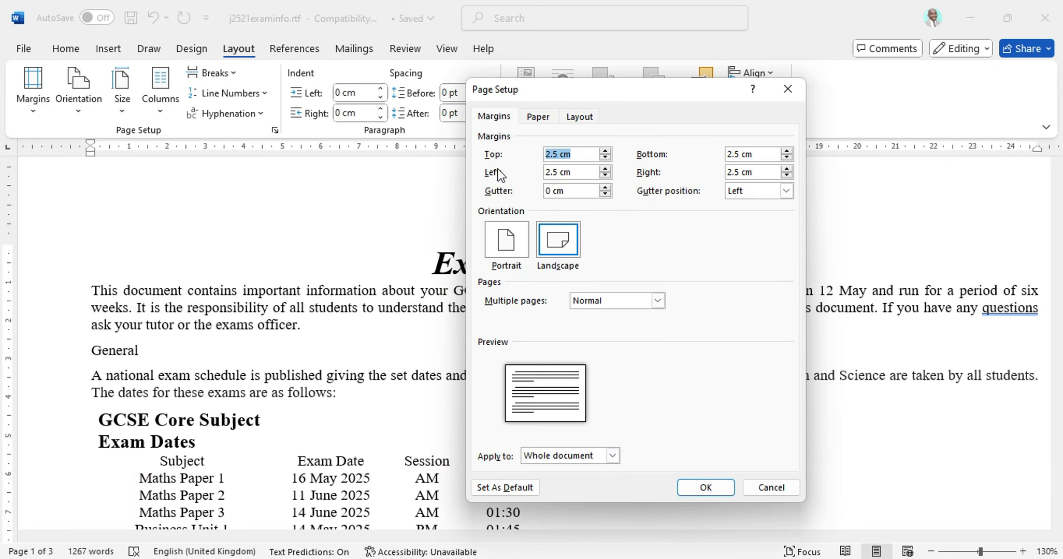
{"action": "left_click", "coordinate": [531, 116]}
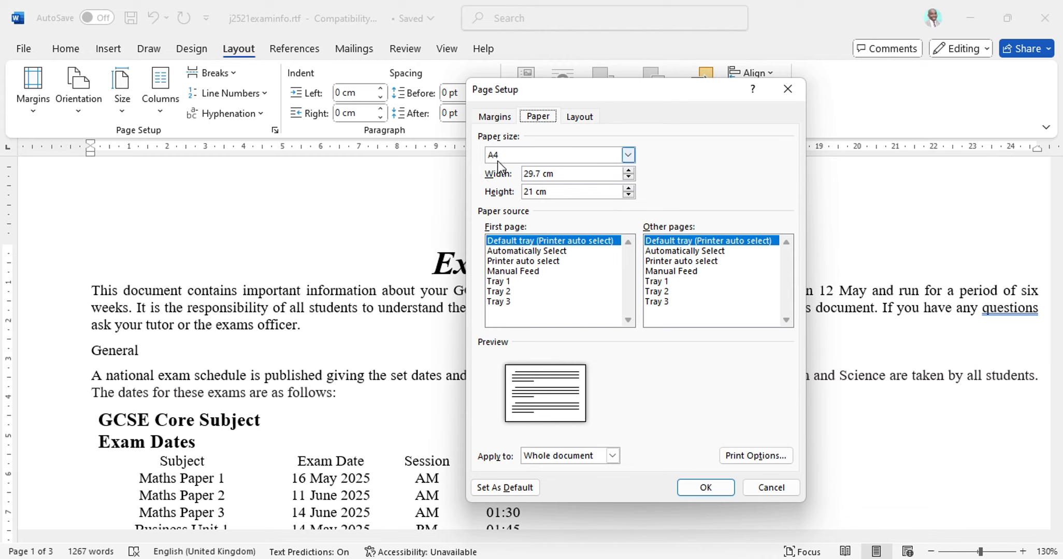
{"action": "left_click", "coordinate": [586, 120]}
{"action": "left_click", "coordinate": [491, 118]}
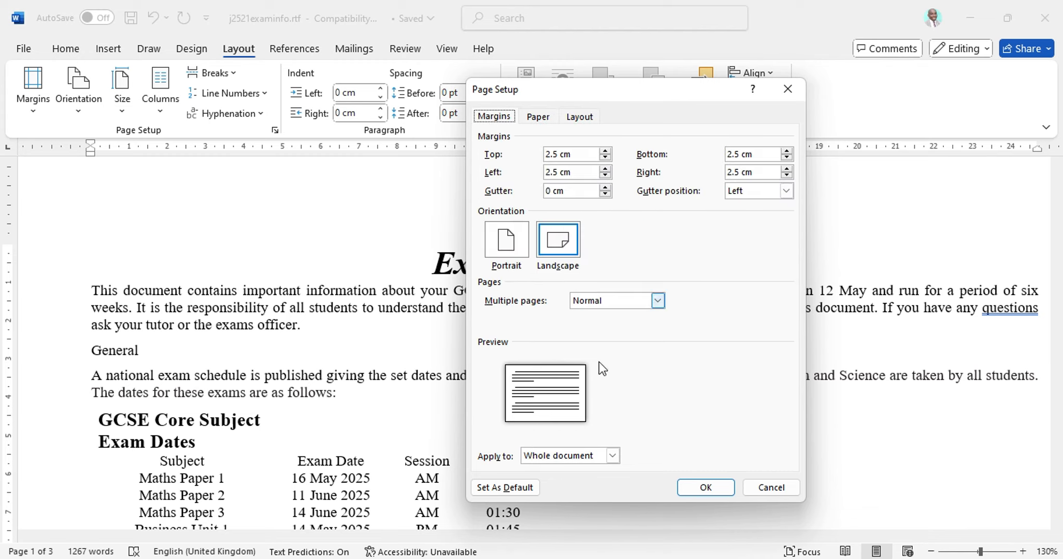
Step: Return to the question paper in Edge, turn off the highlighter and copy the required file name ExamGuide
{"action": "left_click", "coordinate": [638, 558]}
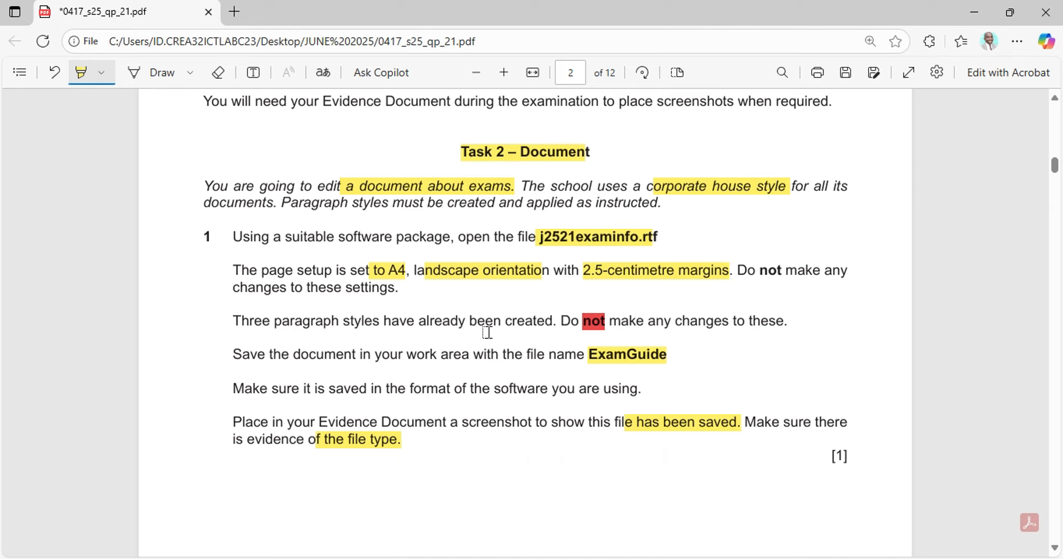
{"action": "left_click", "coordinate": [78, 72]}
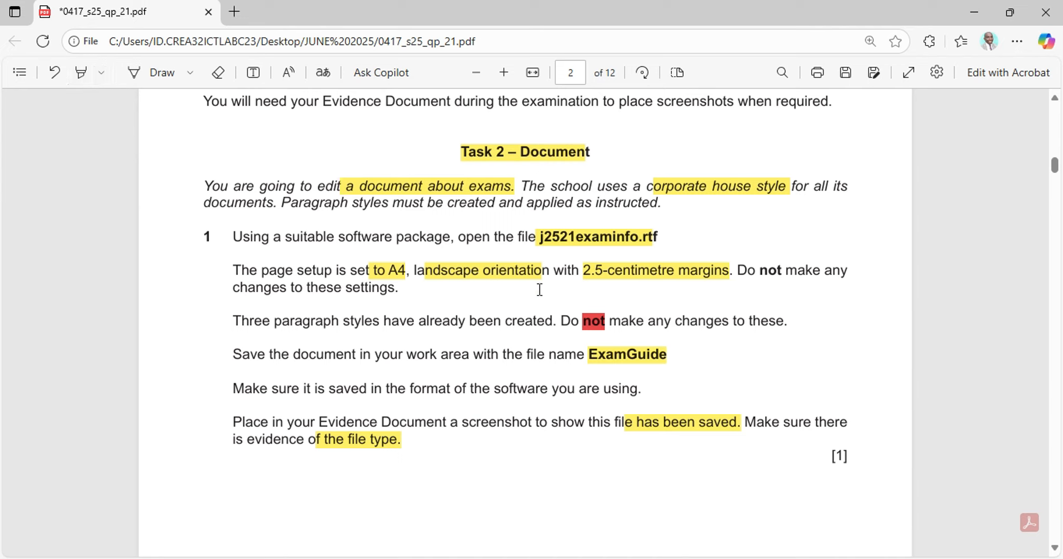
{"action": "left_click_drag", "start_coordinate": [591, 358], "coordinate": [668, 357]}
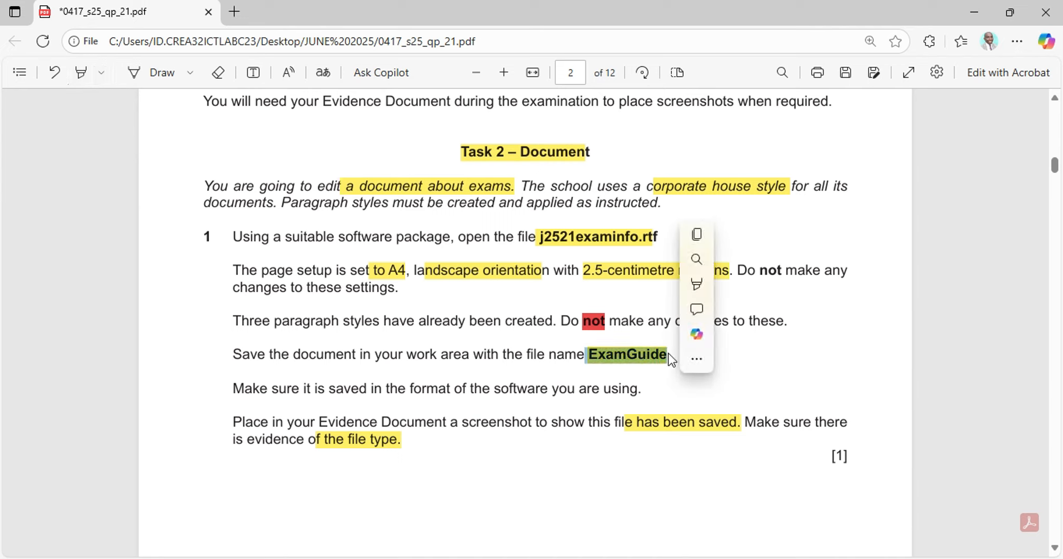
{"action": "left_click", "coordinate": [694, 234]}
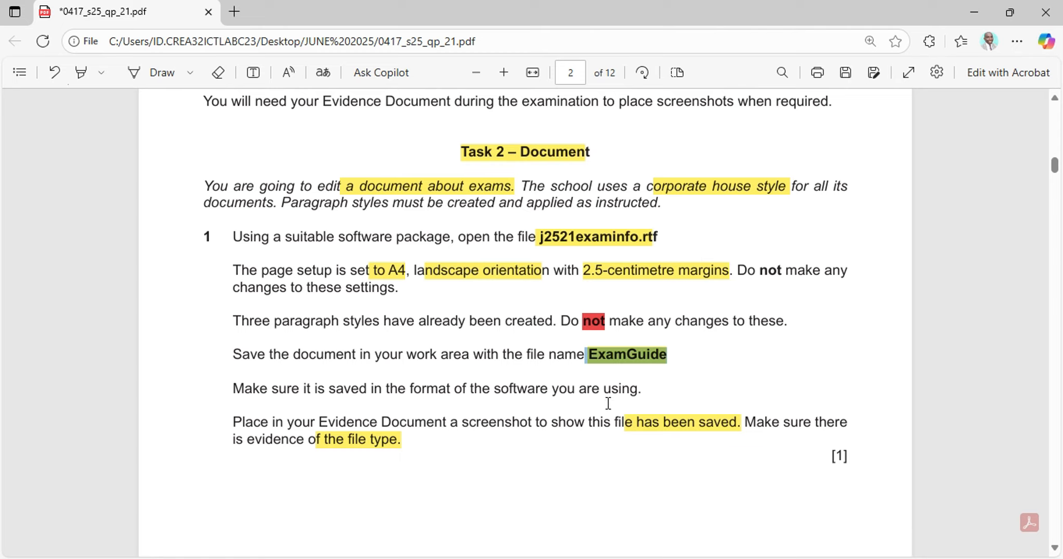
Step: Switch to Word, accept the page setup and start saving a copy of the document under the file name ExamGuide
{"action": "key", "text": "alt+Tab"}
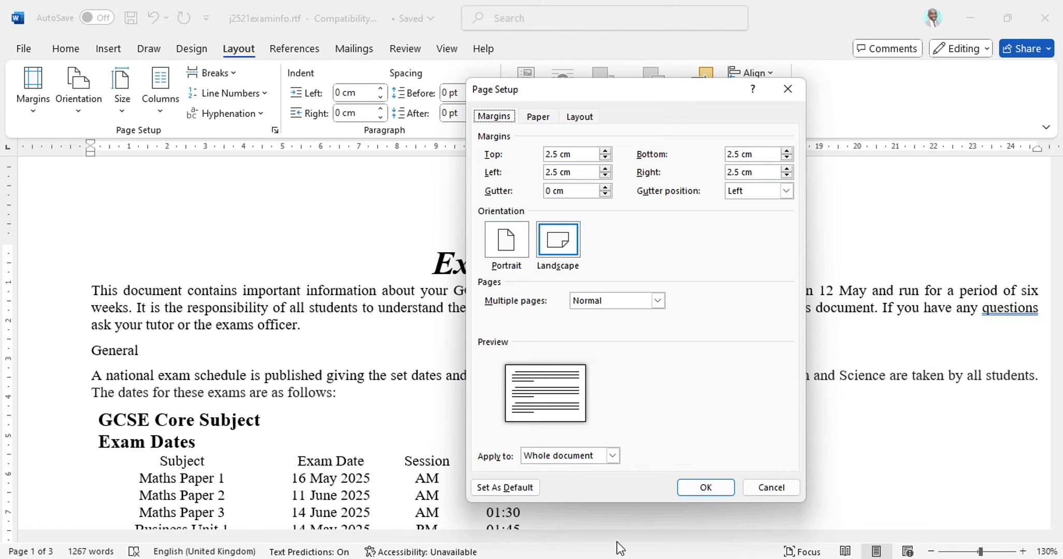
{"action": "left_click", "coordinate": [705, 488]}
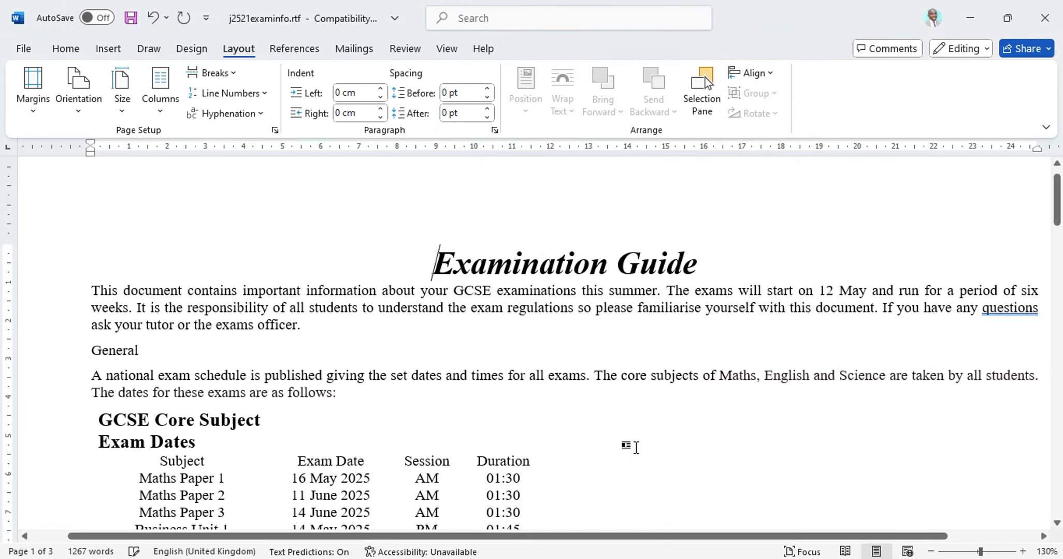
{"action": "left_click", "coordinate": [24, 49]}
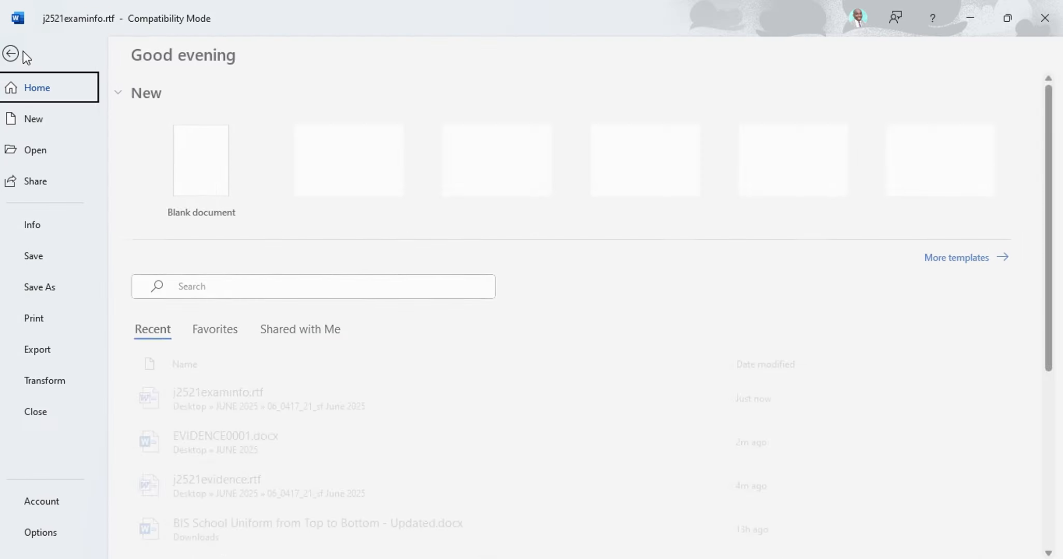
{"action": "left_click", "coordinate": [62, 293]}
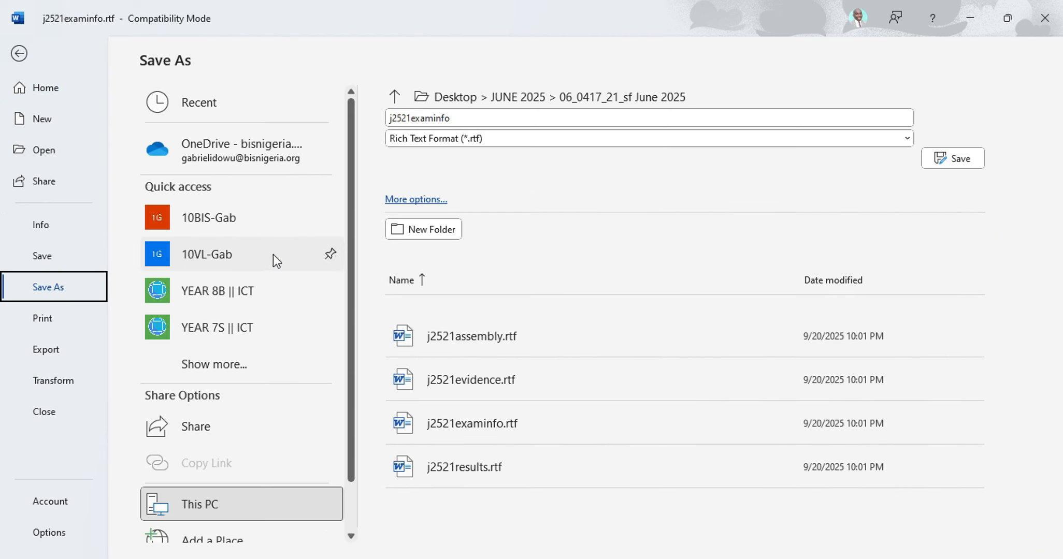
{"action": "scroll", "coordinate": [324, 454], "scroll_direction": "down", "scroll_amount": 2}
{"action": "left_click", "coordinate": [246, 521]}
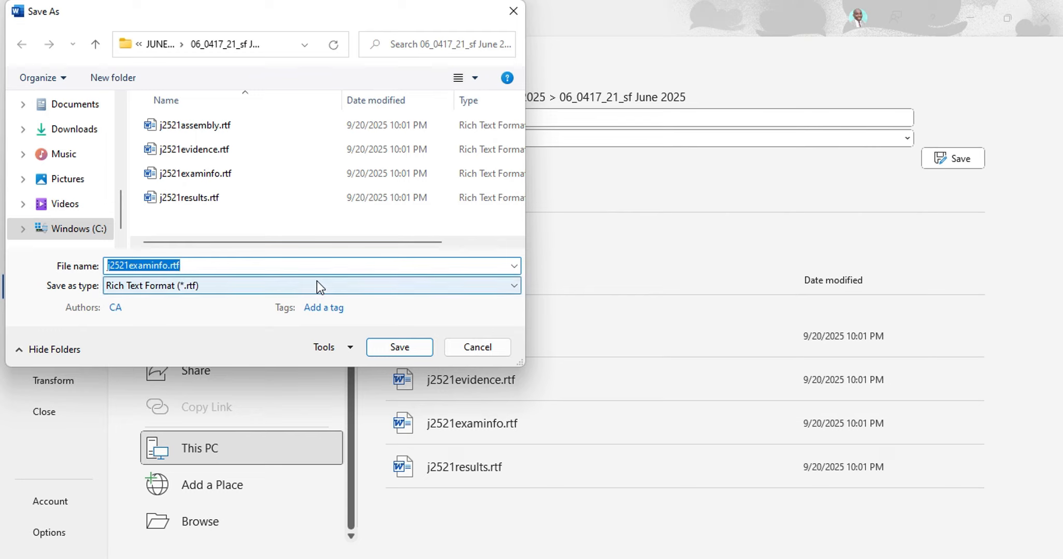
{"action": "key", "text": "BackSpace"}
{"action": "type", "text": "ExamGuide"}
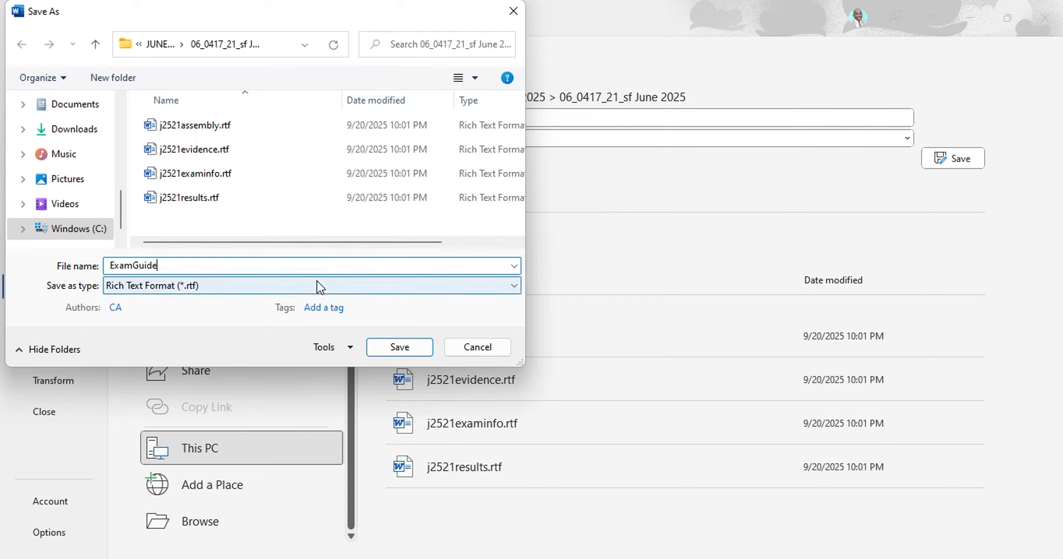
Step: Save the copy as a Word Document (*.docx) and accept the upgrade to the newest file format
{"action": "left_click", "coordinate": [287, 284]}
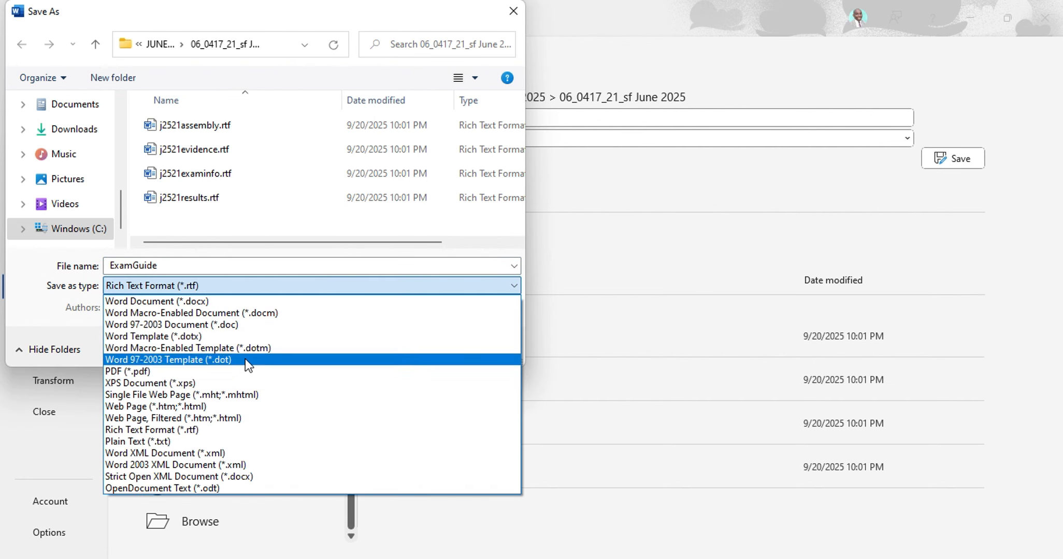
{"action": "left_click", "coordinate": [128, 303]}
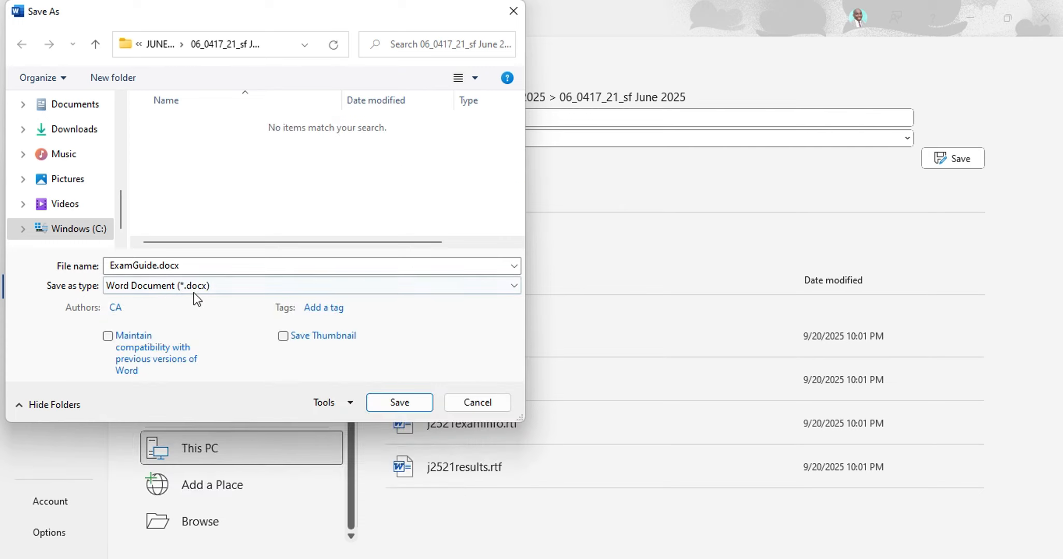
{"action": "left_click", "coordinate": [390, 404]}
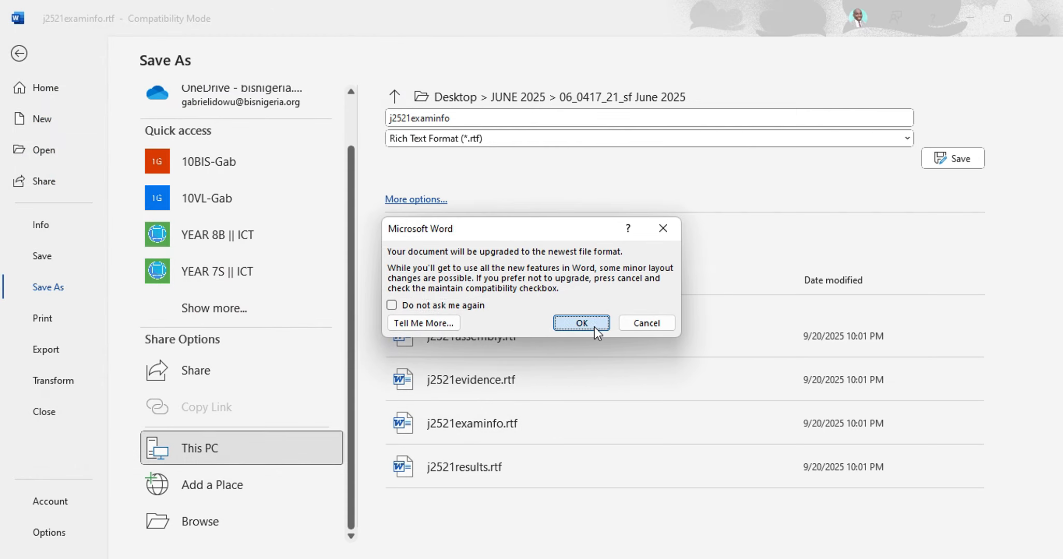
{"action": "left_click", "coordinate": [593, 329]}
Step: Switch to File Explorer and open the folder 06_0417_21_sf June 2025 inside JUNE 2025 on the Desktop
{"action": "key", "text": "alt+Tab"}
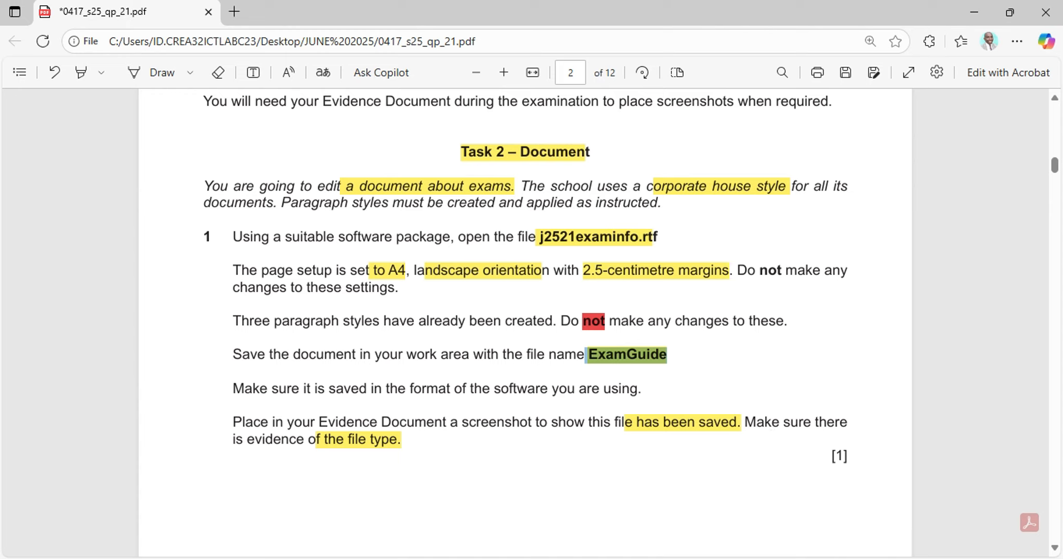
{"action": "left_click", "coordinate": [626, 491]}
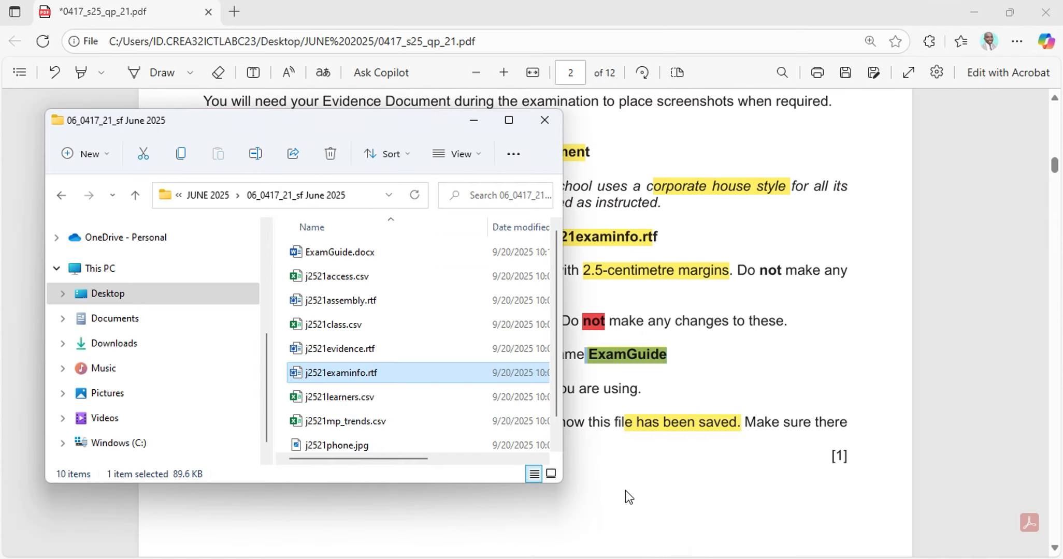
{"action": "left_click", "coordinate": [123, 294]}
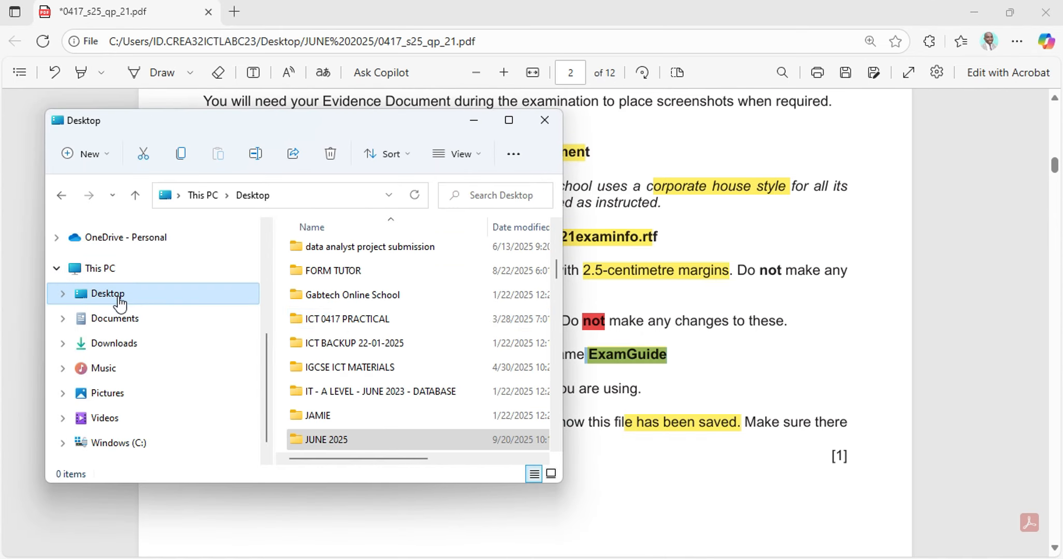
{"action": "scroll", "coordinate": [407, 341], "scroll_direction": "down", "scroll_amount": 2}
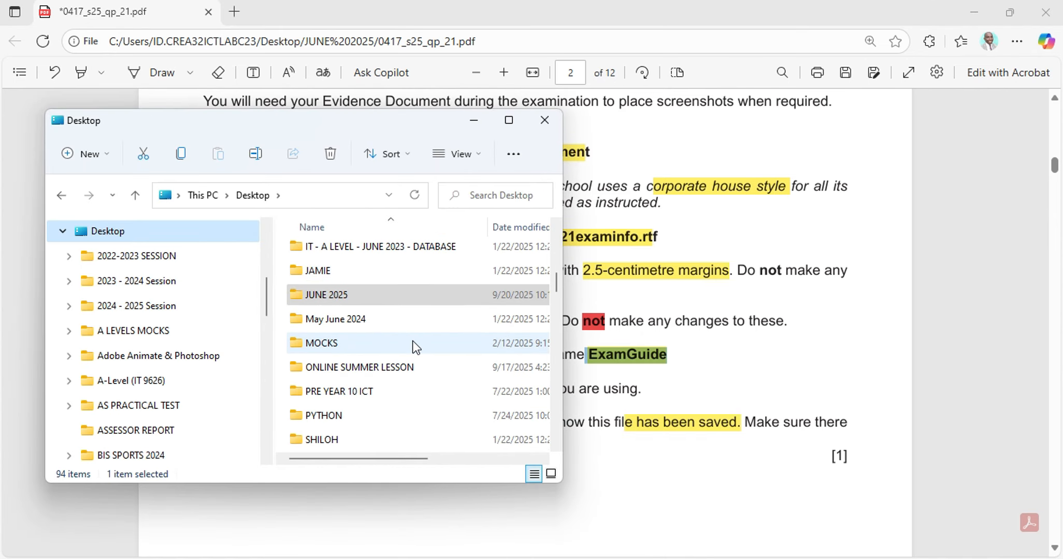
{"action": "double_click", "coordinate": [326, 296]}
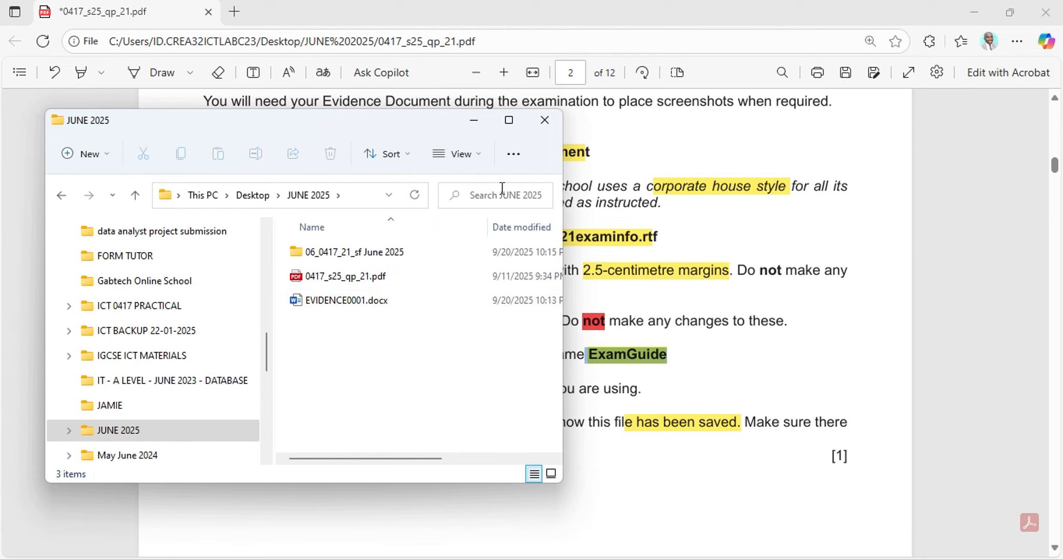
{"action": "double_click", "coordinate": [384, 252]}
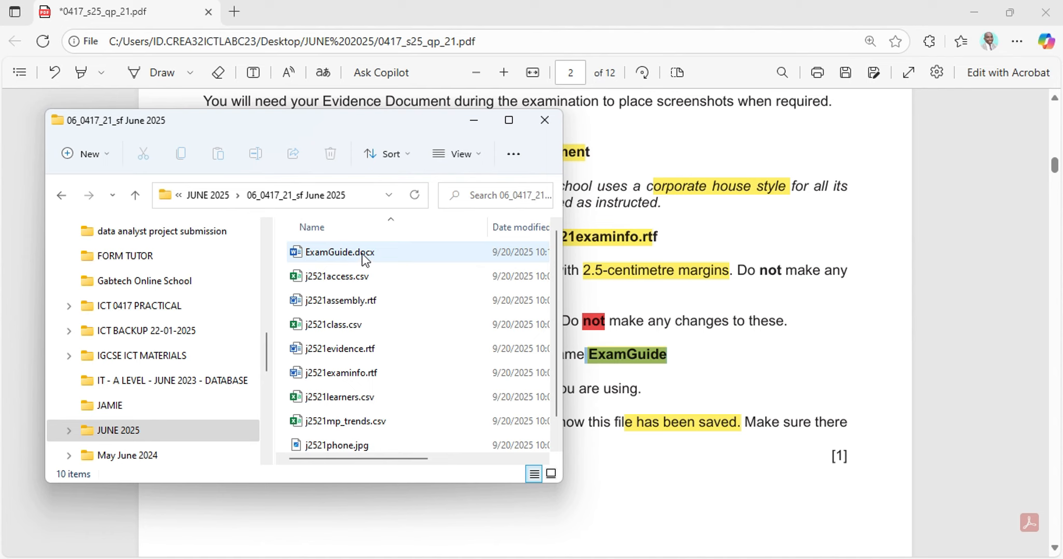
Step: Maximize the folder window, select ExamGuide.docx and fit the Type column so the full file types show, rechecking the evidence instruction in the question paper
{"action": "left_click", "coordinate": [508, 122]}
{"action": "left_click", "coordinate": [337, 137]}
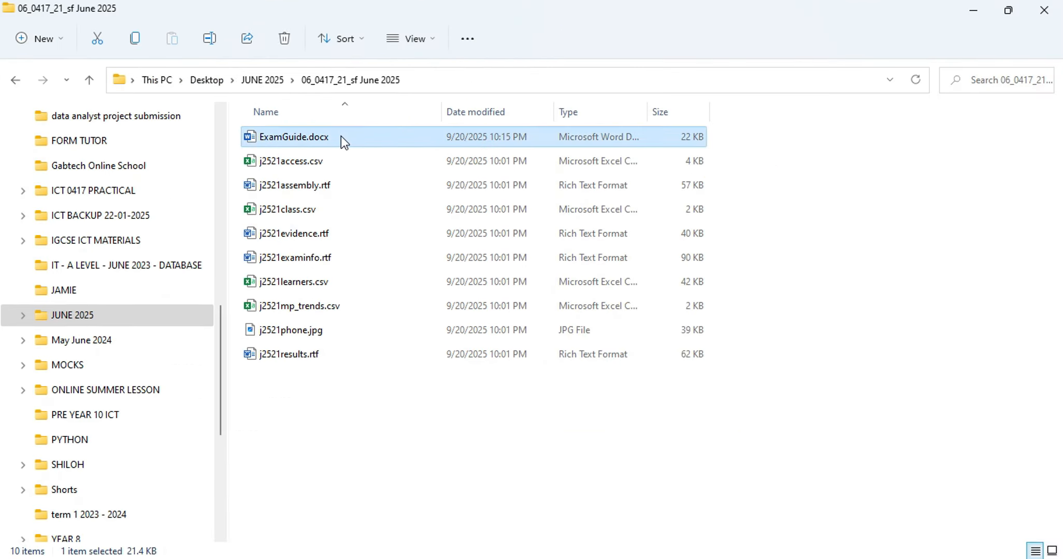
{"action": "double_click", "coordinate": [647, 112]}
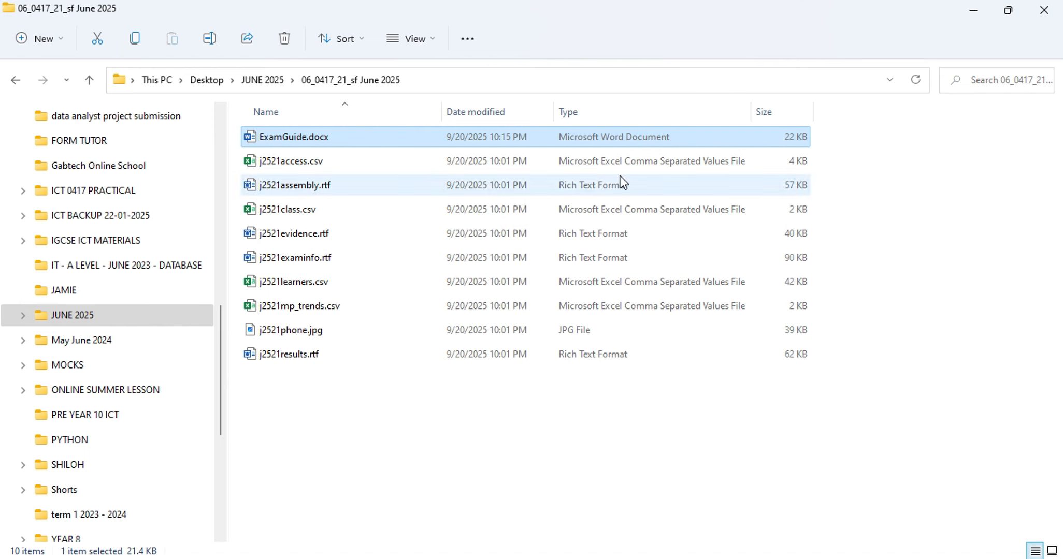
{"action": "left_click", "coordinate": [636, 558]}
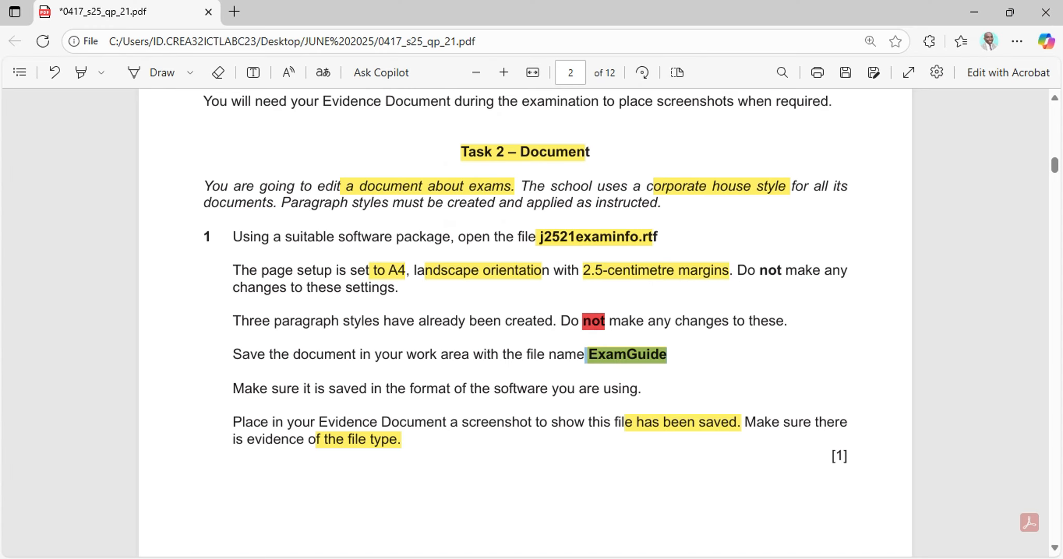
{"action": "key", "text": "alt+Tab"}
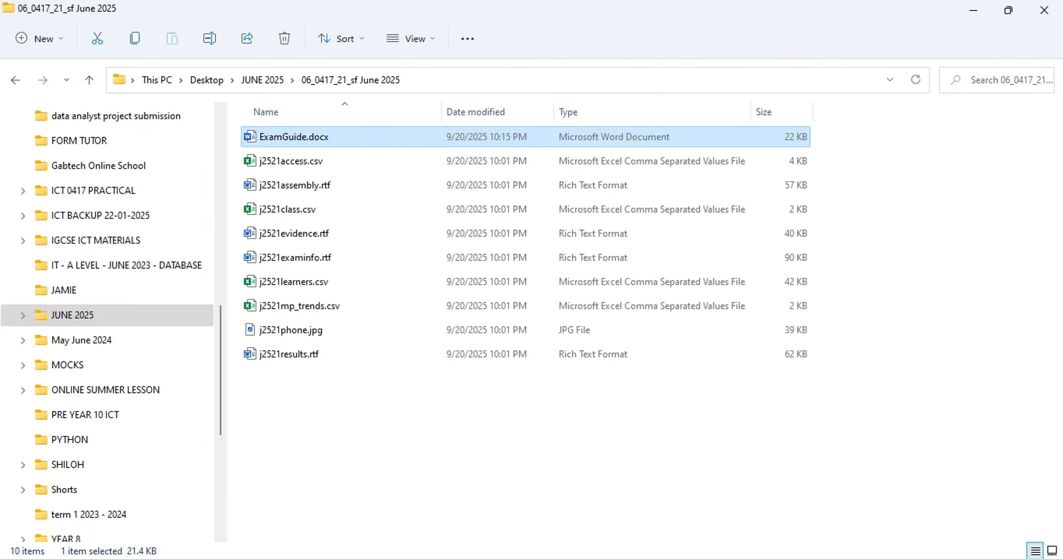
Step: Fit the Name column to its contents and copy a screenshot of the column headings and the ExamGuide.docx row showing its file type
{"action": "double_click", "coordinate": [443, 108]}
{"action": "double_click", "coordinate": [456, 112]}
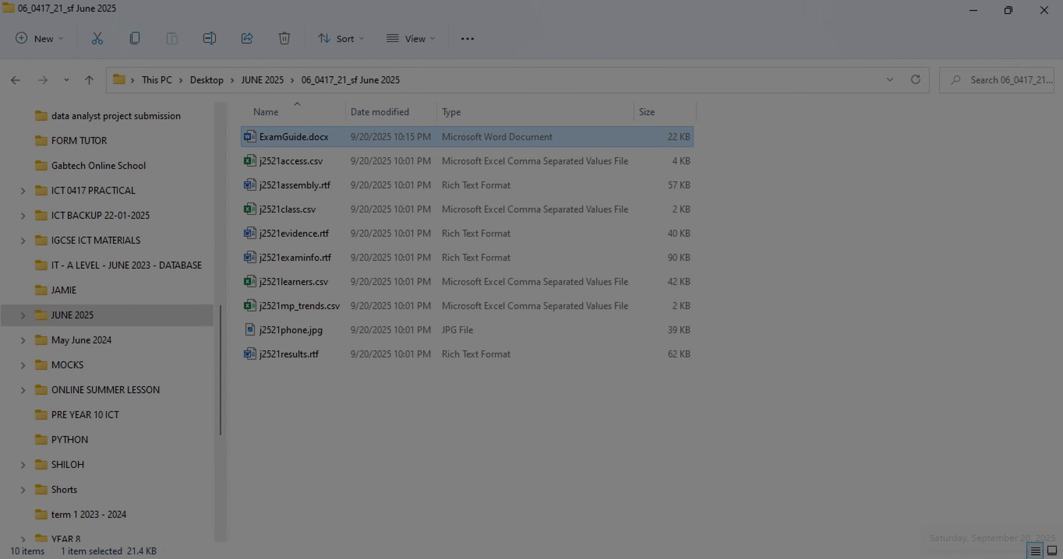
{"action": "mouse_move", "coordinate": [237, 110]}
{"action": "left_mouse_down"}
{"action": "mouse_move", "coordinate": [493, 129]}
{"action": "mouse_move", "coordinate": [716, 130]}
{"action": "mouse_move", "coordinate": [698, 153]}
{"action": "left_mouse_up"}
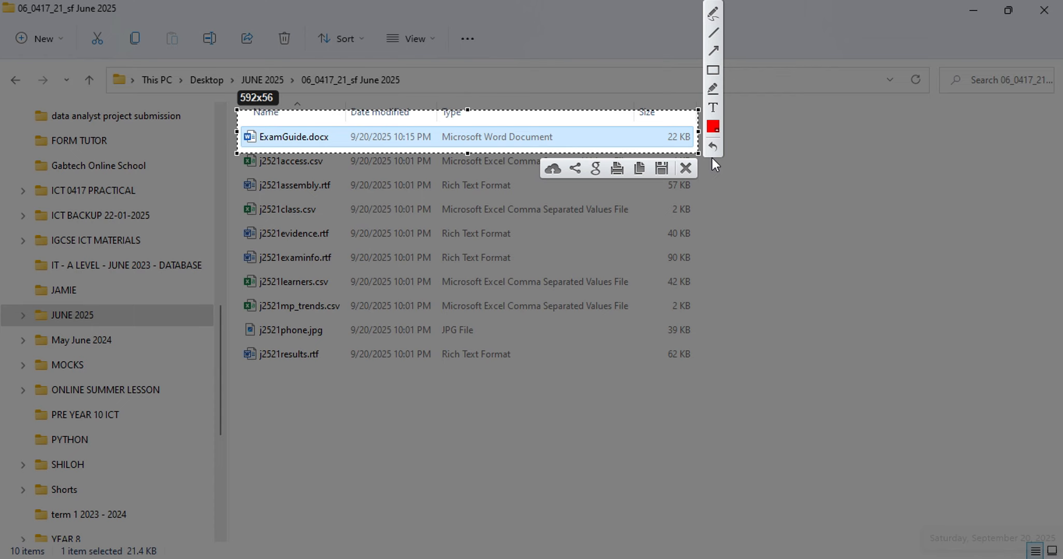
{"action": "left_click", "coordinate": [685, 168]}
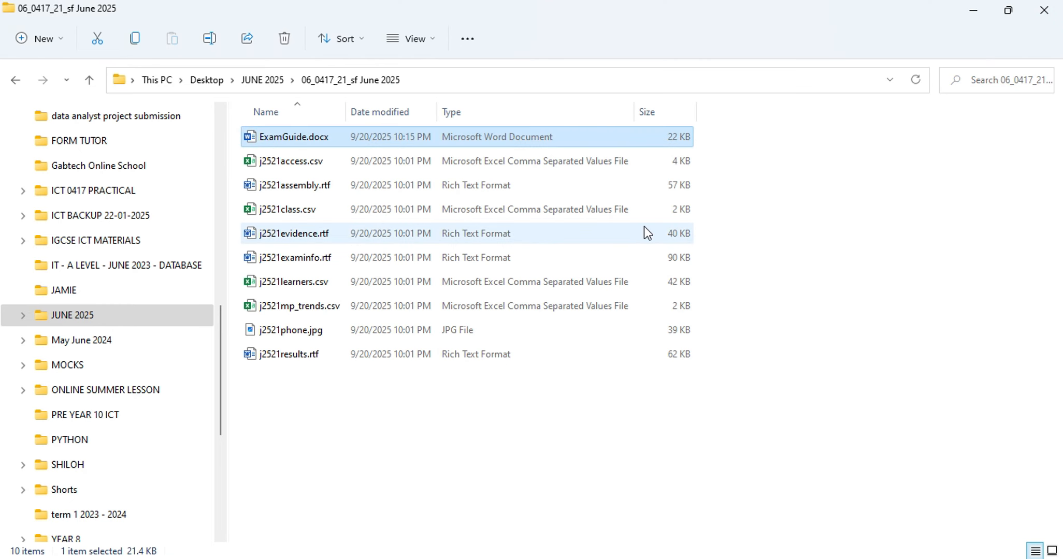
{"action": "key", "text": "Print"}
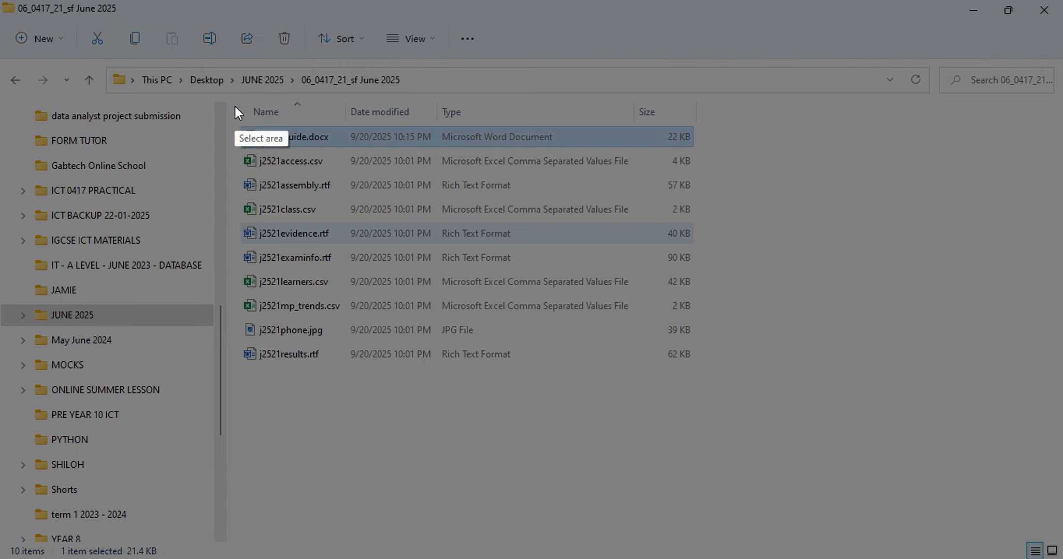
{"action": "mouse_move", "coordinate": [235, 106]}
{"action": "left_mouse_down"}
{"action": "mouse_move", "coordinate": [551, 154]}
{"action": "mouse_move", "coordinate": [720, 154]}
{"action": "mouse_move", "coordinate": [701, 150]}
{"action": "left_mouse_up"}
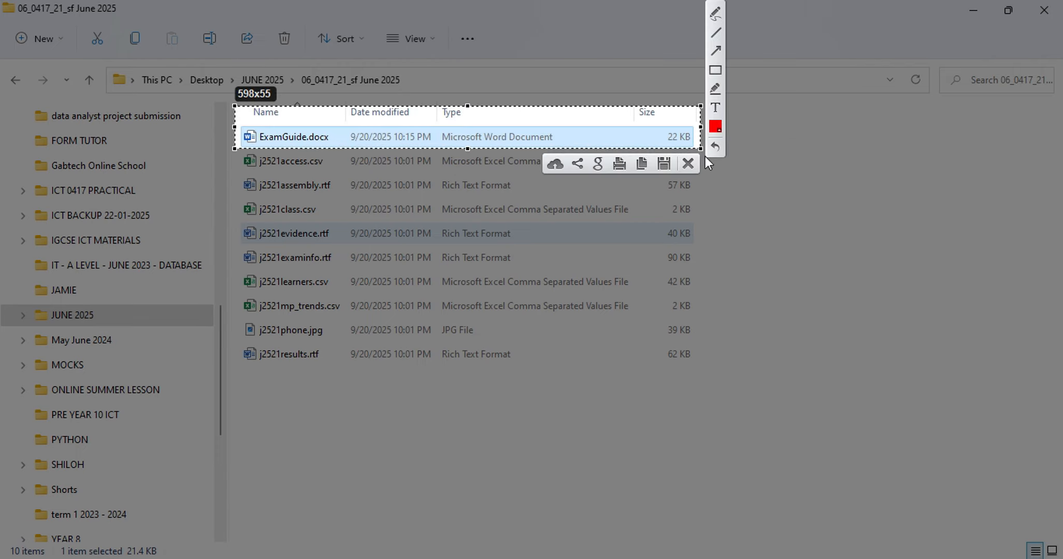
{"action": "left_click", "coordinate": [641, 164]}
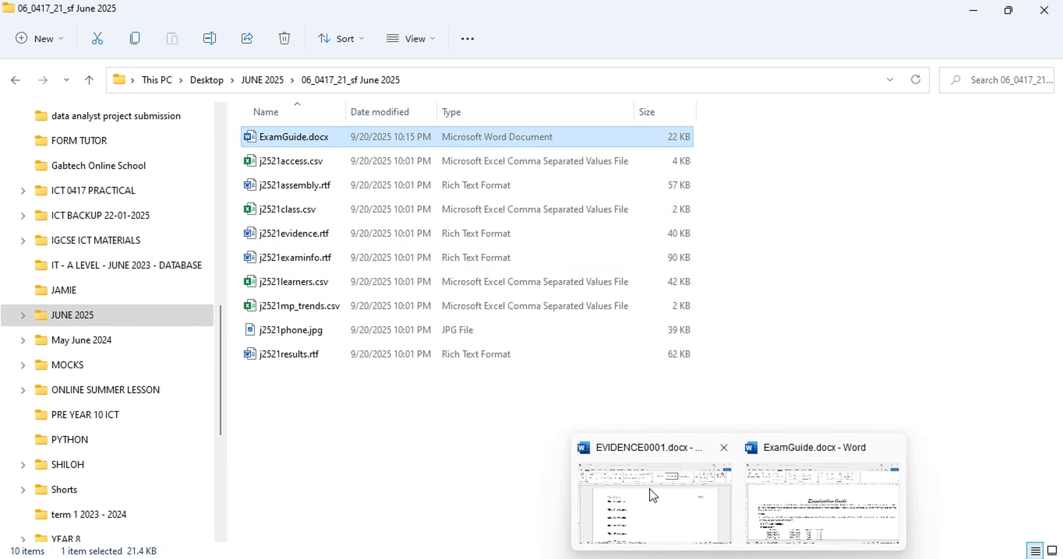
Step: Switch to EVIDENCE0001.docx in Word and paste the screenshot below the heading Step 1 evidence
{"action": "left_click", "coordinate": [650, 492]}
{"action": "left_click", "coordinate": [264, 297]}
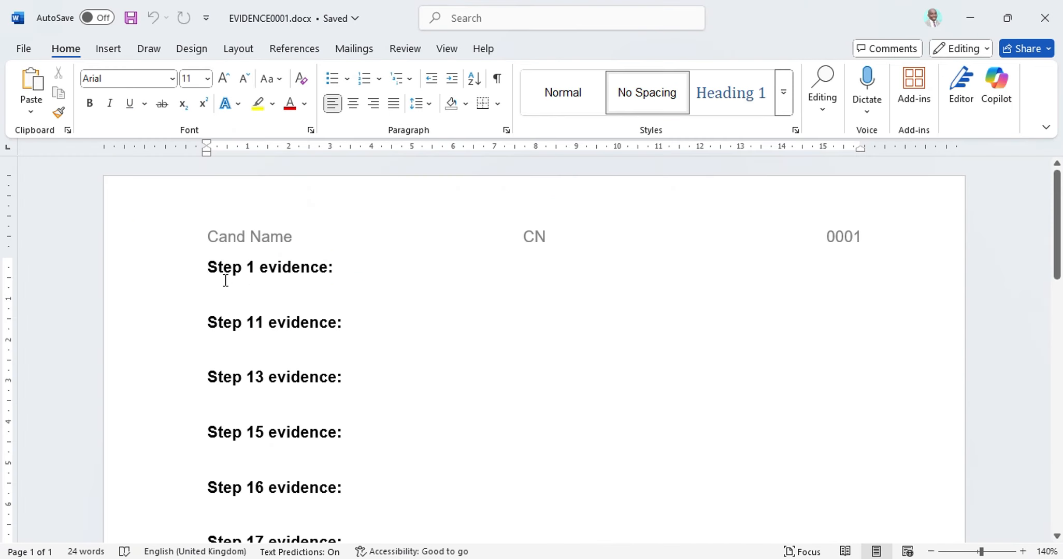
{"action": "left_click", "coordinate": [29, 76]}
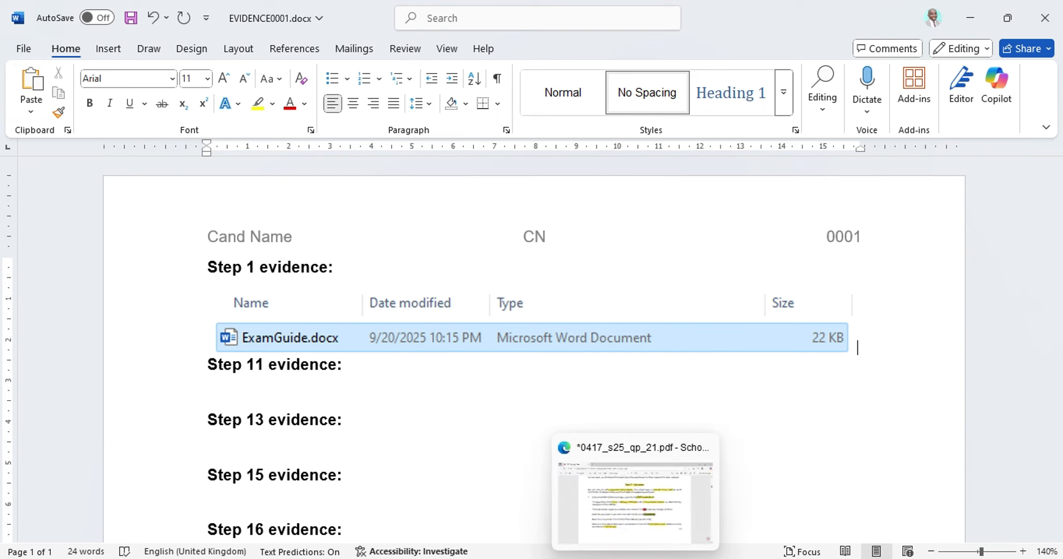
Step: Read question 2 in the question paper, switch to ExamGuide.docx in Word and insert a blank three-column header
{"action": "left_click", "coordinate": [597, 525]}
{"action": "scroll", "coordinate": [546, 274], "scroll_direction": "down", "scroll_amount": 5}
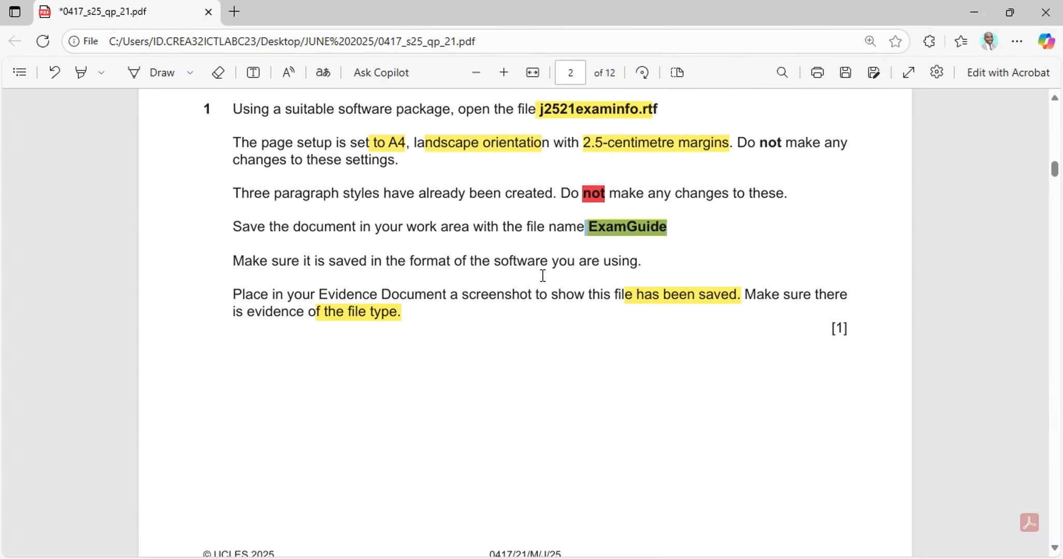
{"action": "scroll", "coordinate": [386, 265], "scroll_direction": "down", "scroll_amount": 8}
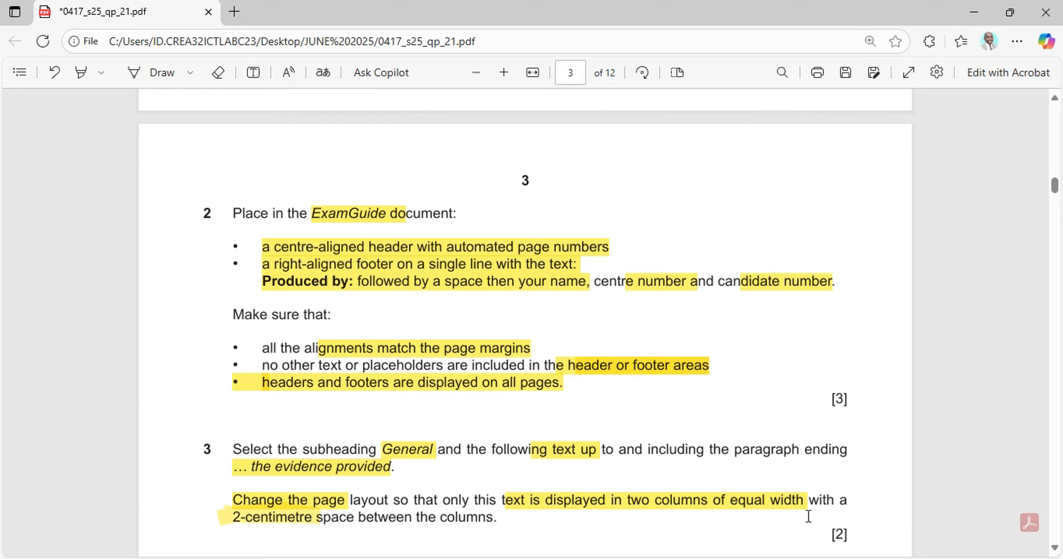
{"action": "mouse_move", "coordinate": [738, 558]}
{"action": "left_click", "coordinate": [818, 542]}
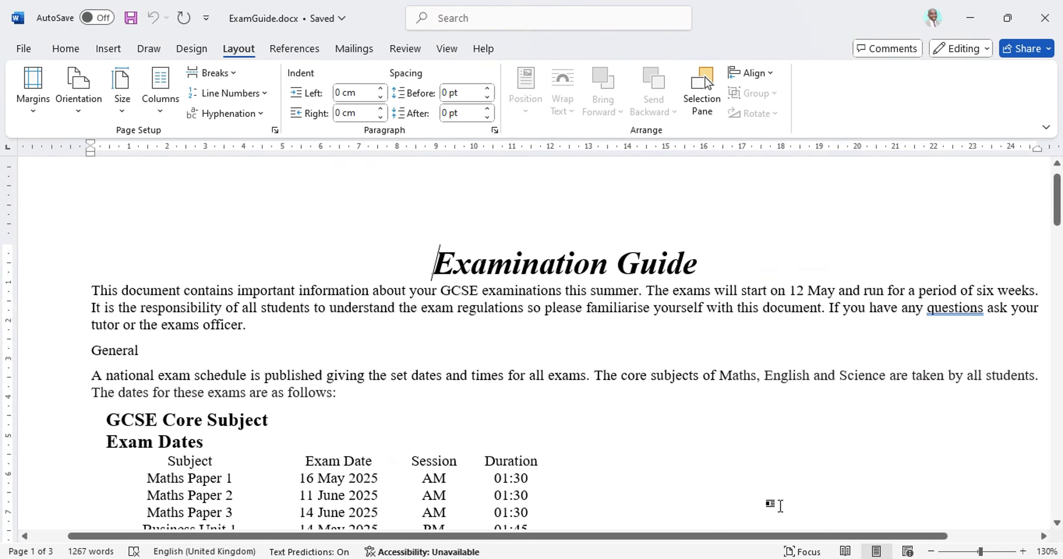
{"action": "left_click", "coordinate": [109, 50]}
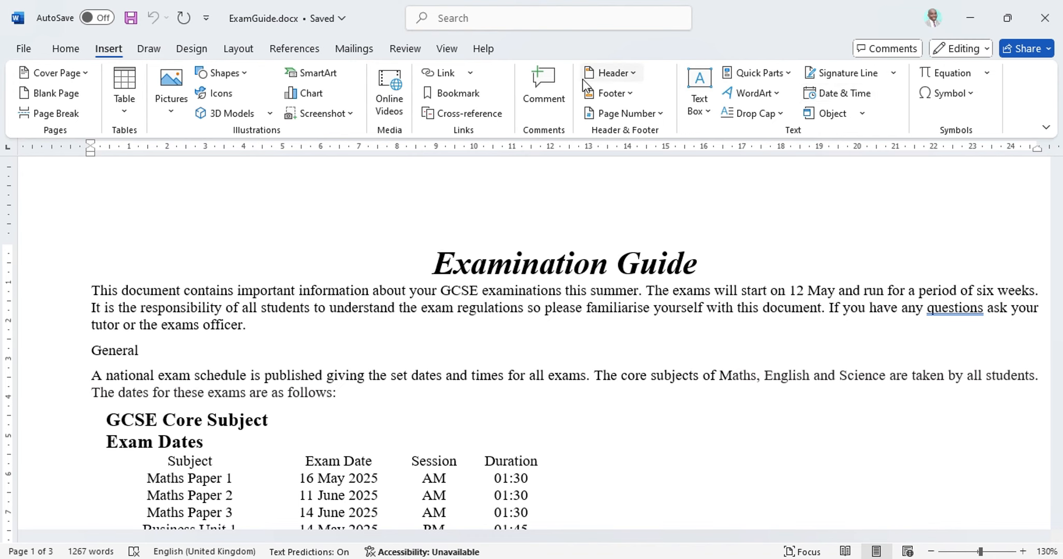
{"action": "left_click", "coordinate": [627, 79]}
{"action": "left_click", "coordinate": [675, 220]}
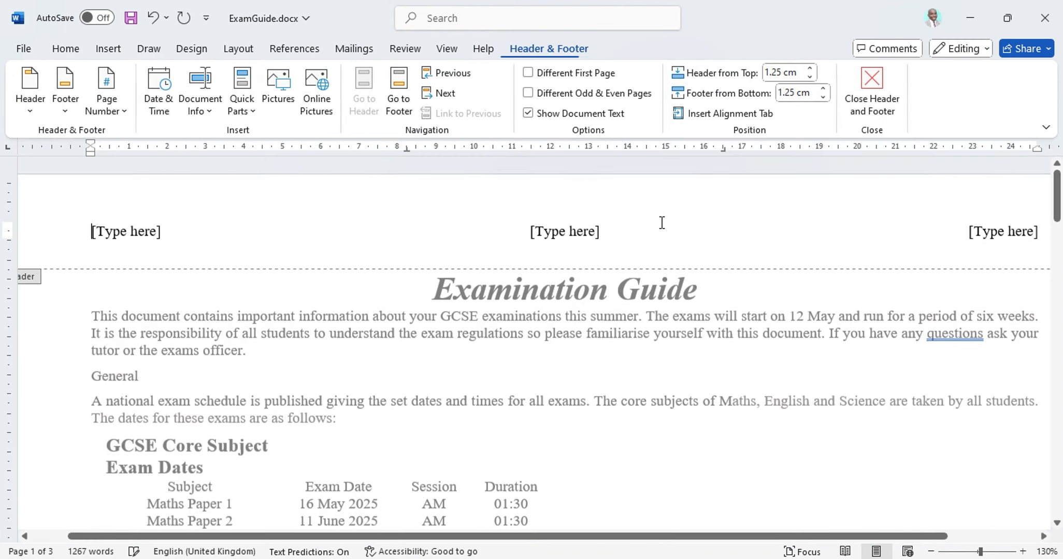
Step: Replace the header's centre placeholder with an automatic page number in the Accent Bar 1 style at the current position
{"action": "left_click", "coordinate": [561, 235]}
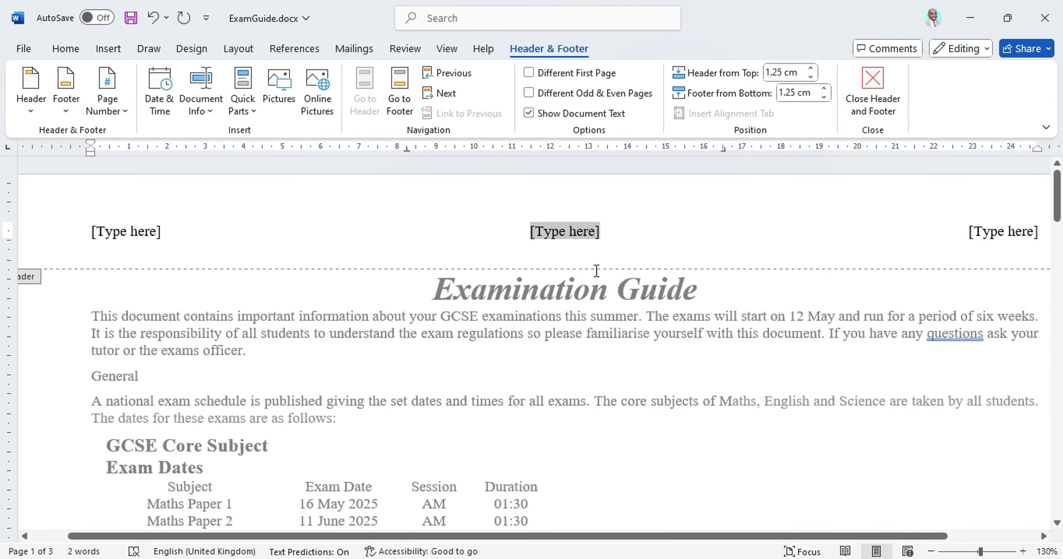
{"action": "left_click", "coordinate": [644, 558]}
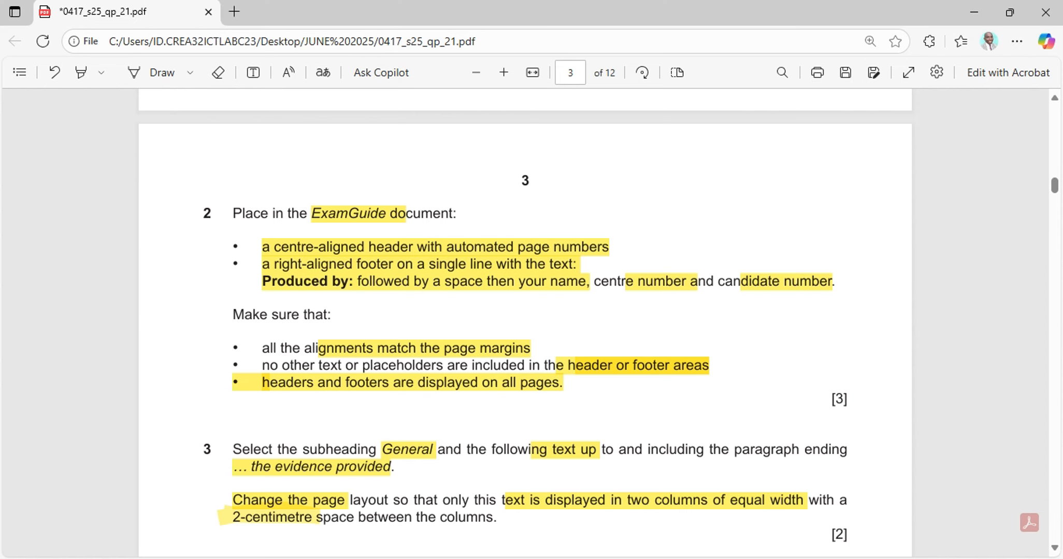
{"action": "left_click", "coordinate": [643, 558]}
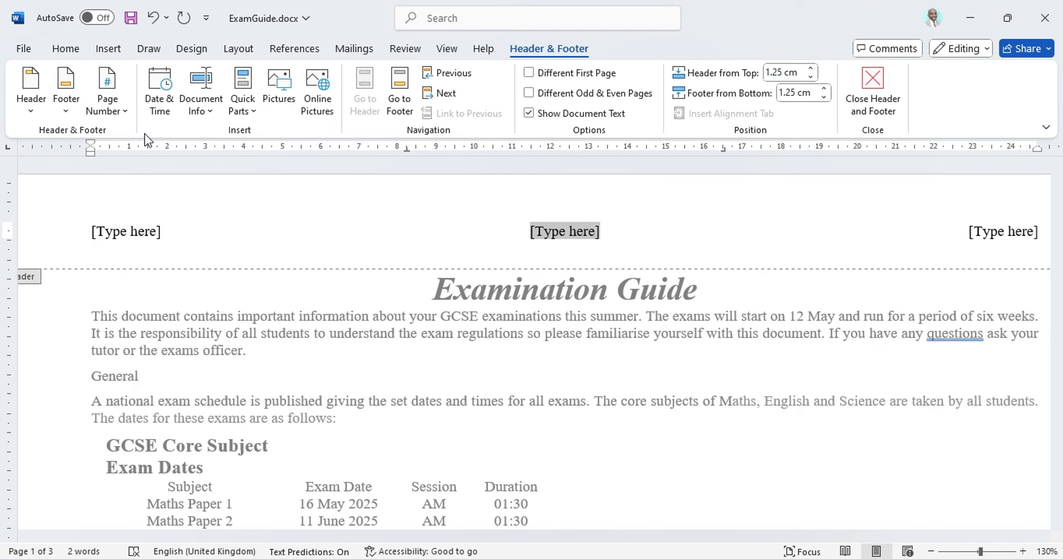
{"action": "left_click", "coordinate": [118, 112]}
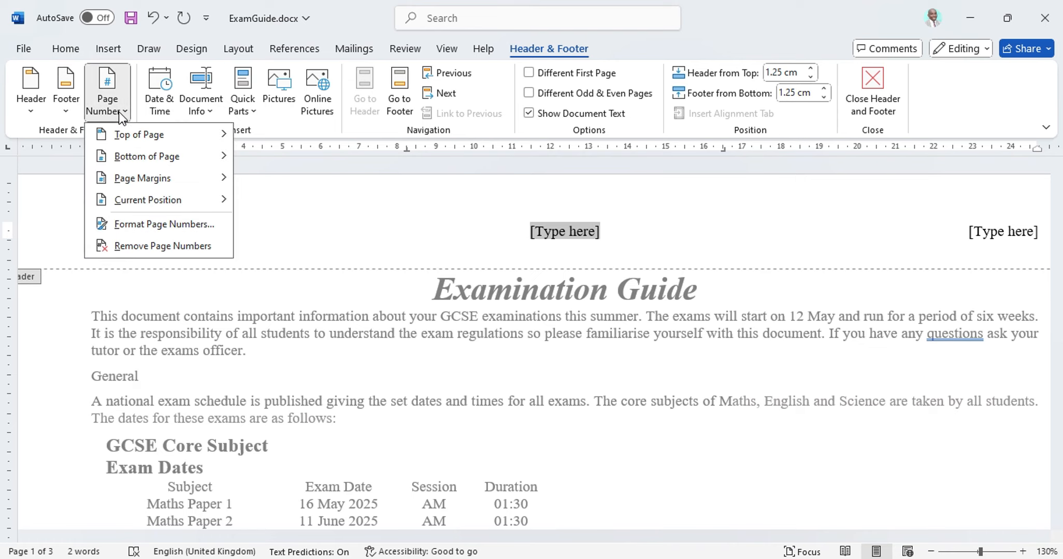
{"action": "mouse_move", "coordinate": [159, 209]}
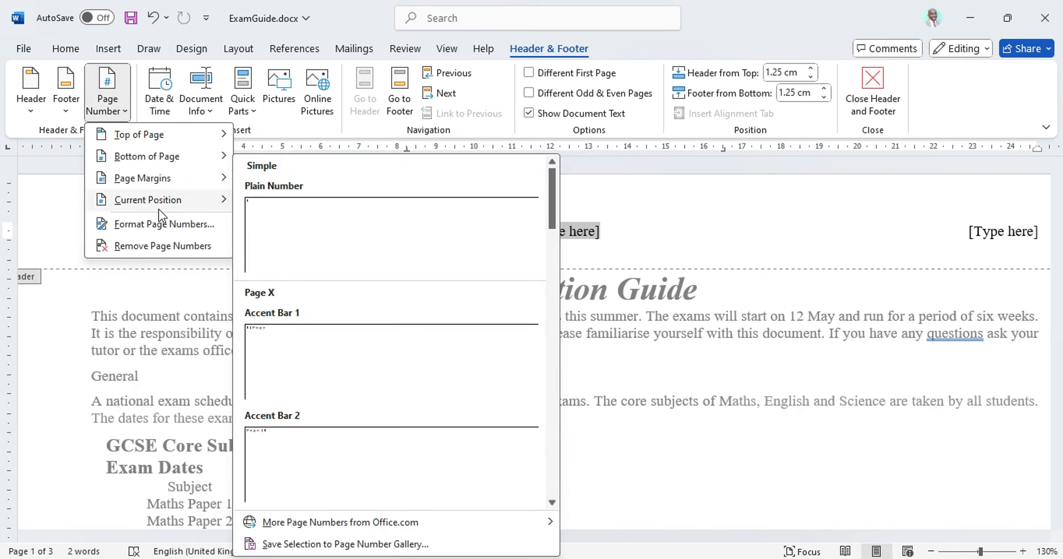
{"action": "left_click", "coordinate": [346, 360]}
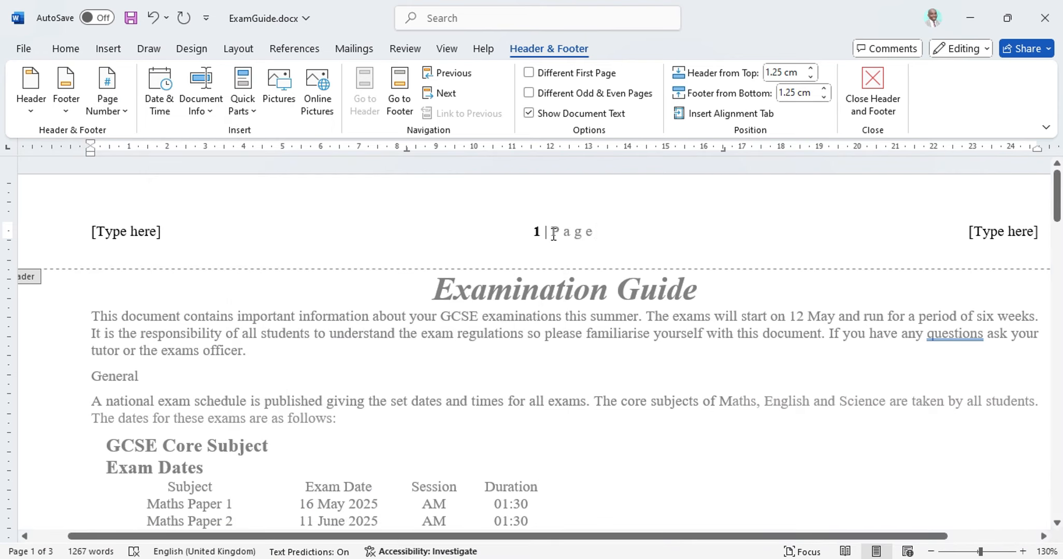
Step: Switch to the question paper in the browser and copy the text Produced by: from question 2
{"action": "left_click", "coordinate": [654, 558]}
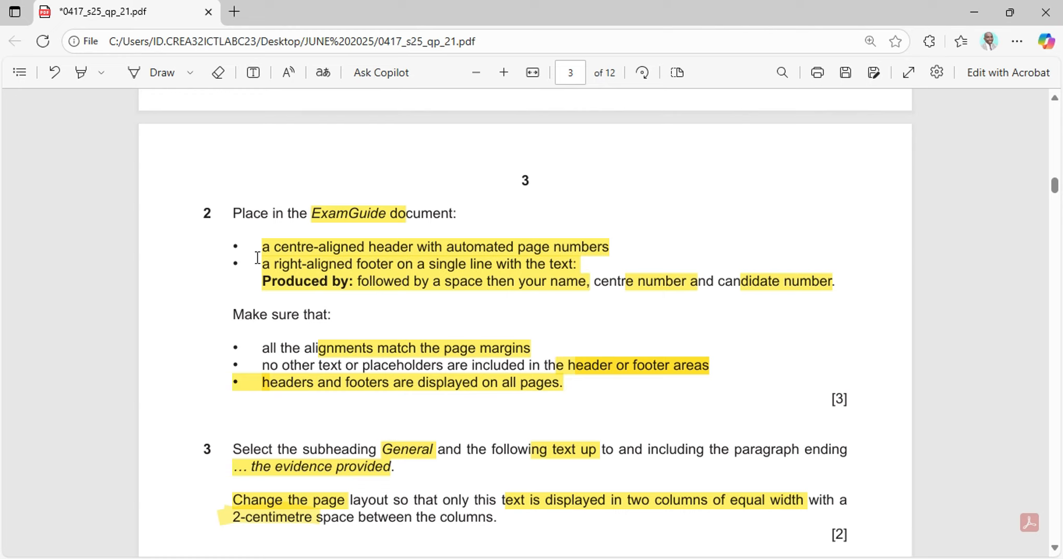
{"action": "left_click_drag", "start_coordinate": [265, 282], "coordinate": [356, 282]}
{"action": "key", "text": "super+c"}
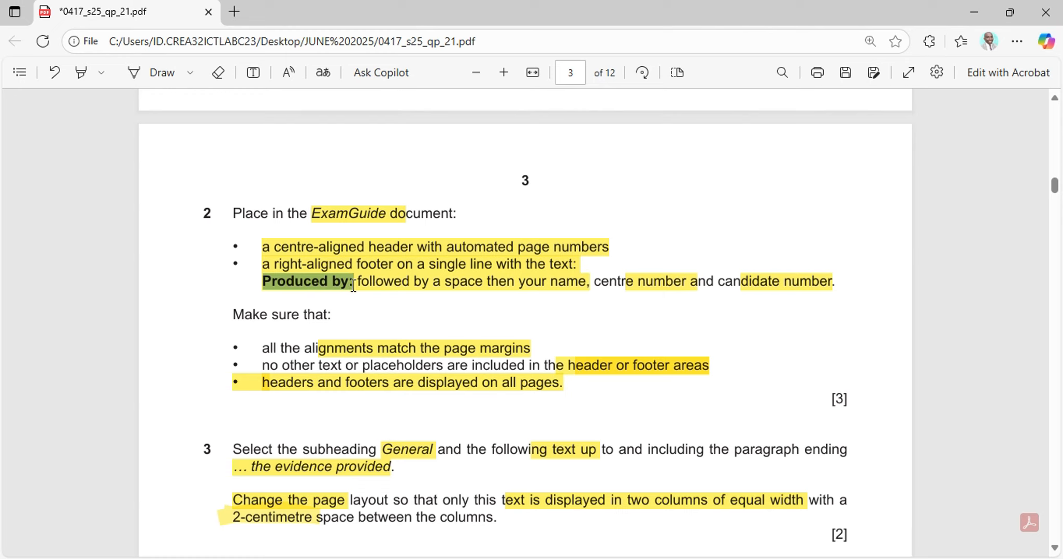
{"action": "left_click", "coordinate": [392, 155]}
Step: Return to ExamGuide.docx in Word, go to the footer and insert the Blank (Three Columns) footer
{"action": "left_click", "coordinate": [603, 523]}
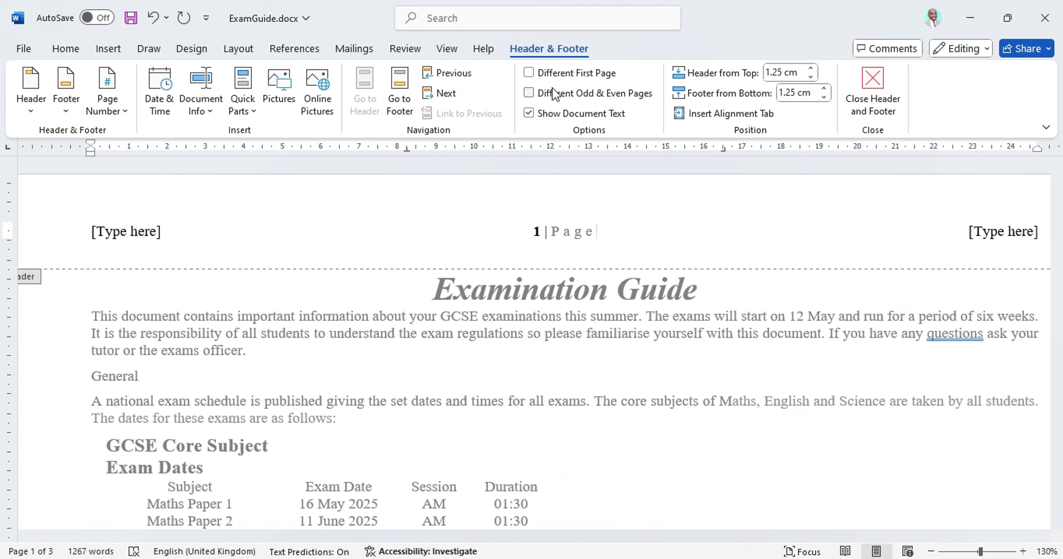
{"action": "left_click", "coordinate": [411, 96]}
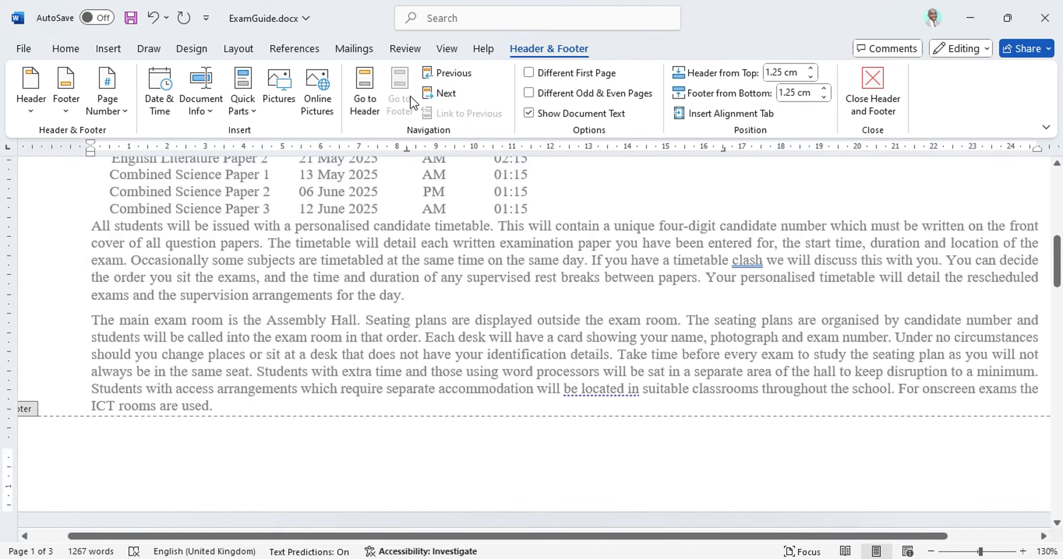
{"action": "left_click", "coordinate": [70, 107]}
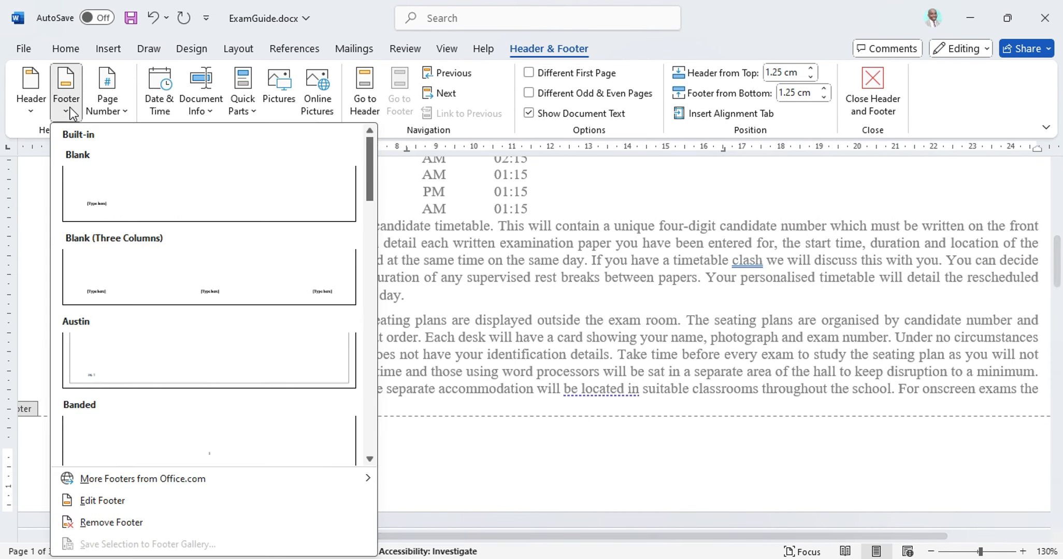
{"action": "left_click", "coordinate": [139, 280]}
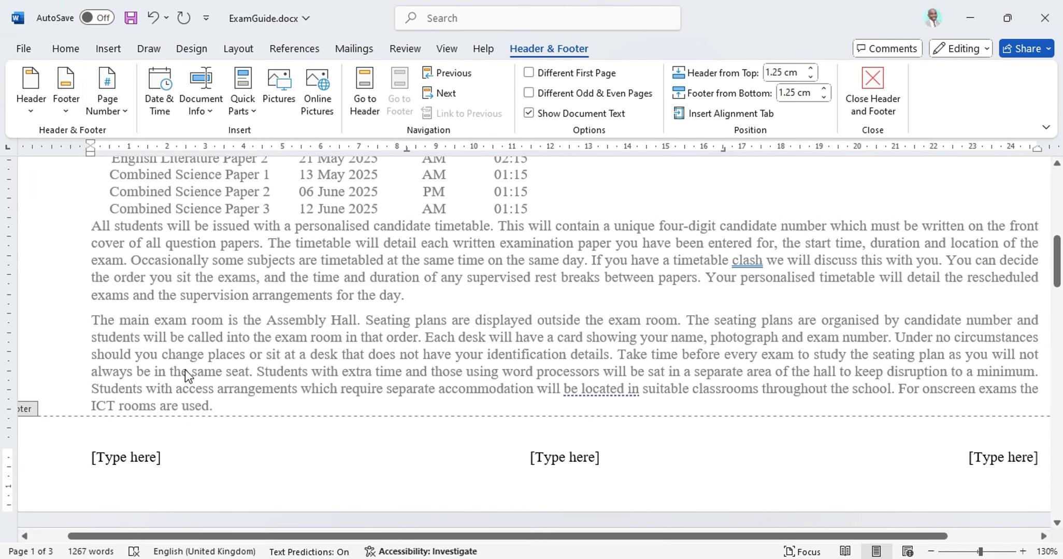
Step: Replace the footer's left placeholder with the copied text Produced by:, rechecking the footer instruction in the question paper
{"action": "left_click", "coordinate": [123, 465]}
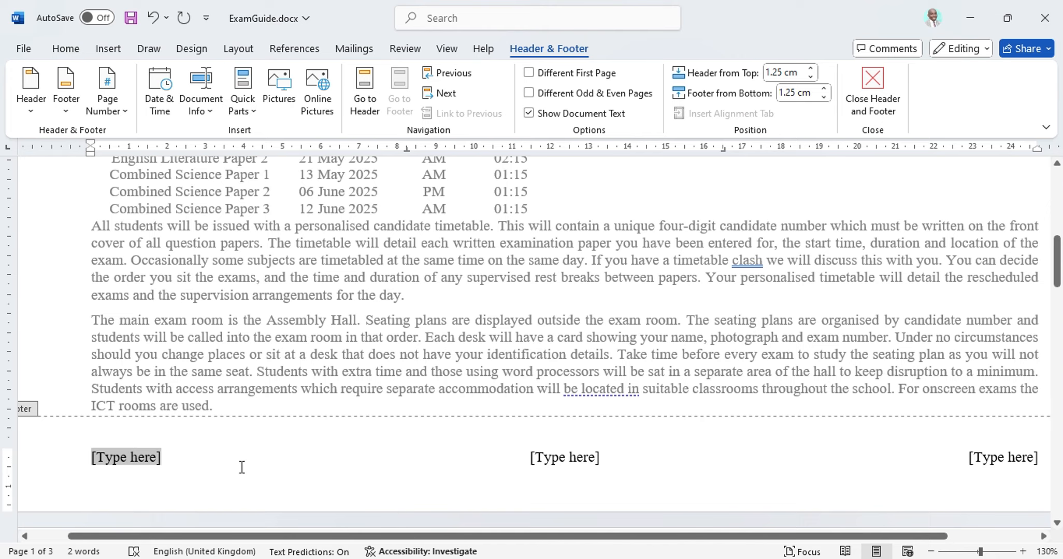
{"action": "key", "text": "alt+Tab"}
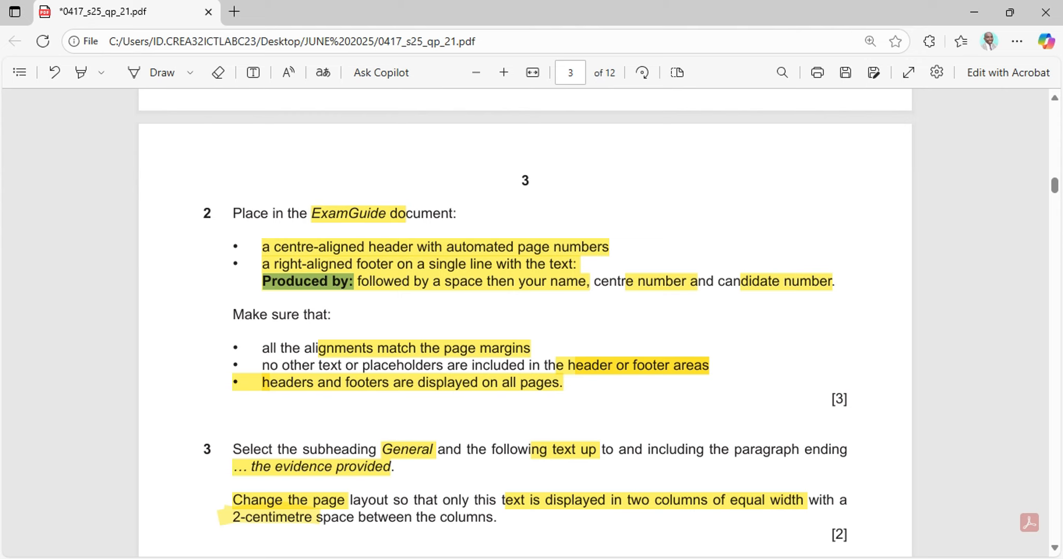
{"action": "key", "text": "alt+Tab"}
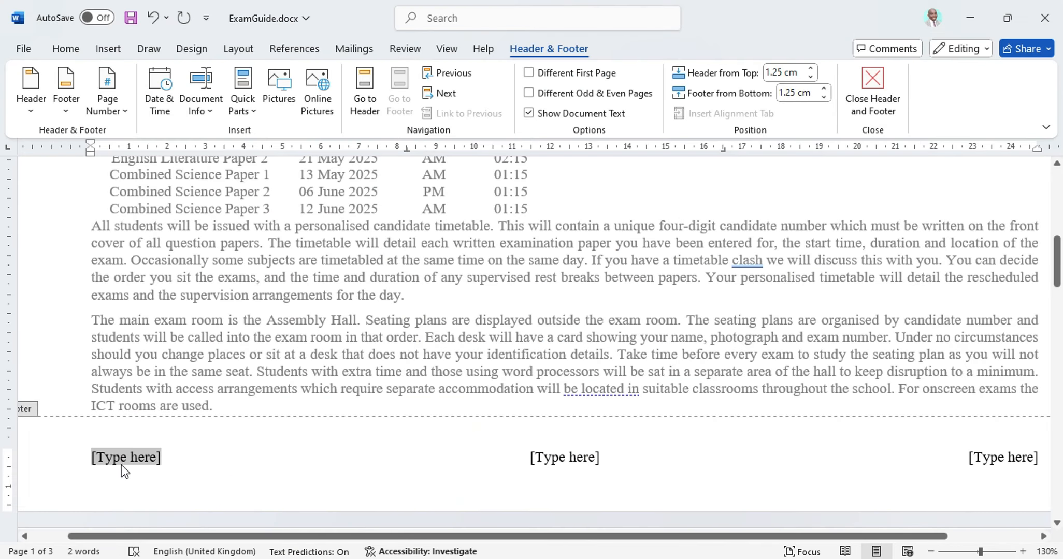
{"action": "left_click", "coordinate": [79, 48]}
{"action": "left_click", "coordinate": [33, 85]}
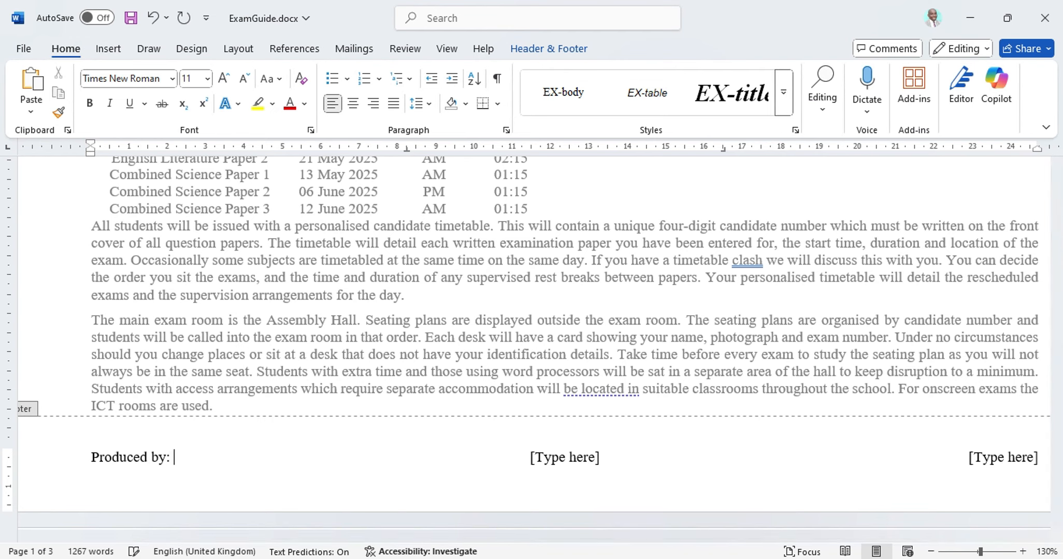
Step: Add Cand Name, CN, Cand Number after Produced by: in the footer, rechecking the required details in the question paper
{"action": "type", "text": "Cand Name"}
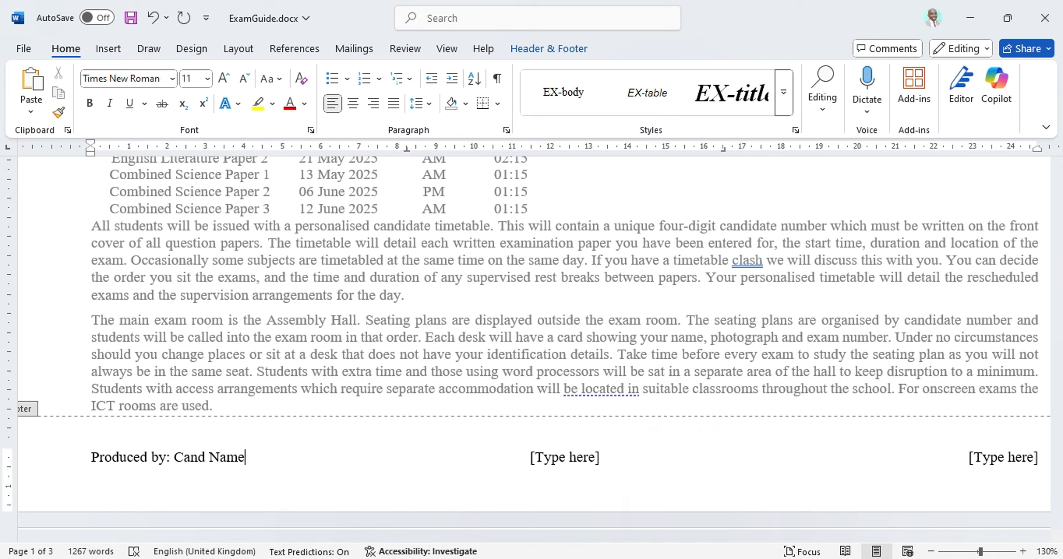
{"action": "key", "text": "alt+Tab"}
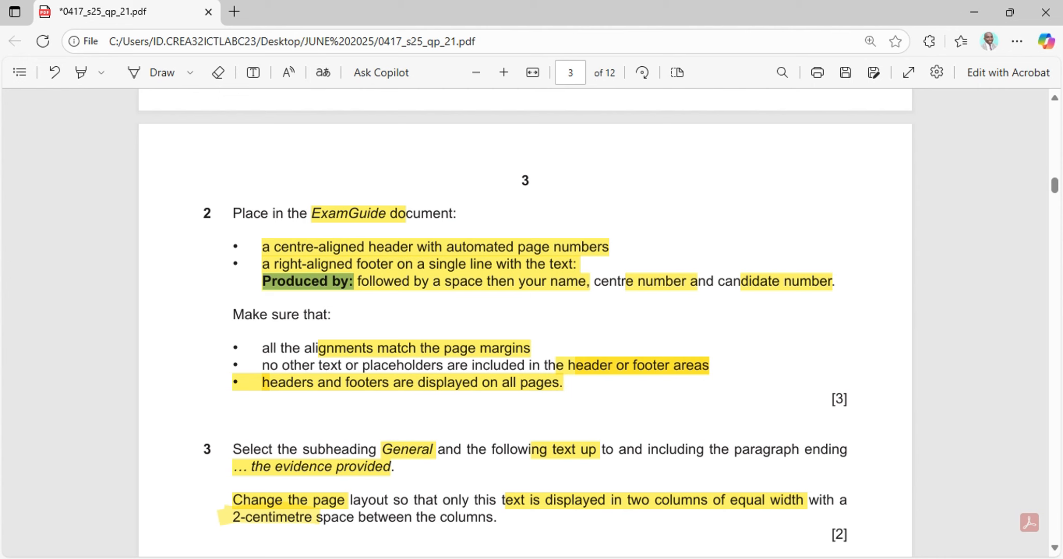
{"action": "key", "text": "alt+Tab"}
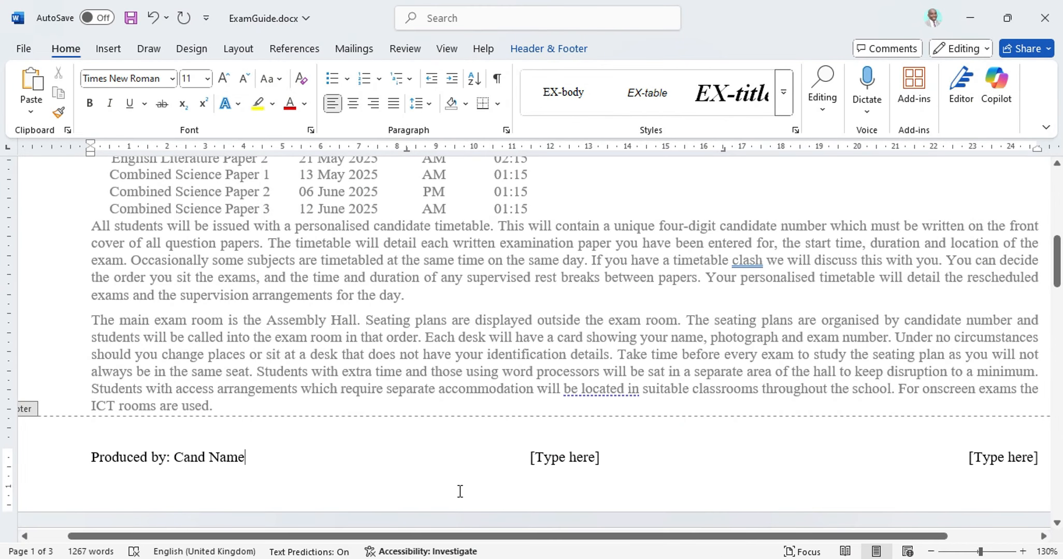
{"action": "type", "text": ", C"}
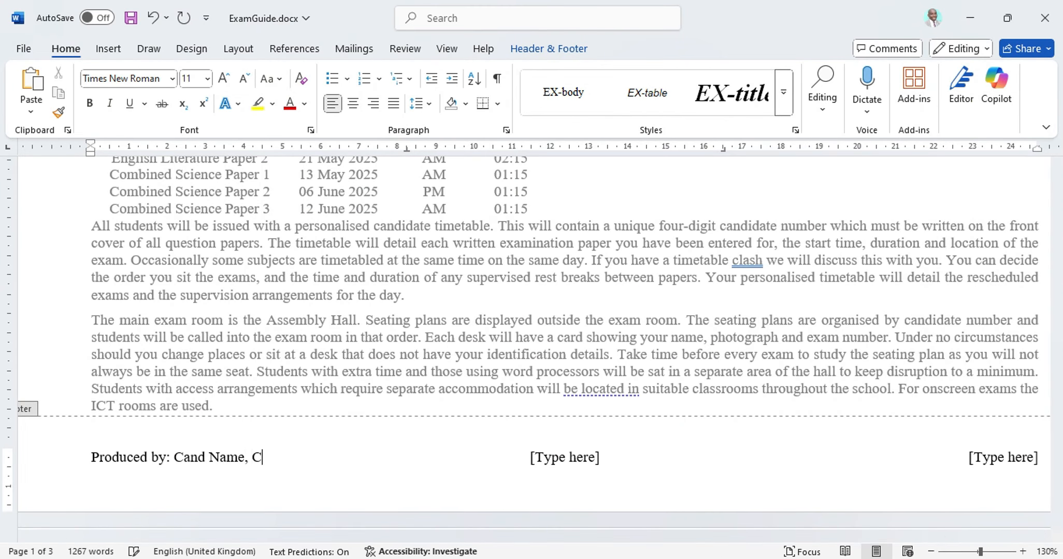
{"action": "type", "text": "N, Cand Nu"}
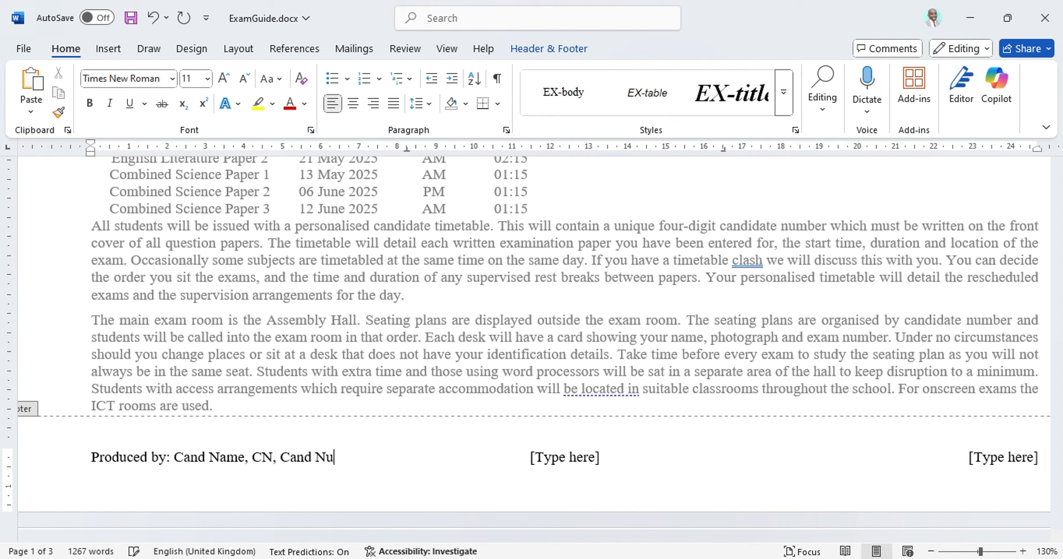
{"action": "type", "text": "mber"}
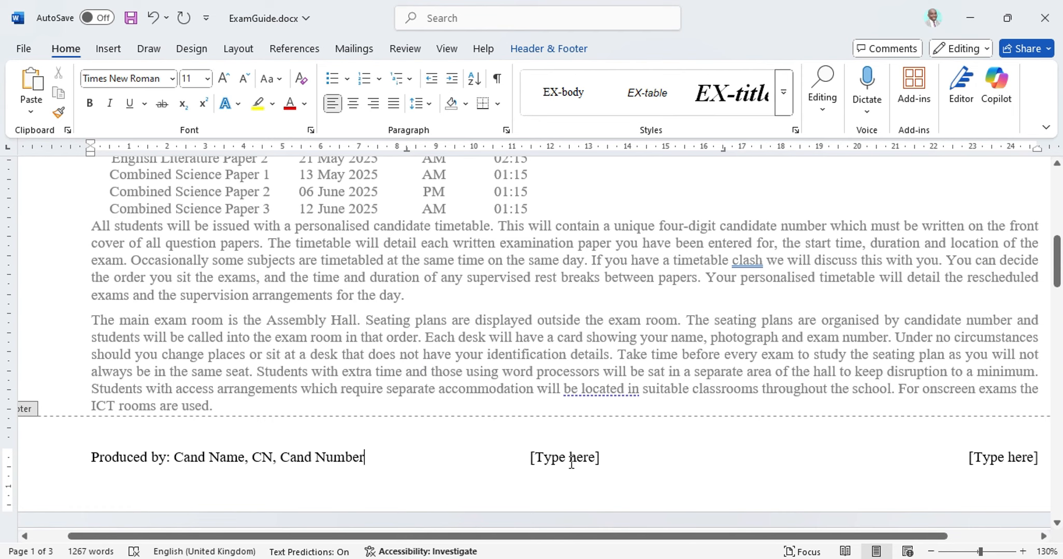
Step: Delete the footer's centre and right placeholders, checking the question 2 requirements in the question paper, and return to the document body
{"action": "key", "text": "alt+Tab"}
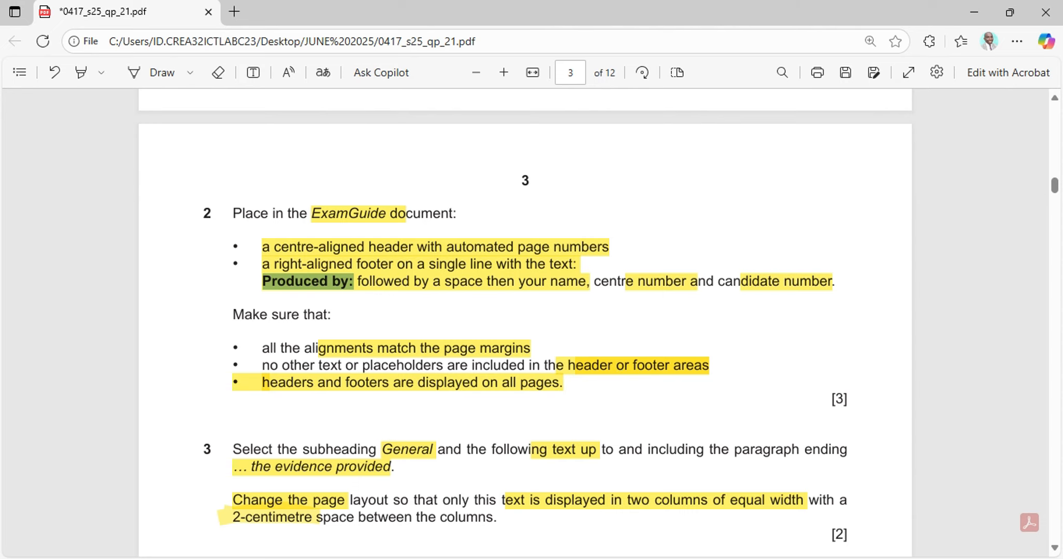
{"action": "key", "text": "alt+Tab"}
{"action": "scroll", "coordinate": [604, 367], "scroll_direction": "down", "scroll_amount": 10}
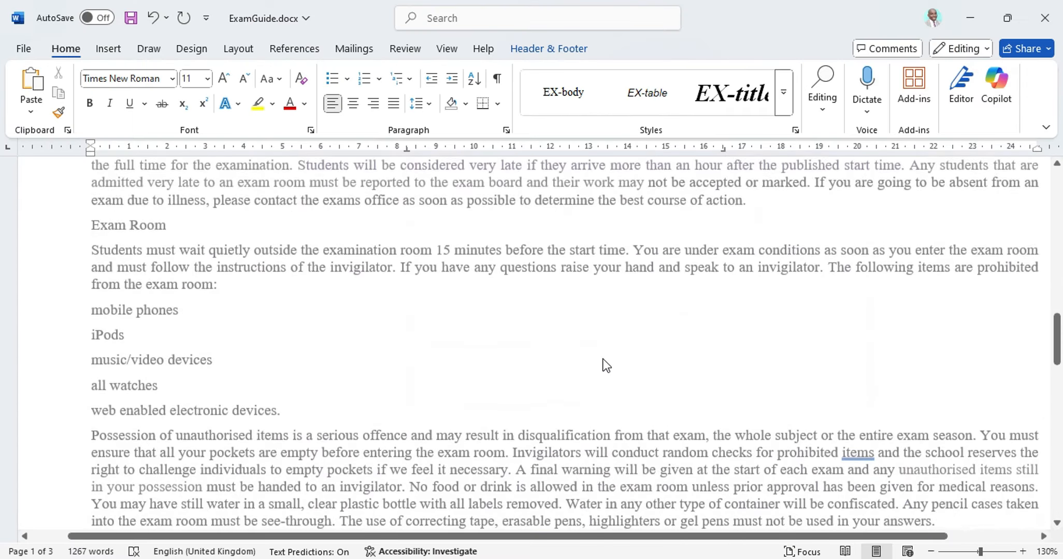
{"action": "scroll", "coordinate": [606, 365], "scroll_direction": "up", "scroll_amount": 6}
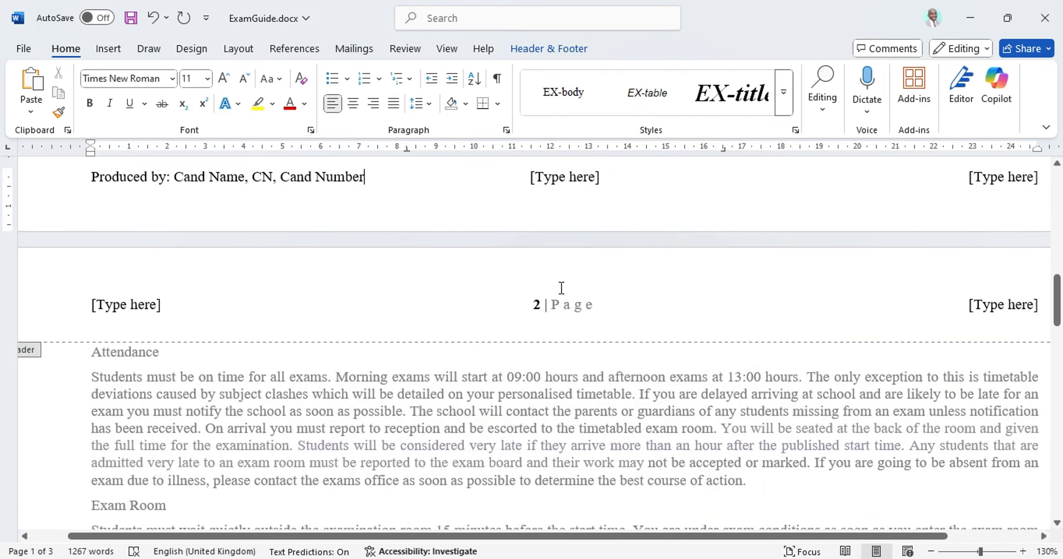
{"action": "scroll", "coordinate": [548, 303], "scroll_direction": "down", "scroll_amount": 15}
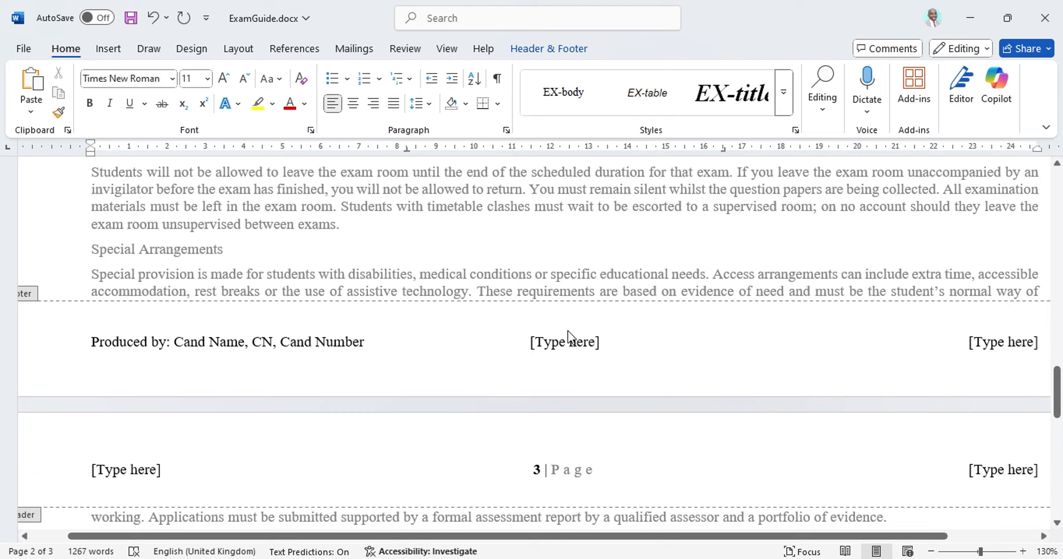
{"action": "left_click", "coordinate": [570, 346]}
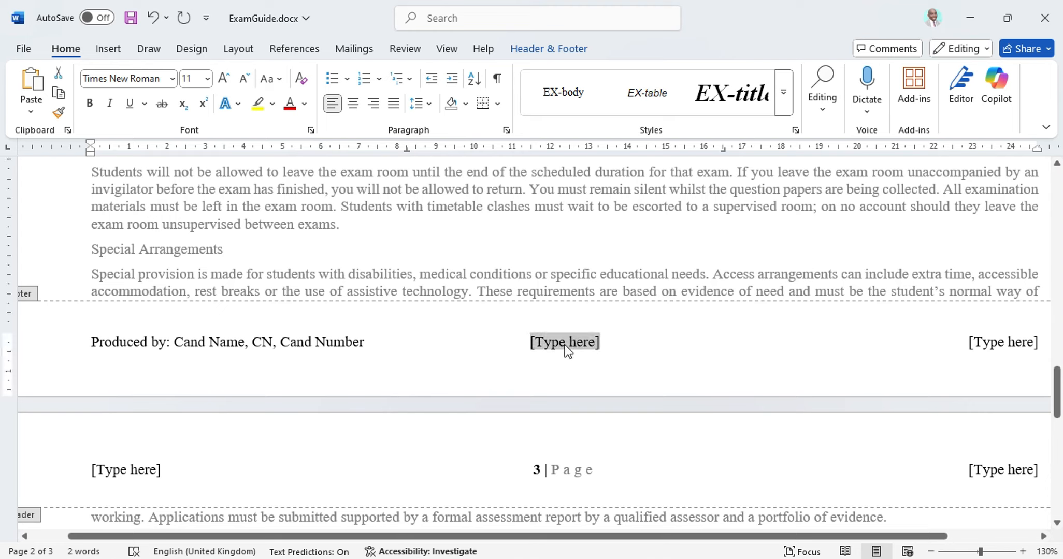
{"action": "key", "text": "Delete"}
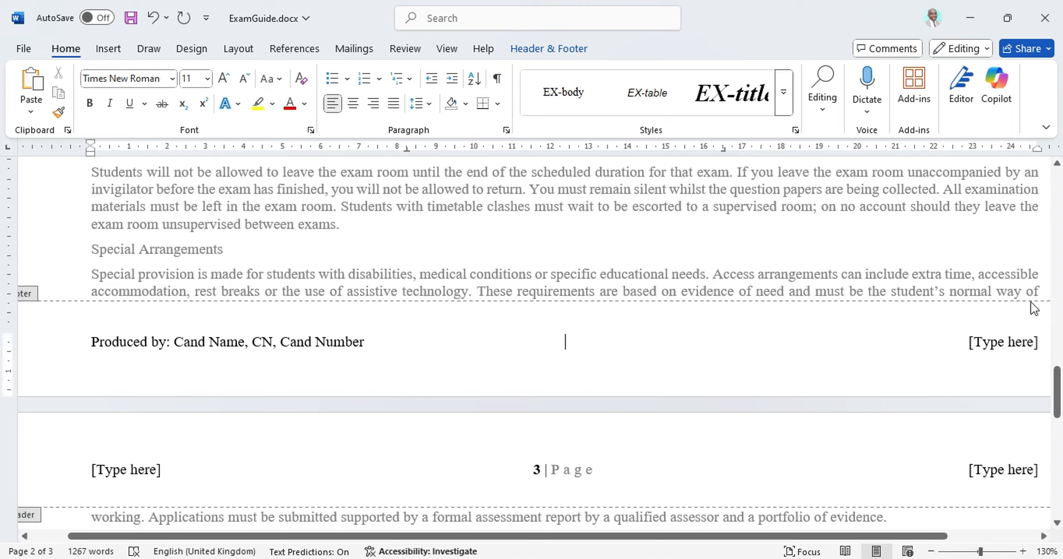
{"action": "left_click", "coordinate": [992, 342]}
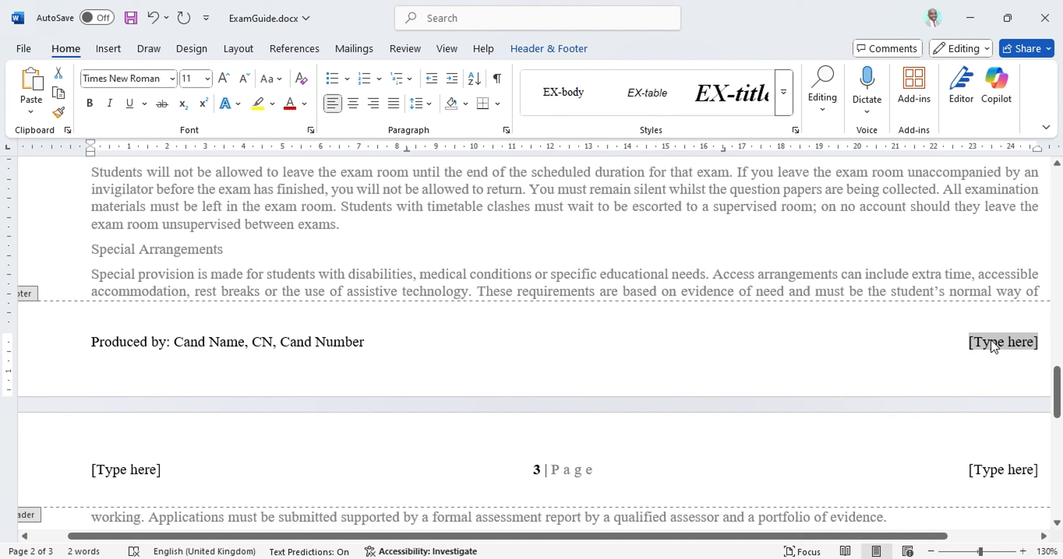
{"action": "key", "text": "Delete"}
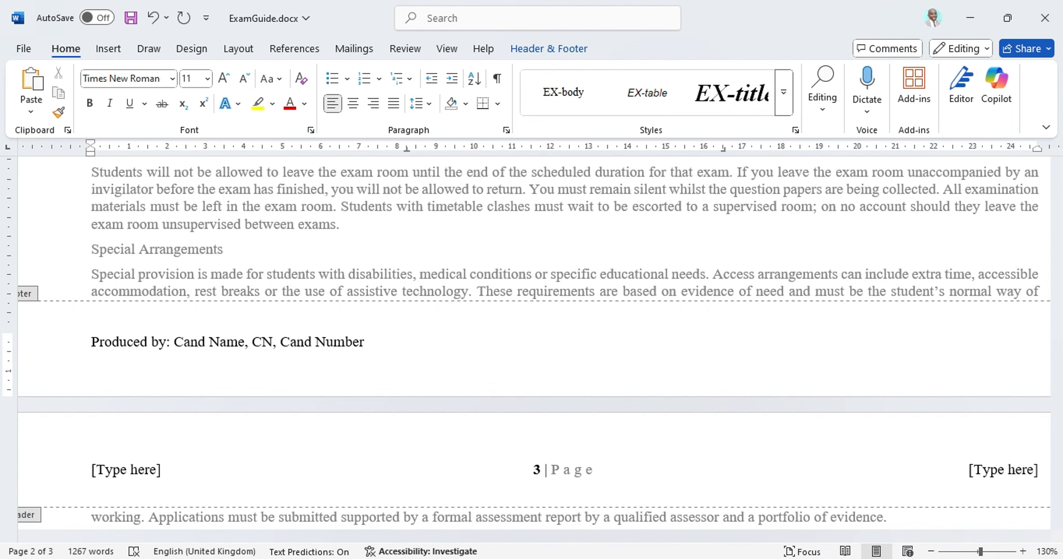
{"action": "key", "text": "alt+Tab"}
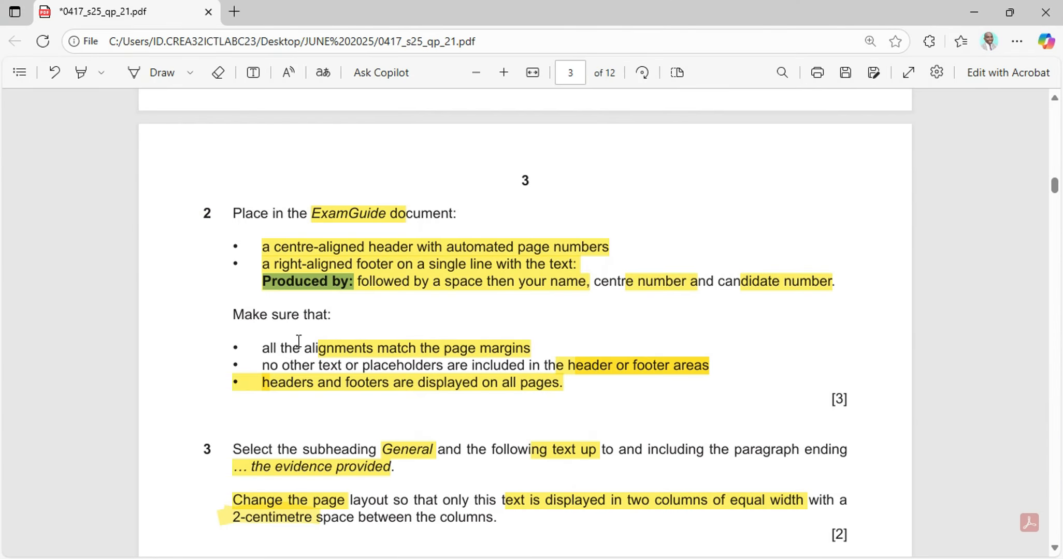
{"action": "key", "text": "alt+Tab"}
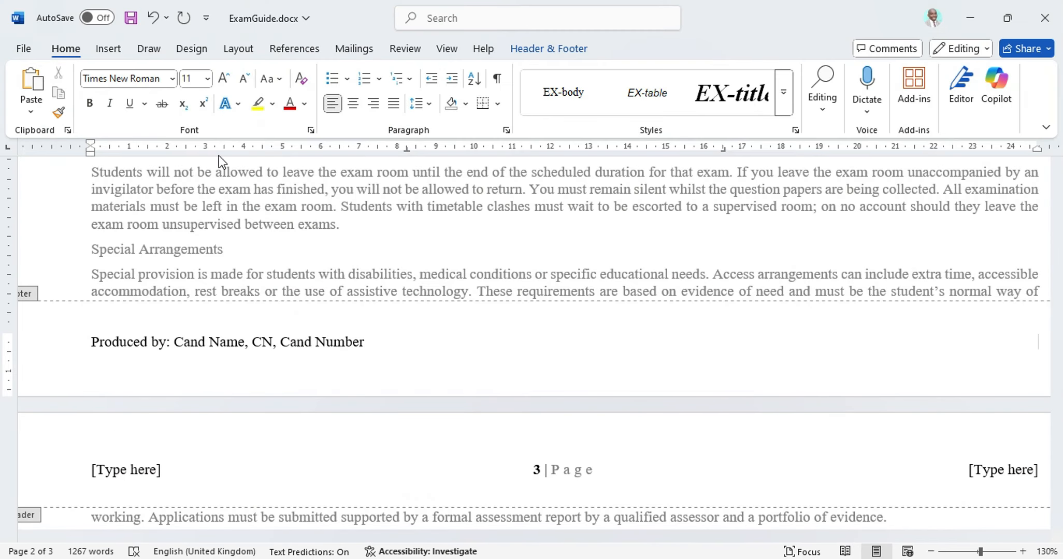
{"action": "double_click", "coordinate": [337, 224]}
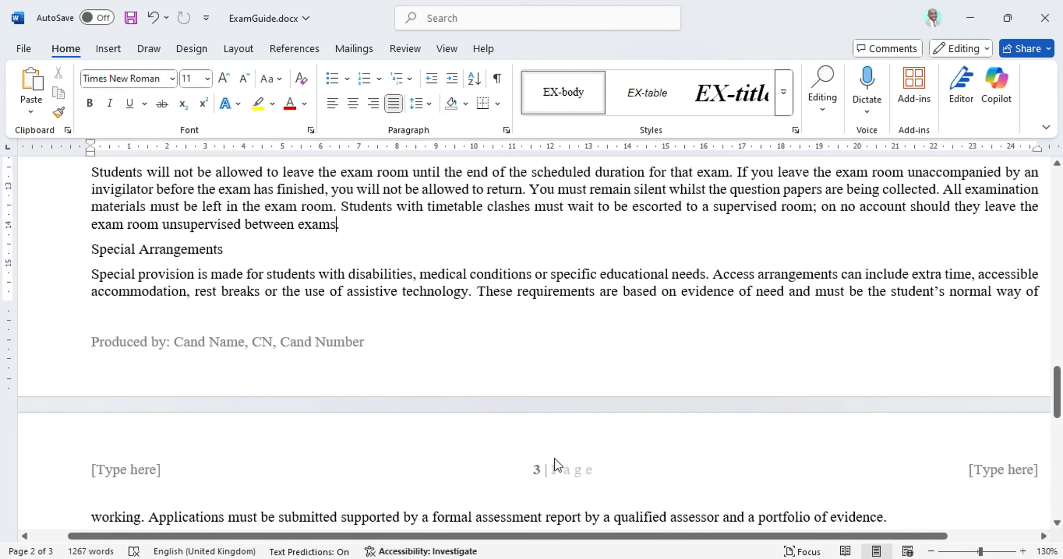
Step: Read question 3 in the question paper, find the text the evidence in ExamGuide.docx and place the cursor at that paragraph's end
{"action": "left_click", "coordinate": [564, 558]}
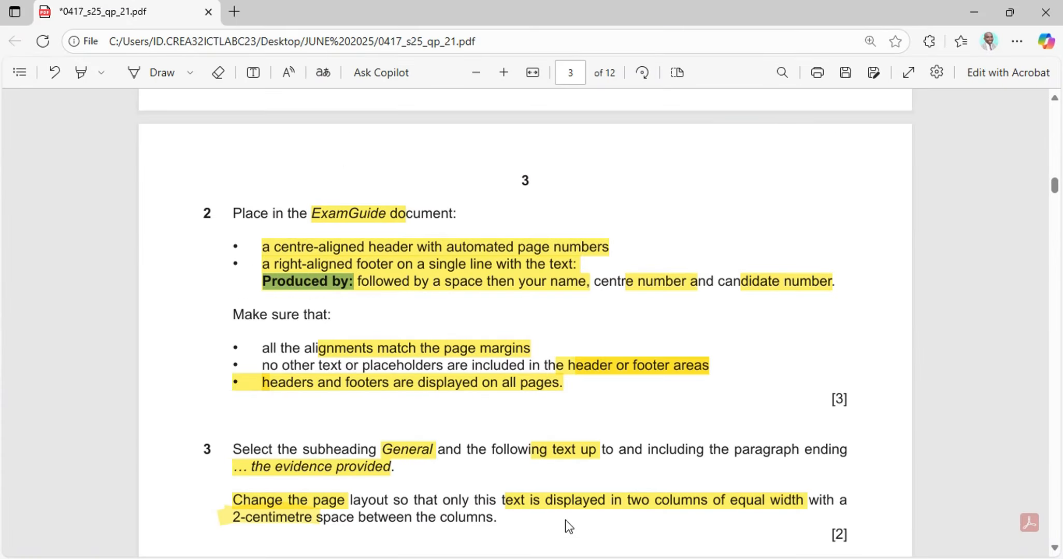
{"action": "scroll", "coordinate": [341, 317], "scroll_direction": "down", "scroll_amount": 3}
{"action": "scroll", "coordinate": [341, 318], "scroll_direction": "down", "scroll_amount": 3}
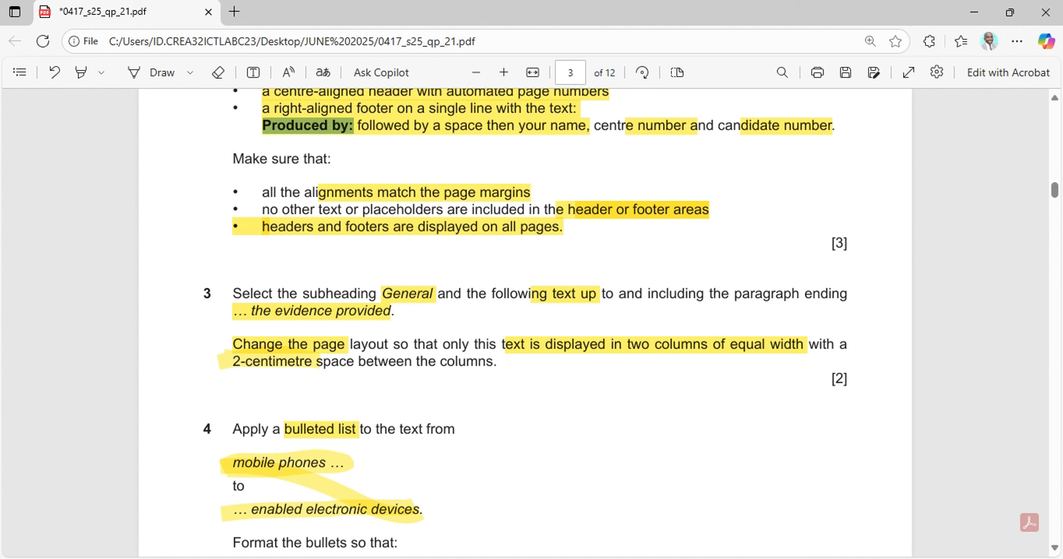
{"action": "left_click", "coordinate": [621, 558]}
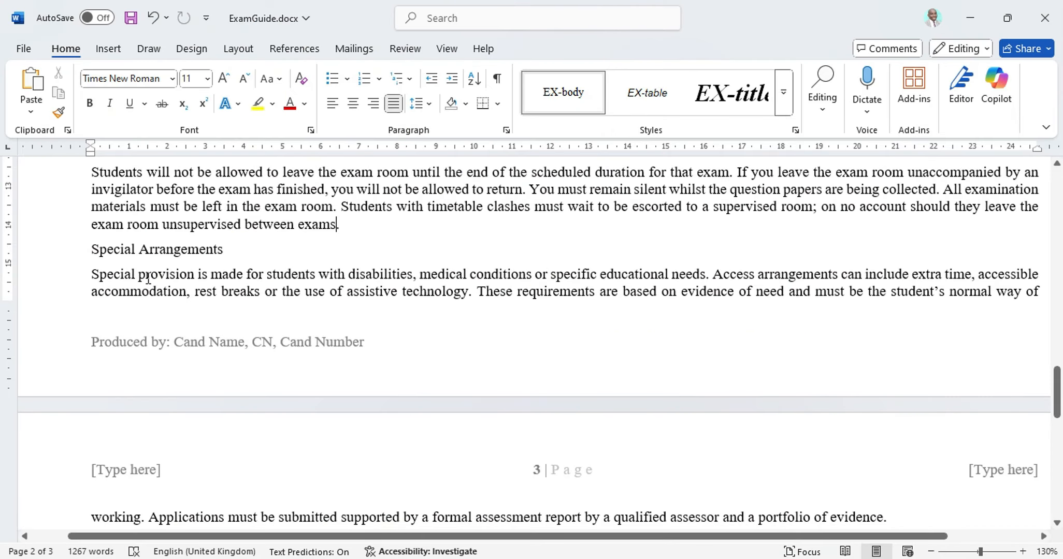
{"action": "key", "text": "ctrl+f"}
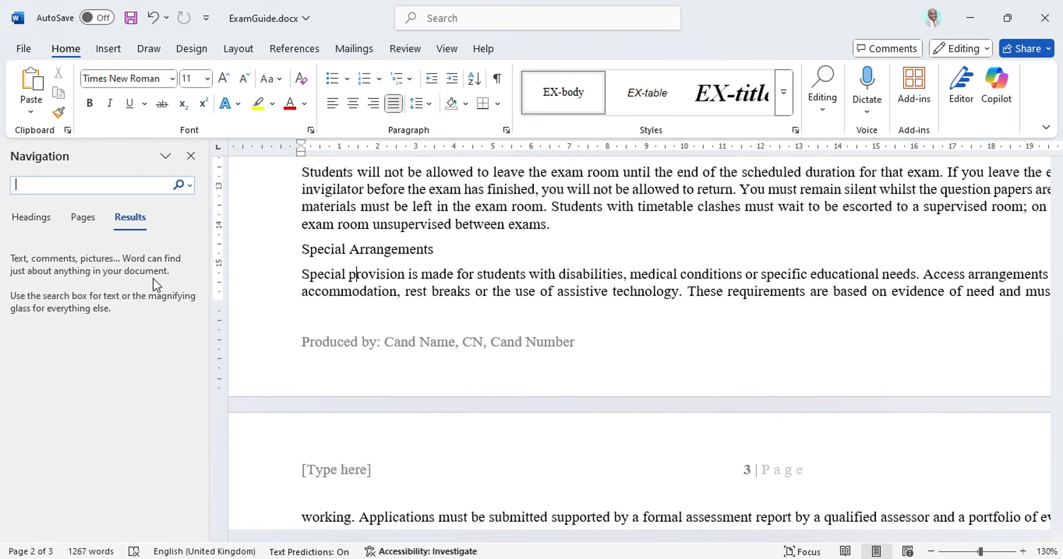
{"action": "type", "text": "the evidence"}
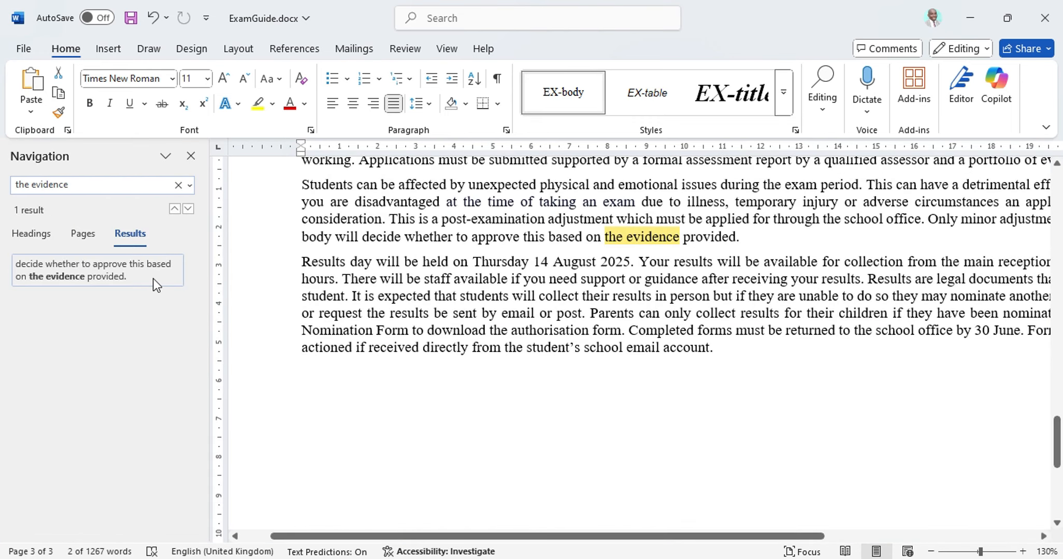
{"action": "left_click", "coordinate": [750, 238]}
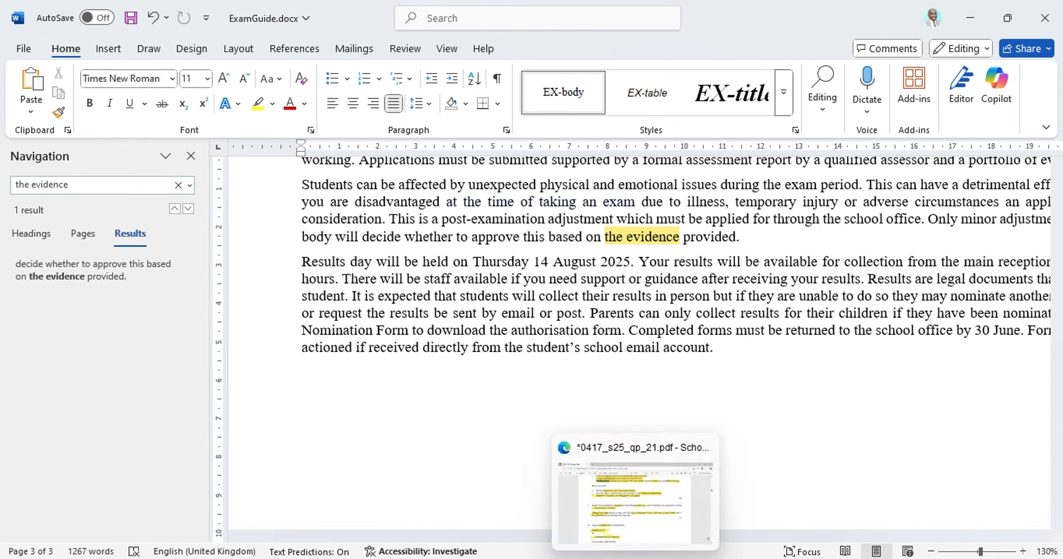
Step: Recheck question 3's text range and select from the subheading General through the paragraph ending the evidence provided
{"action": "left_click", "coordinate": [640, 525]}
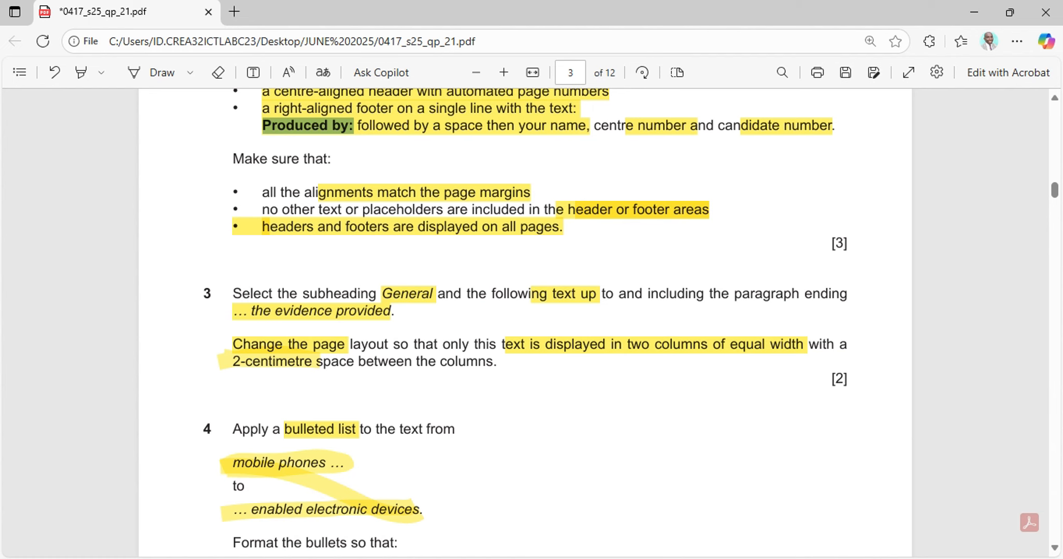
{"action": "key", "text": "alt+Tab"}
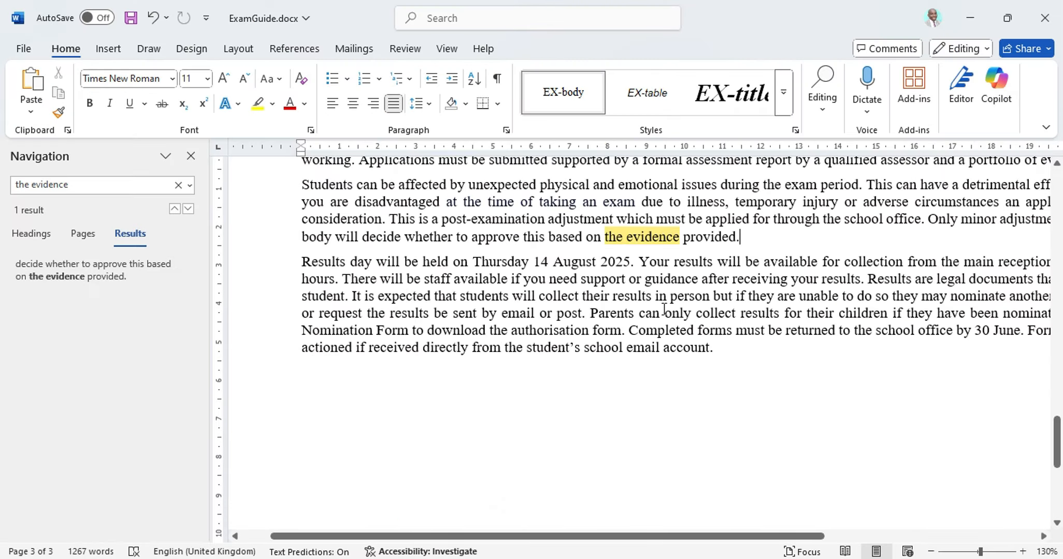
{"action": "scroll", "coordinate": [749, 241], "scroll_direction": "up", "scroll_amount": 15}
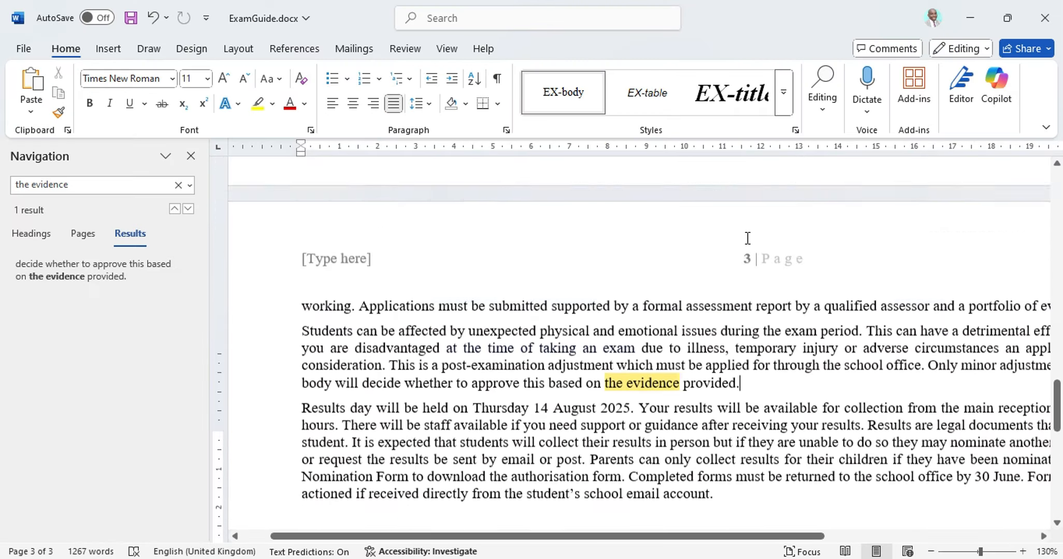
{"action": "scroll", "coordinate": [747, 239], "scroll_direction": "up", "scroll_amount": 15}
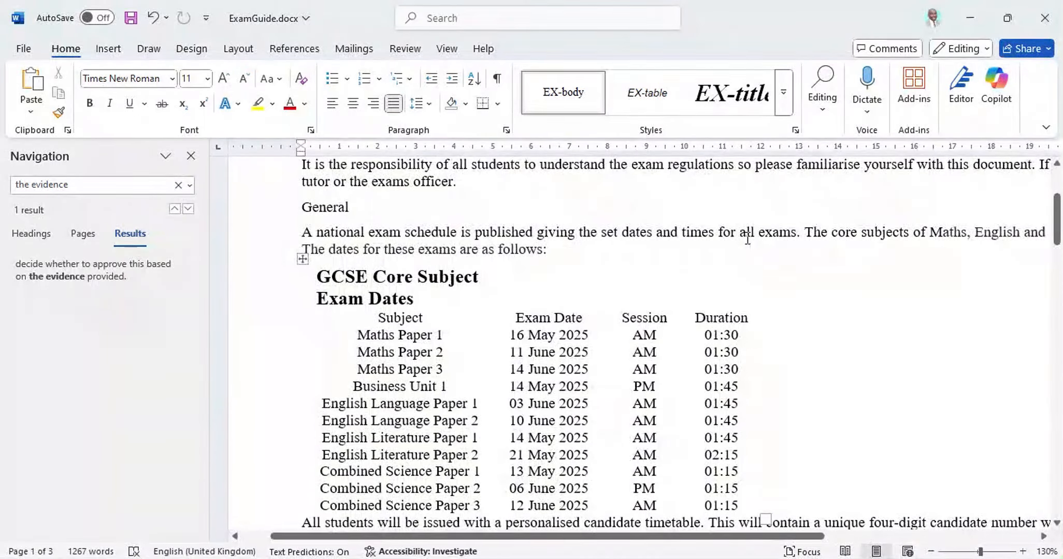
{"action": "scroll", "coordinate": [748, 238], "scroll_direction": "up", "scroll_amount": 3}
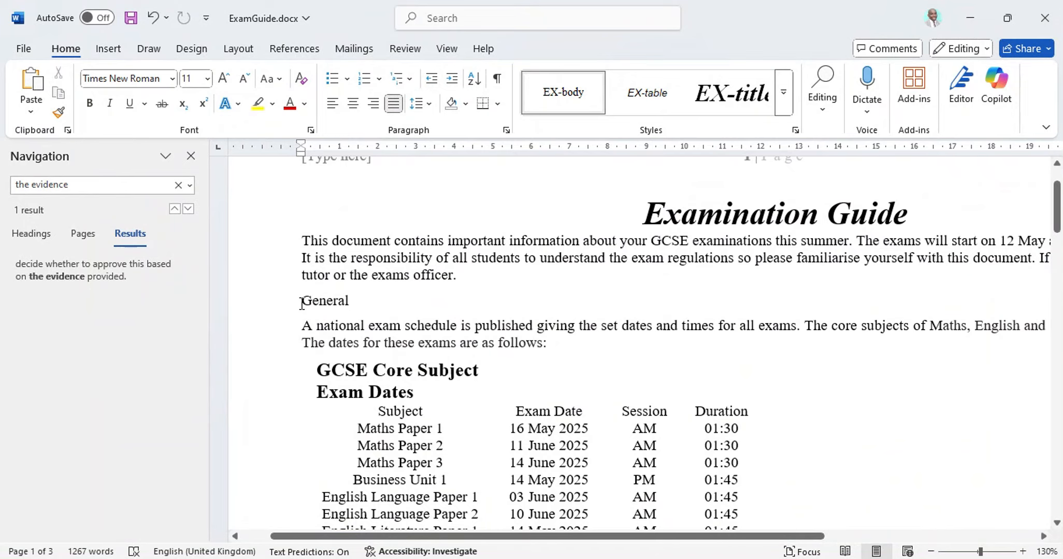
{"action": "left_click_drag", "start_coordinate": [325, 314], "coordinate": [739, 444]}
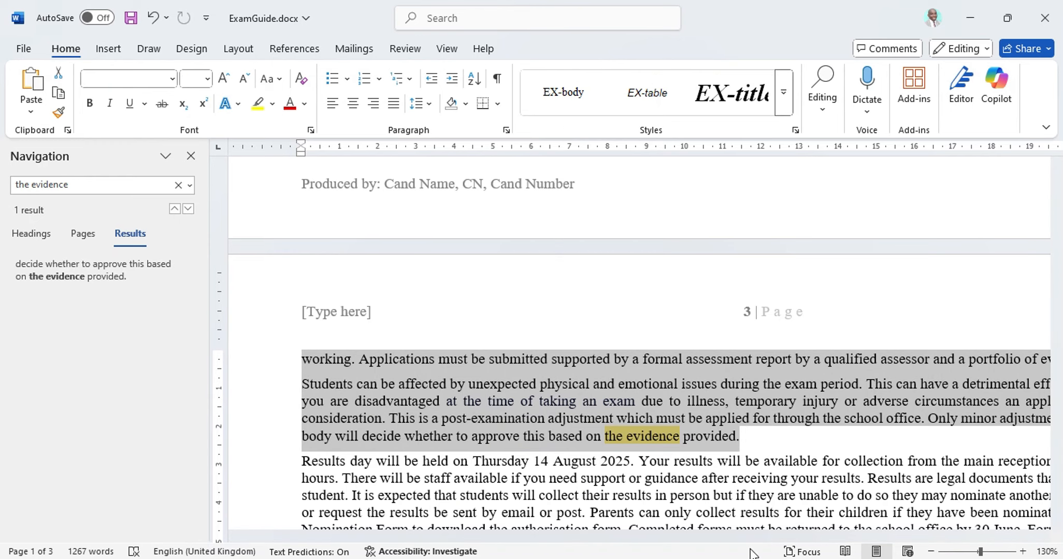
{"action": "left_click", "coordinate": [604, 558]}
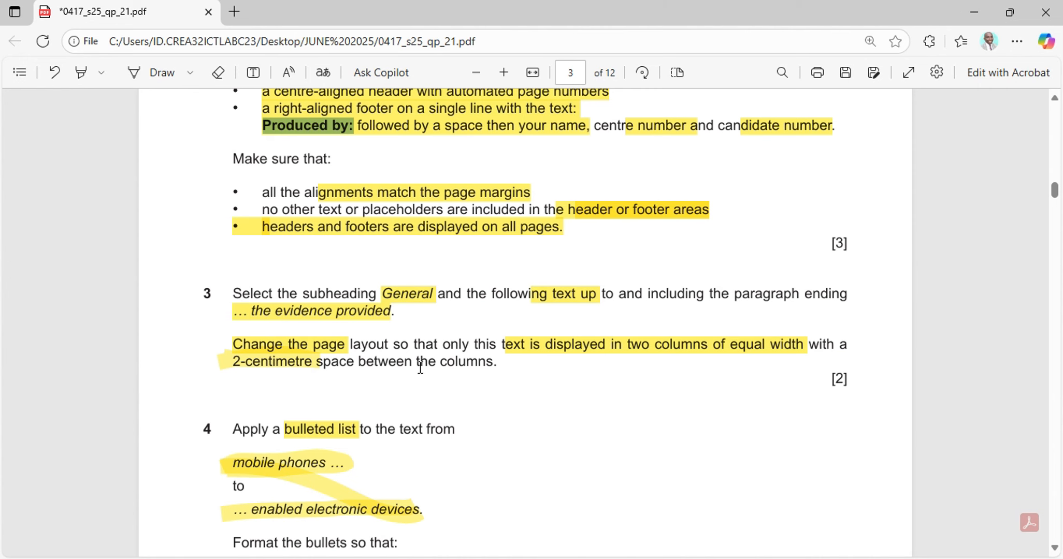
{"action": "key", "text": "alt+Tab"}
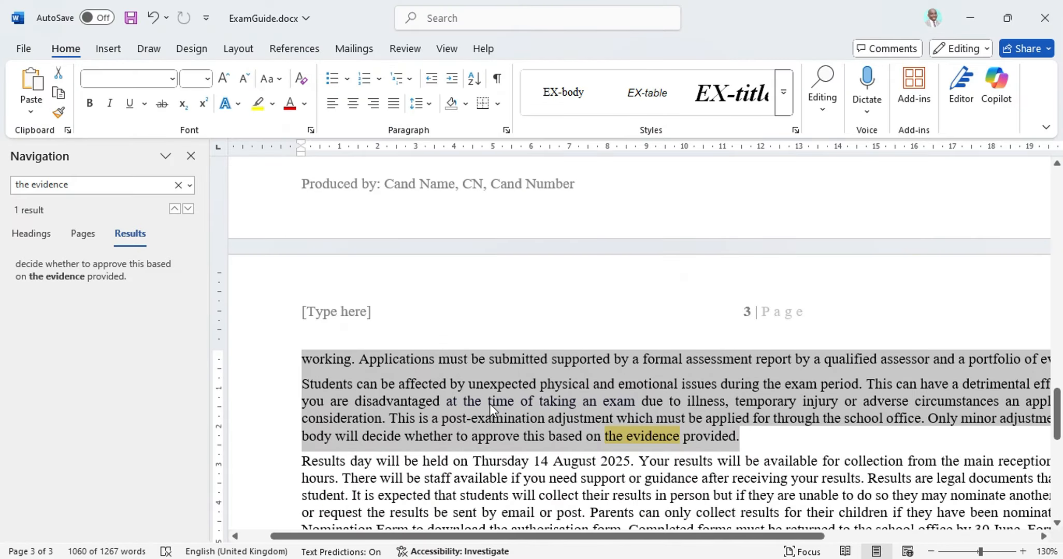
{"action": "left_click", "coordinate": [507, 130]}
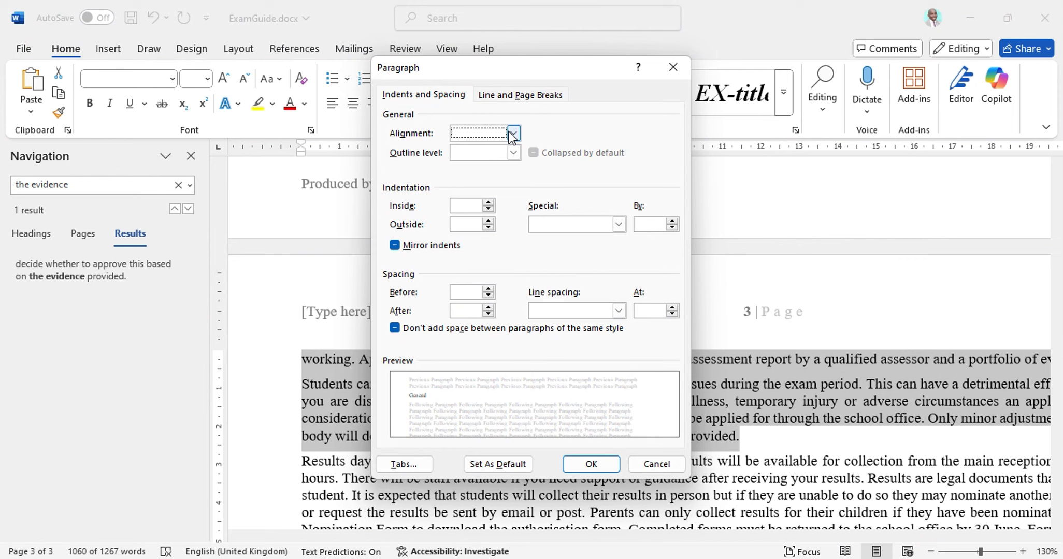
{"action": "left_click", "coordinate": [663, 70]}
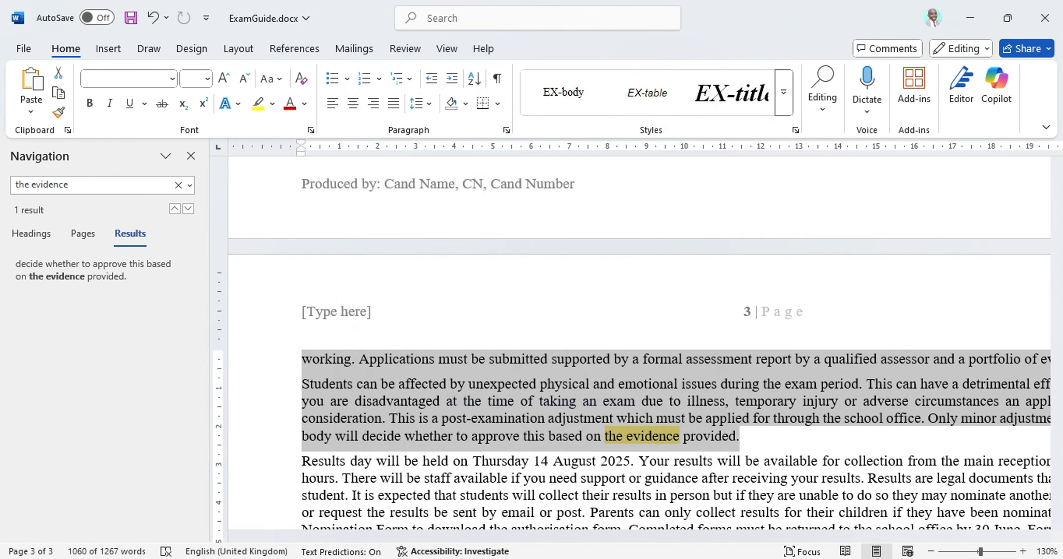
Step: Recheck the question paper, then delete the left and right placeholders from the header of ExamGuide.docx, keeping the centred page number
{"action": "key", "text": "alt+Tab"}
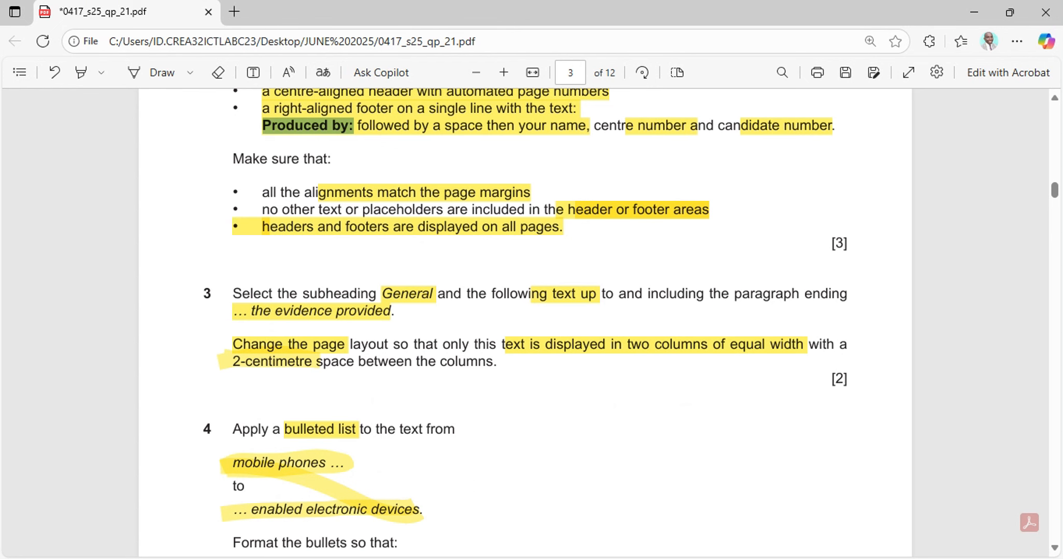
{"action": "key", "text": "alt+Tab"}
{"action": "double_click", "coordinate": [374, 313]}
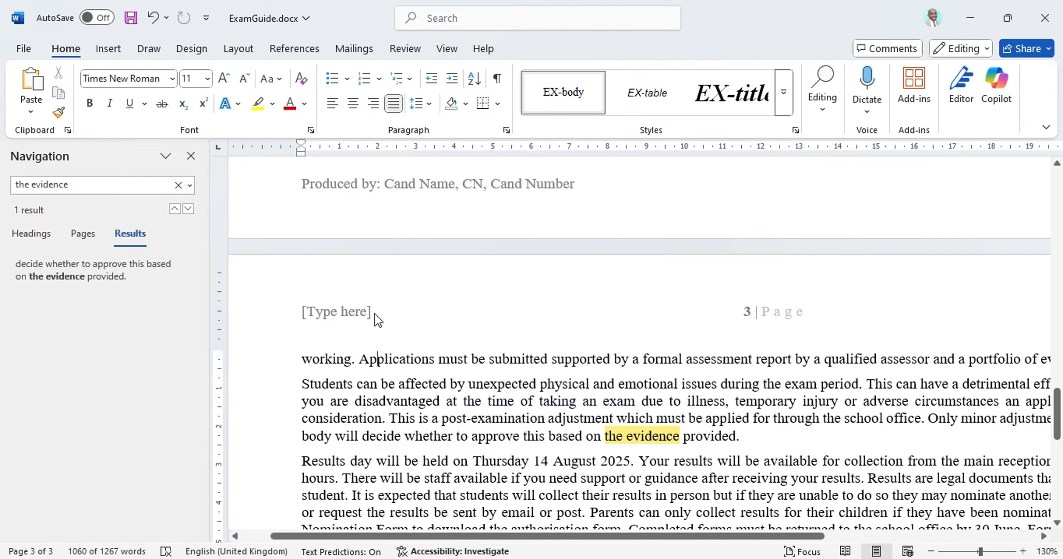
{"action": "left_click", "coordinate": [352, 316]}
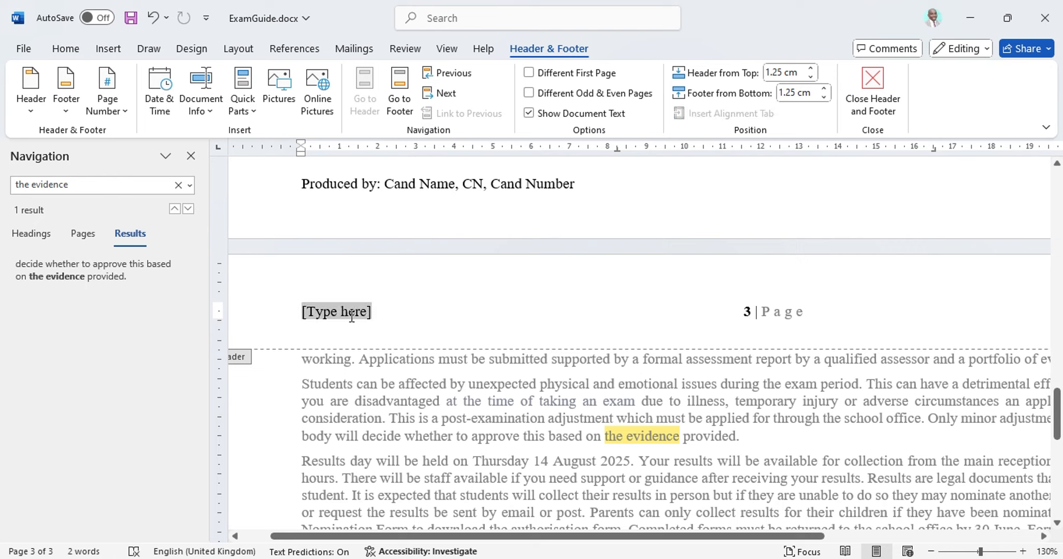
{"action": "key", "text": "Delete"}
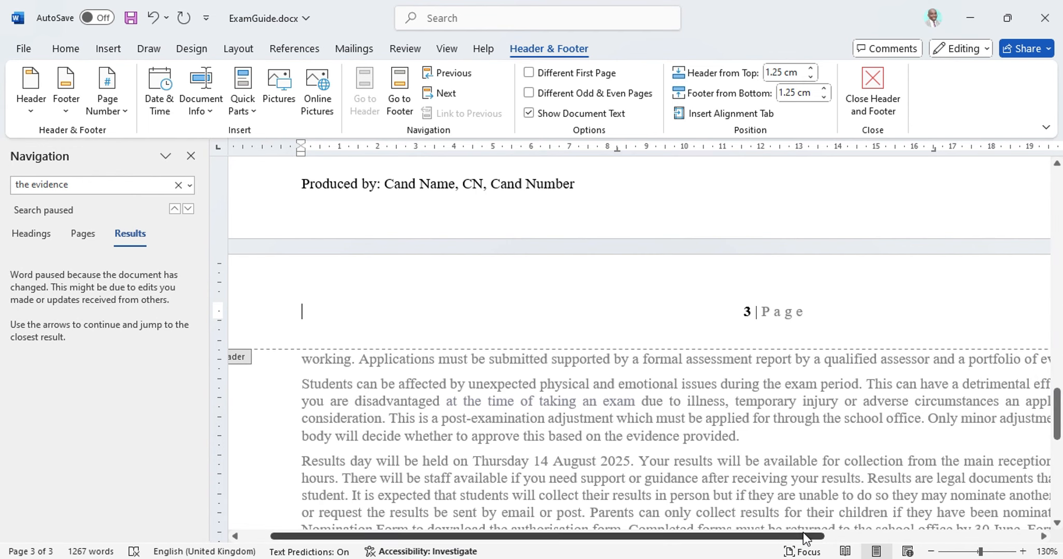
{"action": "left_click_drag", "start_coordinate": [813, 536], "coordinate": [973, 536]}
{"action": "left_click", "coordinate": [992, 309]}
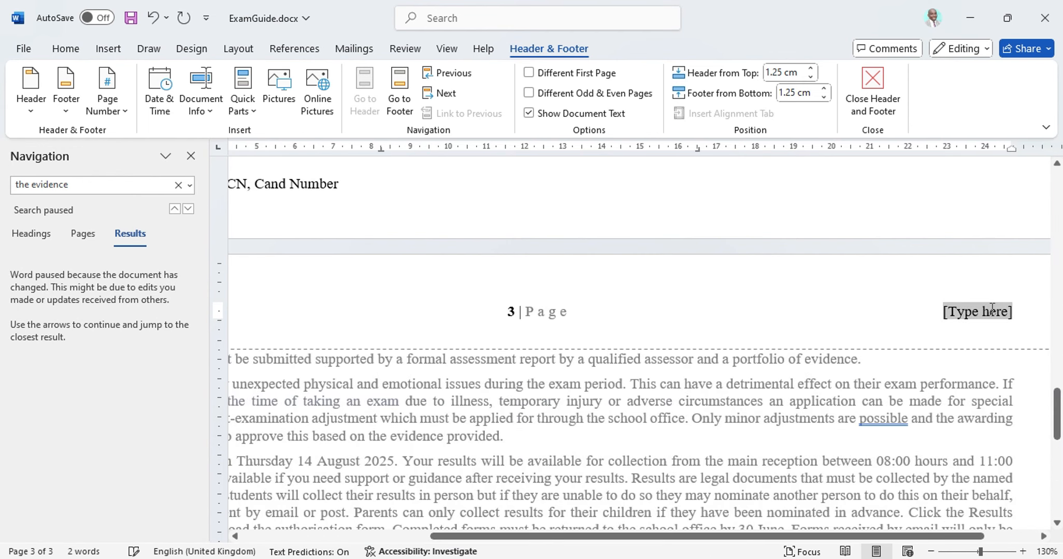
{"action": "key", "text": "Delete"}
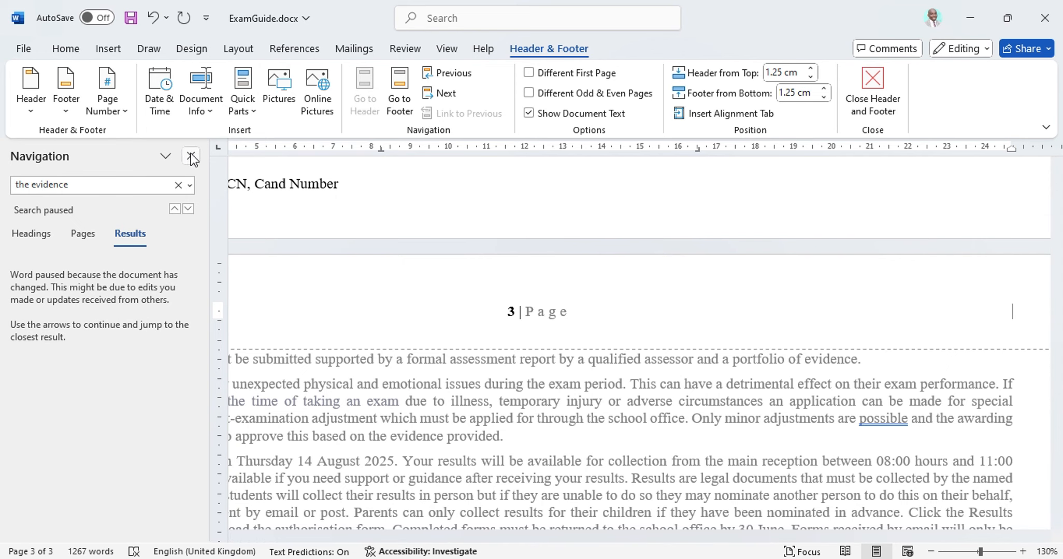
Step: Close the document search pane and reduce the page zoom to 110%
{"action": "left_click", "coordinate": [193, 156]}
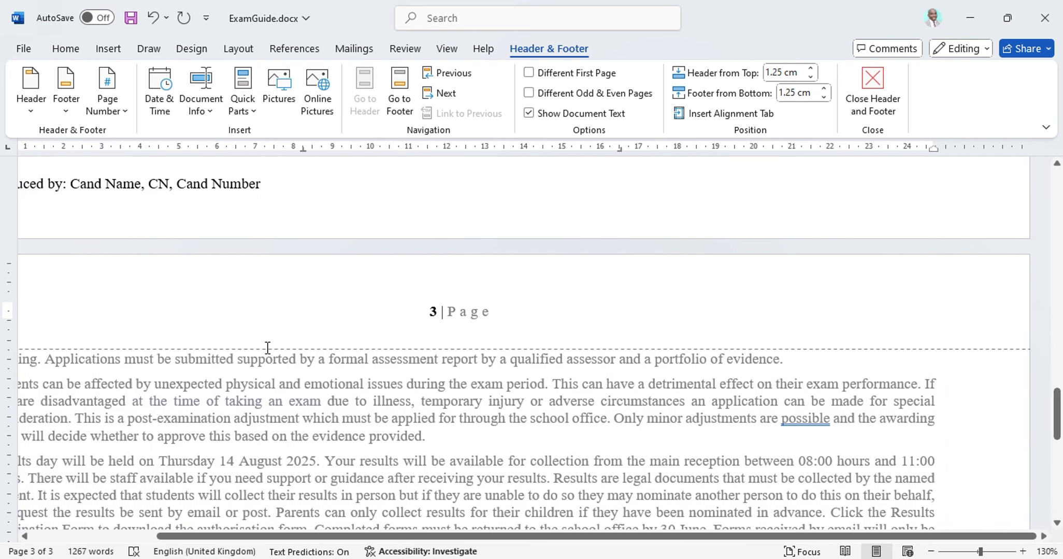
{"action": "left_click", "coordinate": [931, 551]}
{"action": "left_click", "coordinate": [931, 551]}
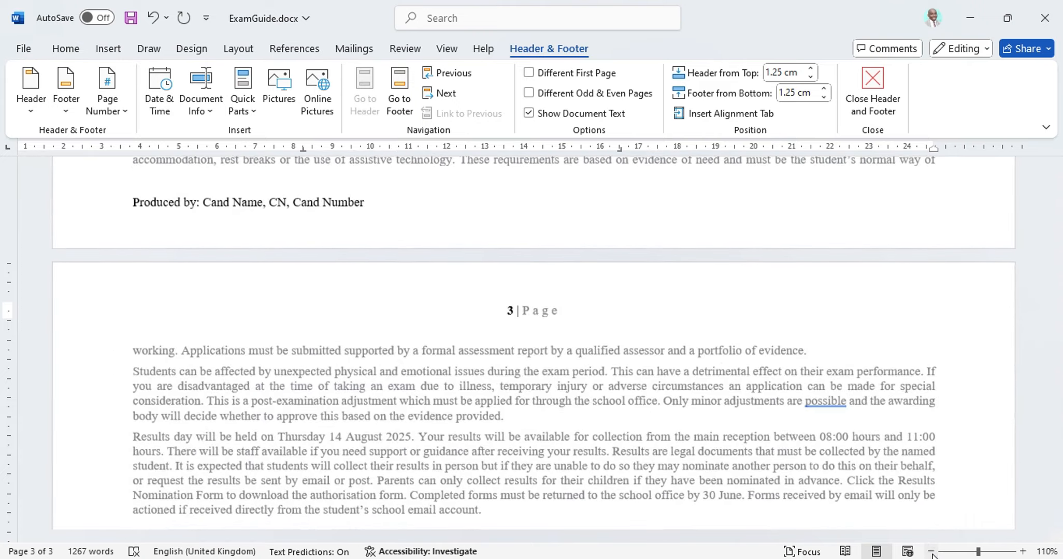
Step: Reduce the page zoom to 100% and recheck question 3's instructions in the question paper
{"action": "left_click", "coordinate": [931, 552]}
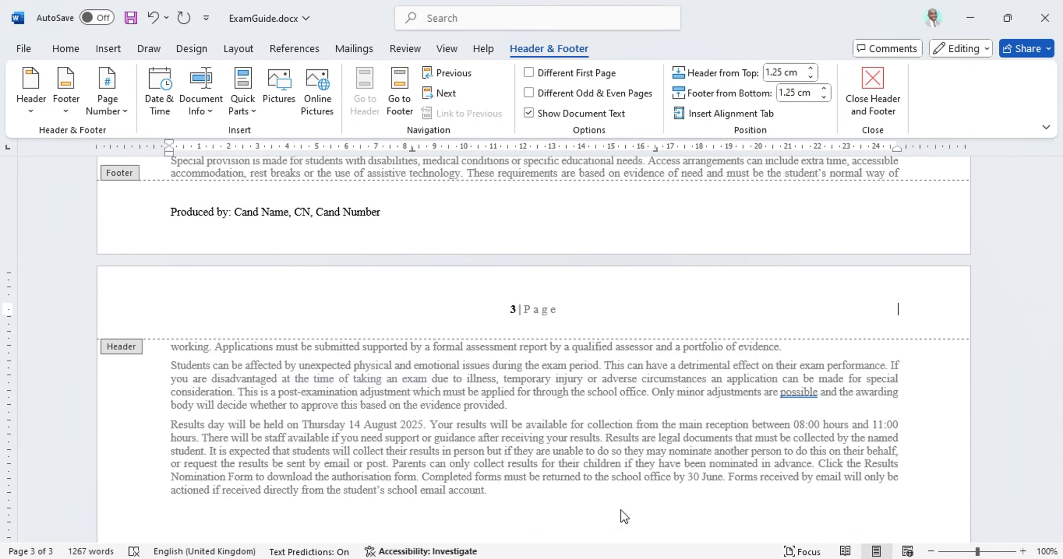
{"action": "left_click", "coordinate": [633, 558]}
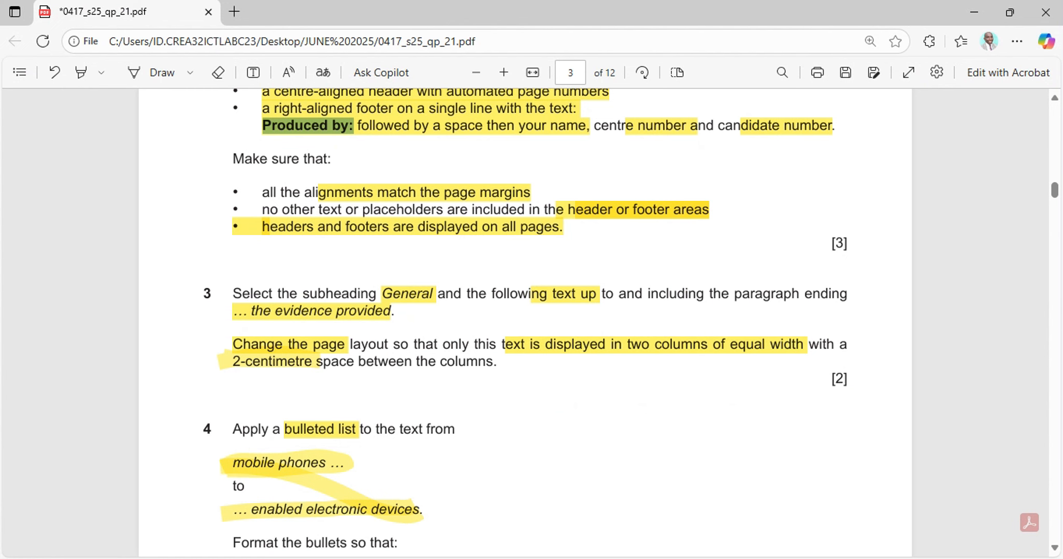
{"action": "left_click", "coordinate": [614, 558]}
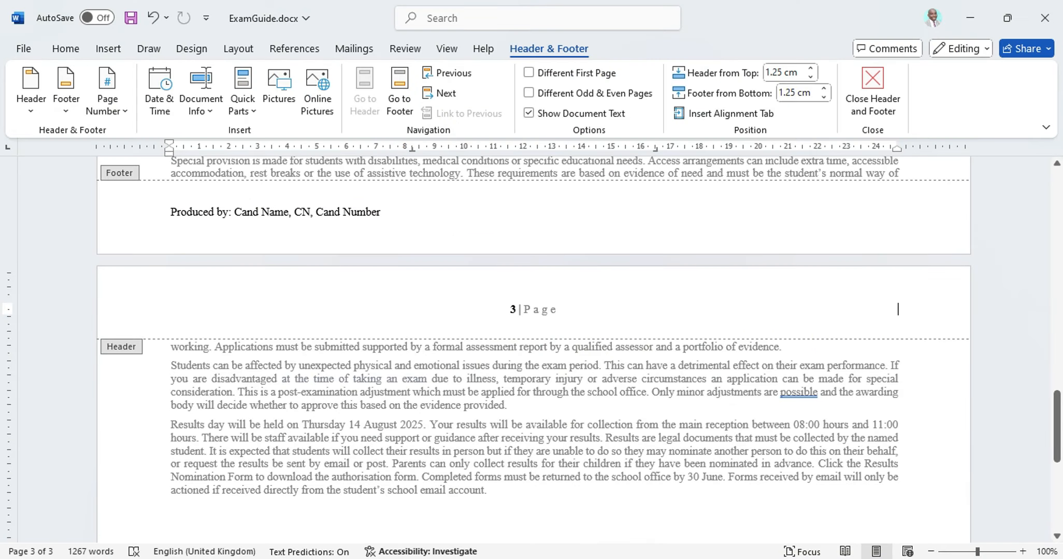
Step: Leave header and footer editing and select the text from the subheading General through the paragraph ending the evidence provided
{"action": "scroll", "coordinate": [314, 410], "scroll_direction": "up", "scroll_amount": 5}
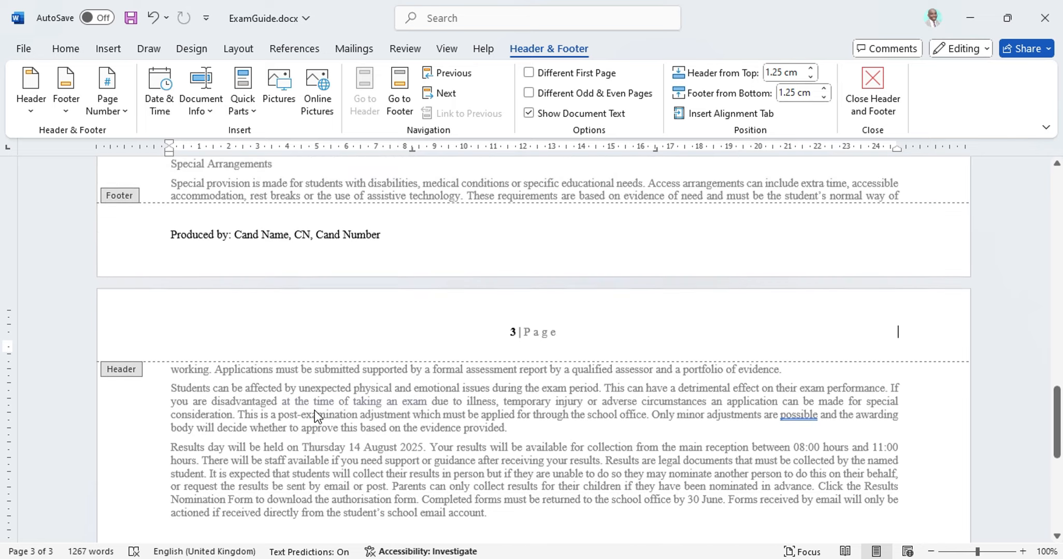
{"action": "scroll", "coordinate": [315, 412], "scroll_direction": "up", "scroll_amount": 1}
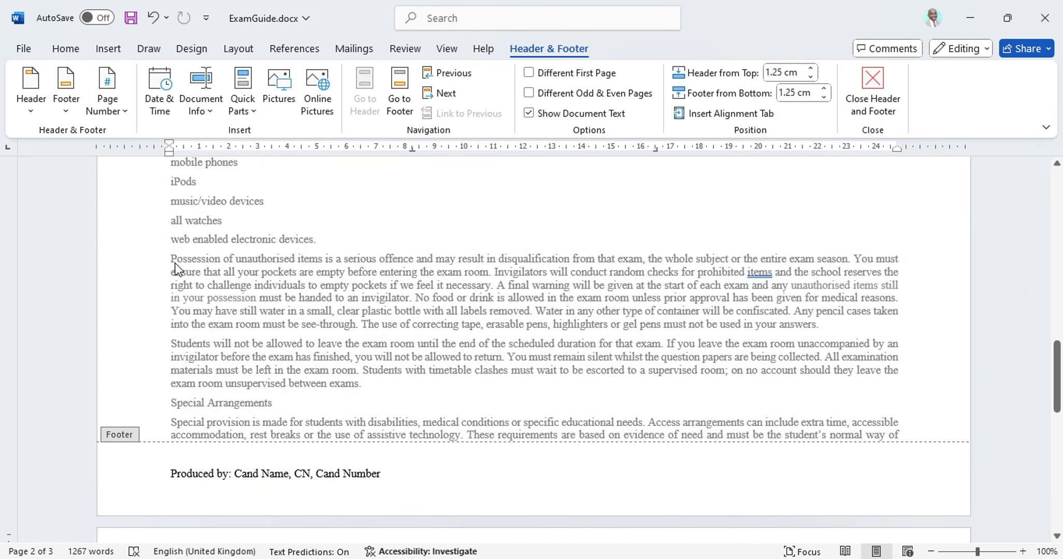
{"action": "left_click", "coordinate": [139, 49]}
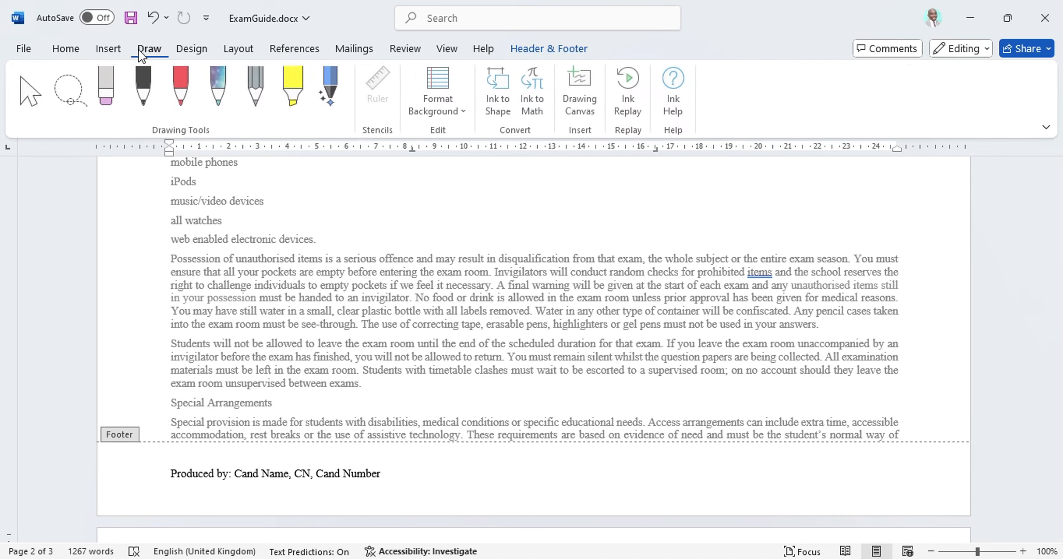
{"action": "left_click", "coordinate": [101, 48]}
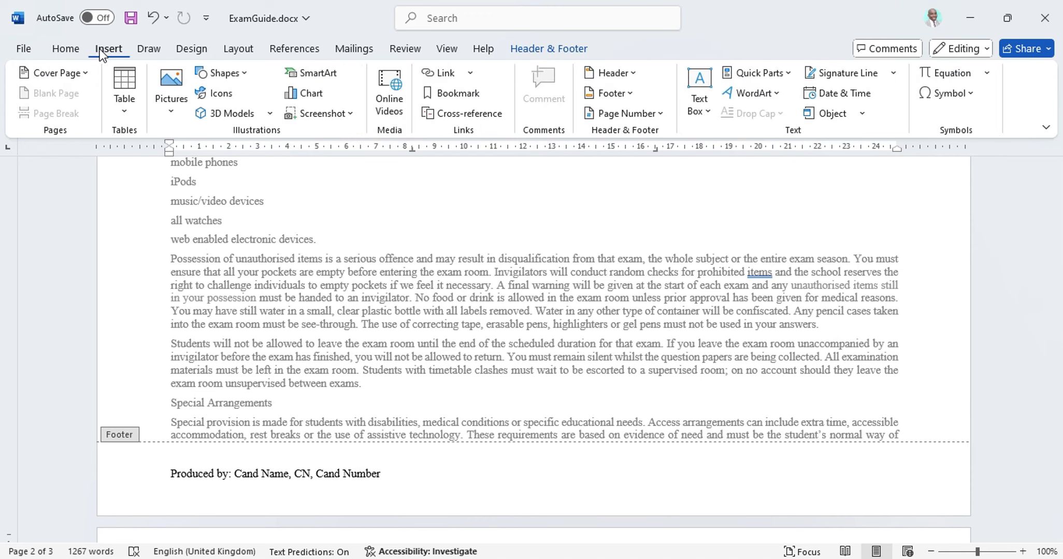
{"action": "left_click", "coordinate": [238, 50]}
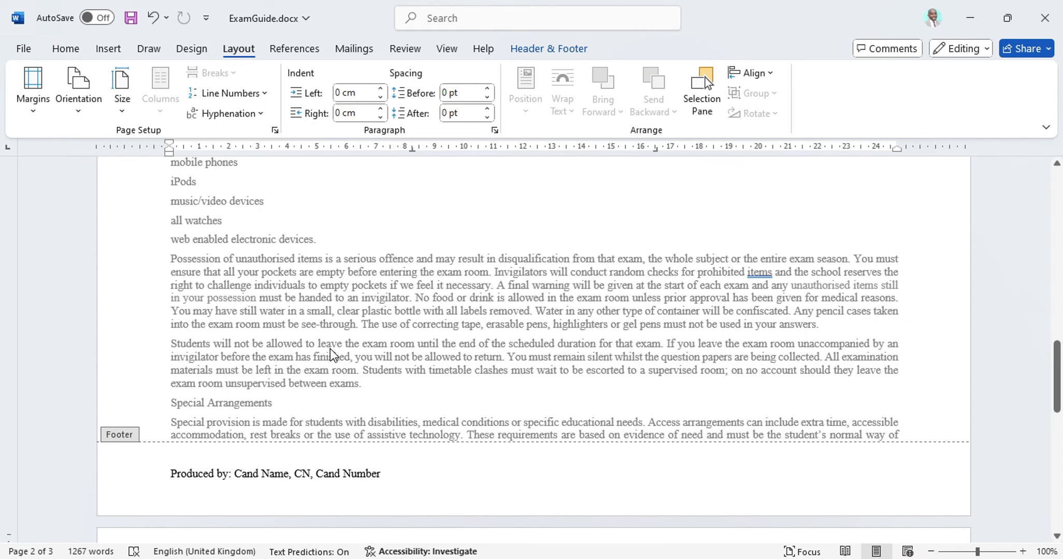
{"action": "scroll", "coordinate": [341, 298], "scroll_direction": "up", "scroll_amount": 3}
{"action": "scroll", "coordinate": [340, 298], "scroll_direction": "up", "scroll_amount": 10}
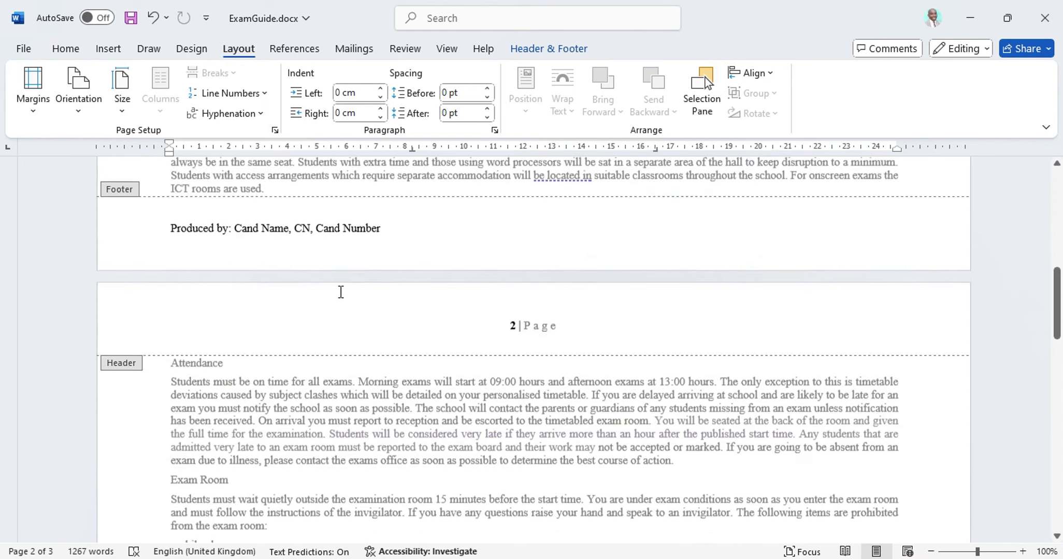
{"action": "double_click", "coordinate": [340, 292]}
{"action": "triple_click", "coordinate": [340, 292]}
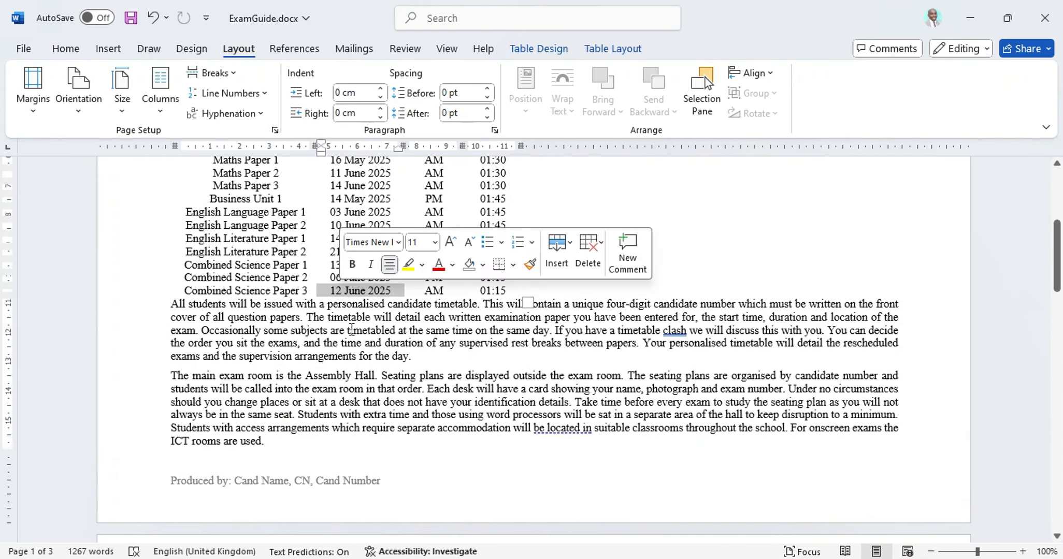
{"action": "scroll", "coordinate": [345, 300], "scroll_direction": "up", "scroll_amount": 6}
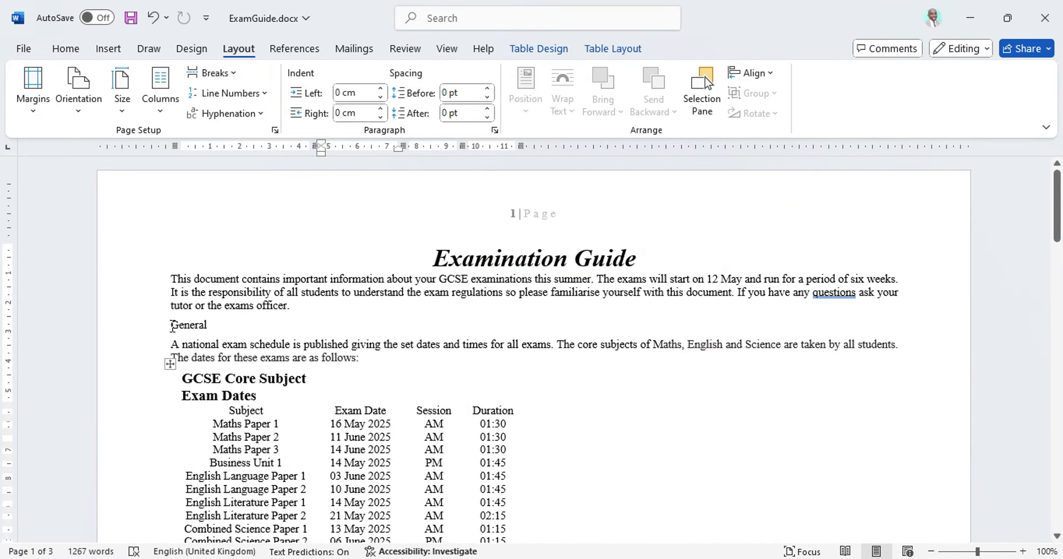
{"action": "left_click_drag", "start_coordinate": [171, 325], "coordinate": [509, 325]}
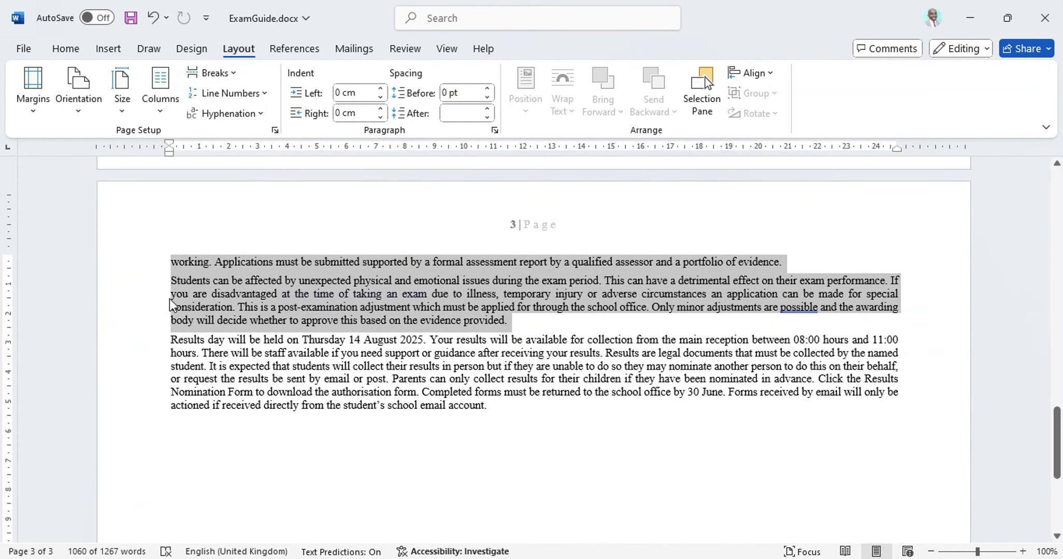
Step: Lay out the selected text in two columns of equal width and open the detailed column settings
{"action": "left_click", "coordinate": [160, 115]}
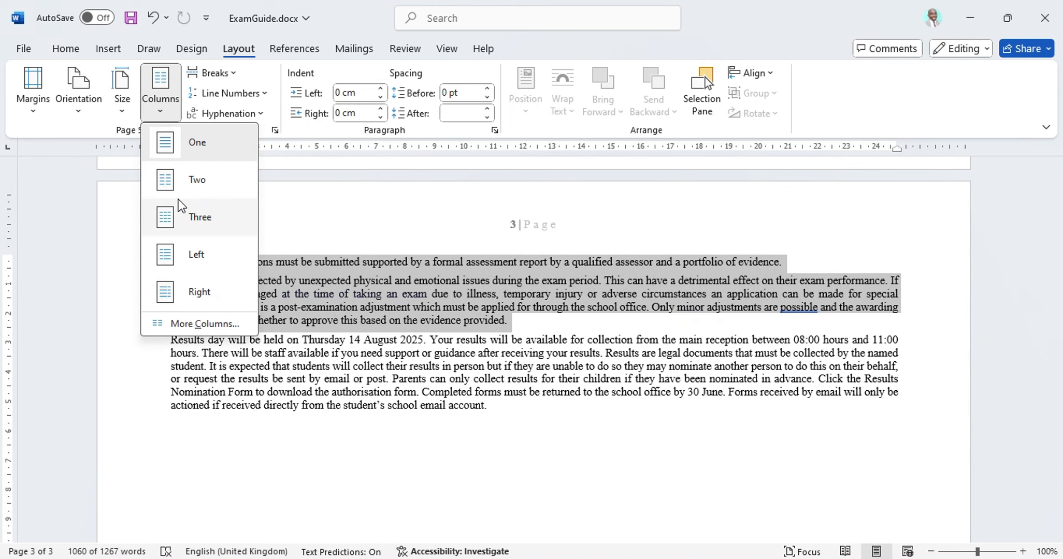
{"action": "left_click", "coordinate": [176, 181]}
{"action": "left_click", "coordinate": [174, 111]}
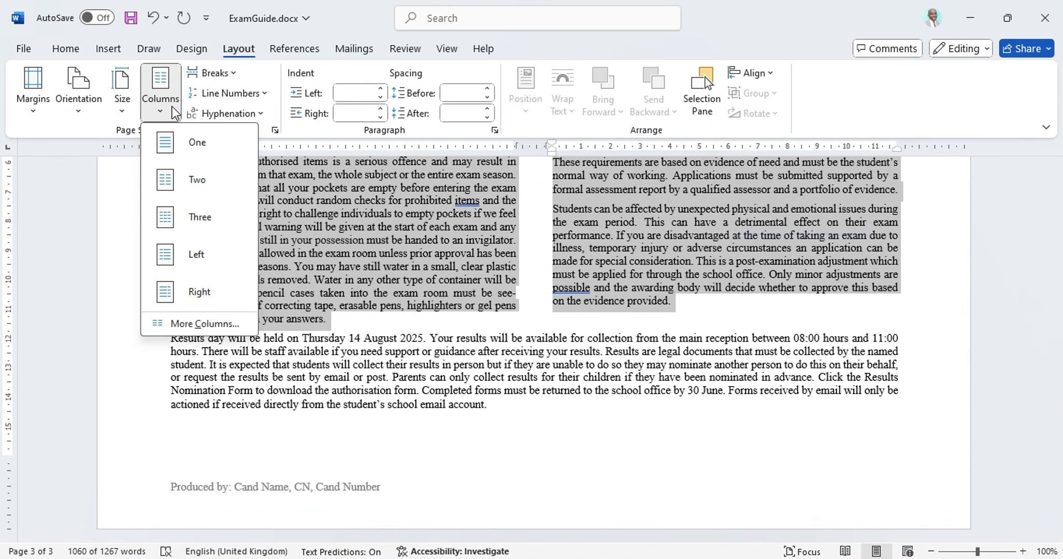
{"action": "left_click", "coordinate": [206, 325]}
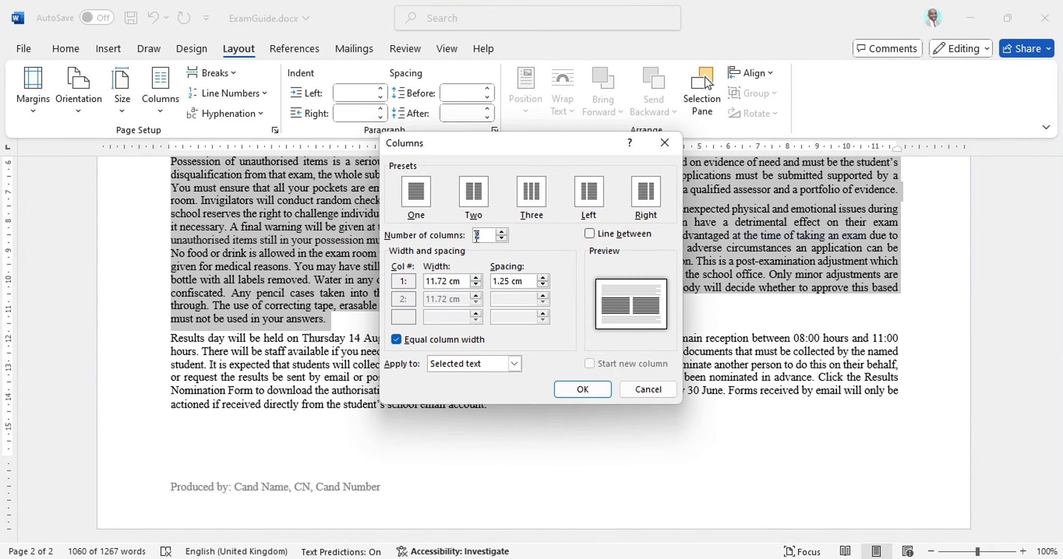
{"action": "left_click", "coordinate": [502, 232]}
{"action": "left_click", "coordinate": [501, 240]}
Step: Check question 3's required column gap in the question paper and set the spacing between the two columns to 2 cm
{"action": "key", "text": "alt+Tab"}
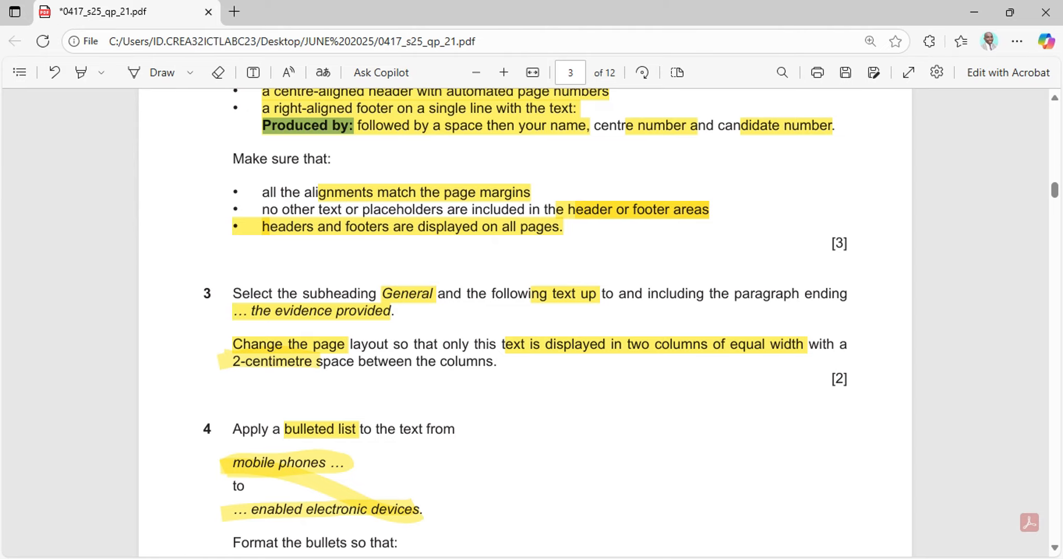
{"action": "key", "text": "alt+Tab"}
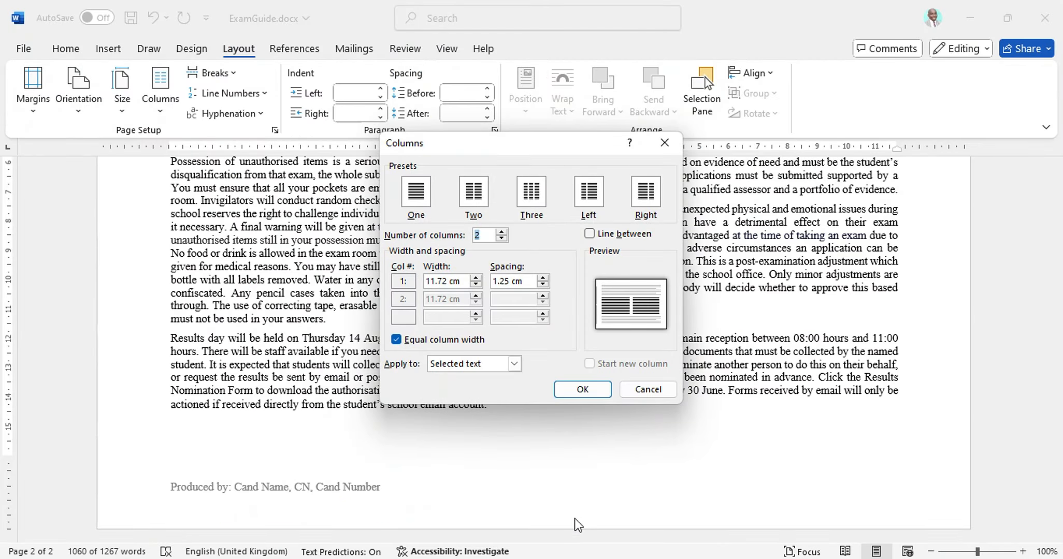
{"action": "key", "text": "alt+Tab"}
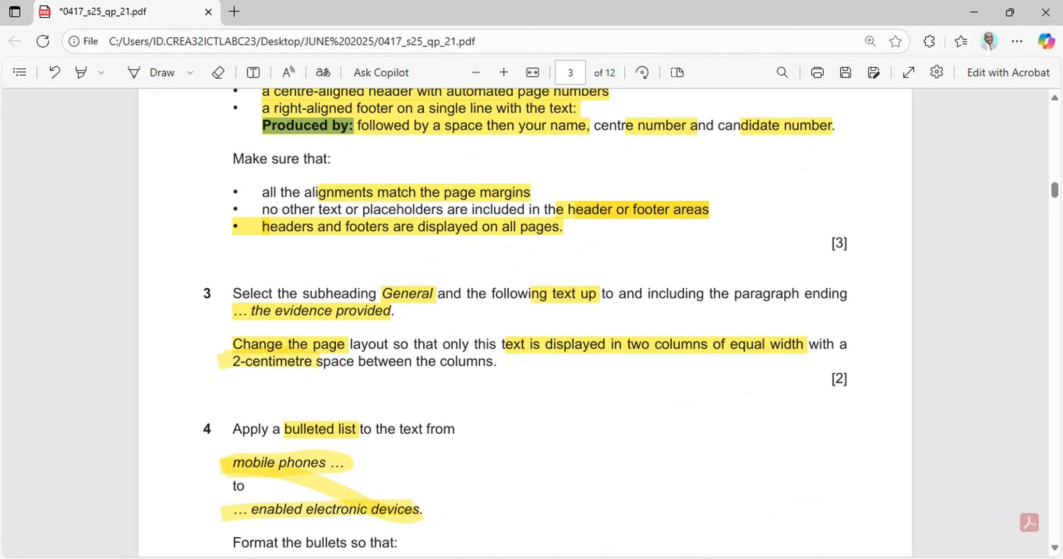
{"action": "key", "text": "alt+Tab"}
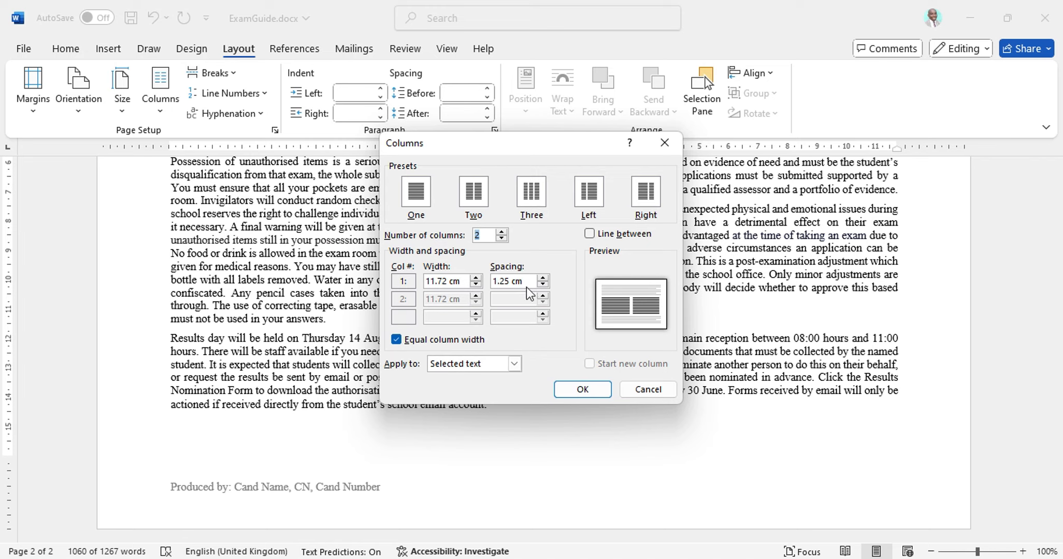
{"action": "left_click_drag", "start_coordinate": [526, 282], "coordinate": [494, 281]}
{"action": "type", "text": "2cm"}
{"action": "left_click", "coordinate": [582, 389]}
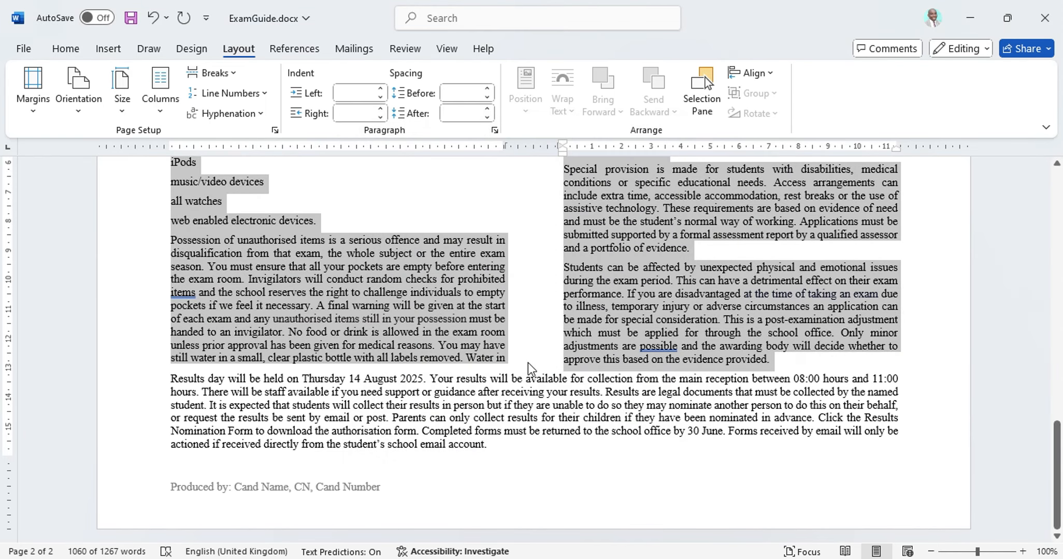
Step: Read question 4's list range in the question paper and place the cursor before mobile phones in ExamGuide.docx
{"action": "left_click", "coordinate": [625, 557]}
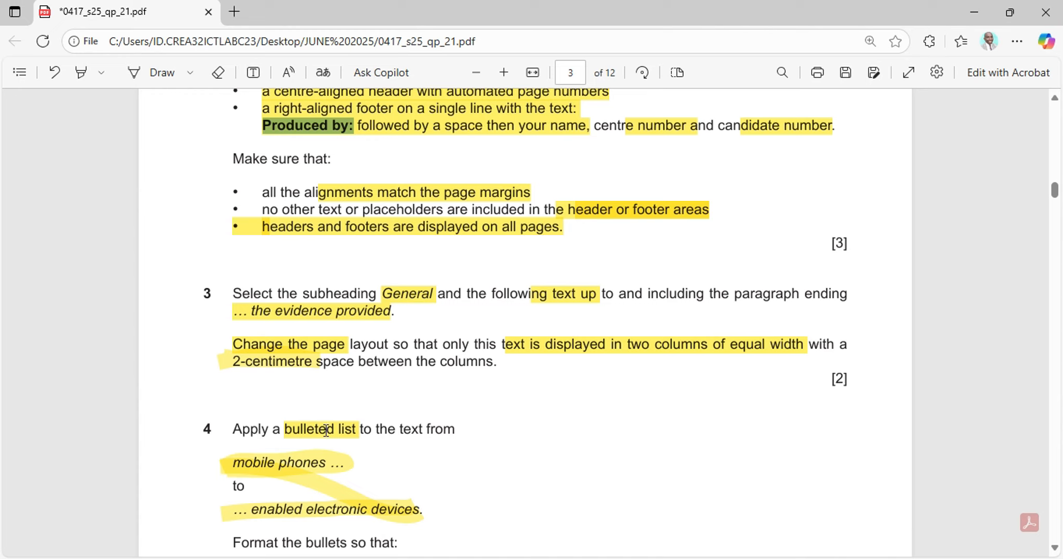
{"action": "left_click_drag", "start_coordinate": [233, 462], "coordinate": [360, 466]}
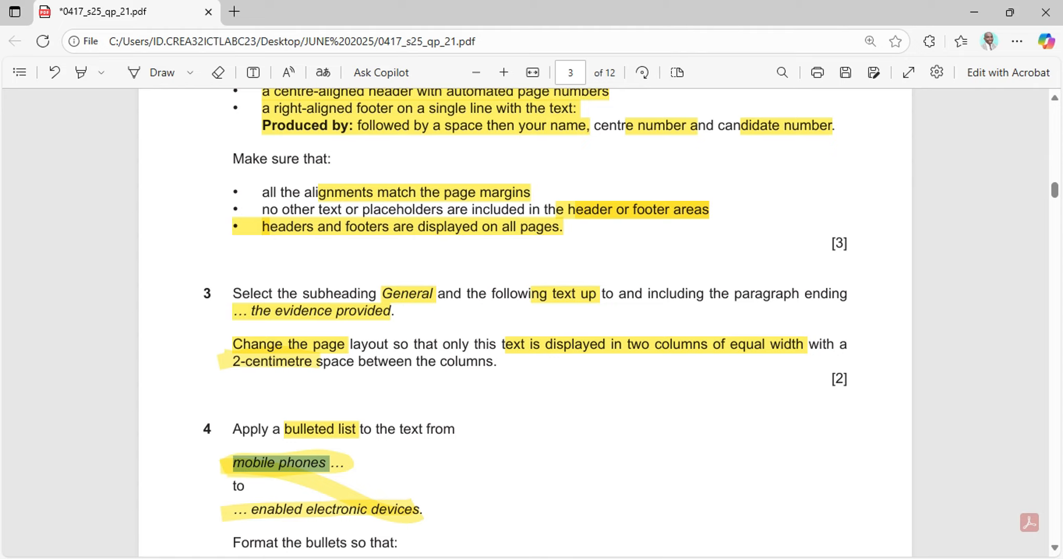
{"action": "left_click", "coordinate": [668, 558]}
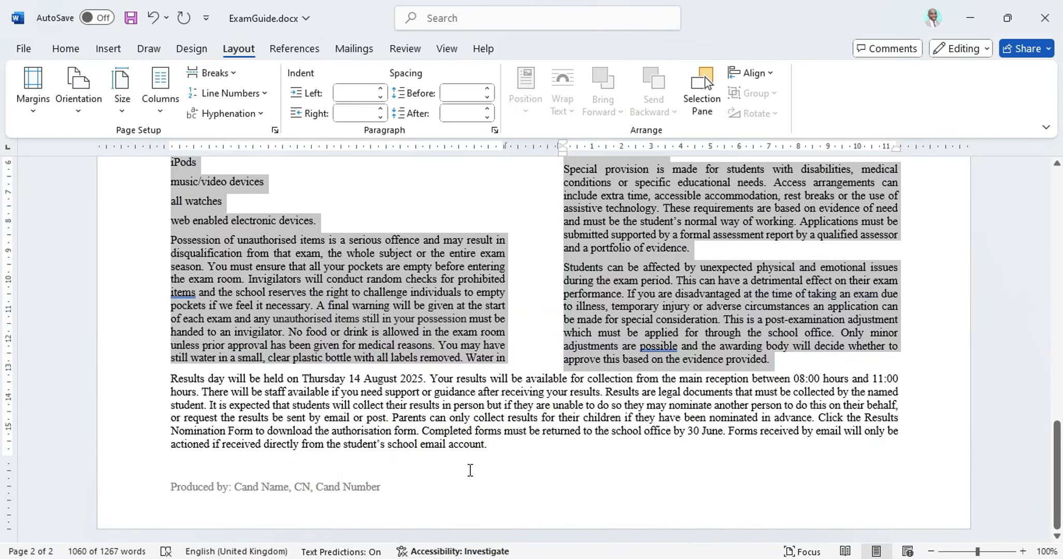
{"action": "scroll", "coordinate": [470, 470], "scroll_direction": "up", "scroll_amount": 4}
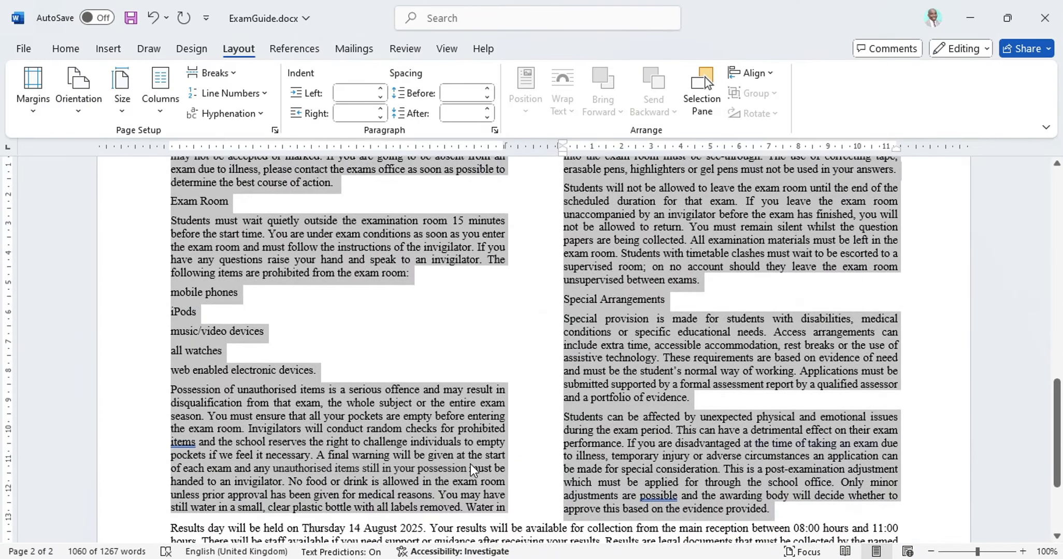
{"action": "left_click", "coordinate": [172, 294]}
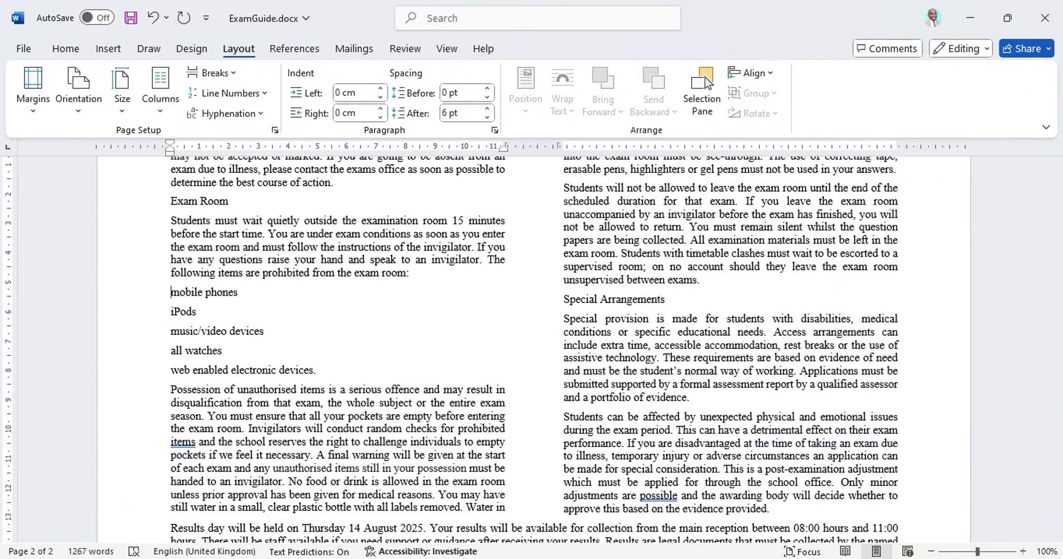
Step: Read question 4's bullet formatting requirements and select the items from mobile phones to web enabled electronic devices in ExamGuide.docx
{"action": "left_click", "coordinate": [636, 558]}
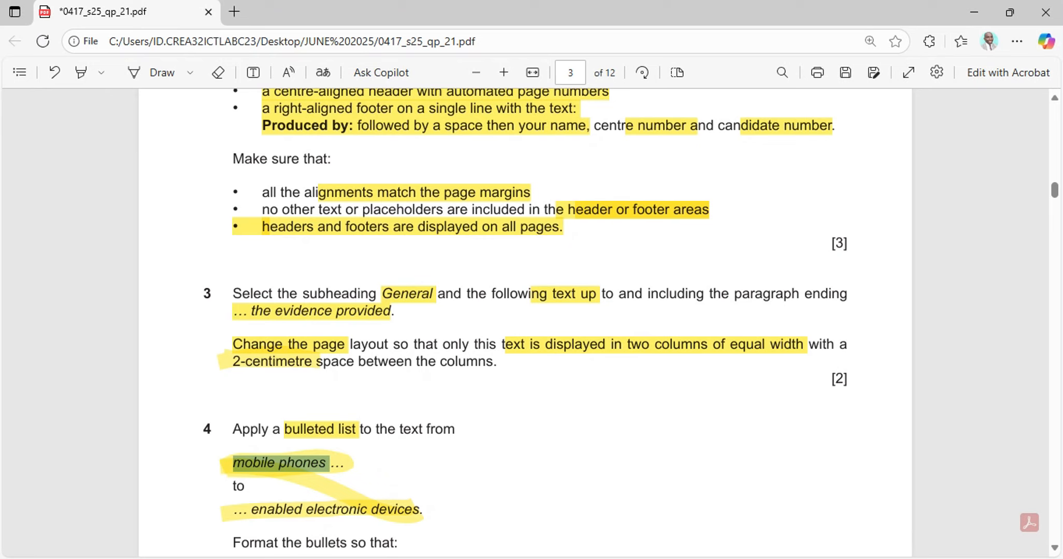
{"action": "scroll", "coordinate": [488, 438], "scroll_direction": "down", "scroll_amount": 3}
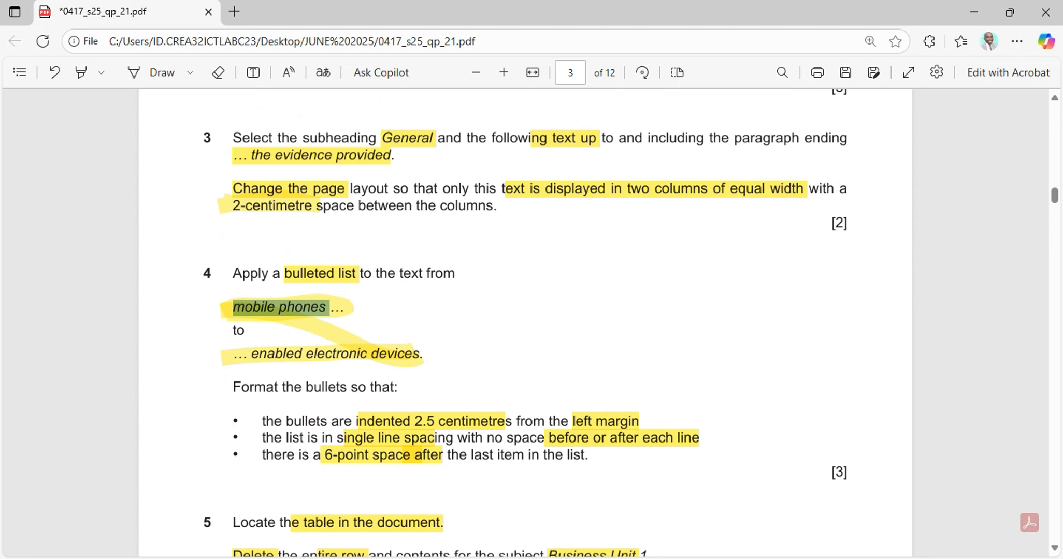
{"action": "key", "text": "alt+Tab"}
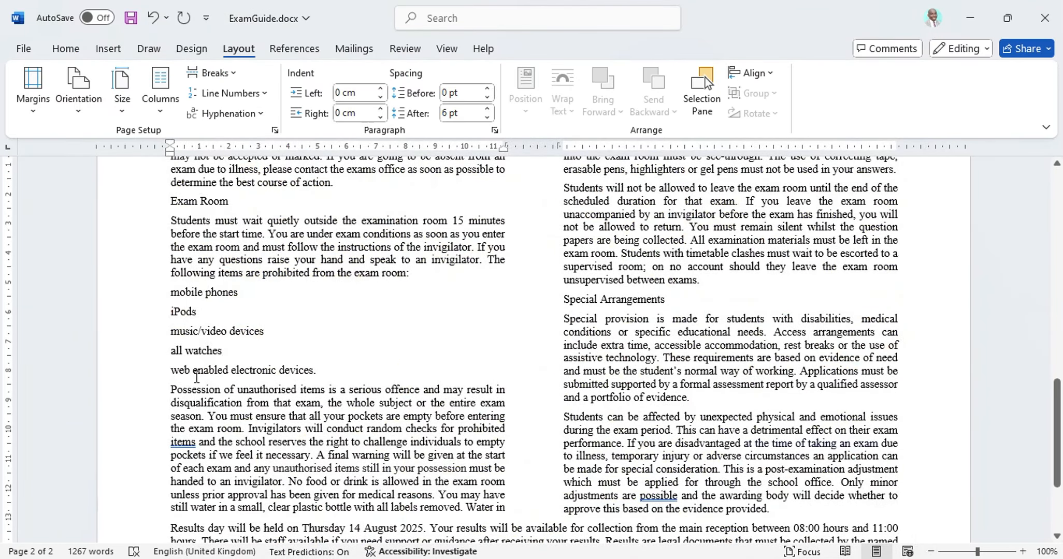
{"action": "left_click_drag", "start_coordinate": [169, 293], "coordinate": [323, 372]}
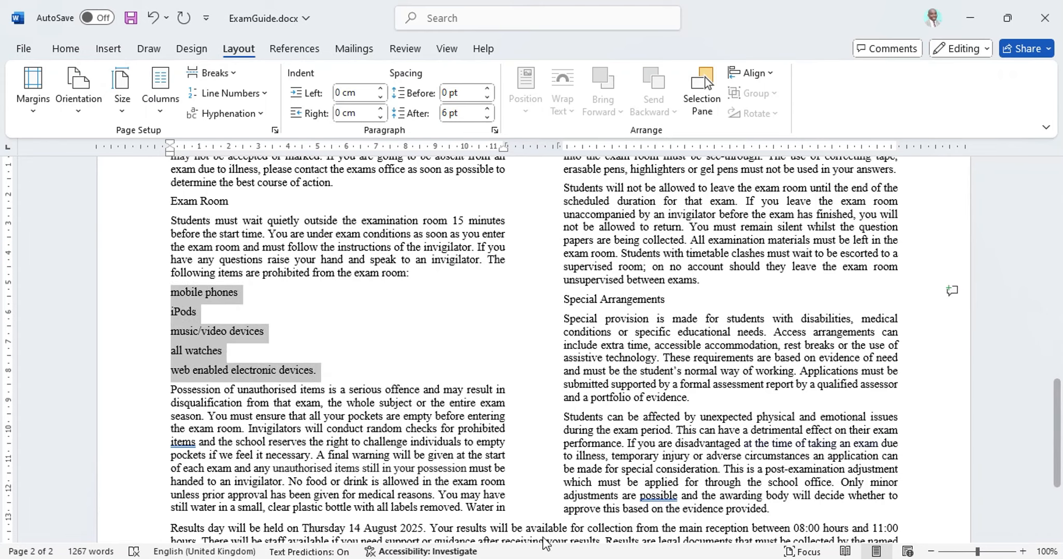
{"action": "key", "text": "alt+Tab"}
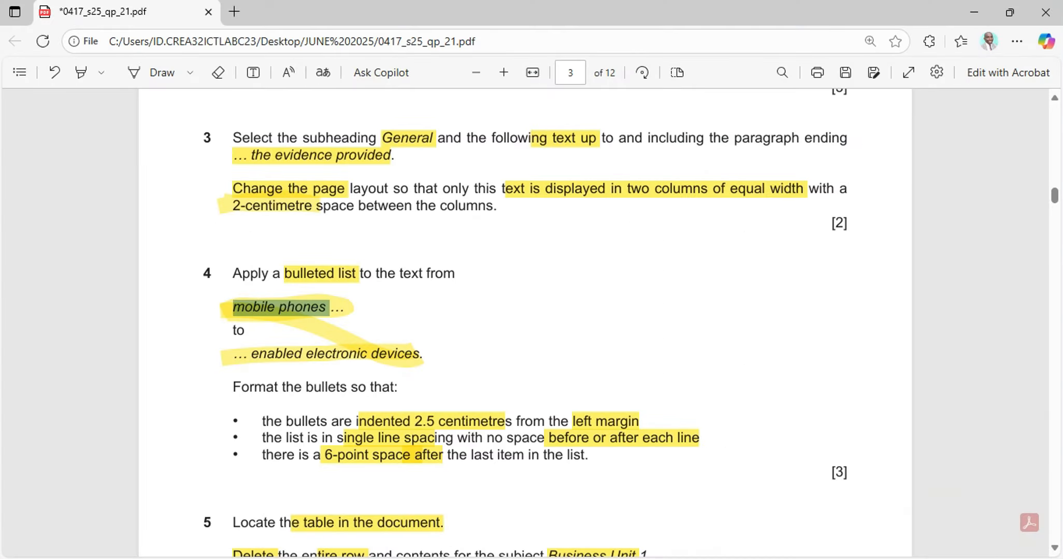
{"action": "key", "text": "alt+Tab"}
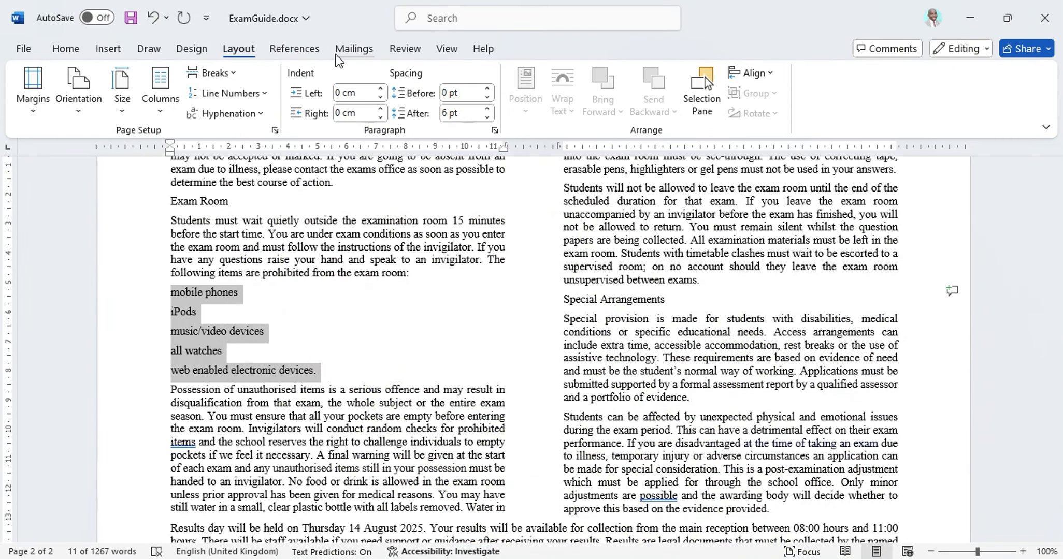
Step: Apply a bulleted list with arrowhead bullets to the selected prohibited items
{"action": "left_click", "coordinate": [190, 49]}
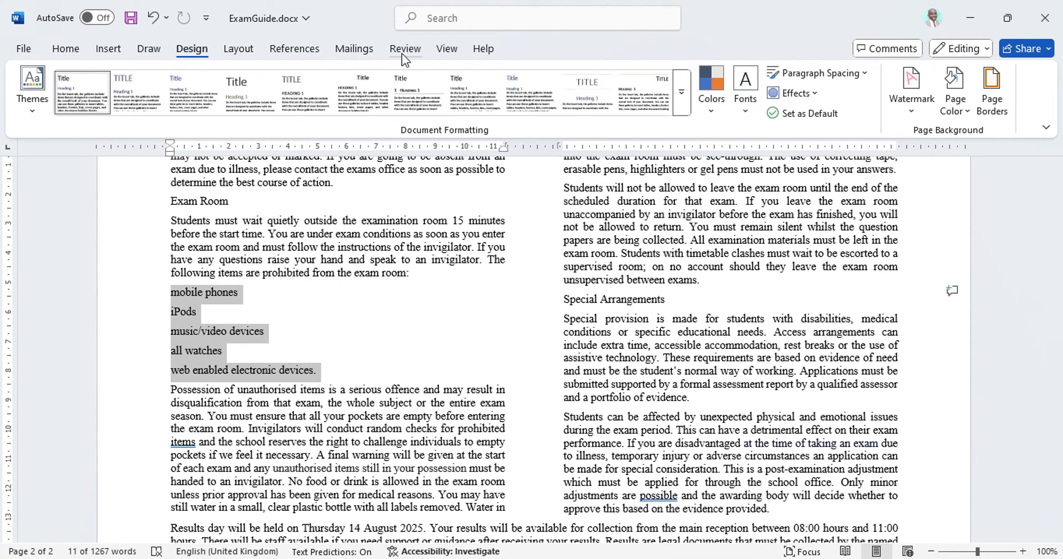
{"action": "left_click", "coordinate": [65, 60]}
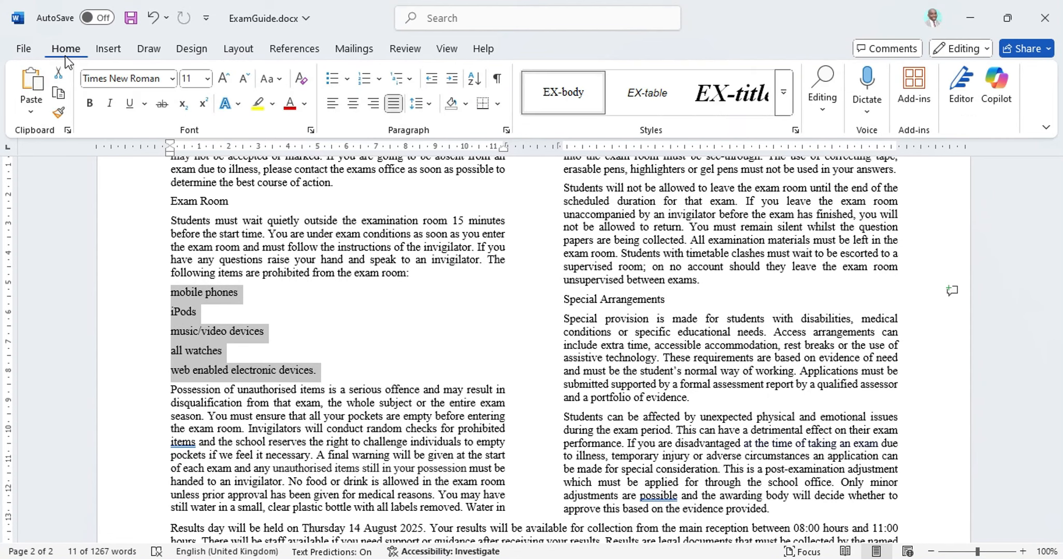
{"action": "left_click", "coordinate": [346, 79]}
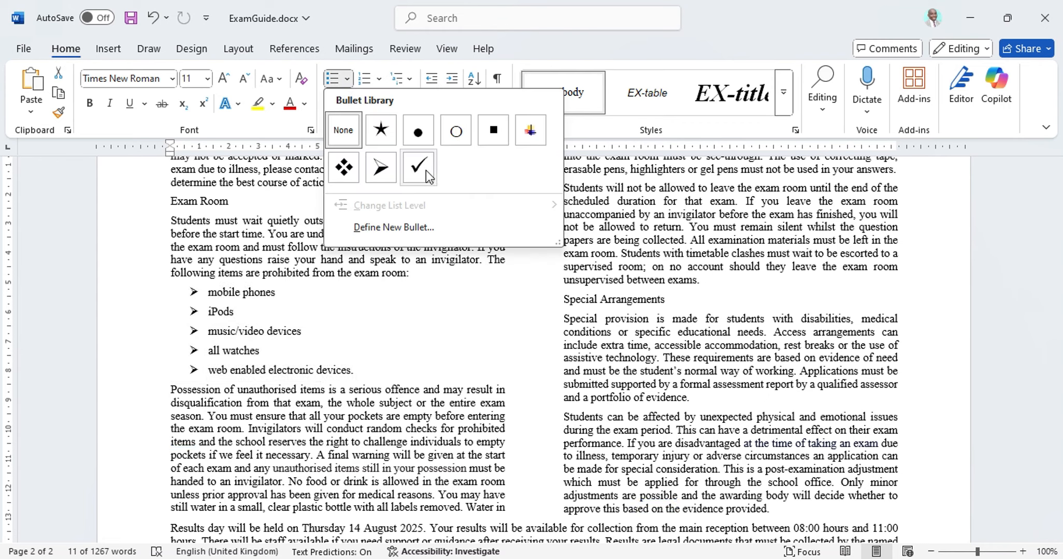
{"action": "left_click", "coordinate": [388, 168]}
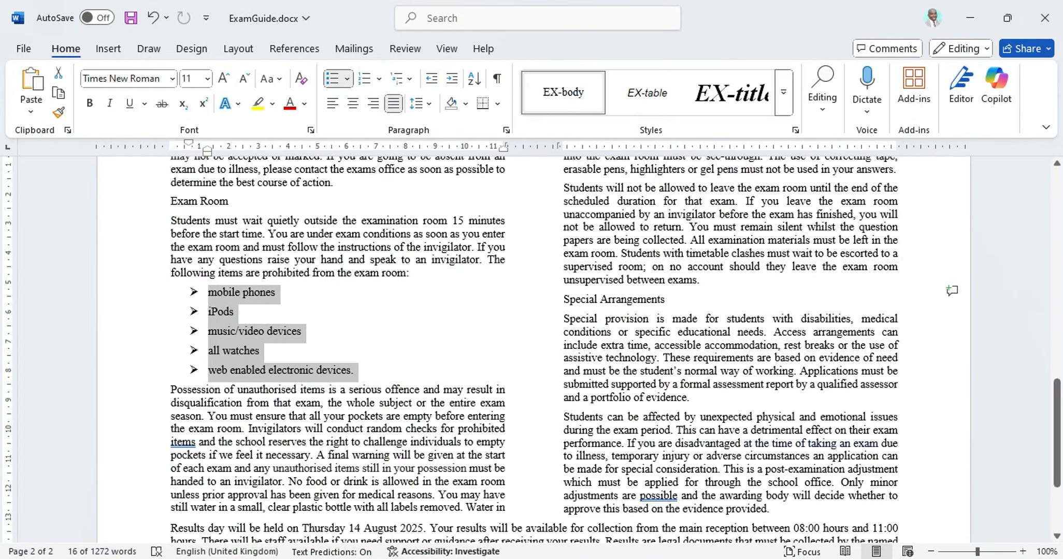
Step: Review question 4's bullet formatting requirements in the question paper and return to ExamGuide.docx
{"action": "left_click", "coordinate": [500, 558]}
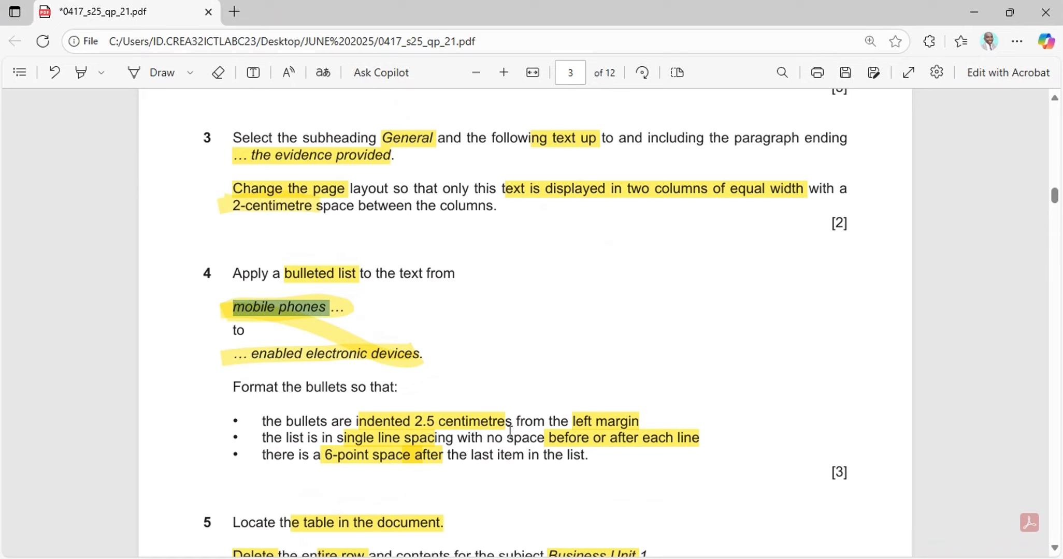
{"action": "left_click", "coordinate": [636, 558]}
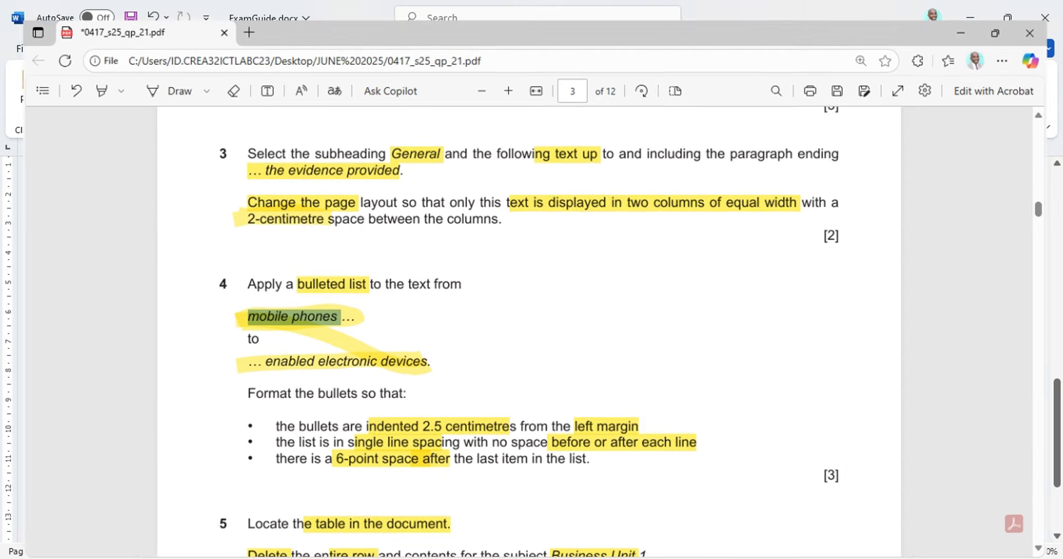
{"action": "right_click", "coordinate": [231, 338]}
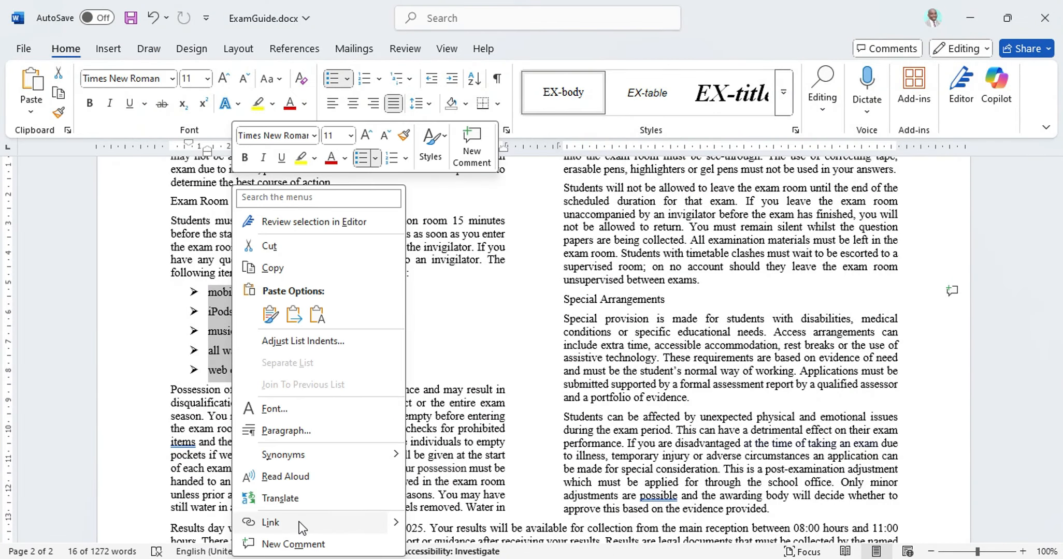
{"action": "mouse_move", "coordinate": [257, 463]}
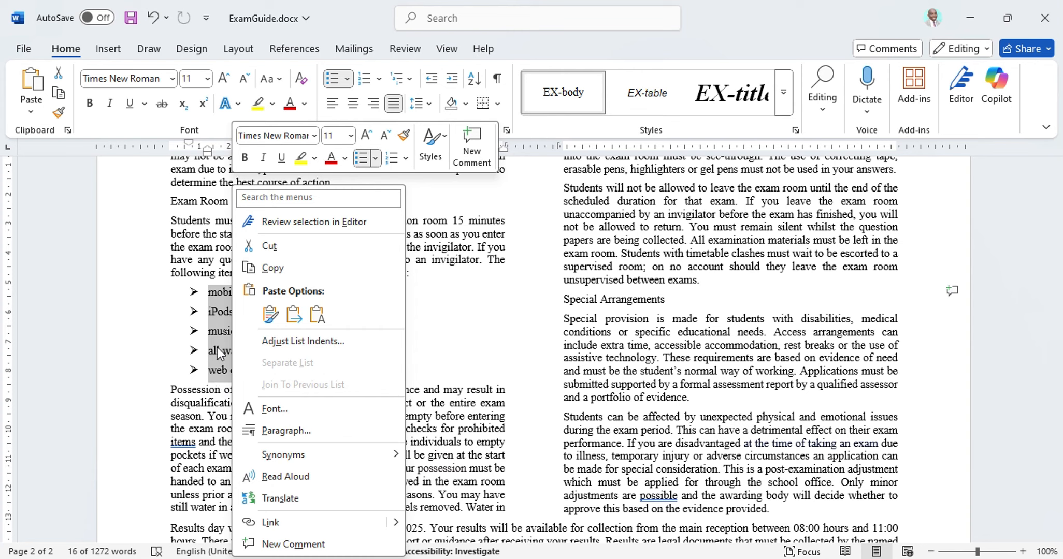
{"action": "key", "text": "Escape"}
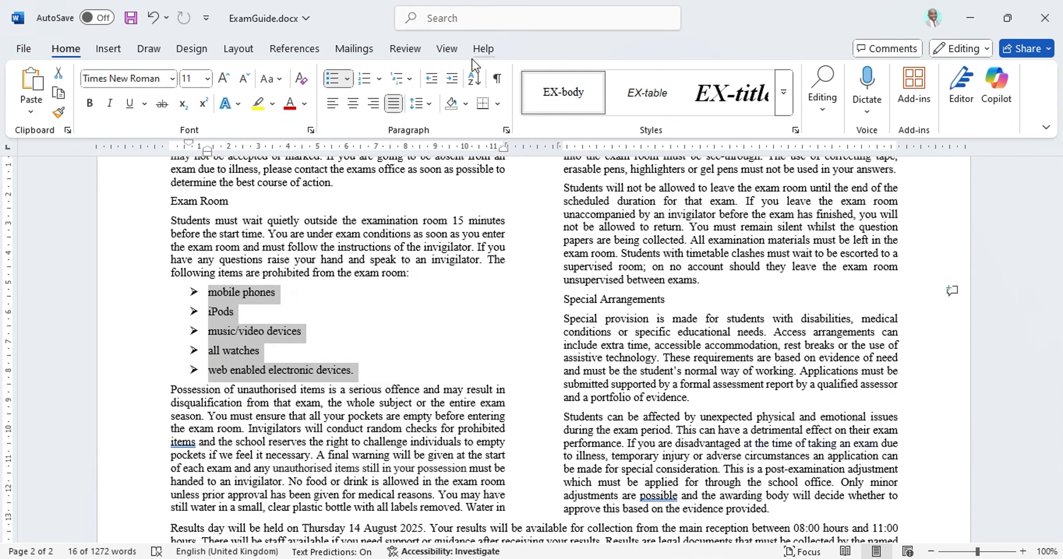
{"action": "left_click", "coordinate": [450, 286]}
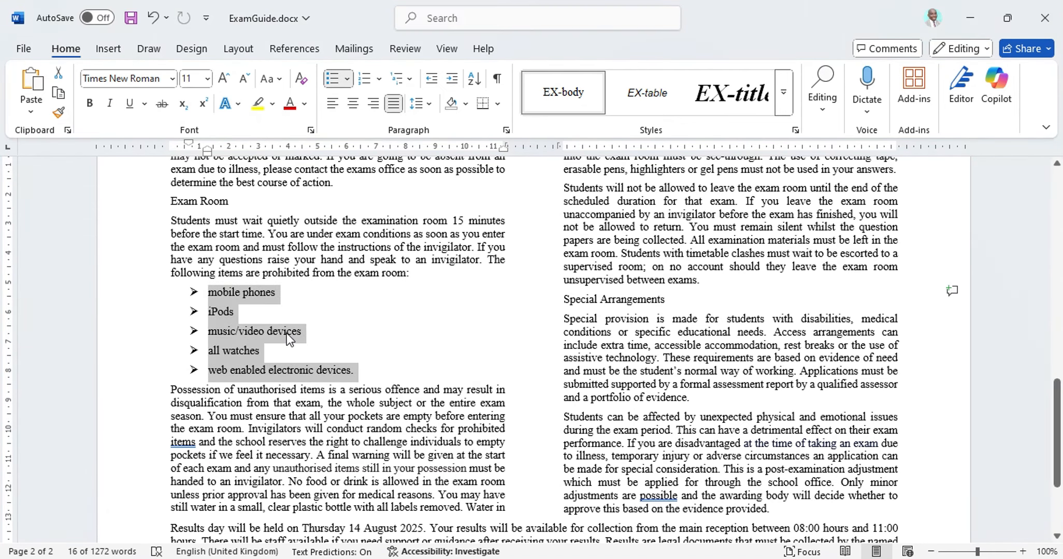
Step: Check question 4's required indent in the question paper and set the bulleted list's left indentation to 2.5 cm
{"action": "left_click", "coordinate": [507, 133]}
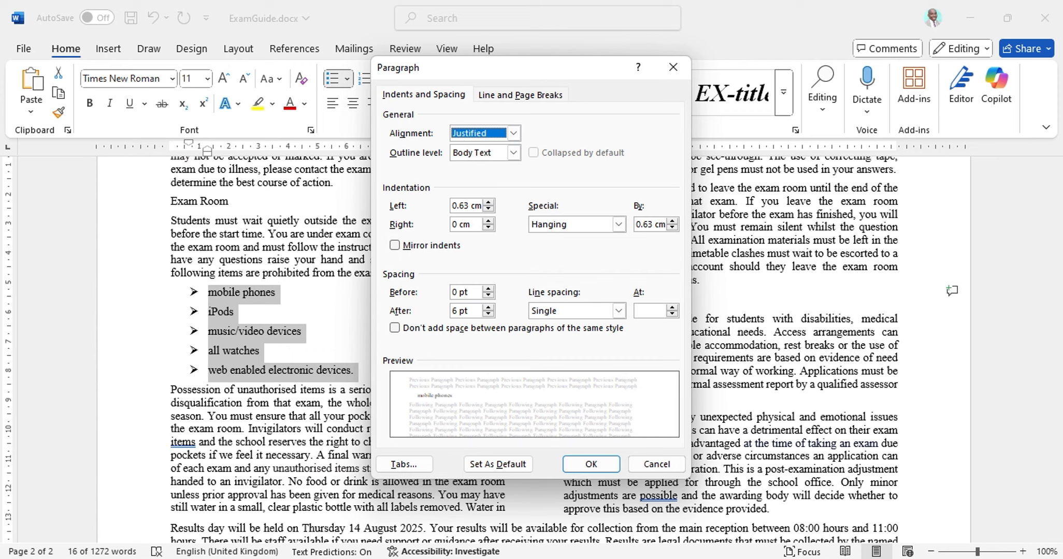
{"action": "key", "text": "alt+Tab"}
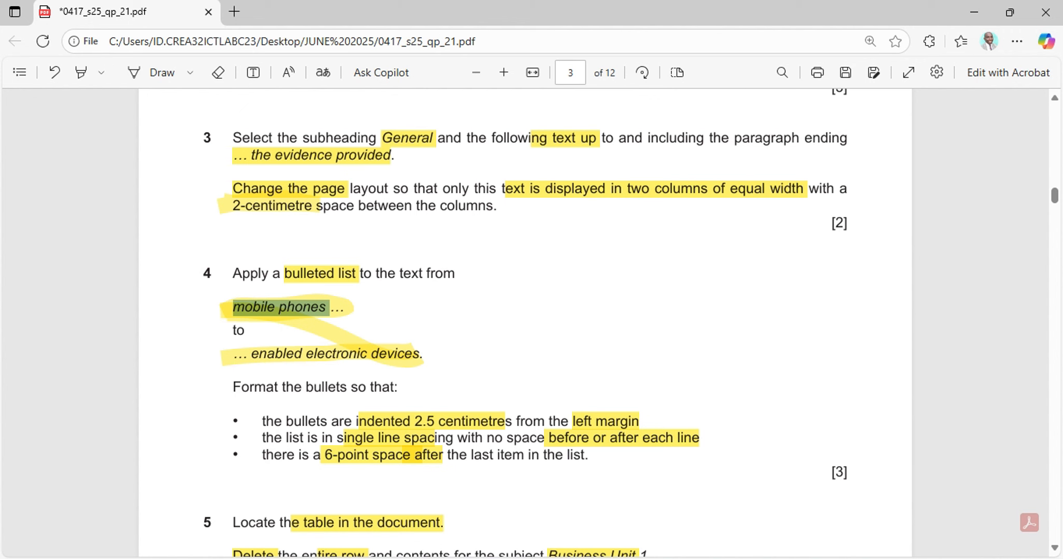
{"action": "key", "text": "alt+Tab"}
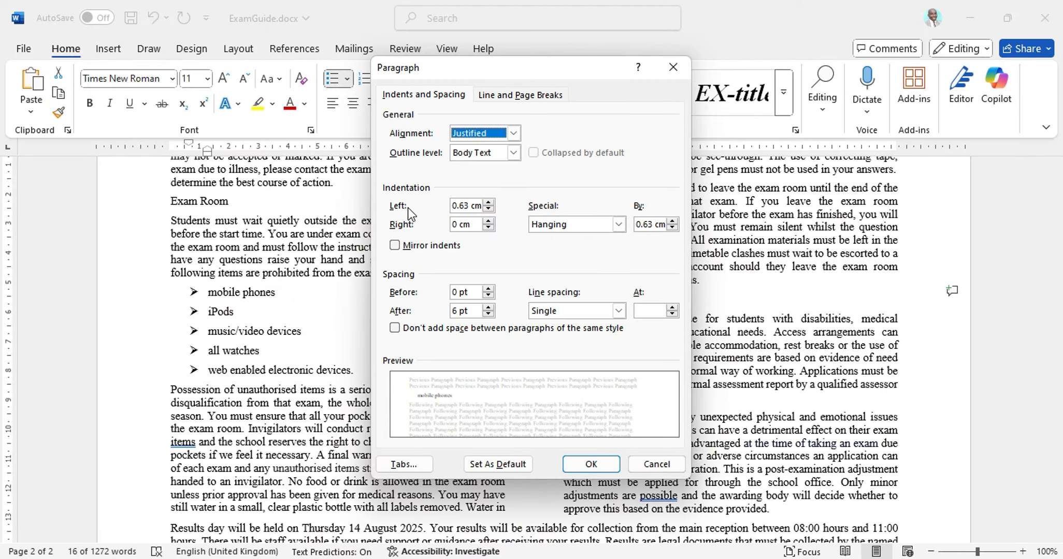
{"action": "left_click_drag", "start_coordinate": [470, 207], "coordinate": [449, 233]}
{"action": "type", "text": "2cm"}
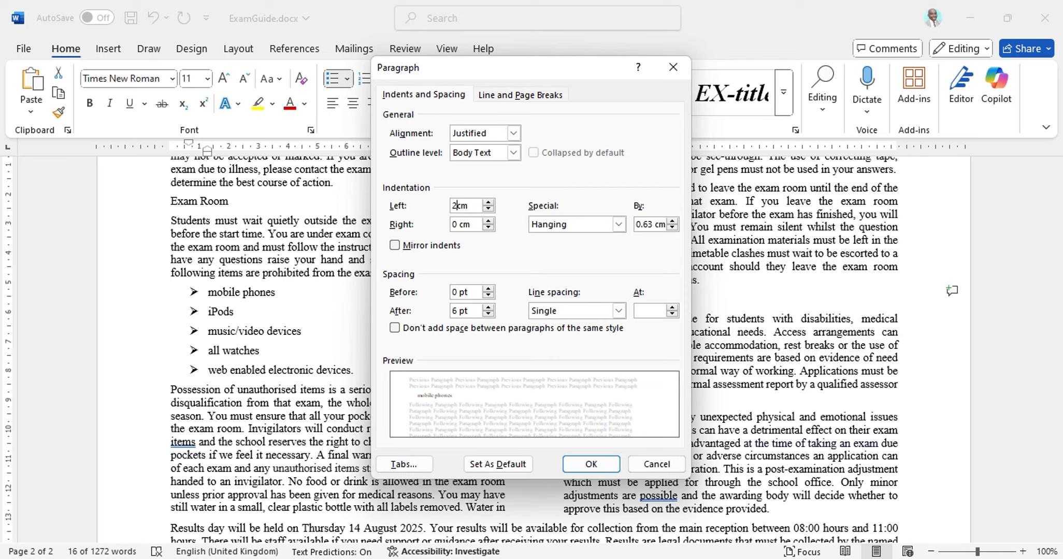
{"action": "type", "text": ".5"}
{"action": "key", "text": "alt+Tab"}
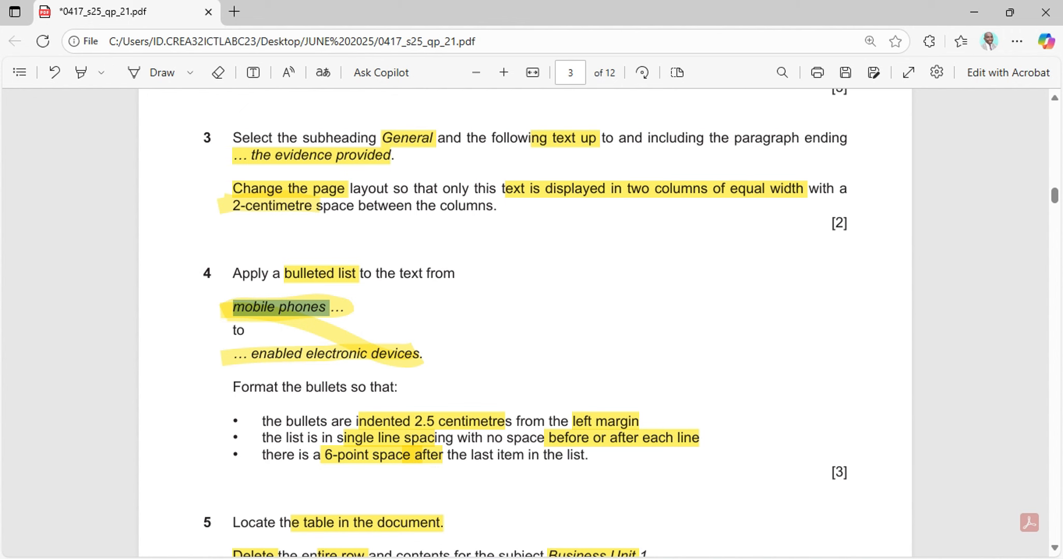
{"action": "left_click", "coordinate": [656, 558]}
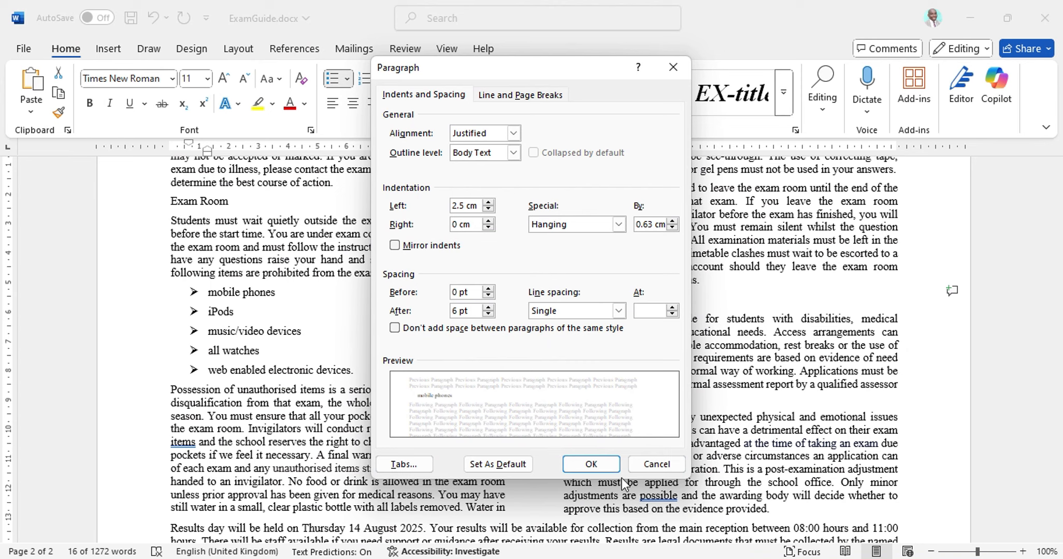
{"action": "left_click", "coordinate": [591, 466]}
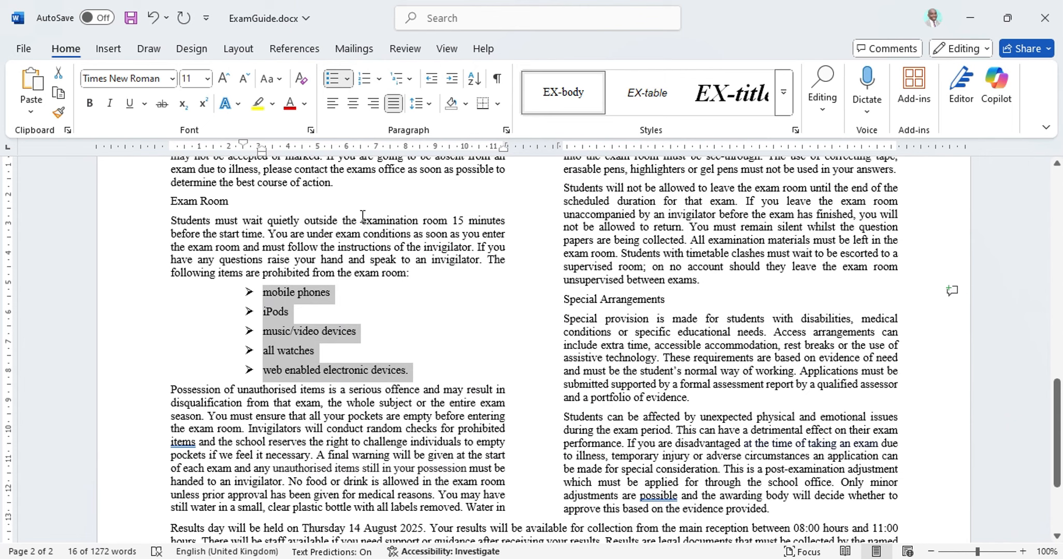
Step: Check question 4's spacing requirements in the question paper and remove the space between same-style paragraphs in the bulleted list
{"action": "left_click", "coordinate": [505, 130]}
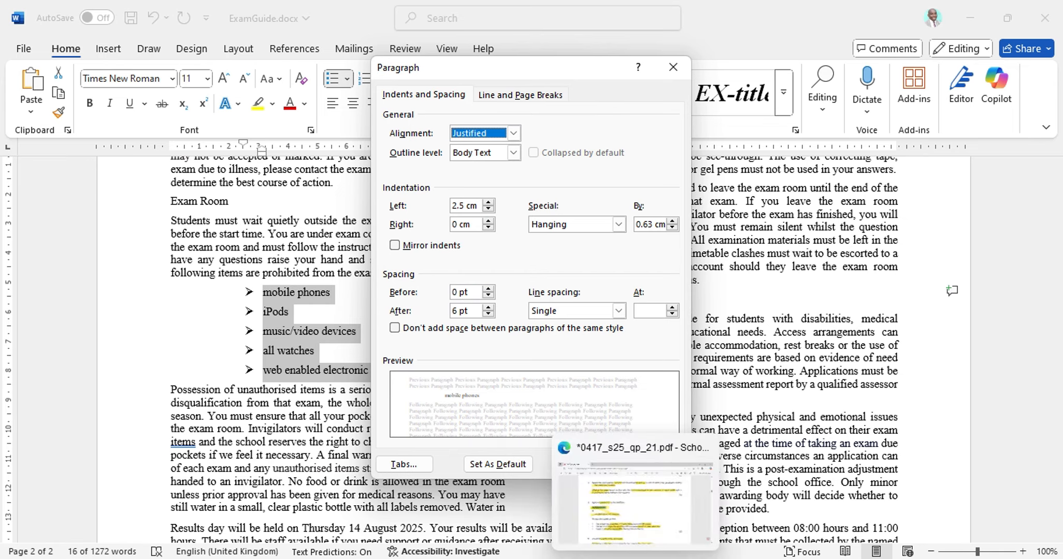
{"action": "left_click", "coordinate": [636, 558]}
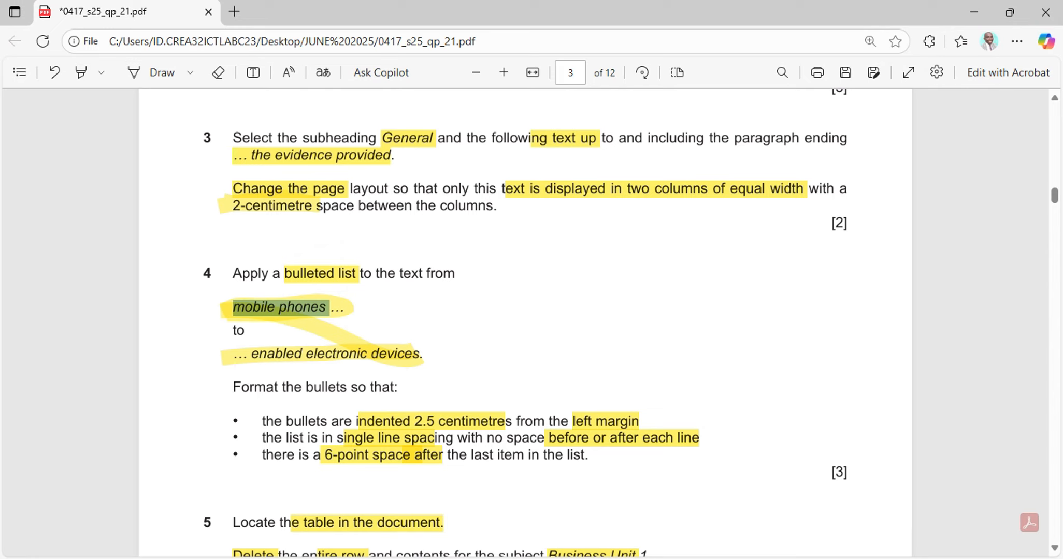
{"action": "left_click", "coordinate": [636, 557]}
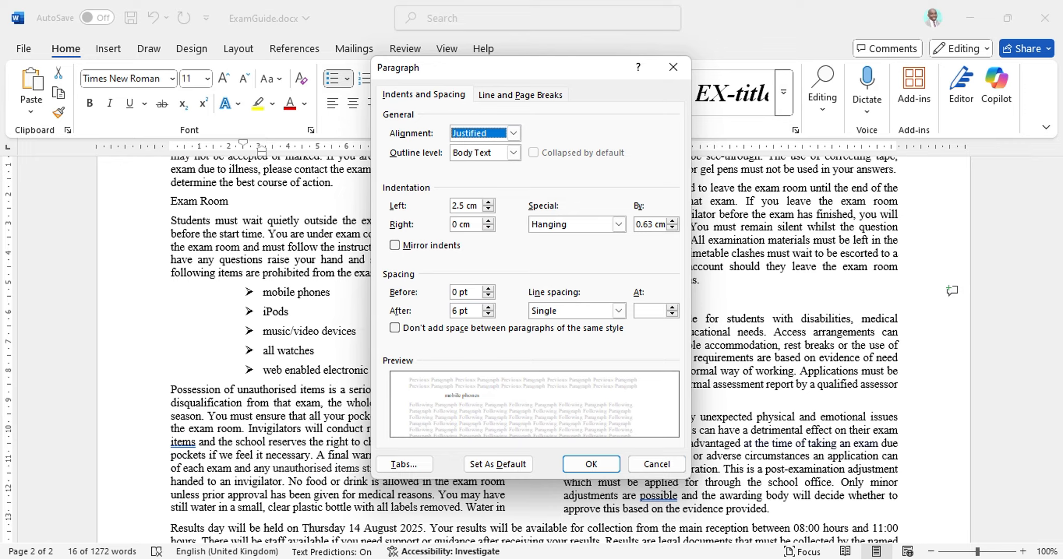
{"action": "left_click", "coordinate": [665, 558]}
{"action": "double_click", "coordinate": [319, 61]}
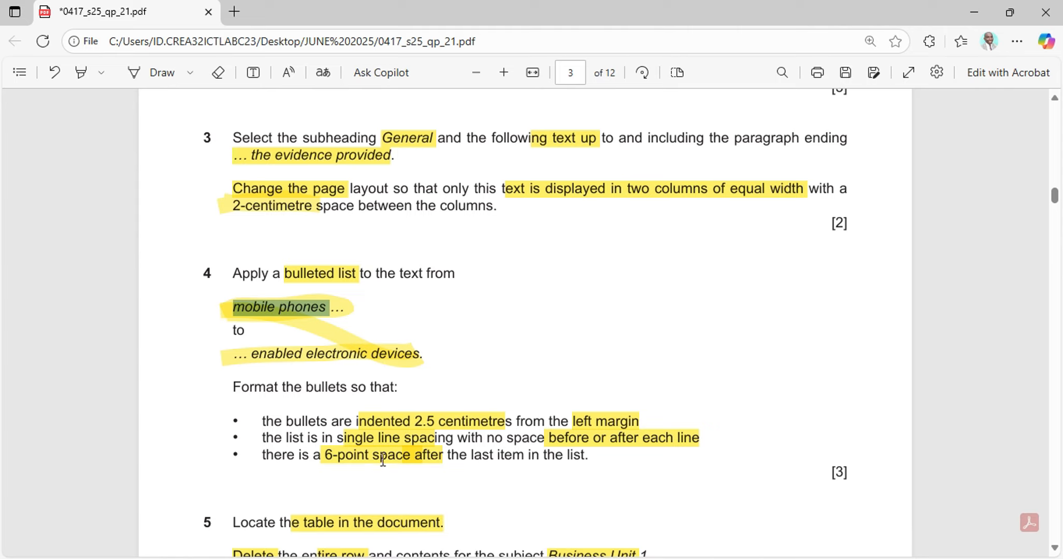
{"action": "left_click", "coordinate": [595, 553]}
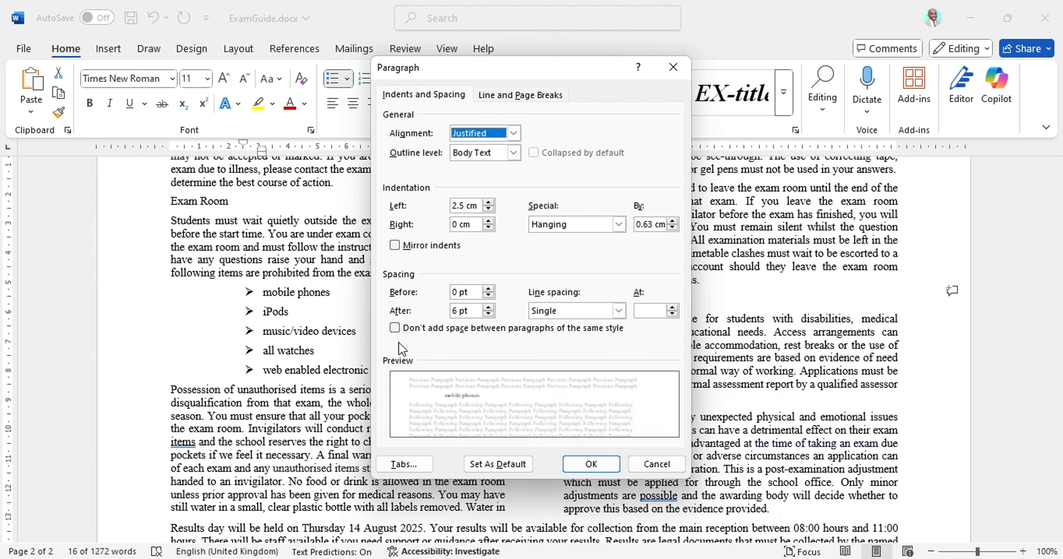
{"action": "left_click", "coordinate": [393, 329]}
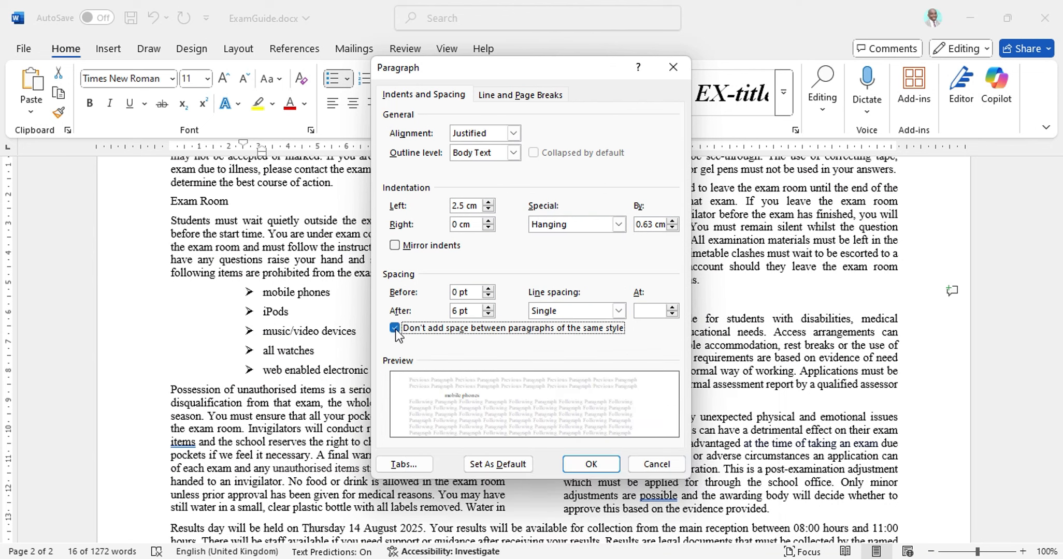
{"action": "left_click", "coordinate": [591, 464]}
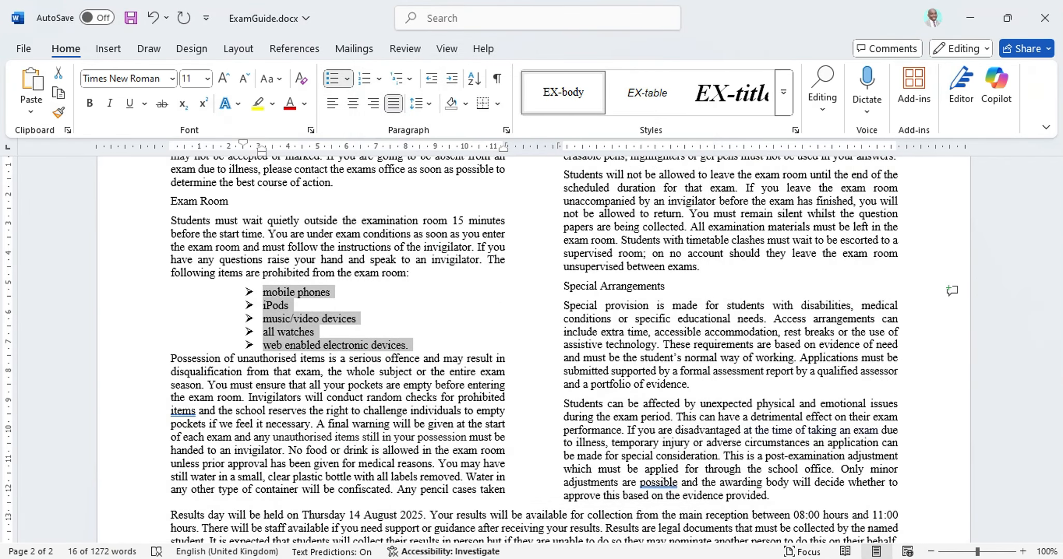
Step: Compare the gap between the last bulleted item and the following paragraph with question 4's 6-point spacing requirement in the question paper
{"action": "key", "text": "alt+Tab"}
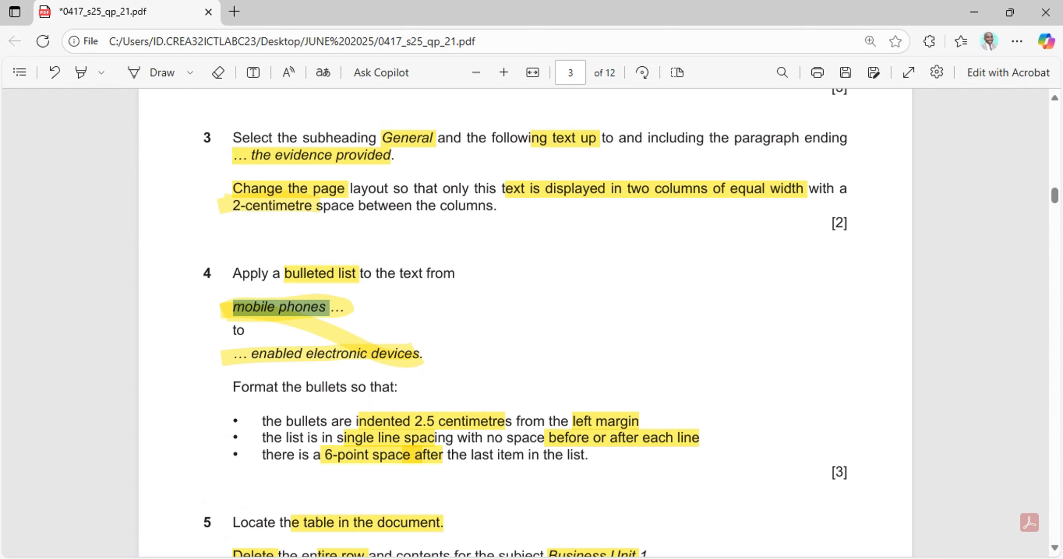
{"action": "key", "text": "alt+Tab"}
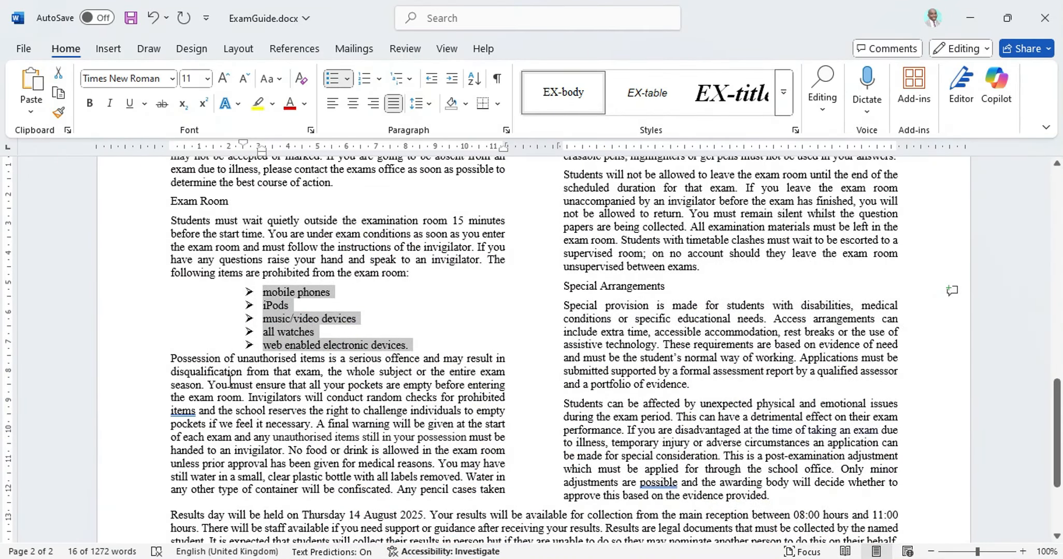
{"action": "left_click", "coordinate": [167, 360]}
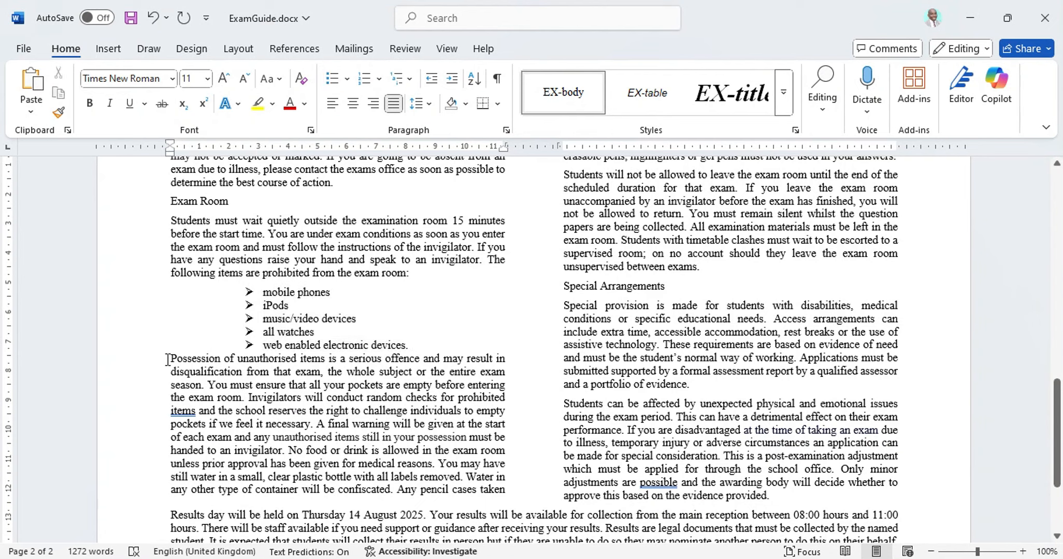
{"action": "left_click", "coordinate": [415, 346]}
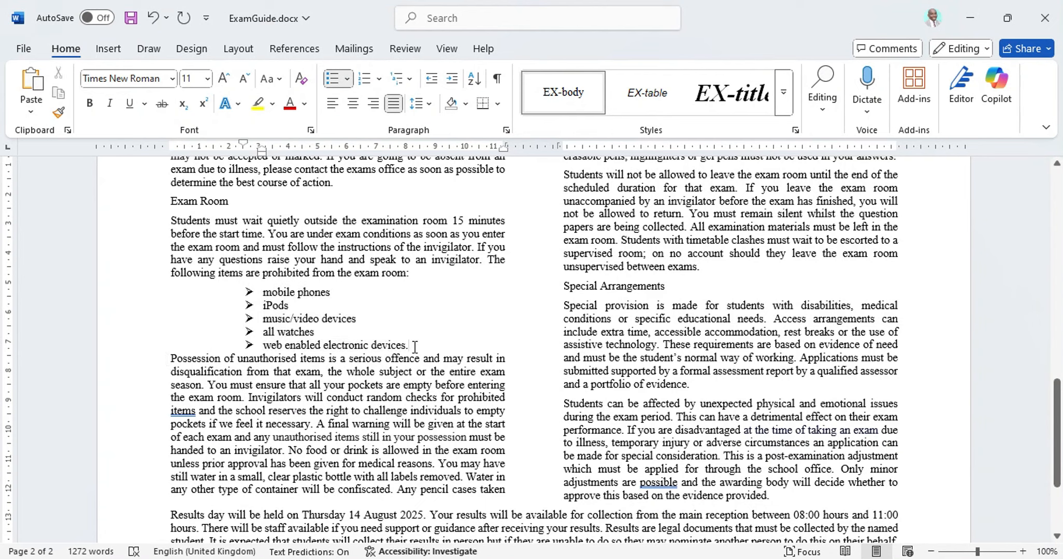
{"action": "left_click", "coordinate": [169, 358]}
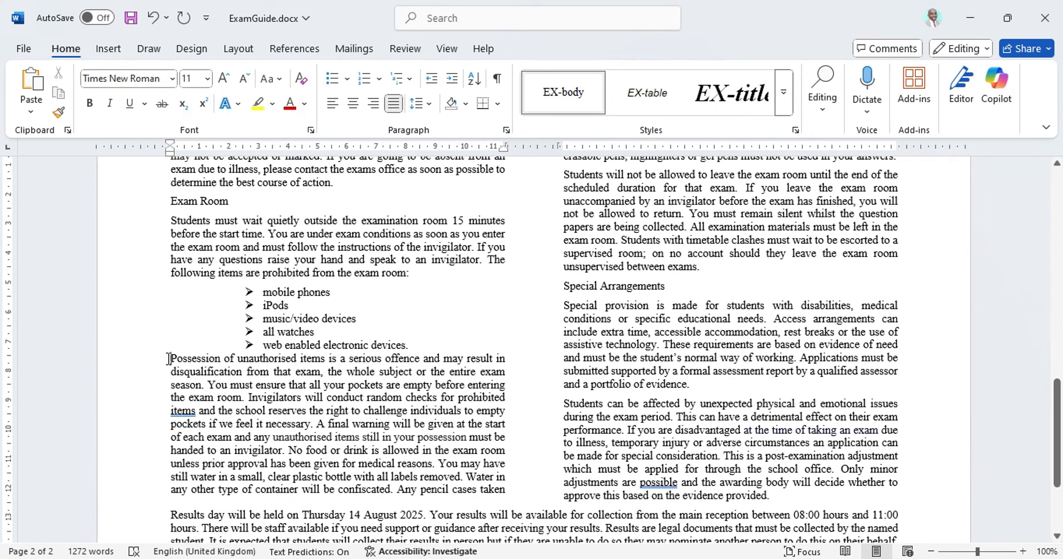
{"action": "key", "text": "alt+Tab"}
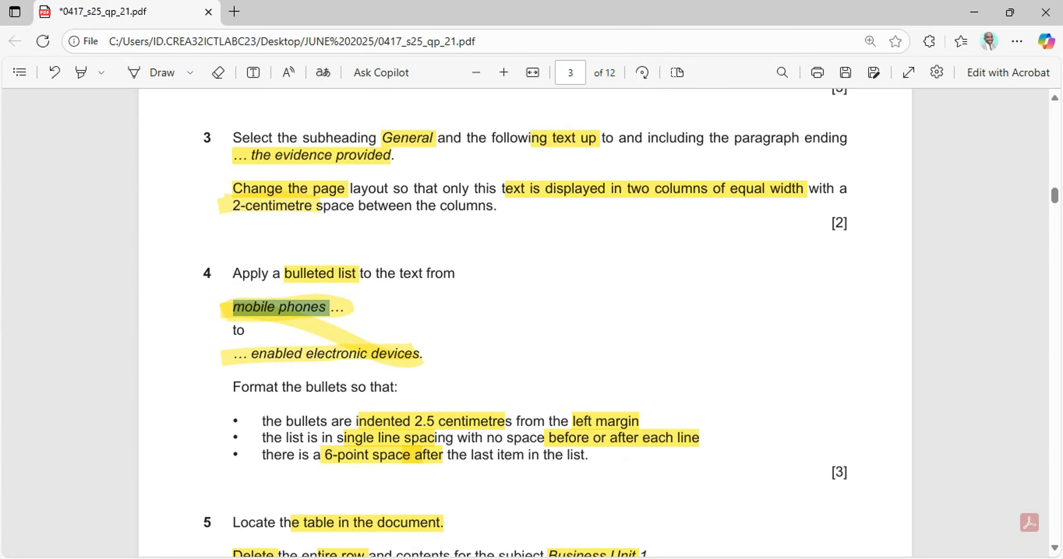
{"action": "key", "text": "alt+Tab"}
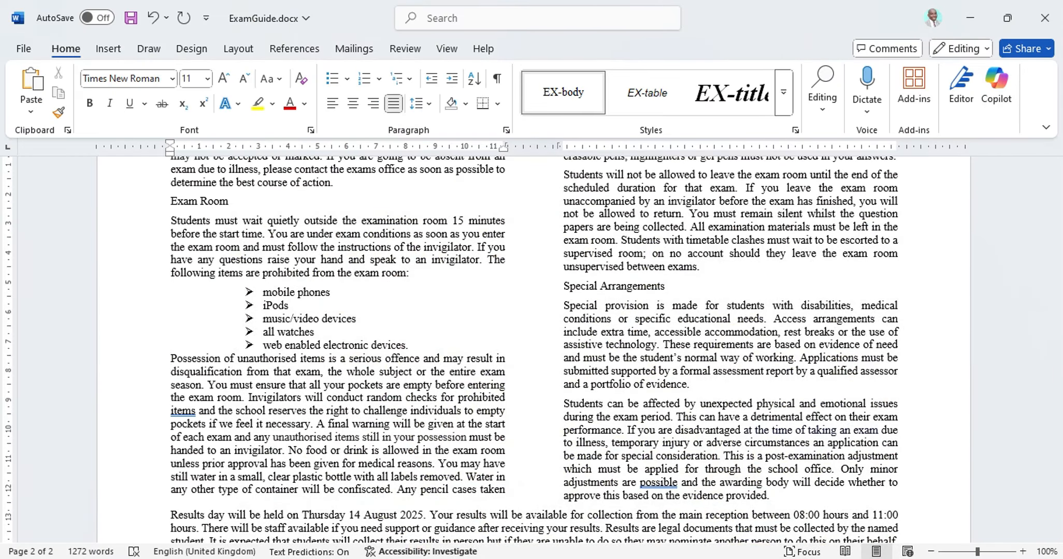
{"action": "left_click", "coordinate": [634, 558]}
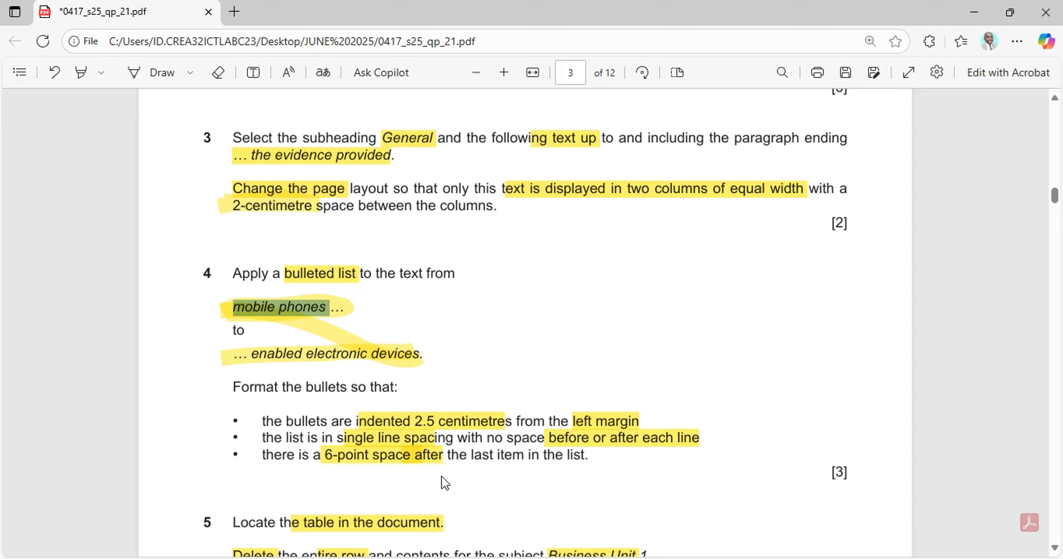
{"action": "mouse_move", "coordinate": [601, 557]}
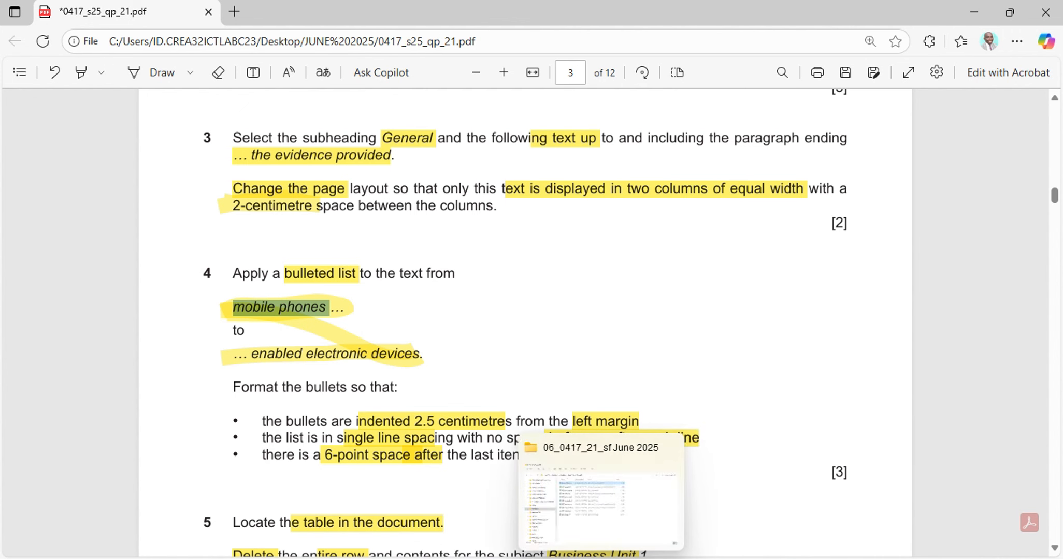
{"action": "mouse_move", "coordinate": [635, 557]}
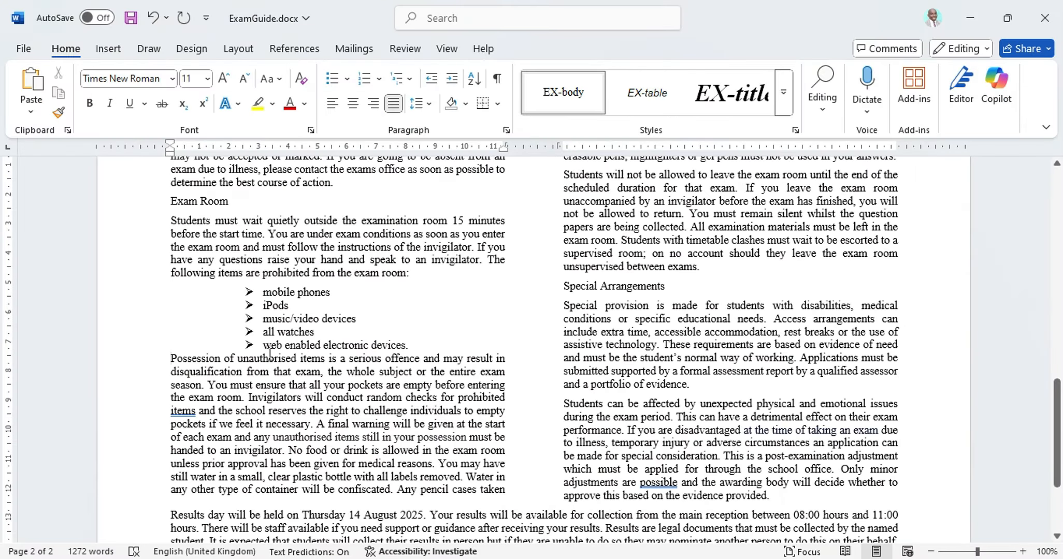
Step: Select all the bulleted items, recheck question 4's spacing requirements, and set the list's spacing after to 0 pt
{"action": "left_click", "coordinate": [277, 334]}
{"action": "left_click_drag", "start_coordinate": [263, 291], "coordinate": [408, 346]}
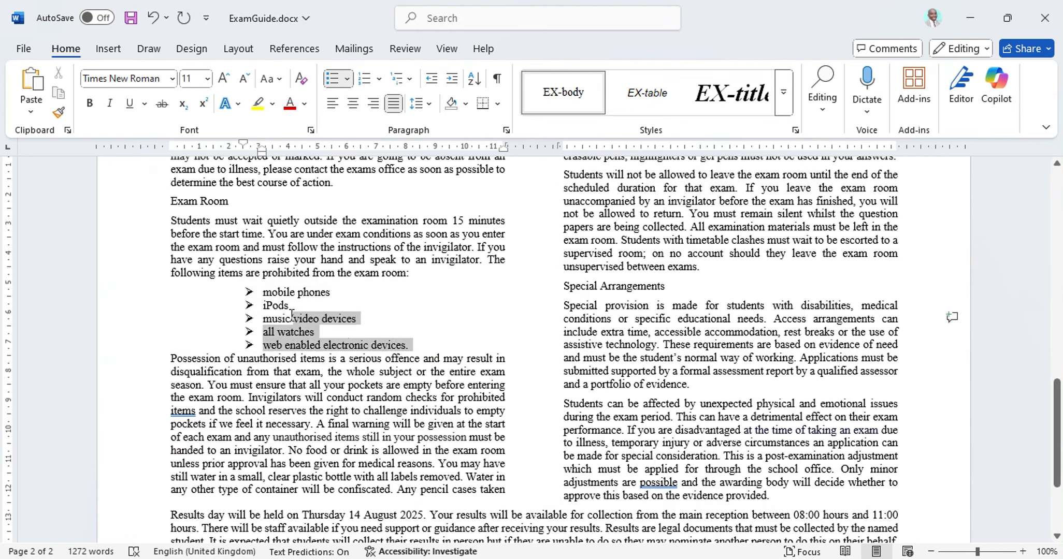
{"action": "key", "text": "alt+Tab"}
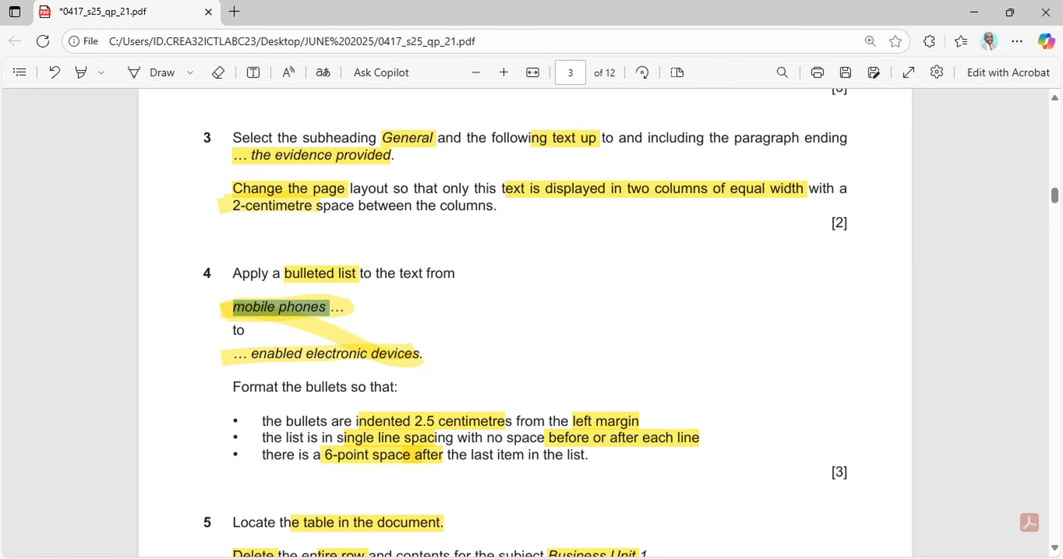
{"action": "key", "text": "alt+Tab"}
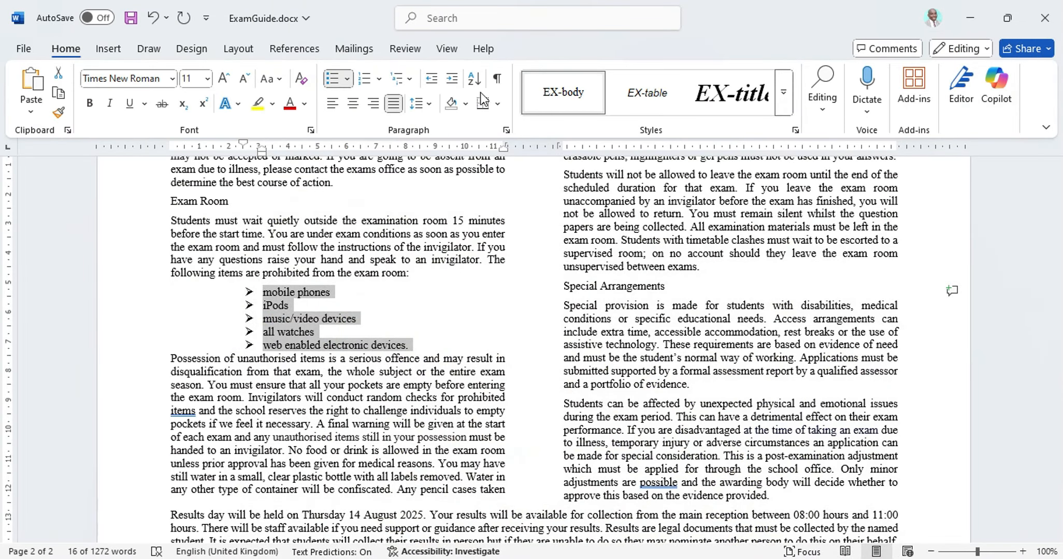
{"action": "left_click", "coordinate": [506, 131]}
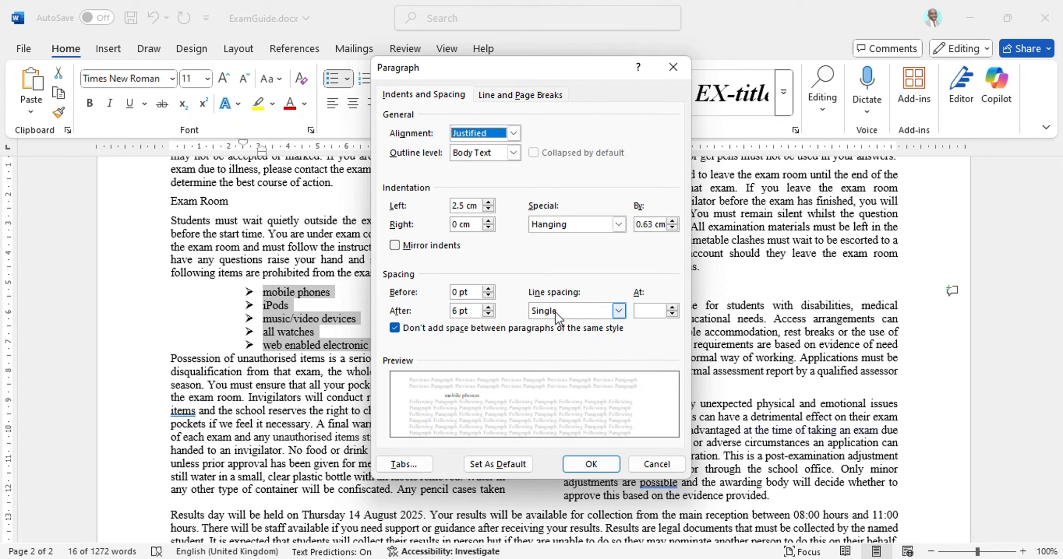
{"action": "left_click", "coordinate": [488, 314]}
{"action": "left_click", "coordinate": [588, 464]}
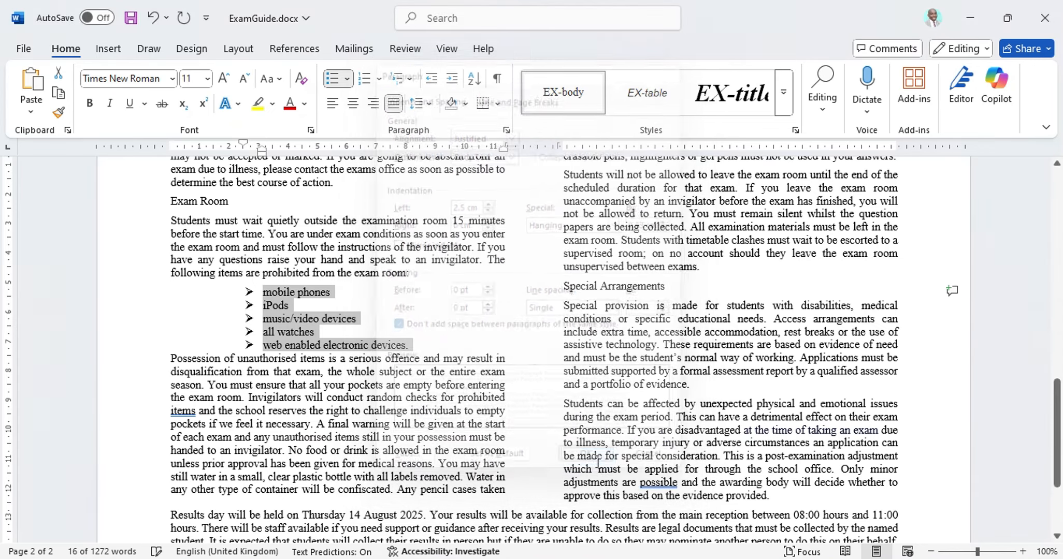
Step: Recheck question 4's 6-point requirement in the question paper and set the paragraph following the bulleted list to 6 pt before and 0 pt after
{"action": "key", "text": "alt+Tab"}
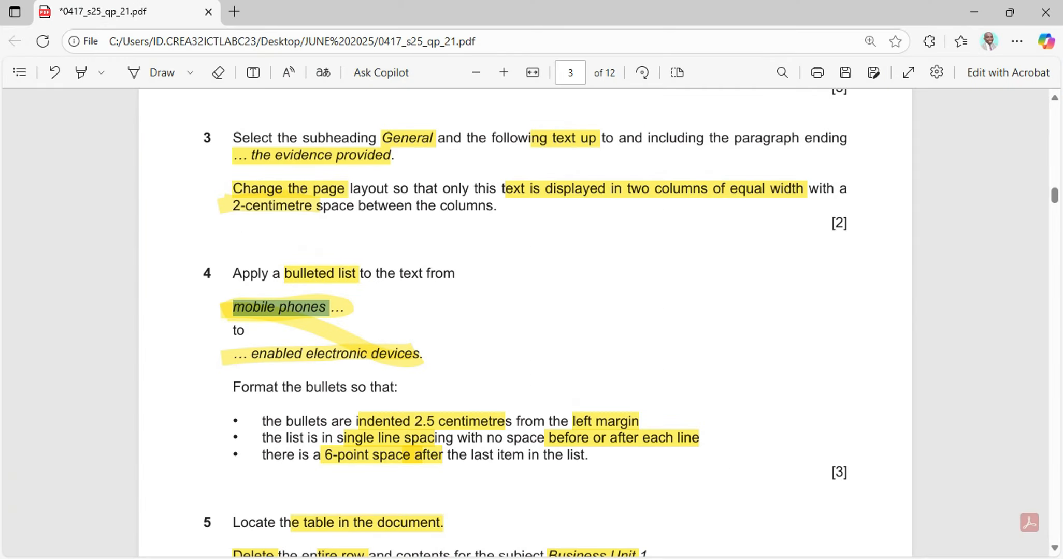
{"action": "key", "text": "alt+Tab"}
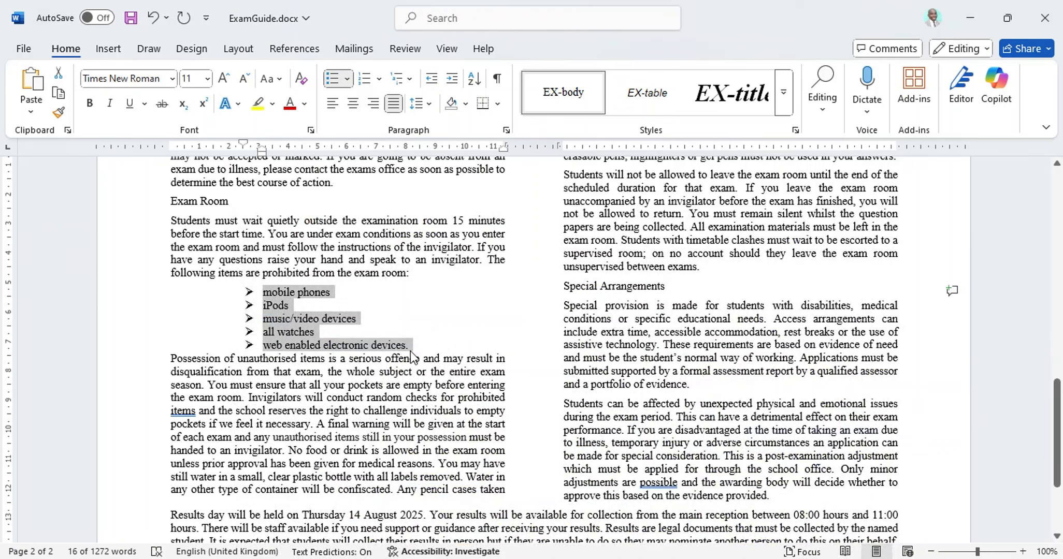
{"action": "left_click", "coordinate": [430, 347]}
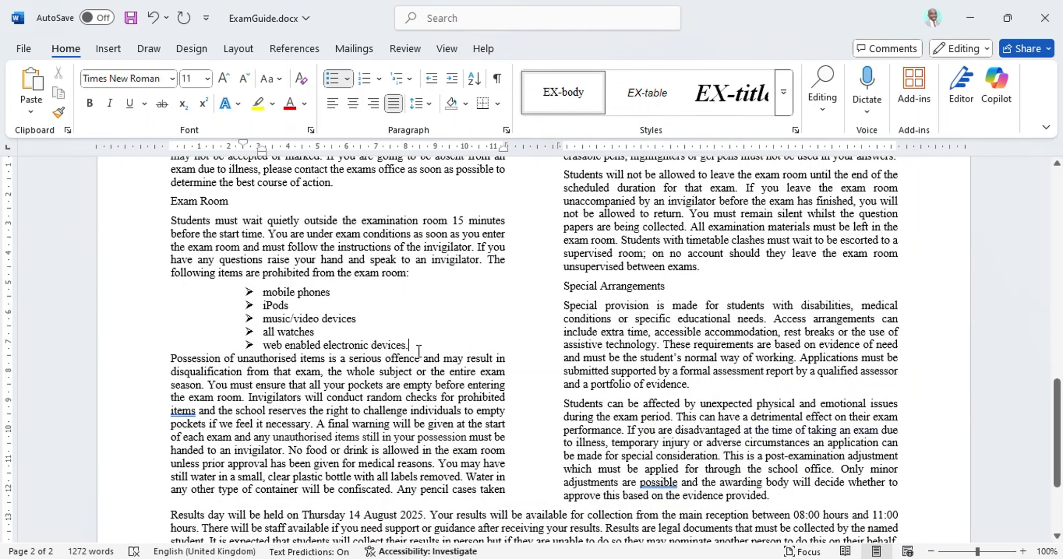
{"action": "left_click", "coordinate": [165, 363]}
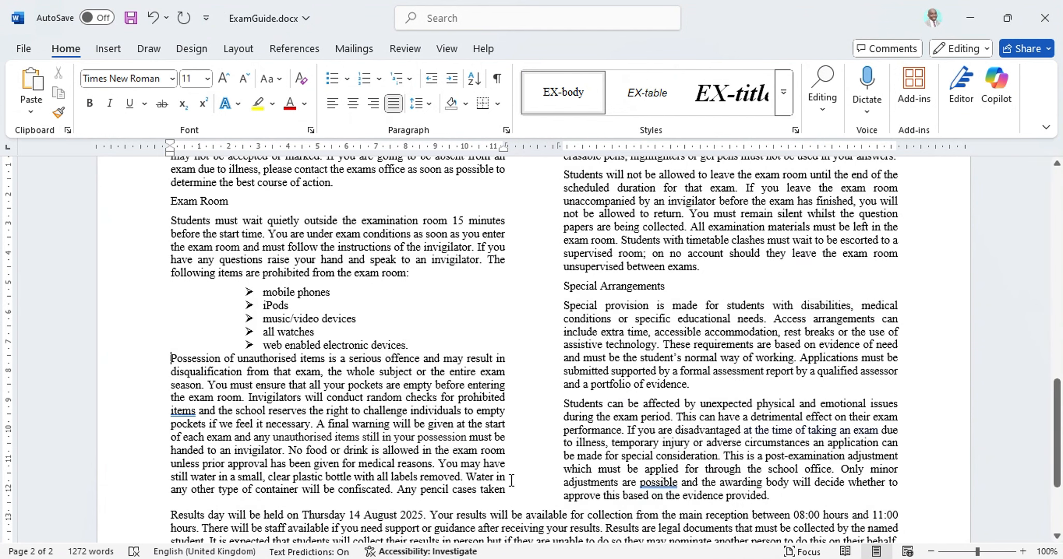
{"action": "left_click", "coordinate": [636, 558]}
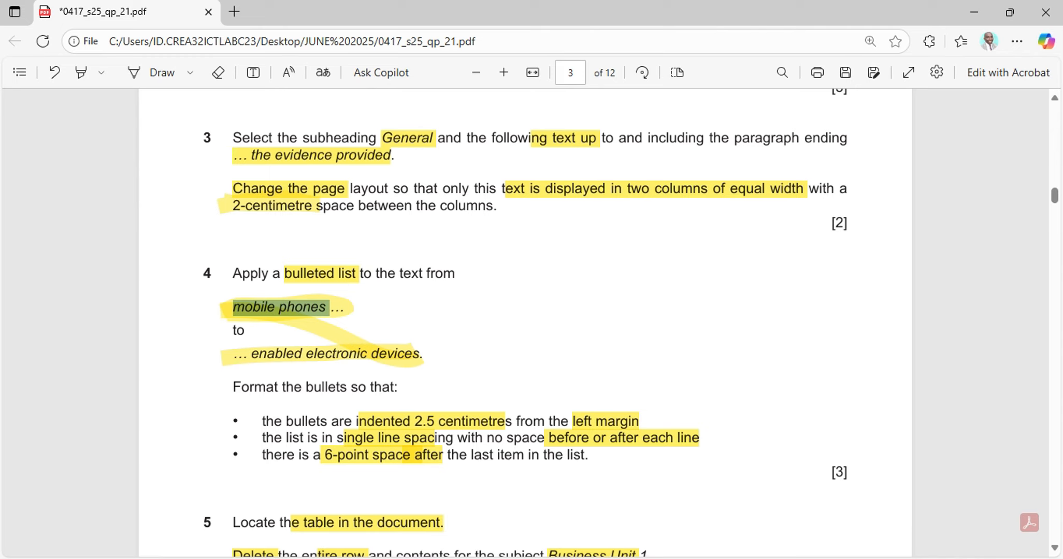
{"action": "key", "text": "alt+Tab"}
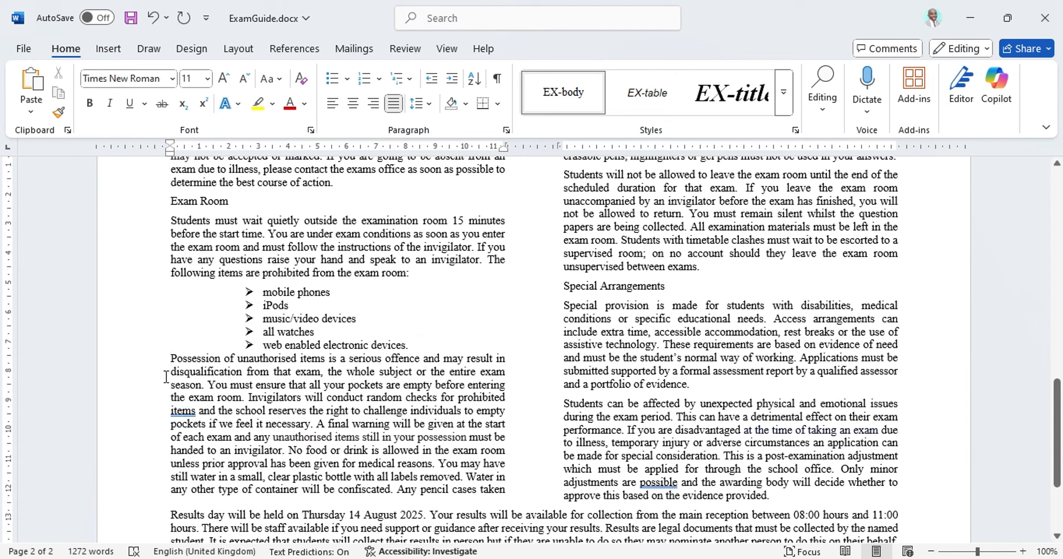
{"action": "left_click", "coordinate": [171, 359]}
{"action": "left_click", "coordinate": [507, 130]}
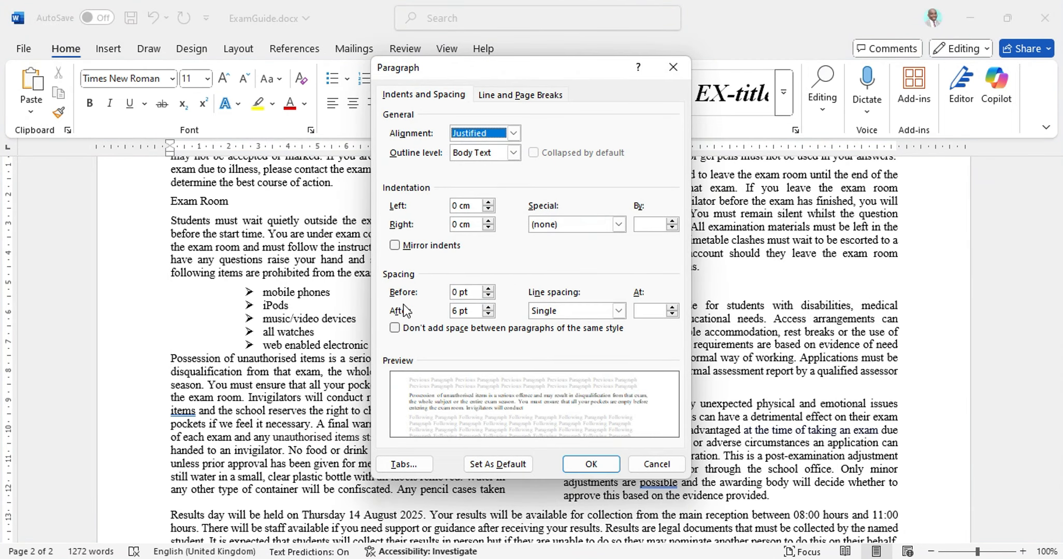
{"action": "left_click", "coordinate": [489, 290]}
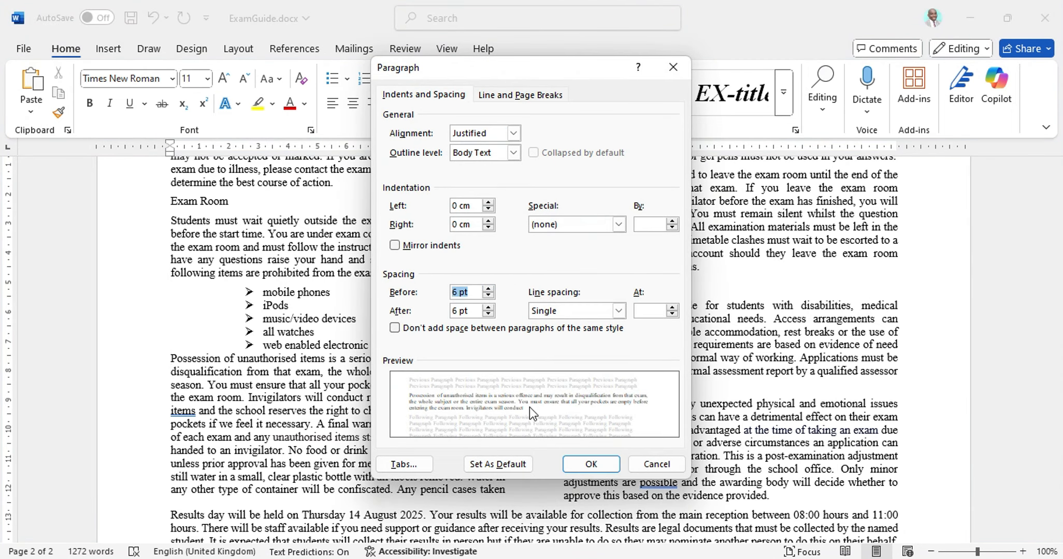
{"action": "left_click", "coordinate": [487, 314]}
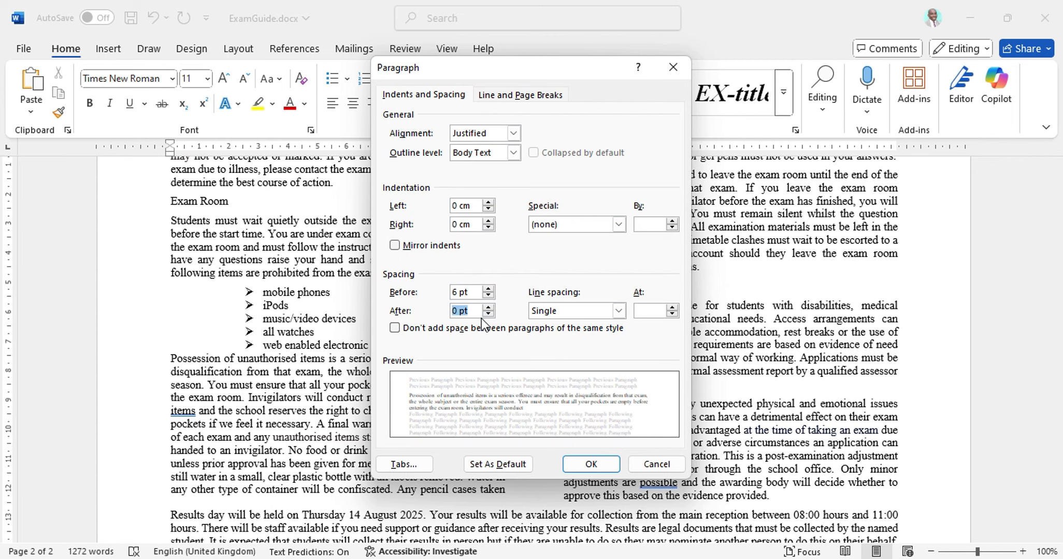
{"action": "left_click", "coordinate": [578, 464]}
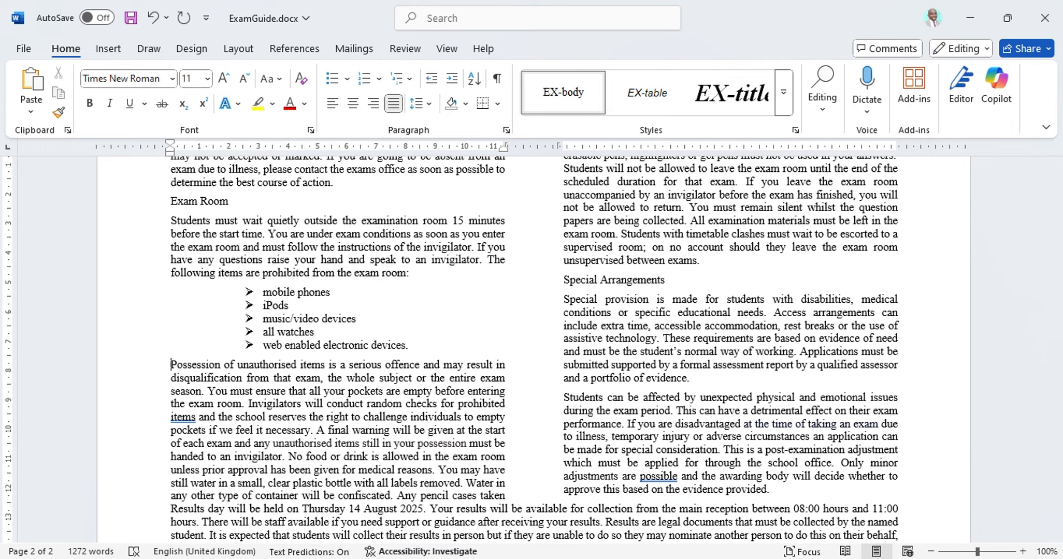
Step: Select all the bulleted items and compare their paragraph settings with question 4's indent and spacing requirements in the question paper
{"action": "left_click", "coordinate": [590, 558]}
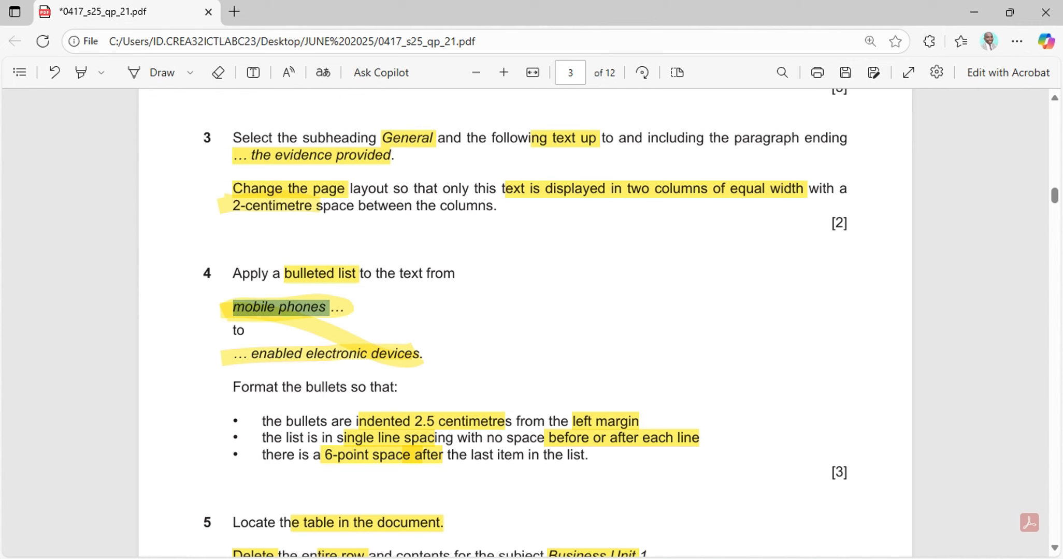
{"action": "key", "text": "alt+Tab"}
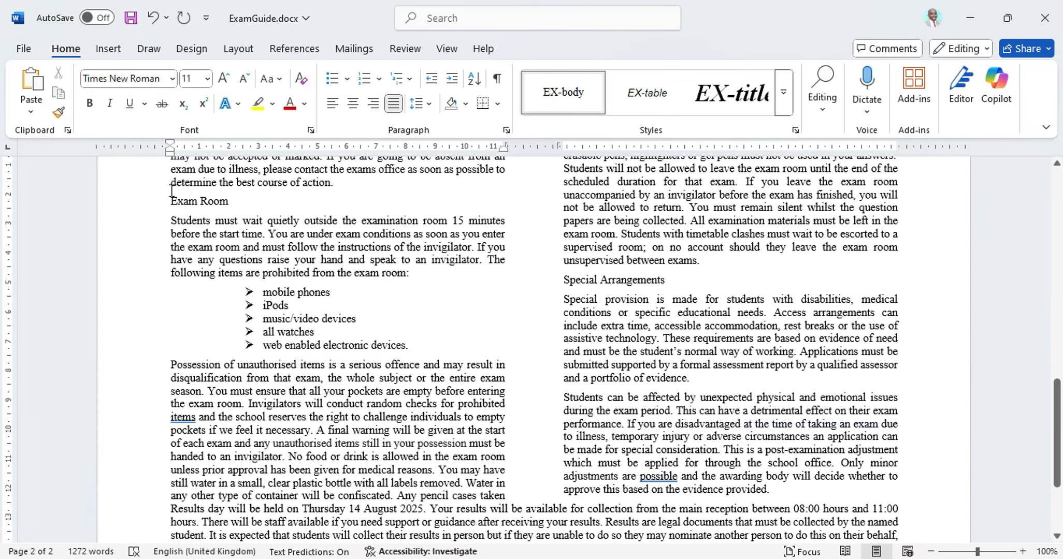
{"action": "left_click_drag", "start_coordinate": [412, 346], "coordinate": [224, 290]}
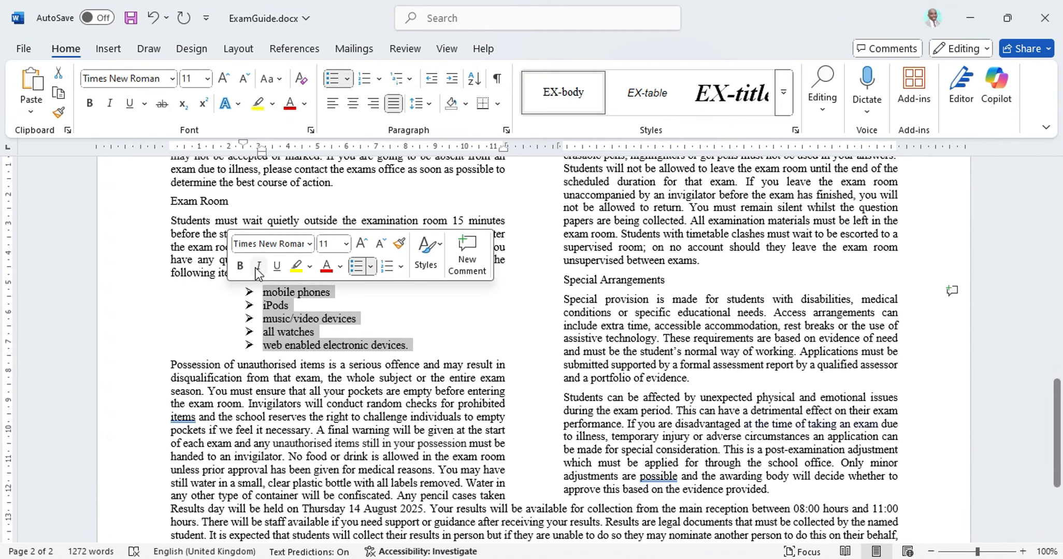
{"action": "left_click", "coordinate": [507, 129]}
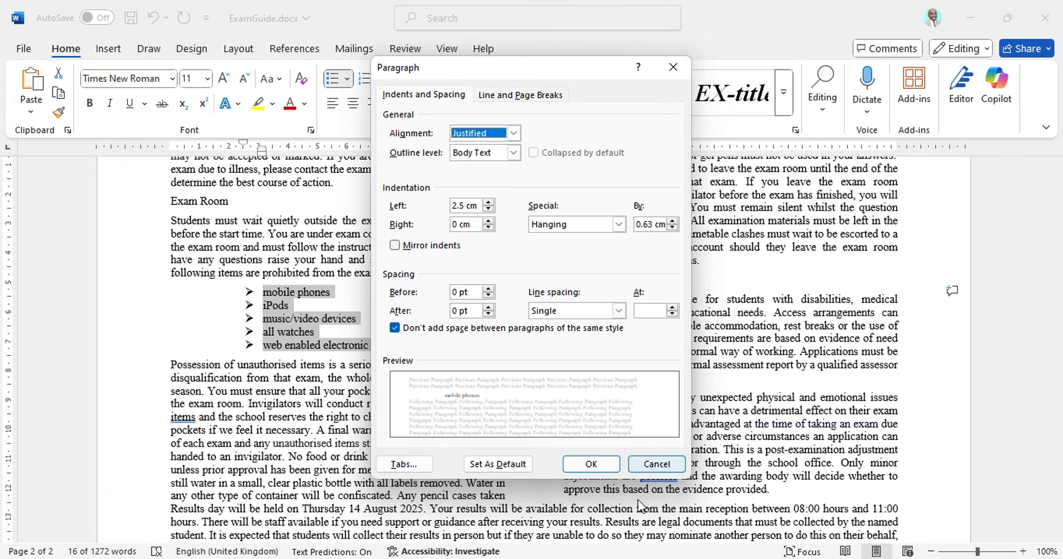
{"action": "left_click", "coordinate": [645, 558]}
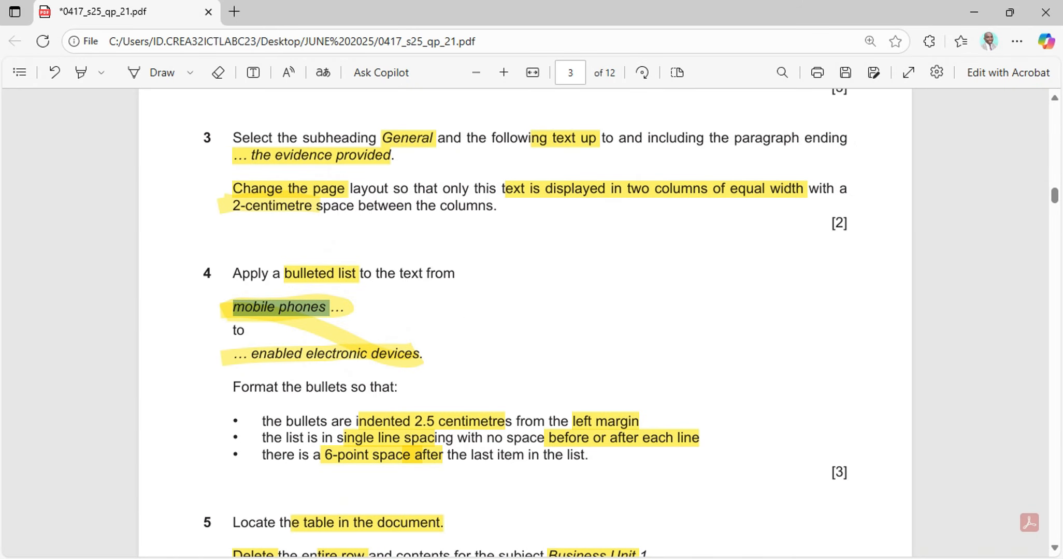
{"action": "key", "text": "alt+Tab"}
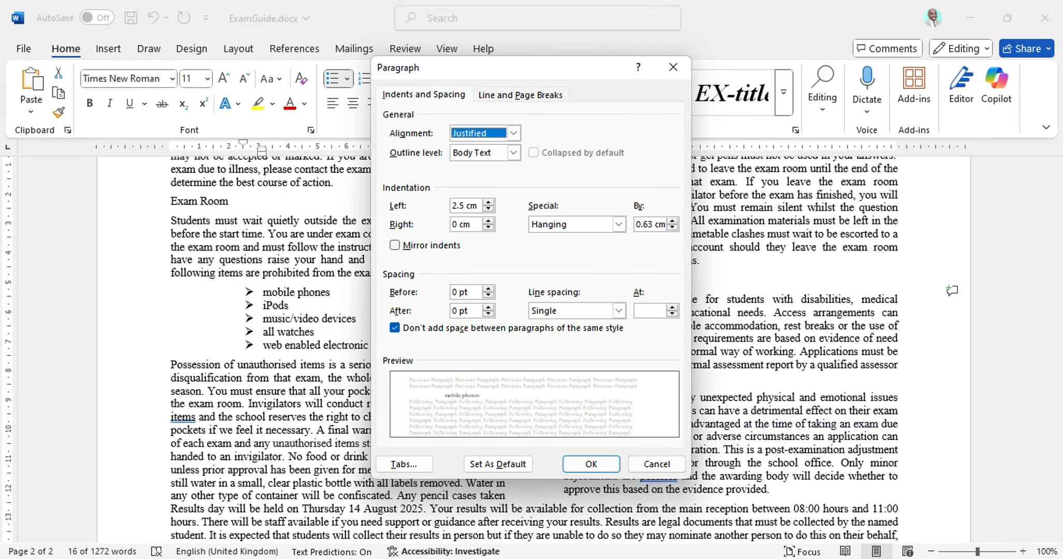
{"action": "key", "text": "alt+Tab"}
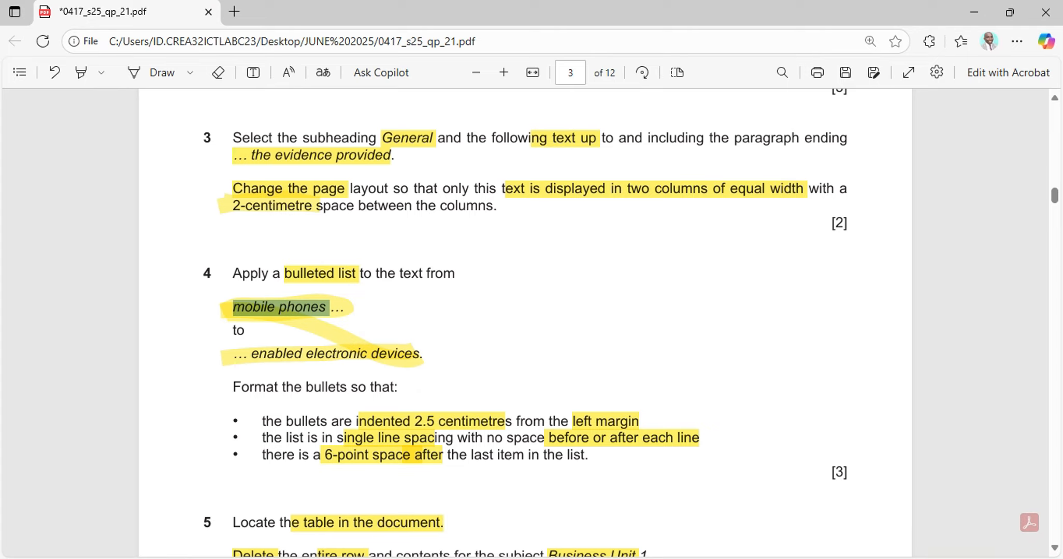
{"action": "key", "text": "alt+Tab"}
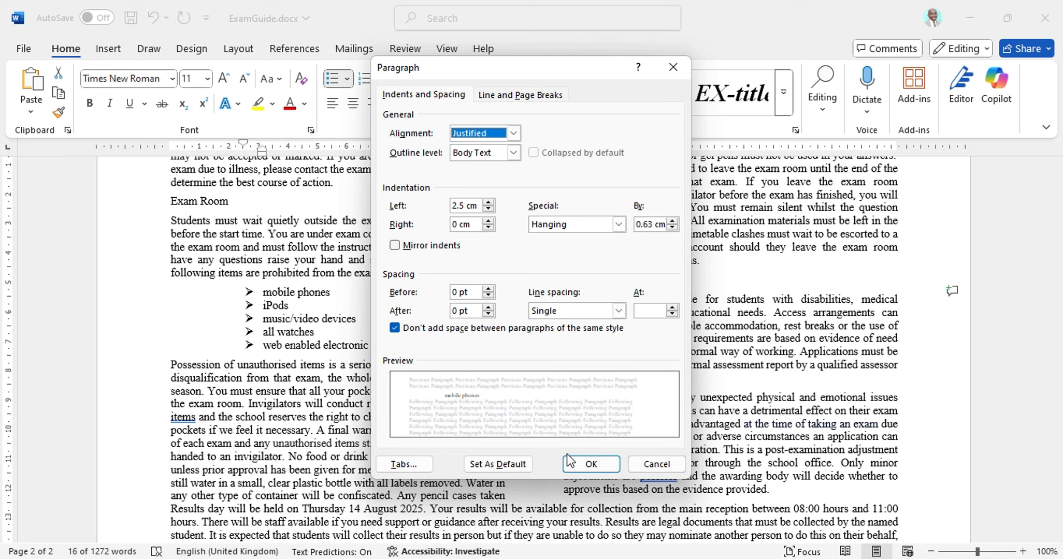
{"action": "left_click", "coordinate": [590, 464]}
Step: Look ahead to questions 5 and 6 in the question paper, and compare the formatted list in the document with question 4's instructions
{"action": "scroll", "coordinate": [536, 425], "scroll_direction": "down", "scroll_amount": 5}
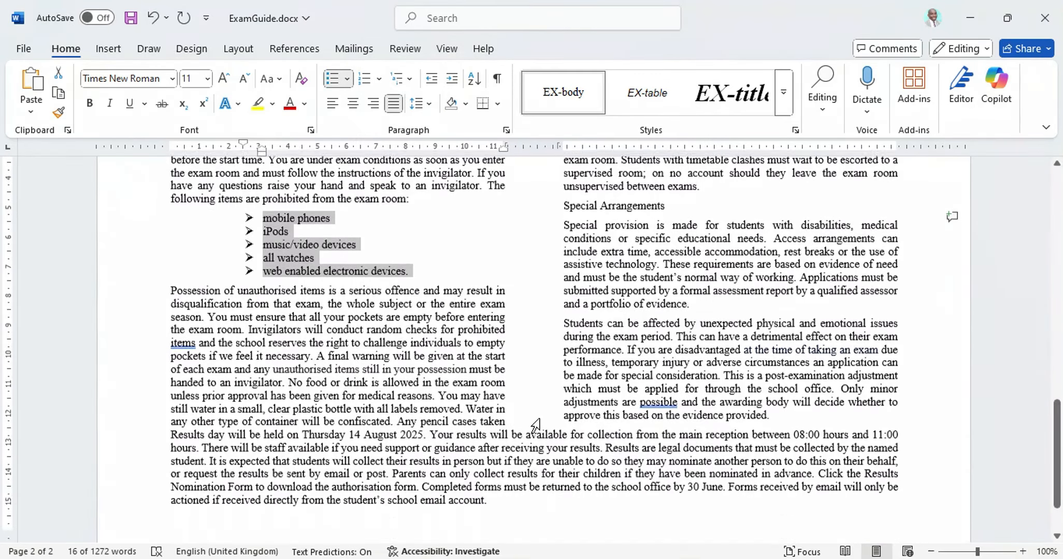
{"action": "key", "text": "alt+Tab"}
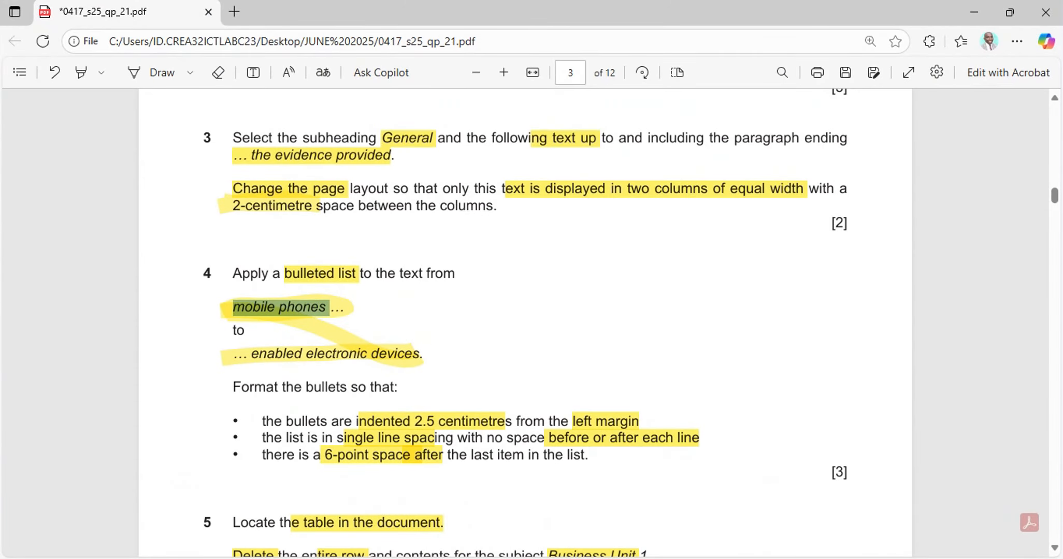
{"action": "scroll", "coordinate": [518, 443], "scroll_direction": "down", "scroll_amount": 3}
{"action": "scroll", "coordinate": [518, 445], "scroll_direction": "down", "scroll_amount": 1}
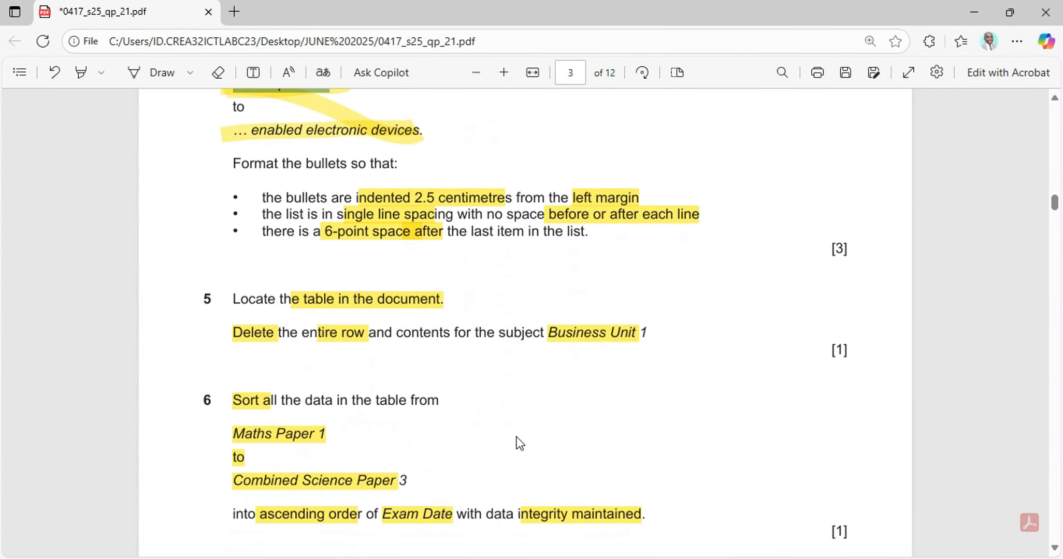
{"action": "scroll", "coordinate": [517, 444], "scroll_direction": "up", "scroll_amount": 3}
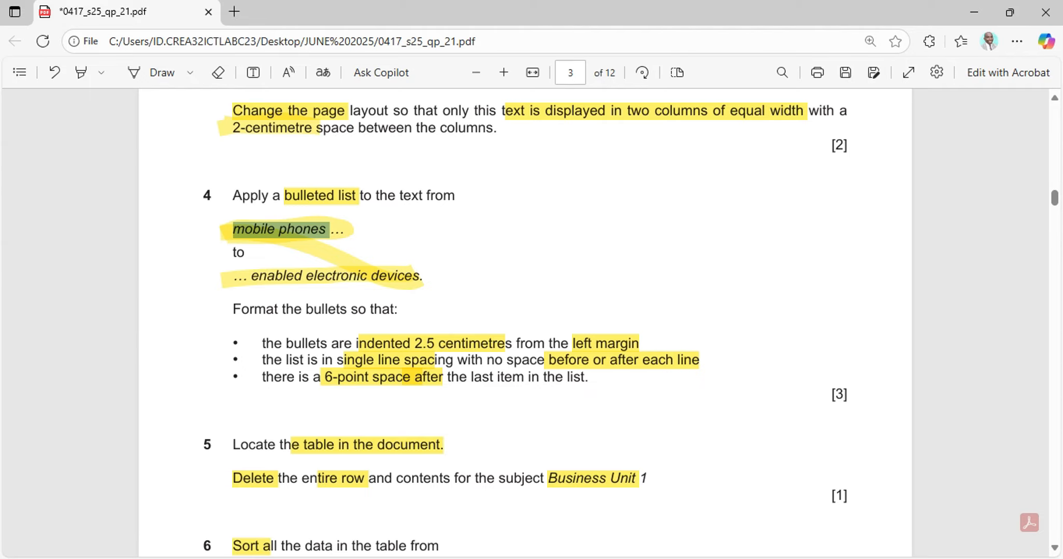
{"action": "left_click", "coordinate": [613, 558]}
{"action": "scroll", "coordinate": [274, 205], "scroll_direction": "up", "scroll_amount": 2}
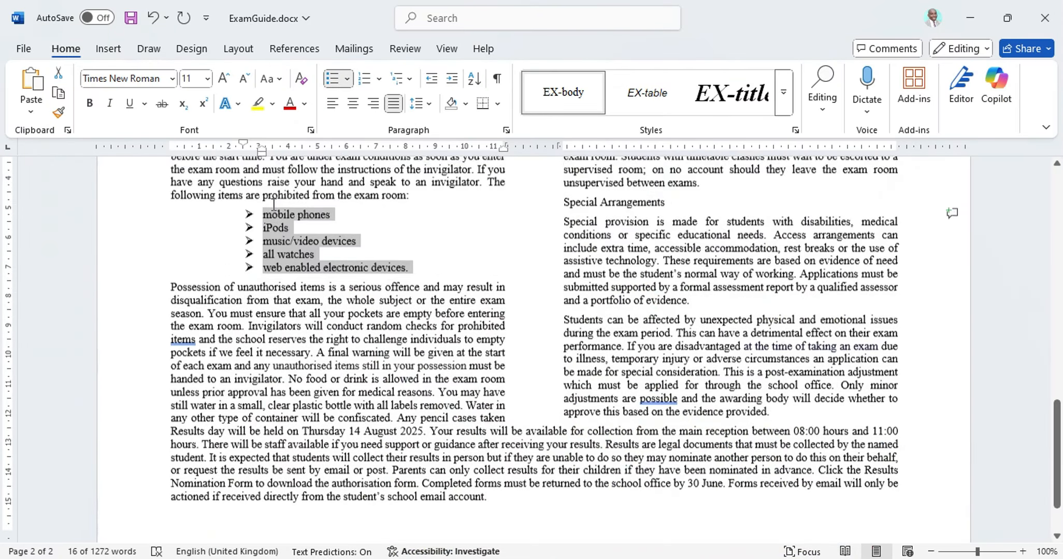
{"action": "scroll", "coordinate": [274, 205], "scroll_direction": "up", "scroll_amount": 1}
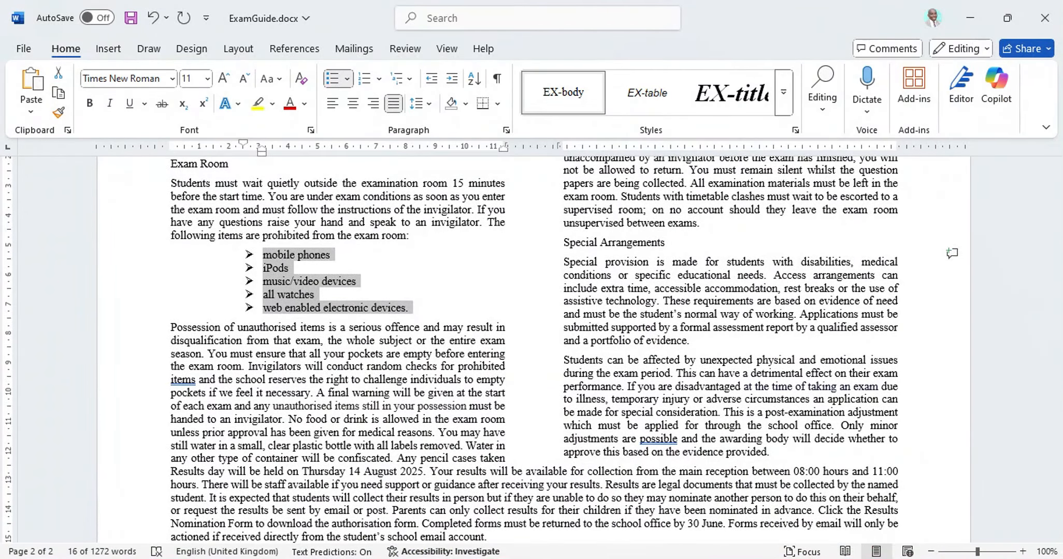
{"action": "left_click", "coordinate": [561, 558]}
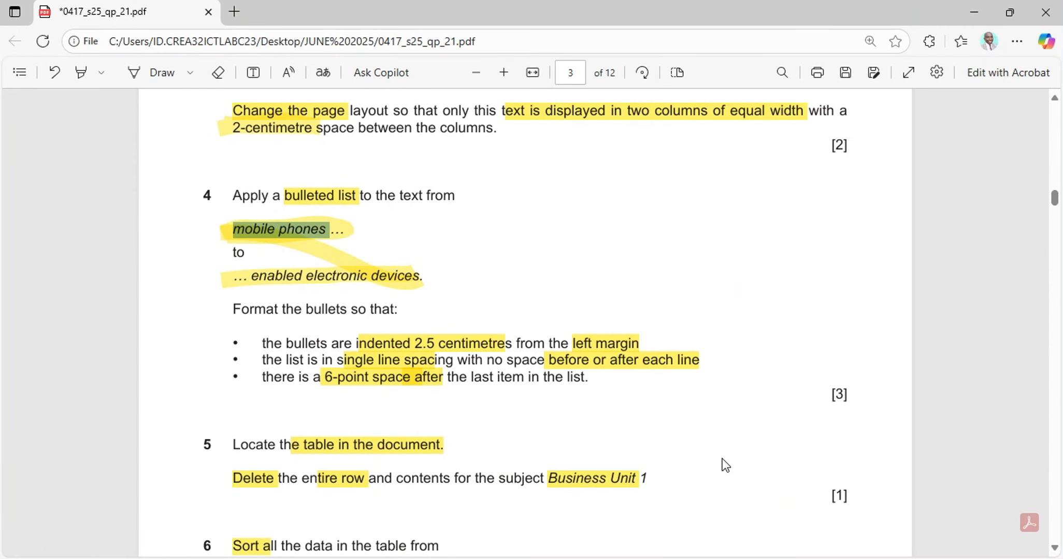
{"action": "left_click", "coordinate": [565, 558]}
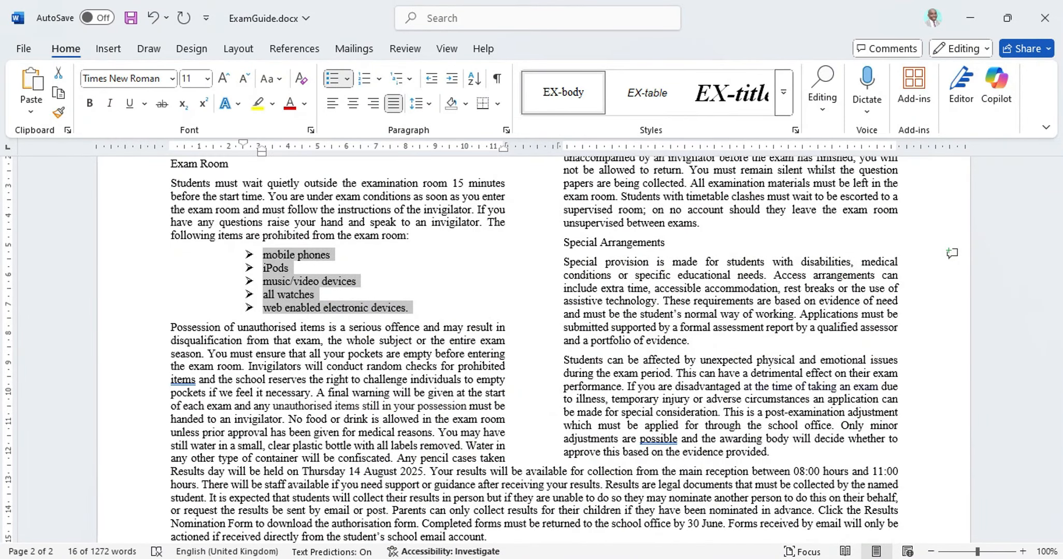
{"action": "left_click", "coordinate": [563, 558]}
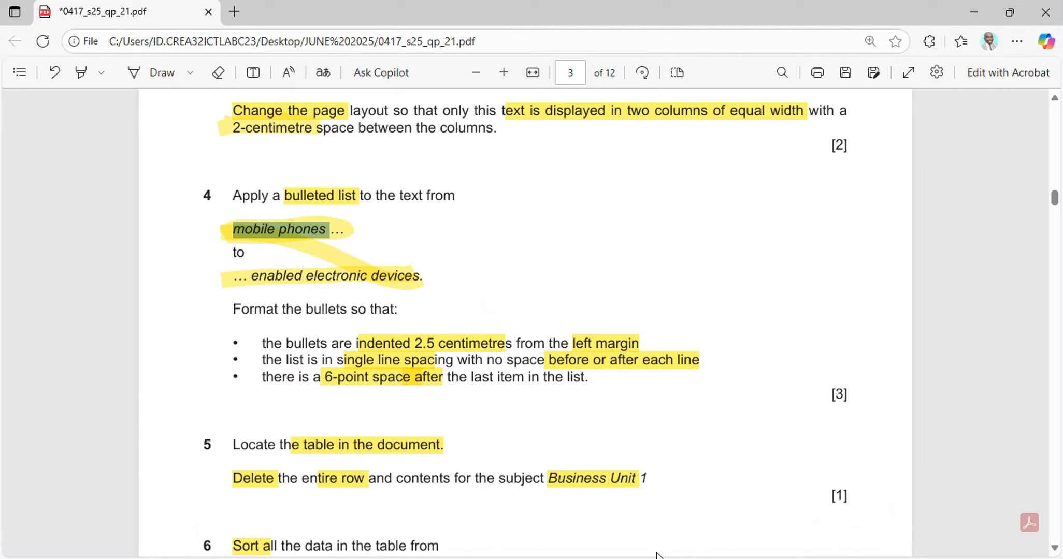
{"action": "left_click", "coordinate": [570, 558]}
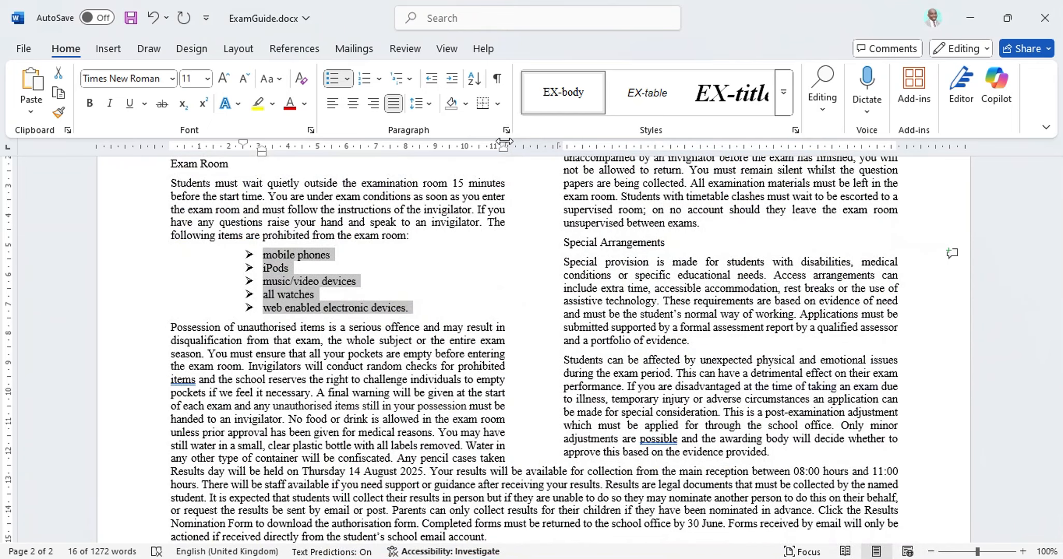
Step: Check the bulleted list's left indentation, line spacing and before and after spacing once more against each of question 4's formatting points
{"action": "left_click", "coordinate": [506, 130]}
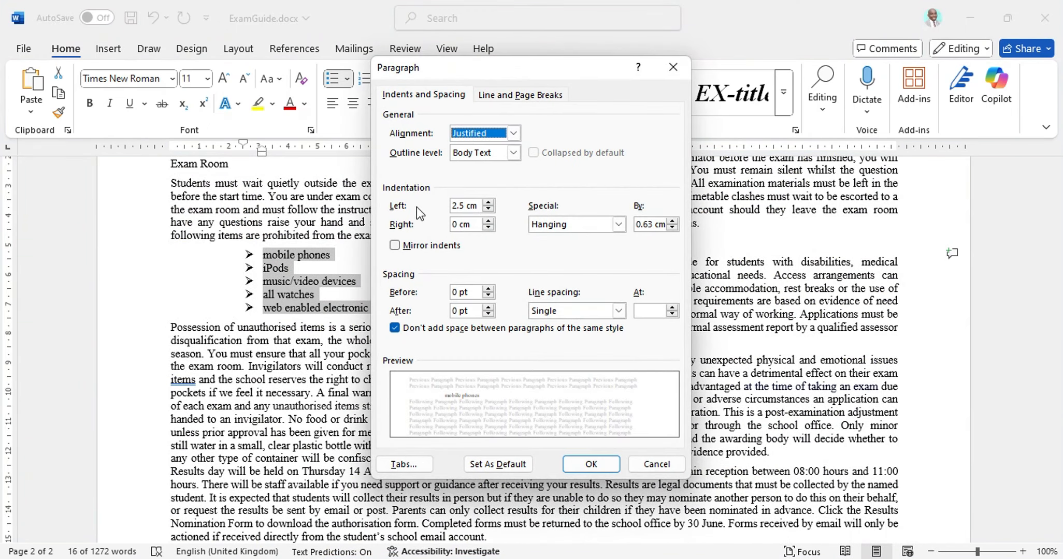
{"action": "left_click", "coordinate": [645, 558]}
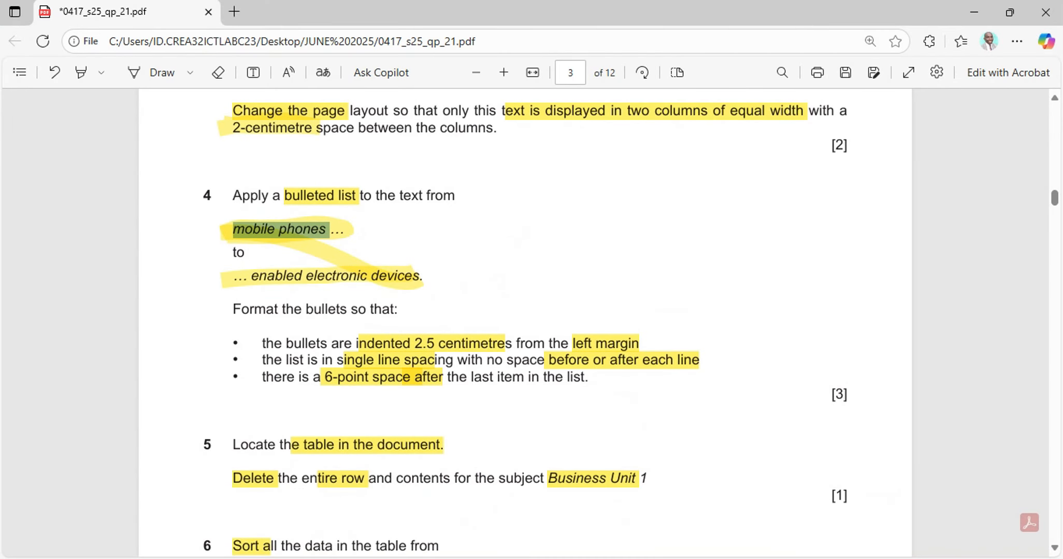
{"action": "mouse_move", "coordinate": [670, 558]}
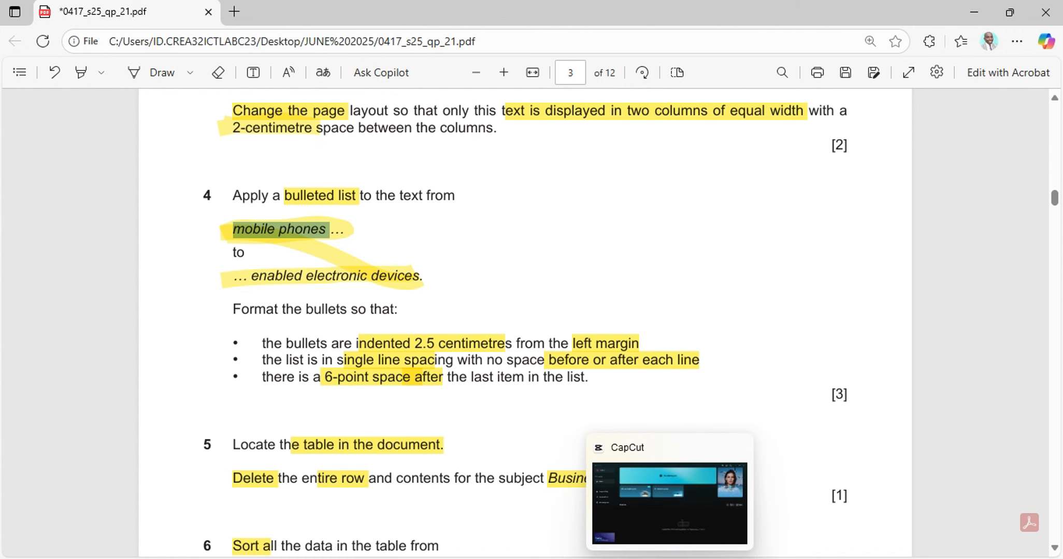
{"action": "left_click", "coordinate": [602, 557]}
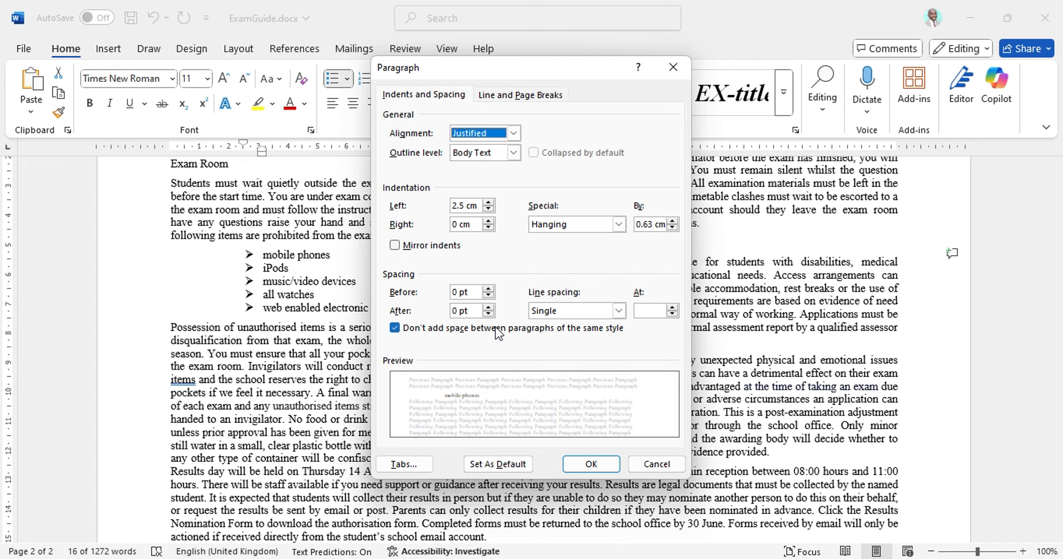
{"action": "key", "text": "alt+Tab"}
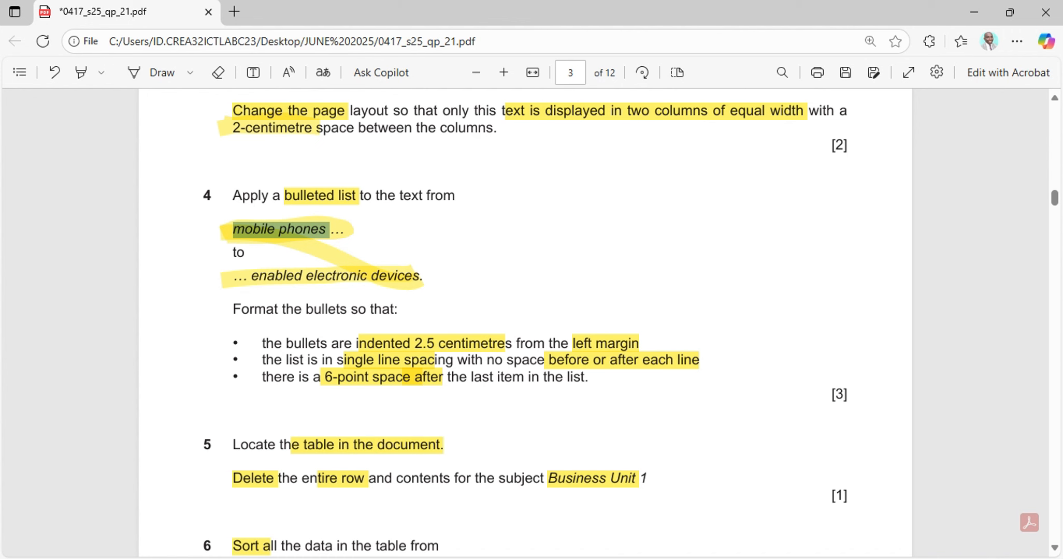
{"action": "key", "text": "alt+Tab"}
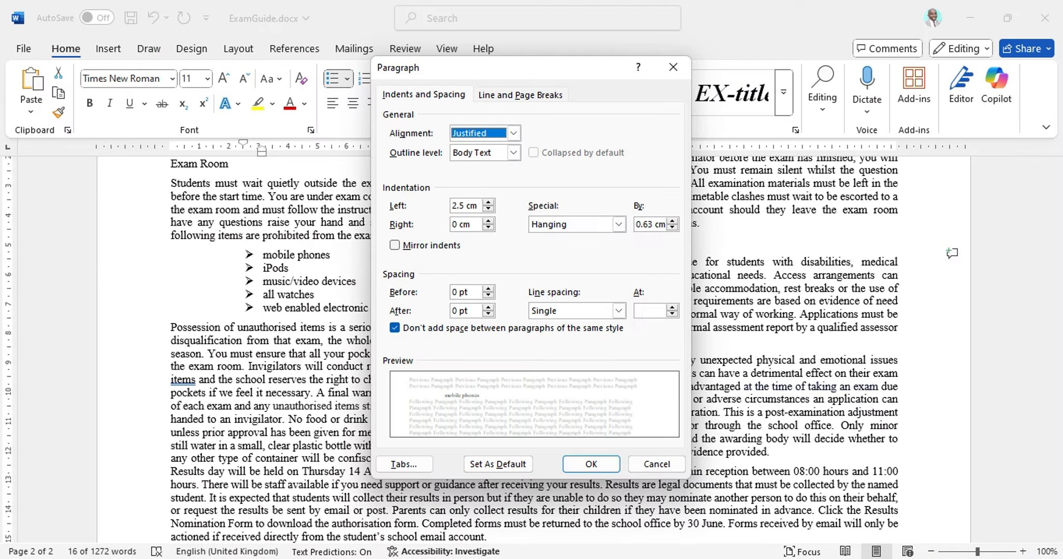
{"action": "left_click", "coordinate": [581, 468]}
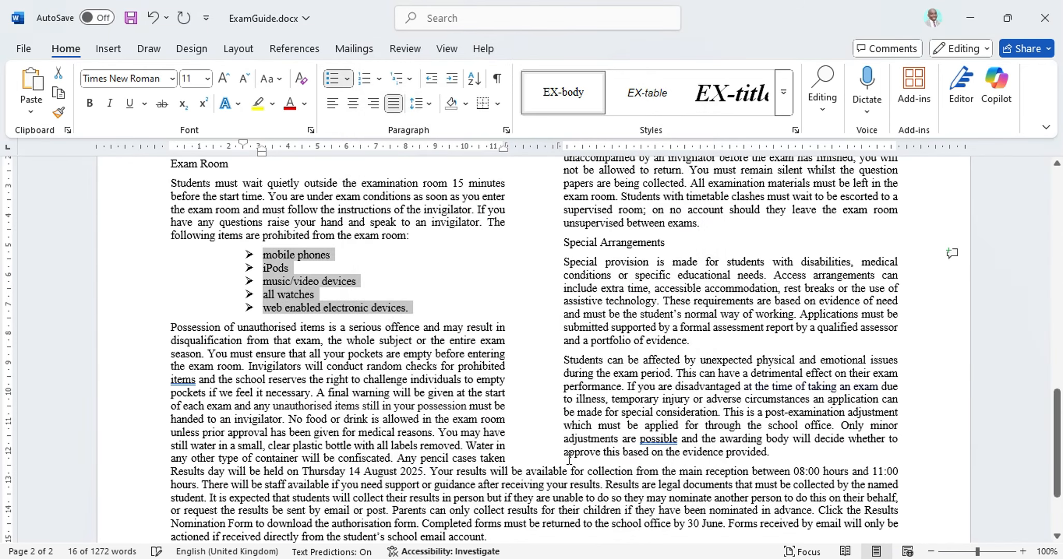
Step: Select the whole GCSE Core Subject Exam Dates table, check question 5 in the question paper, and apply all borders to the table
{"action": "scroll", "coordinate": [381, 401], "scroll_direction": "up", "scroll_amount": 5}
{"action": "scroll", "coordinate": [382, 402], "scroll_direction": "up", "scroll_amount": 10}
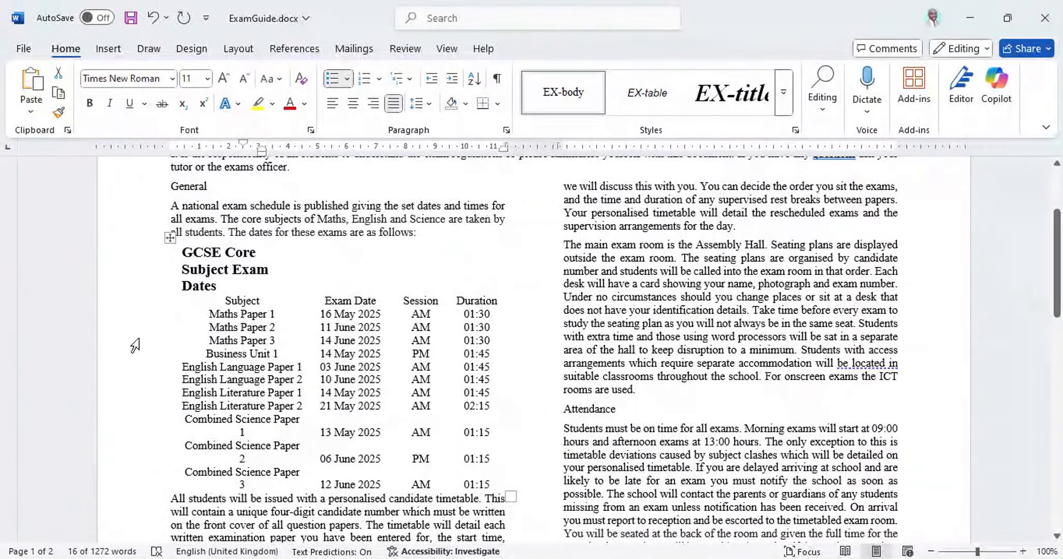
{"action": "left_click", "coordinate": [171, 238]}
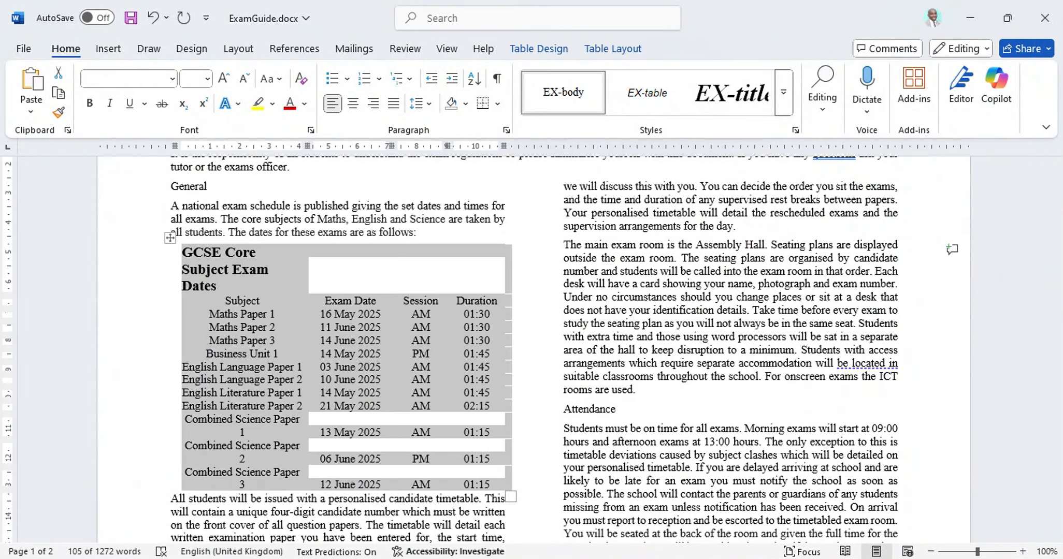
{"action": "key", "text": "alt+Tab"}
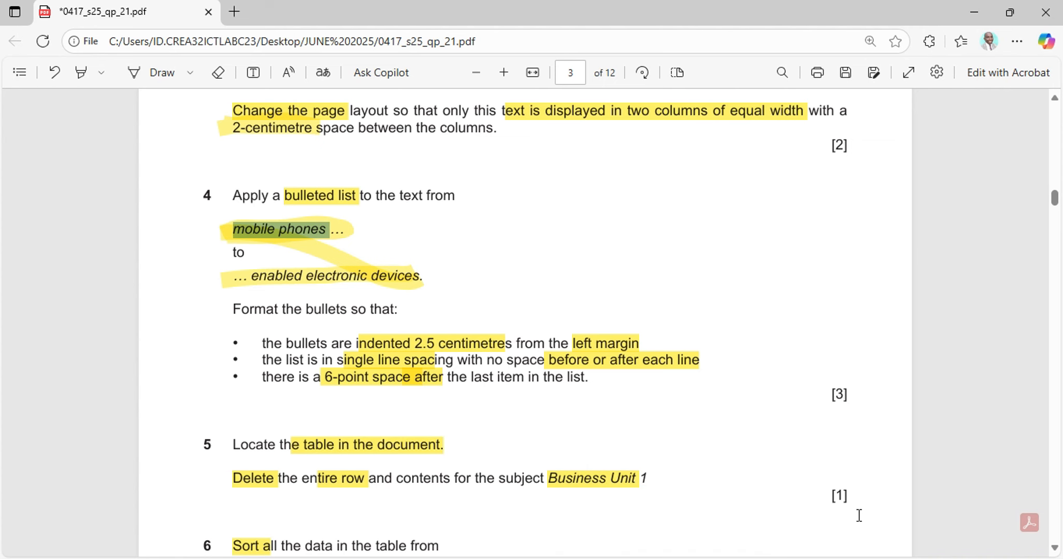
{"action": "left_click", "coordinate": [597, 558]}
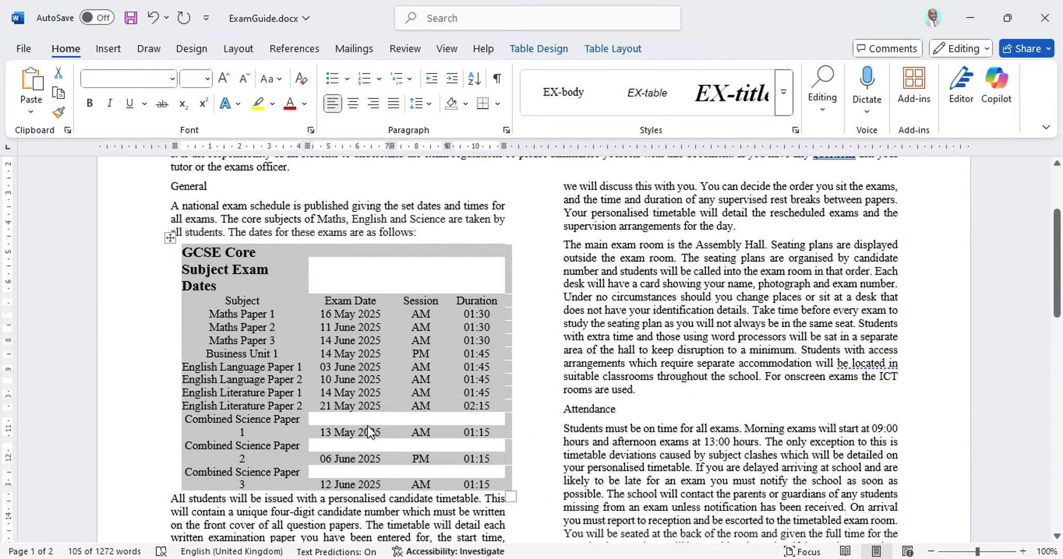
{"action": "scroll", "coordinate": [367, 426], "scroll_direction": "down", "scroll_amount": 1}
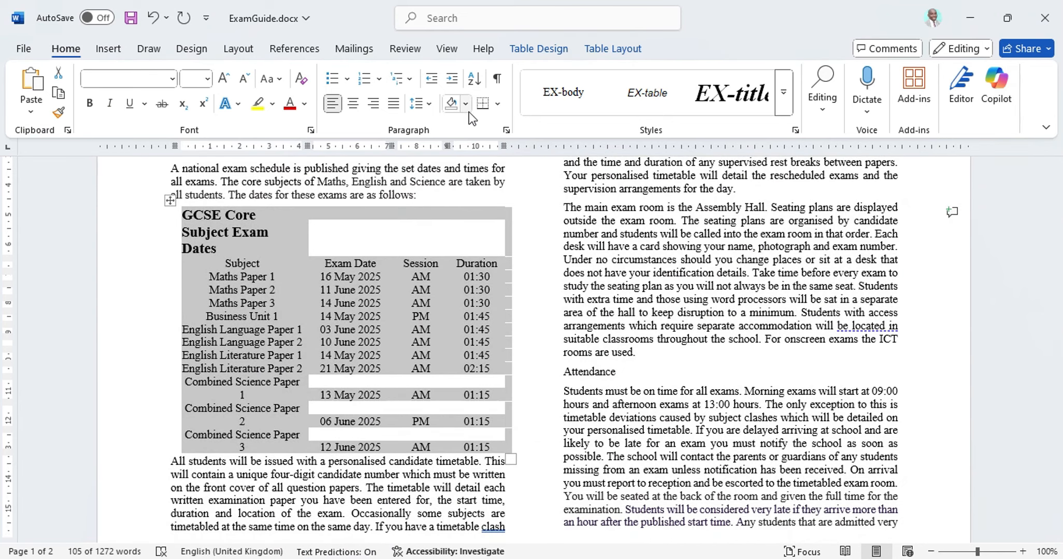
{"action": "left_click", "coordinate": [539, 52]}
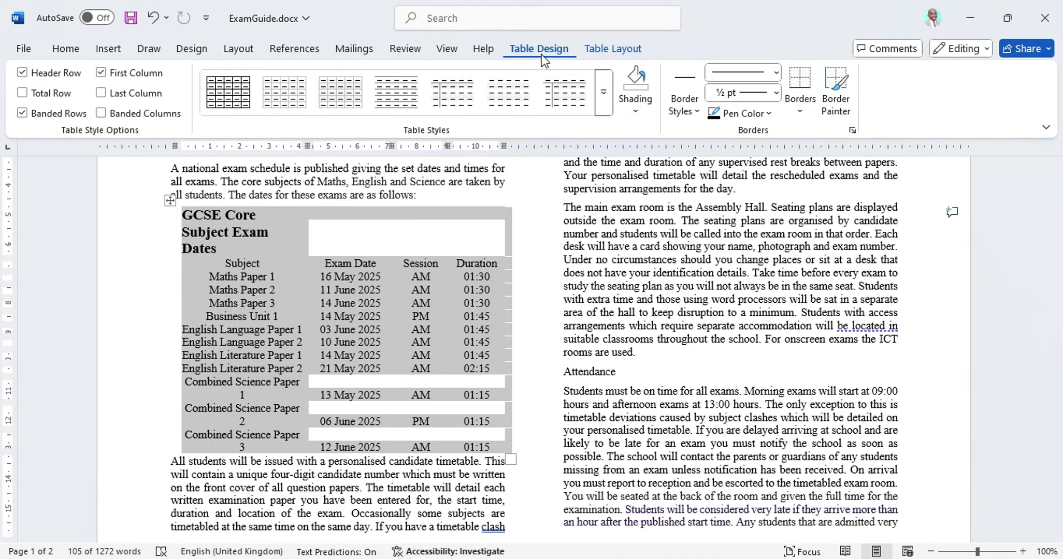
{"action": "left_click", "coordinate": [810, 107]}
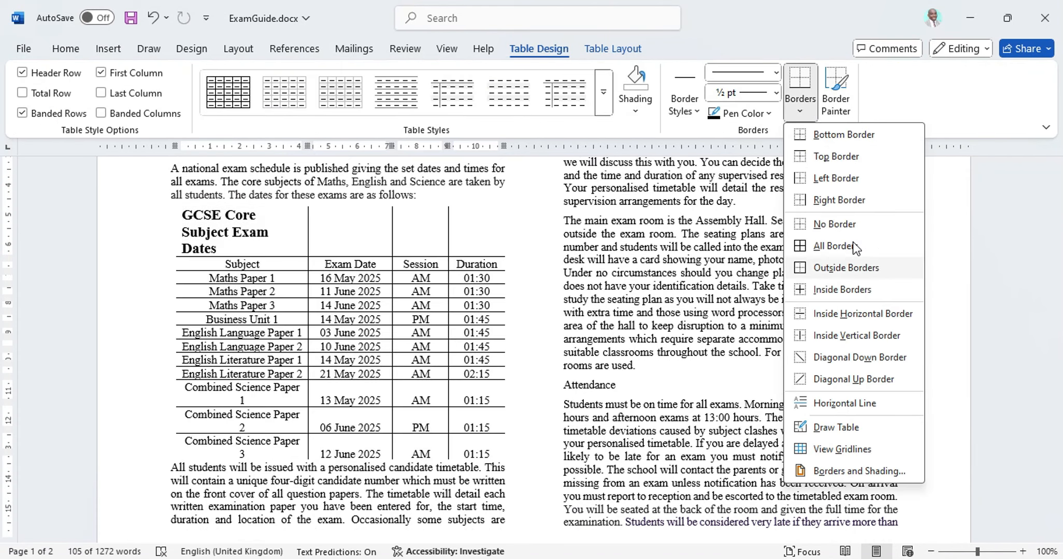
{"action": "left_click", "coordinate": [835, 239]}
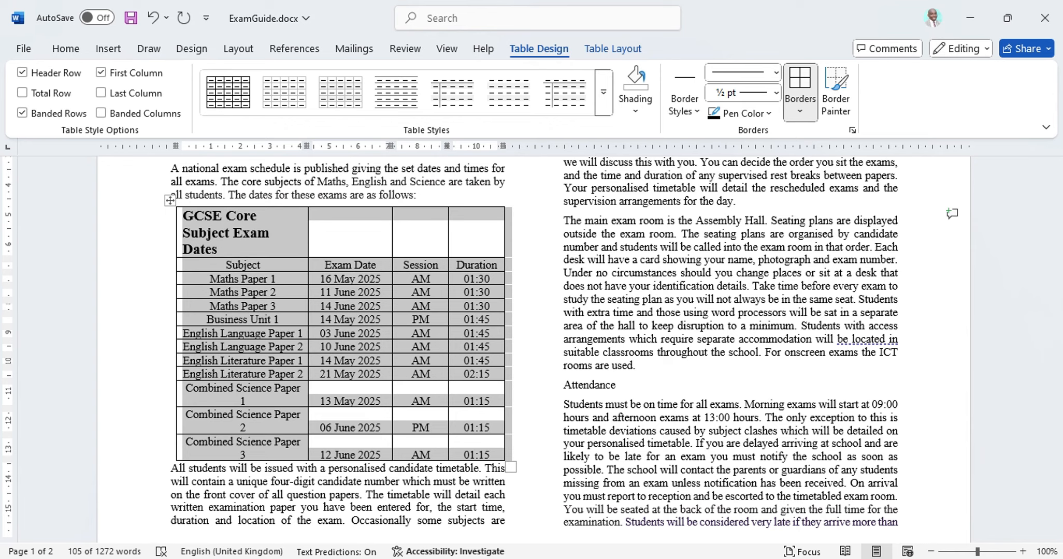
Step: Recheck question 5 in the question paper and delete the entire Business Unit 1 row from the exam dates table
{"action": "key", "text": "alt+Tab"}
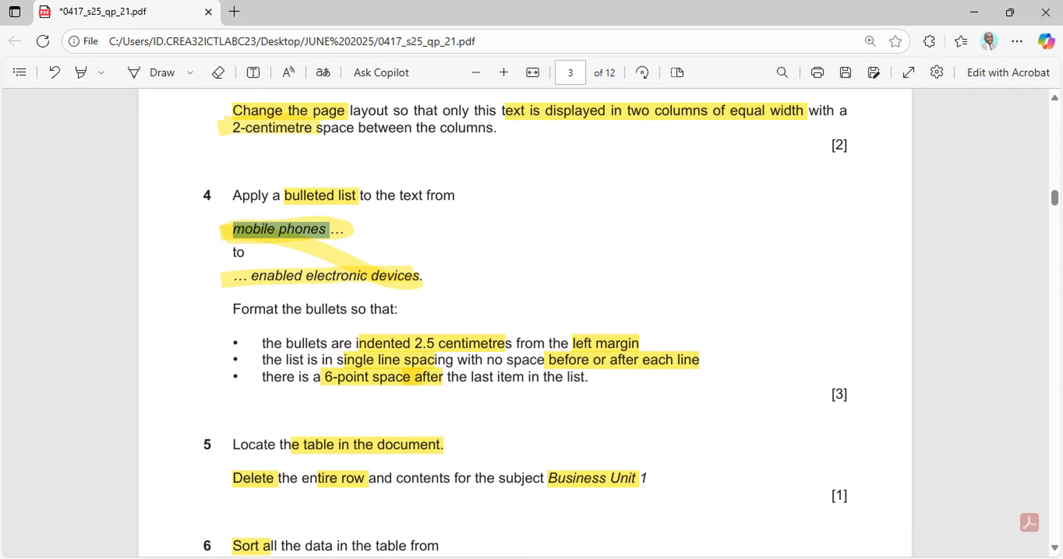
{"action": "key", "text": "alt+Tab"}
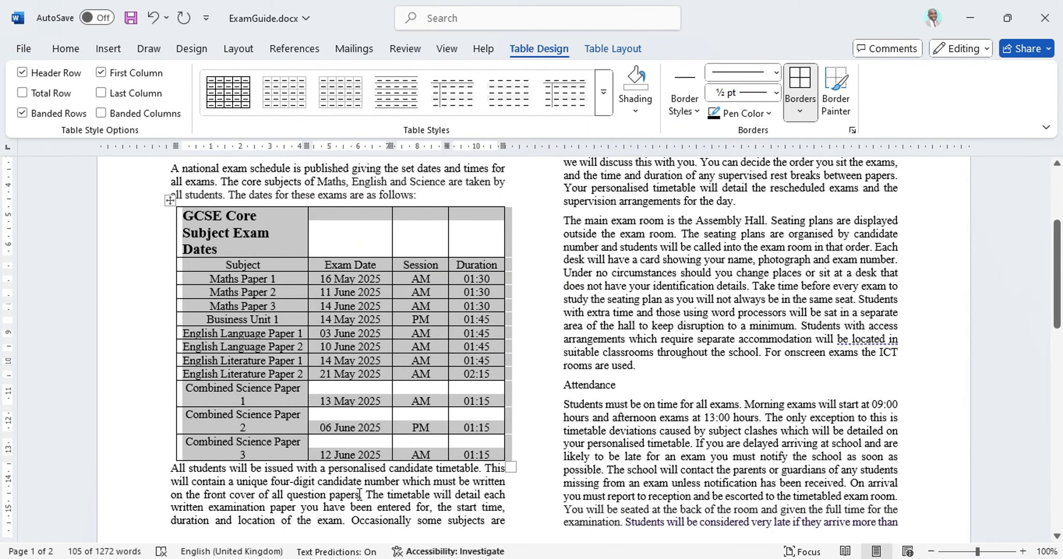
{"action": "left_click", "coordinate": [257, 319]}
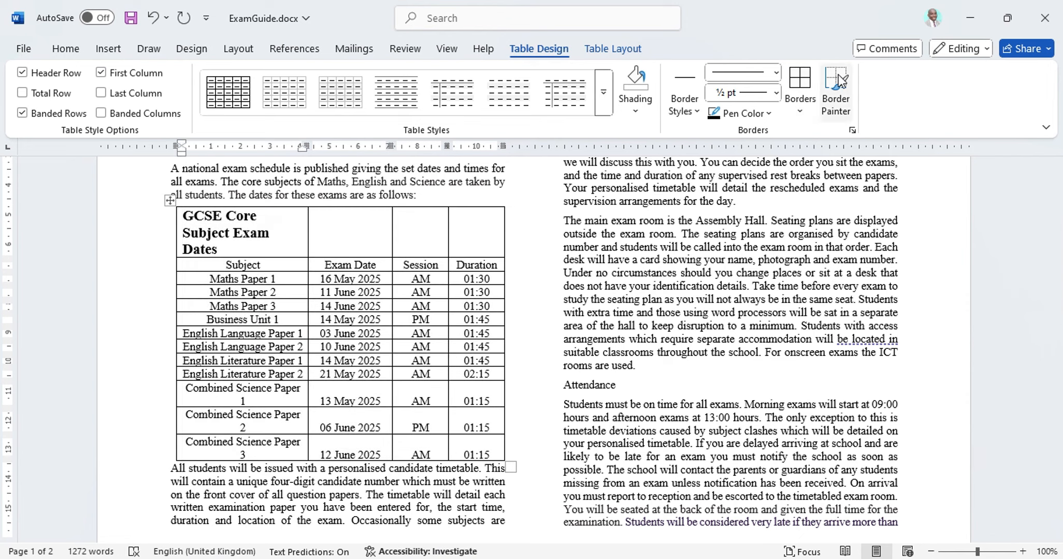
{"action": "left_click", "coordinate": [616, 48]}
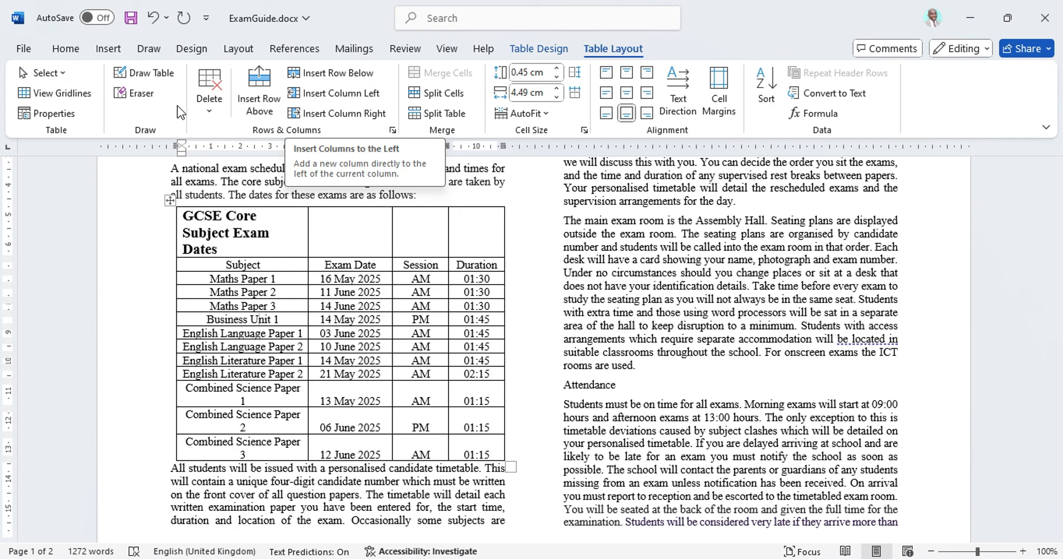
{"action": "left_click", "coordinate": [204, 106]}
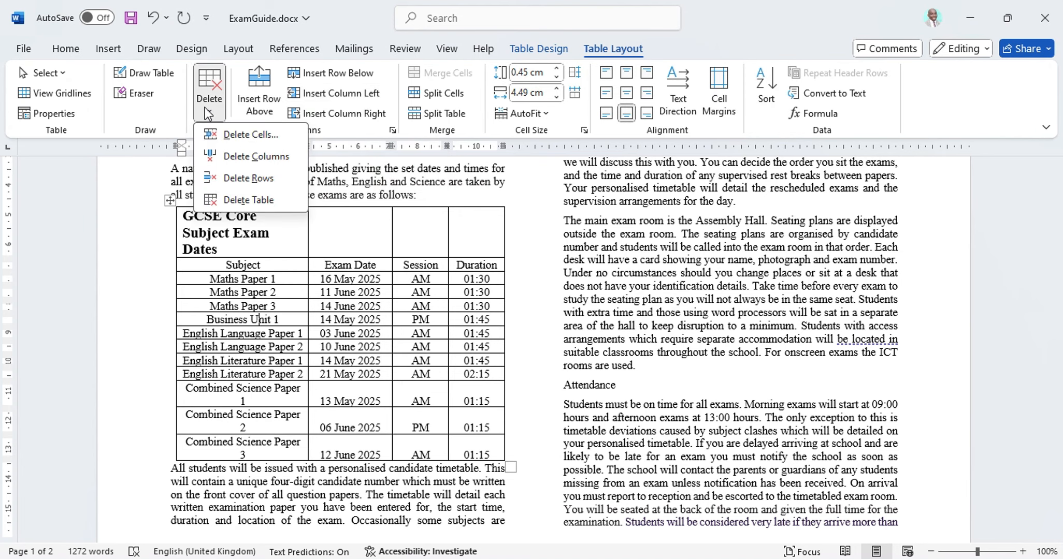
{"action": "left_click", "coordinate": [243, 179]}
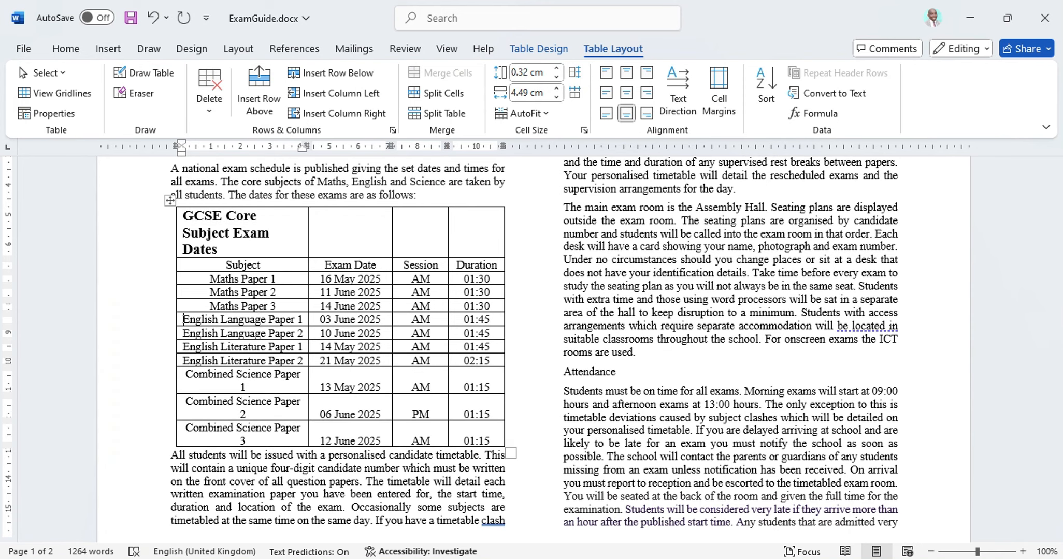
Step: Read question 6 in the question paper and select the table's subject cells from Maths Paper 1 to Combined Science Paper 3
{"action": "left_click", "coordinate": [636, 558]}
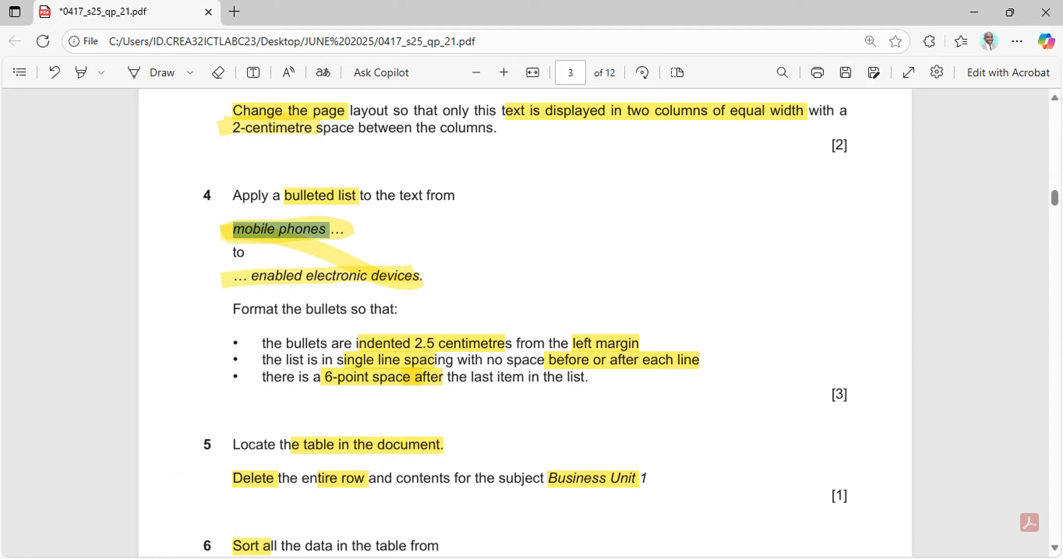
{"action": "scroll", "coordinate": [439, 451], "scroll_direction": "down", "scroll_amount": 3}
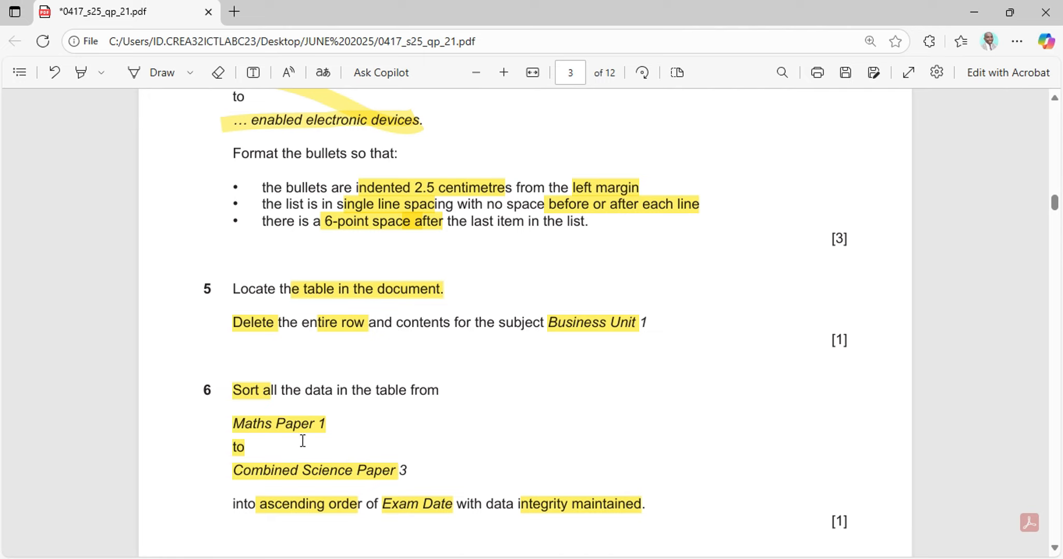
{"action": "scroll", "coordinate": [310, 434], "scroll_direction": "down", "scroll_amount": 1}
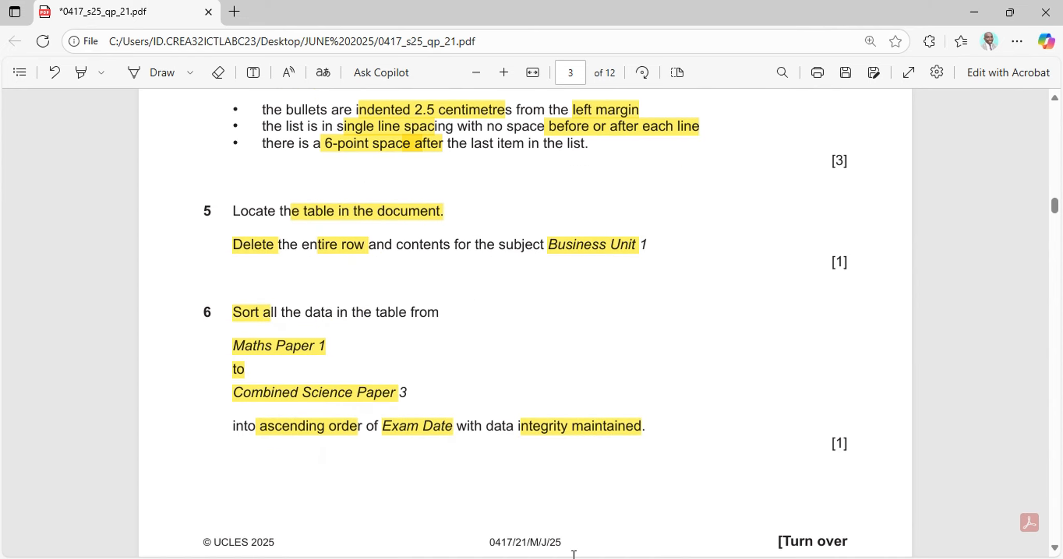
{"action": "left_click", "coordinate": [607, 558]}
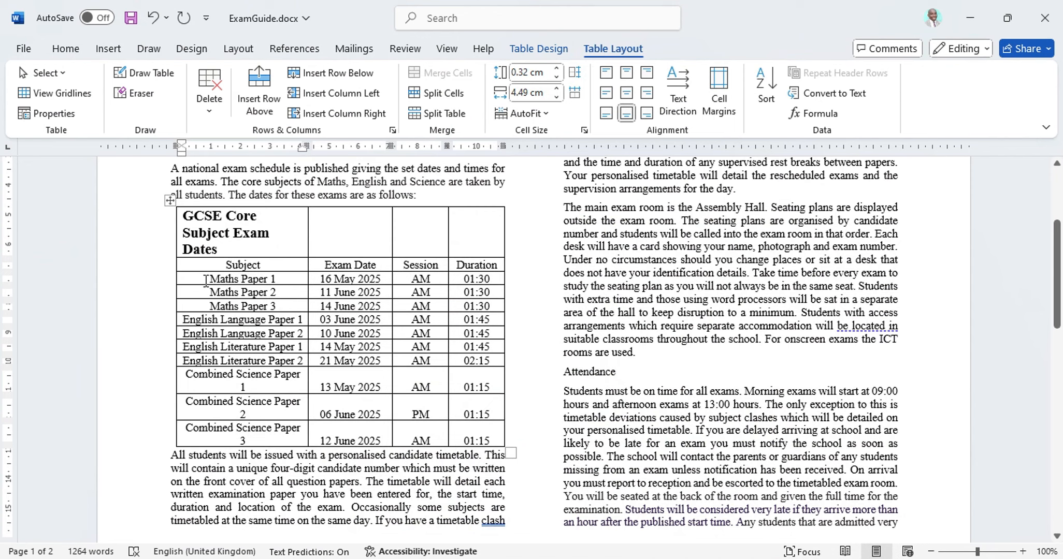
{"action": "left_click_drag", "start_coordinate": [204, 277], "coordinate": [300, 438]}
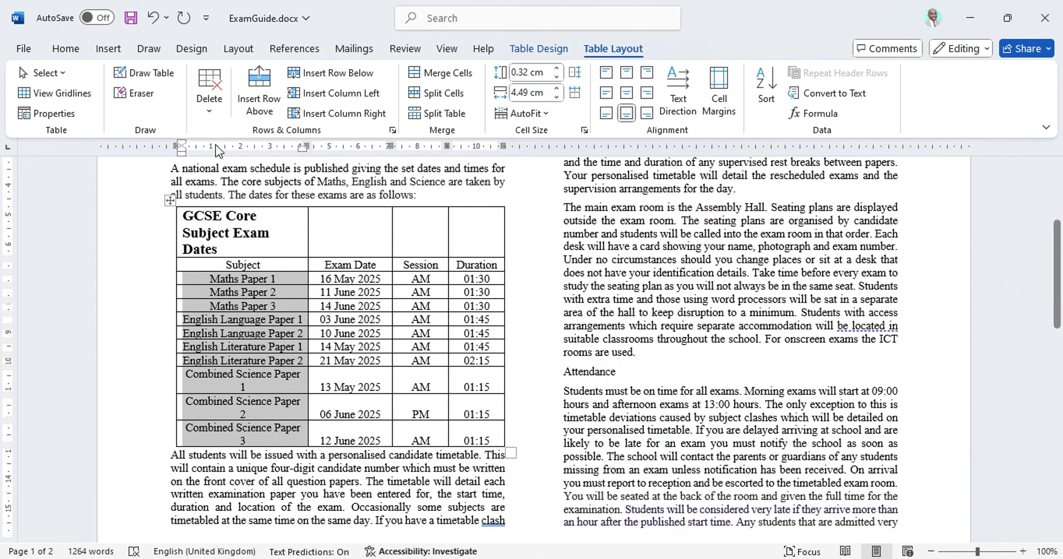
Step: Compare the exam dates table with question 6's sort range, ascending Exam Date order and data integrity requirement in the question paper
{"action": "key", "text": "alt+Tab"}
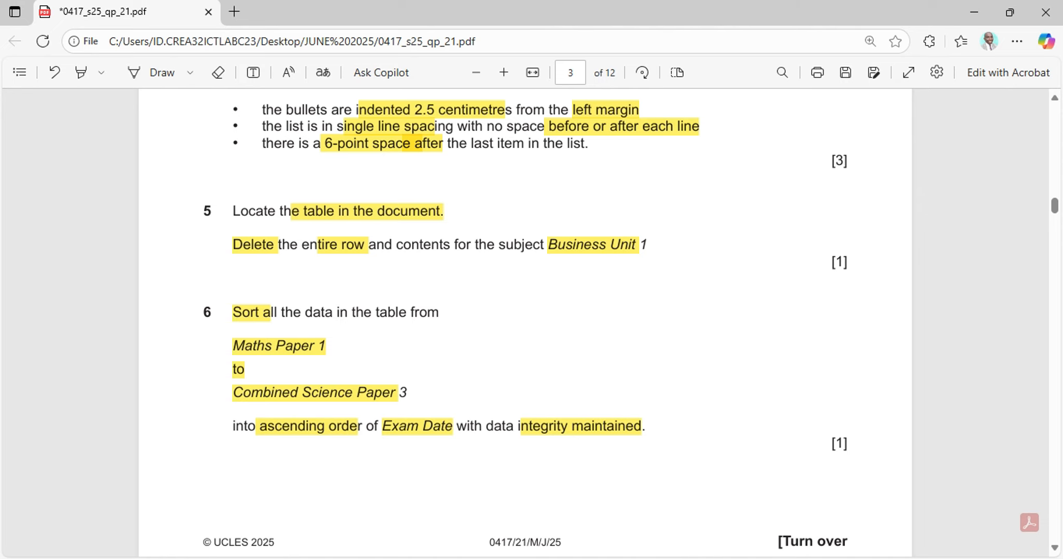
{"action": "key", "text": "alt+Tab"}
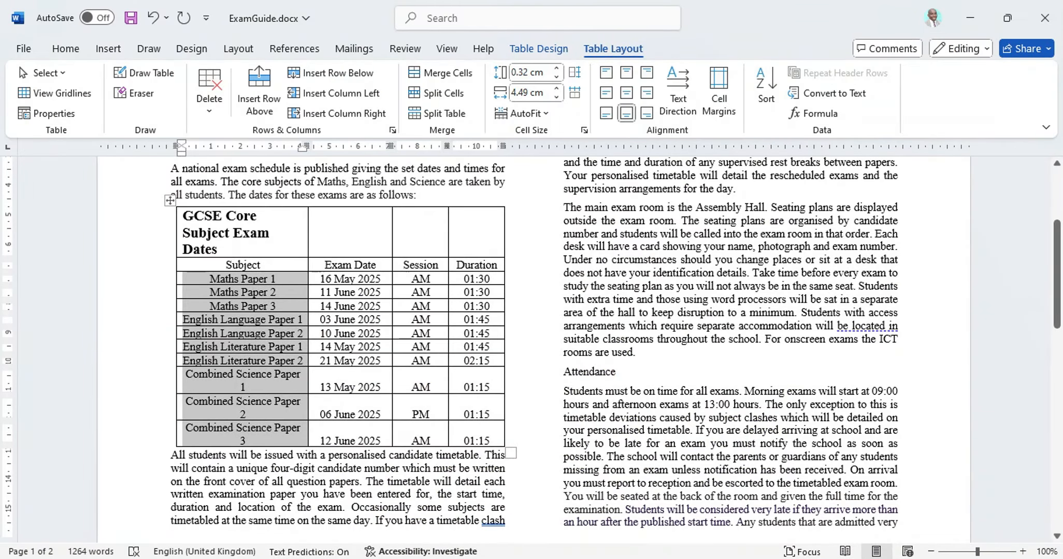
{"action": "key", "text": "alt+Tab"}
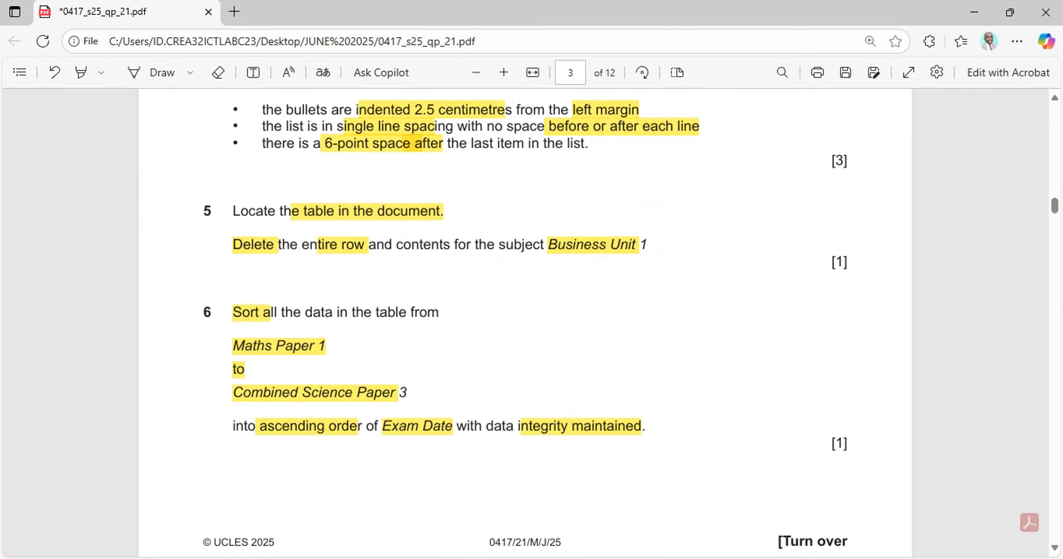
{"action": "key", "text": "alt+Tab"}
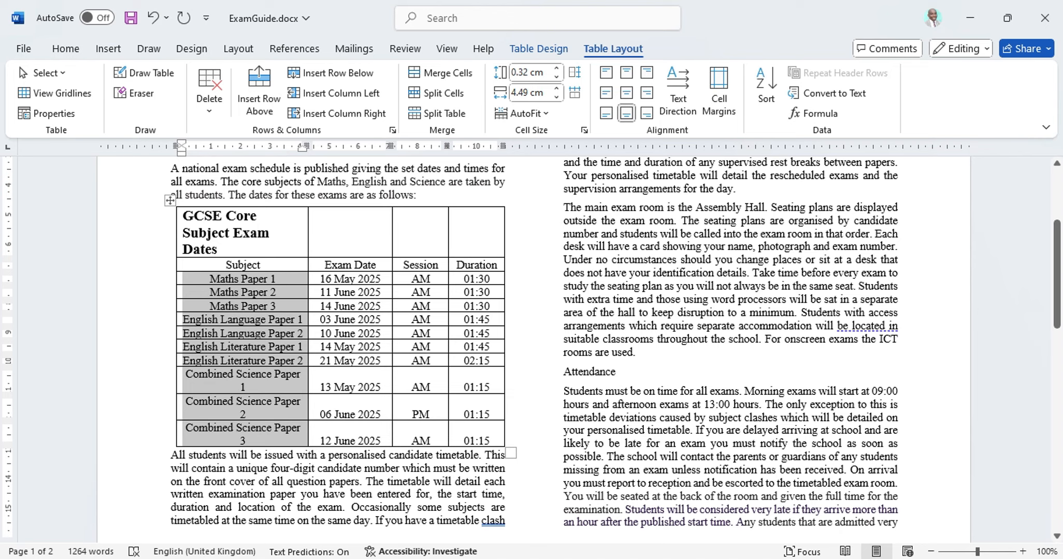
{"action": "key", "text": "alt+Tab"}
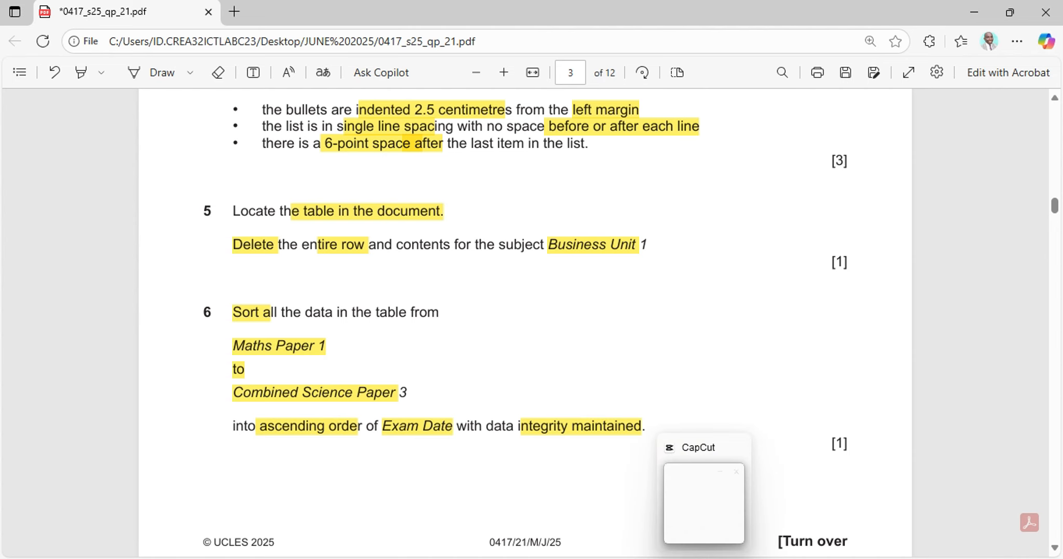
{"action": "left_click", "coordinate": [635, 558]}
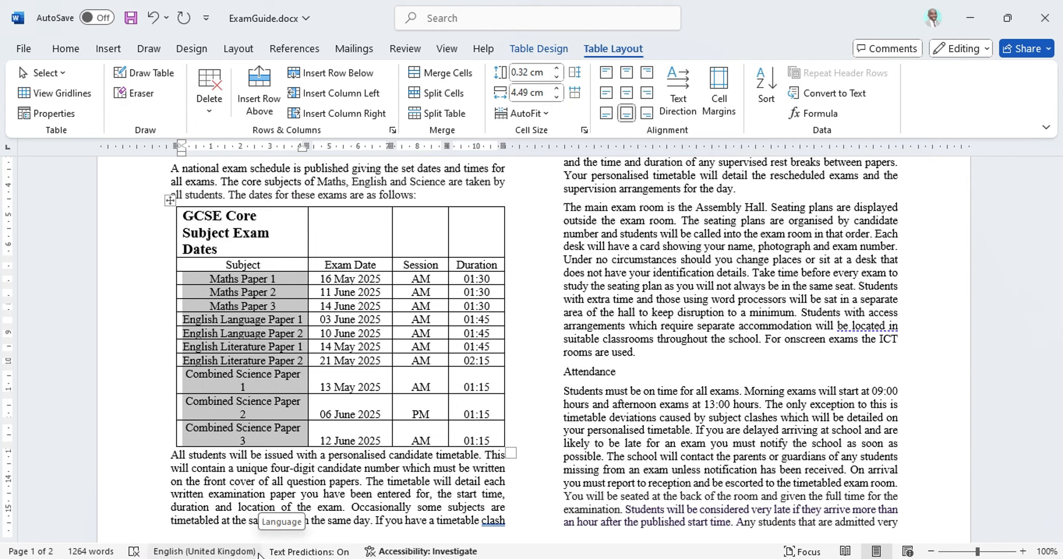
{"action": "mouse_move", "coordinate": [261, 558]}
{"action": "left_click", "coordinate": [636, 558]}
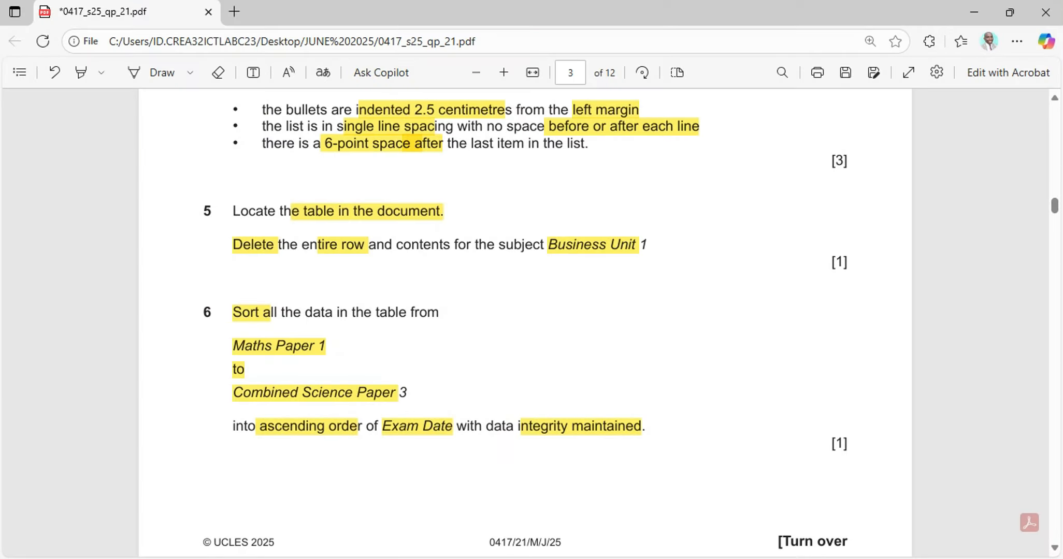
{"action": "left_click", "coordinate": [635, 558]}
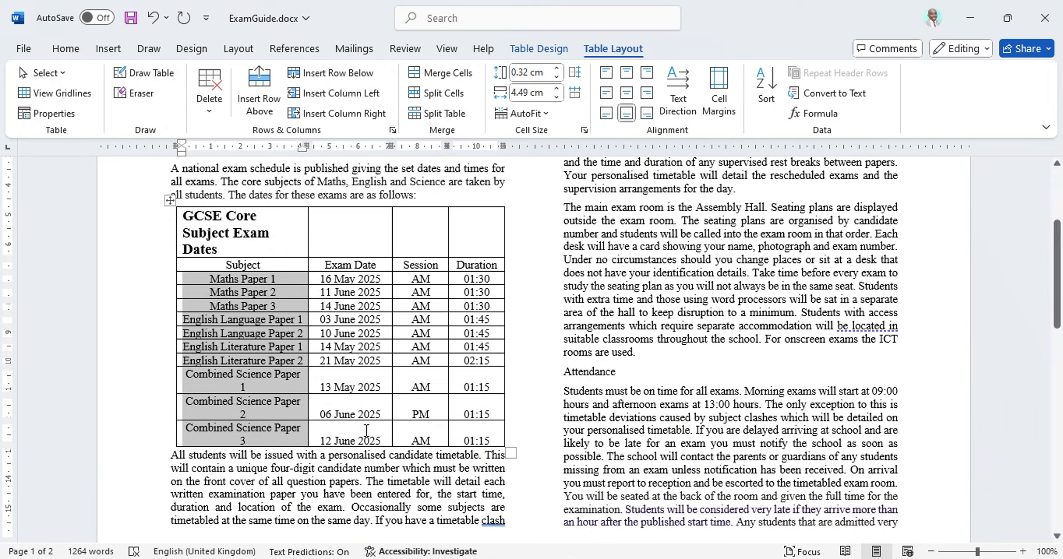
{"action": "left_click", "coordinate": [635, 558]}
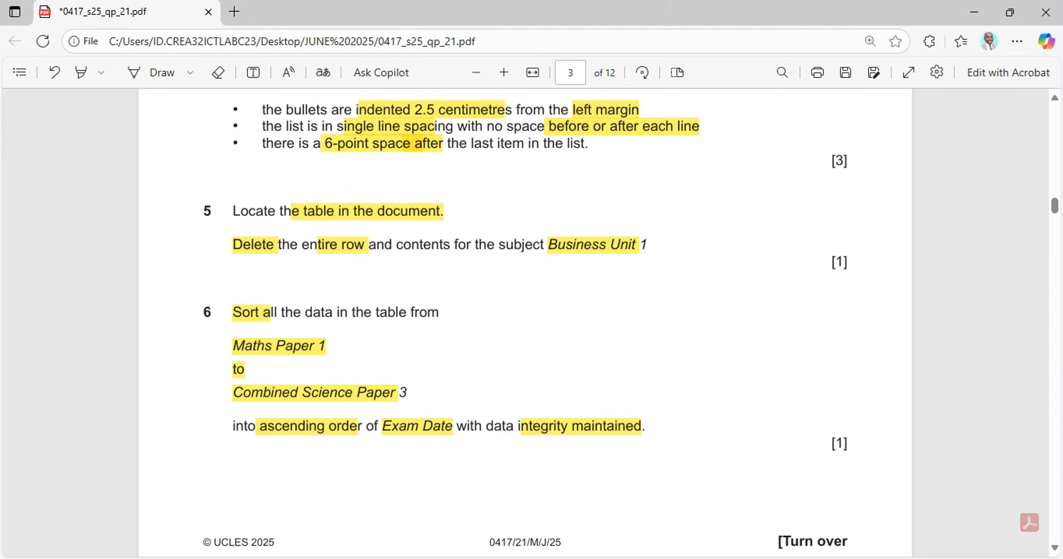
{"action": "left_click", "coordinate": [636, 558]}
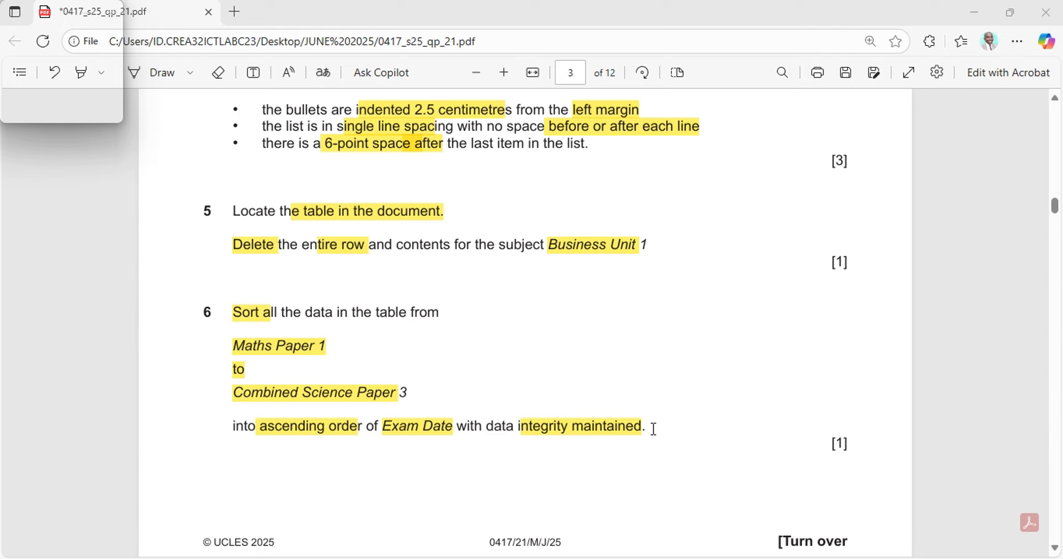
{"action": "left_click", "coordinate": [637, 558]}
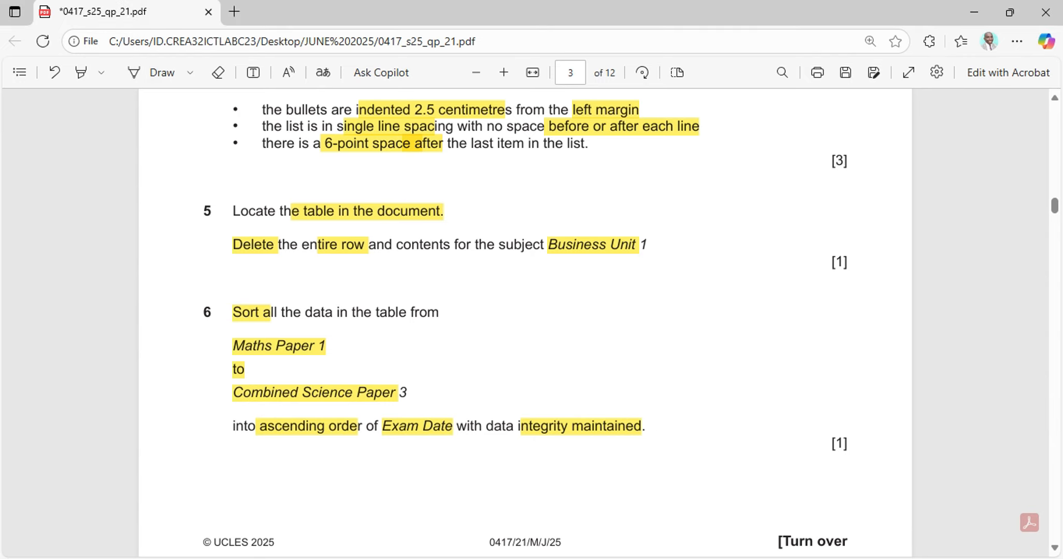
{"action": "left_click", "coordinate": [636, 558]}
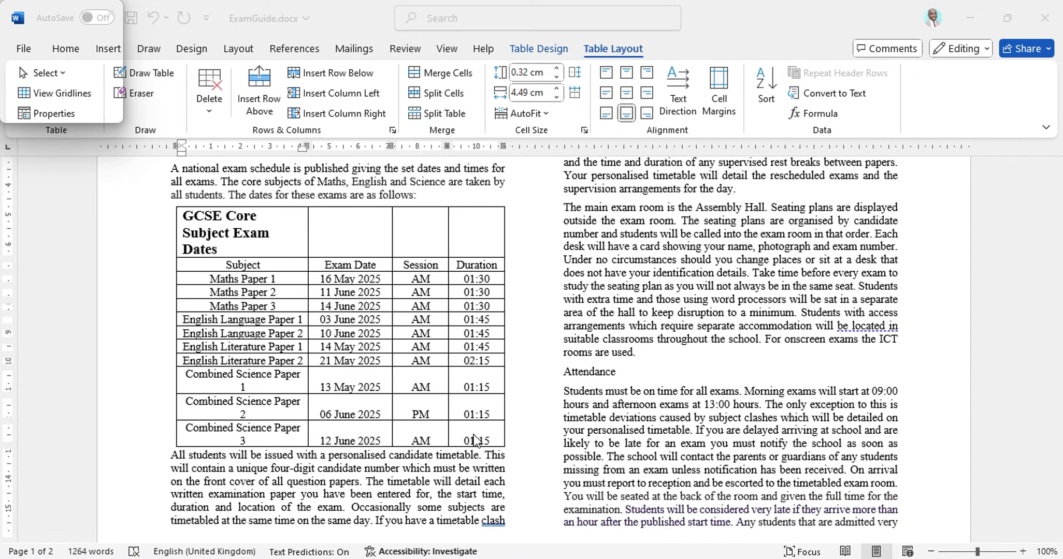
Step: Open the Sort settings for the cells from Maths Paper 1 to Combined Science Paper 3 and recheck question 6's required order
{"action": "left_click", "coordinate": [199, 281], "text": "shift"}
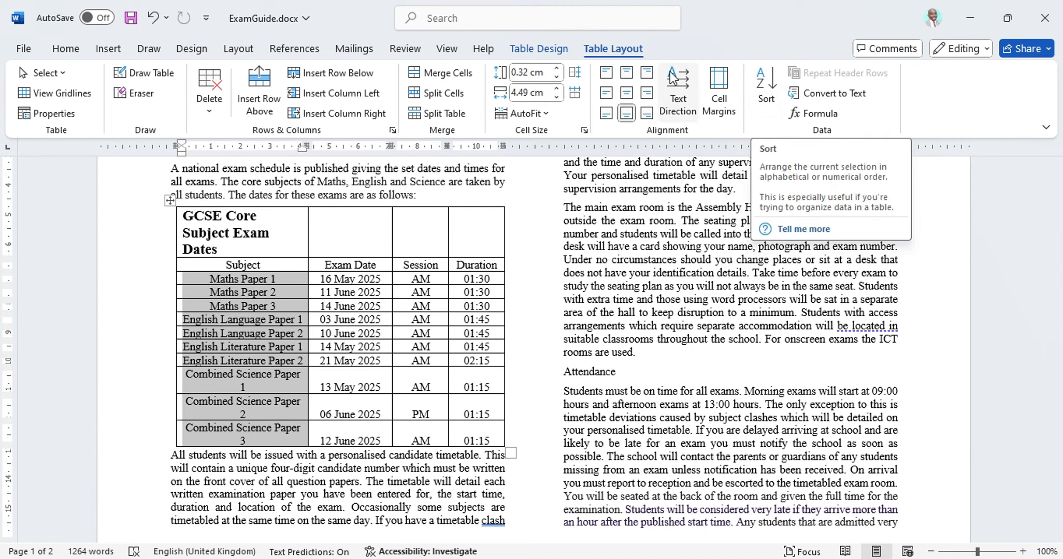
{"action": "left_click", "coordinate": [764, 93]}
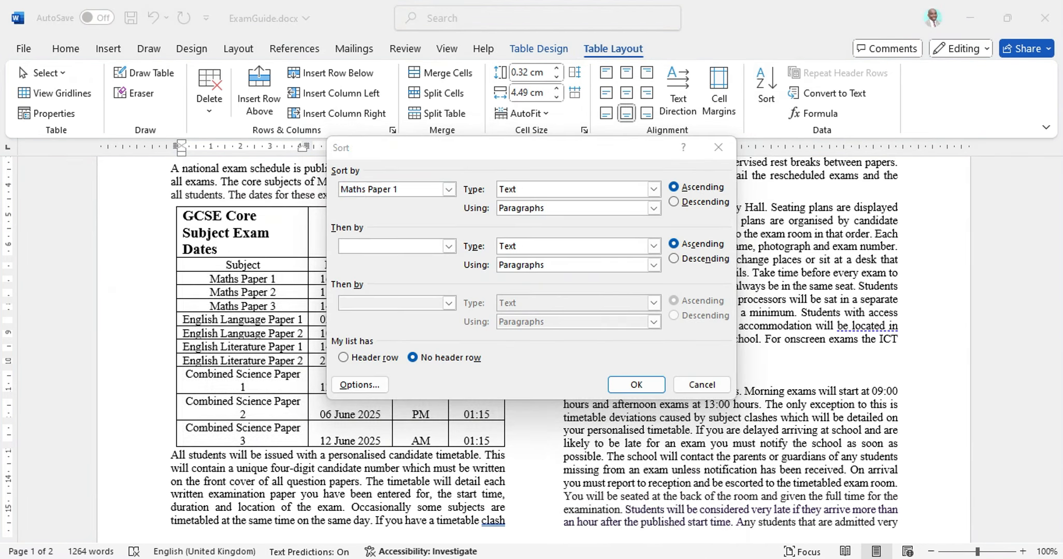
{"action": "key", "text": "alt+Tab"}
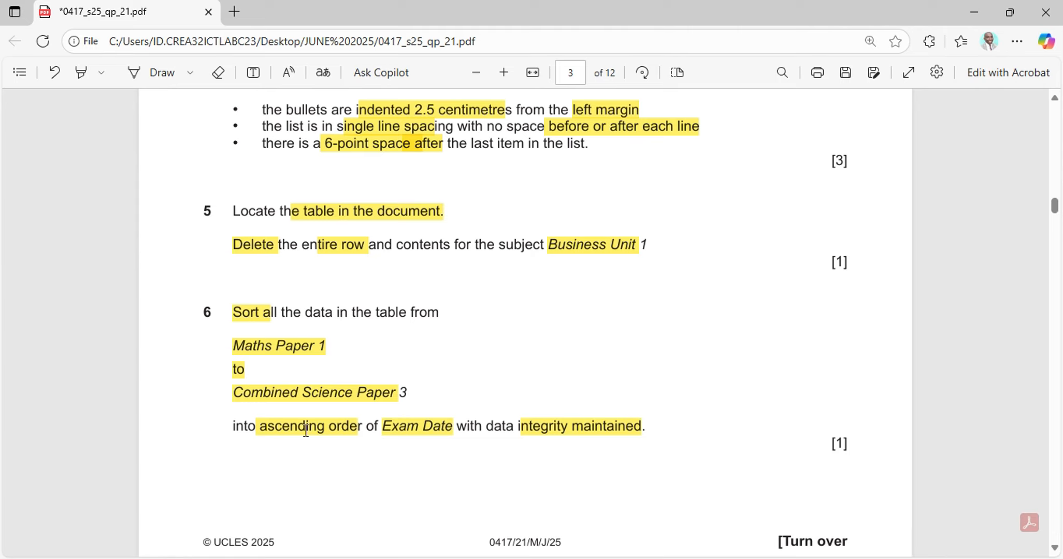
Step: Switch from the question paper PDF to the ExamGuide.docx document in Word
{"action": "key", "text": "super+Down"}
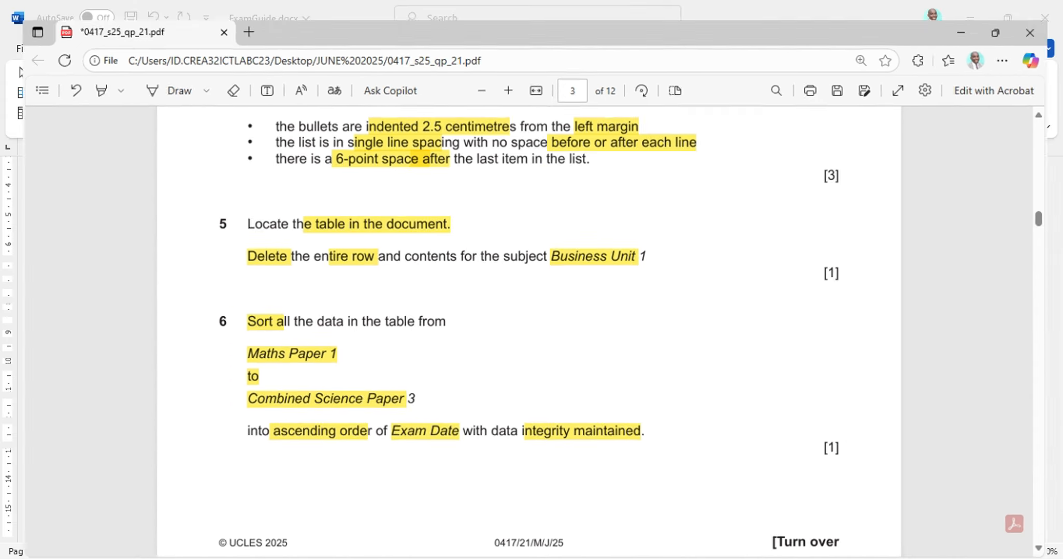
{"action": "key", "text": "super+Down"}
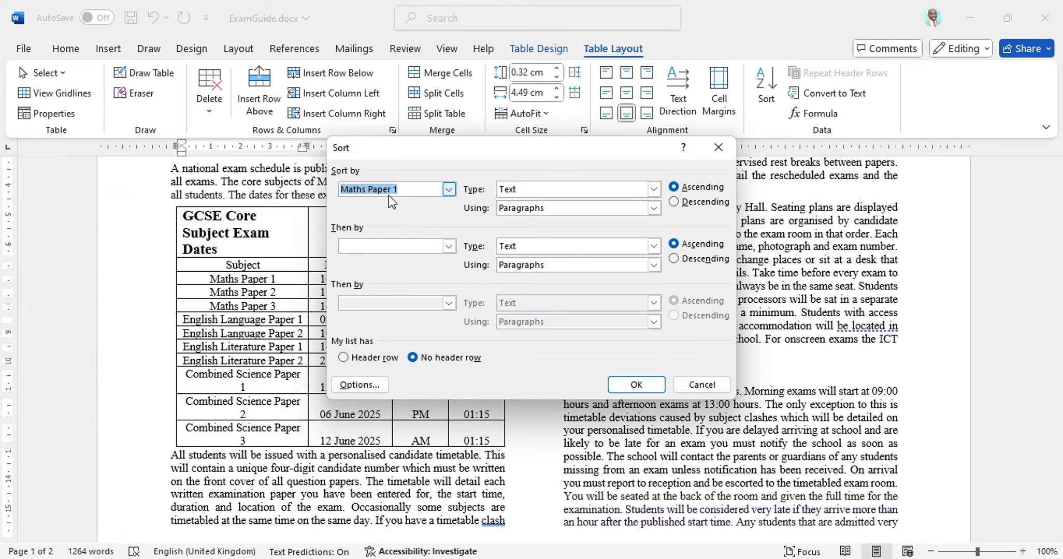
{"action": "left_click", "coordinate": [449, 189]}
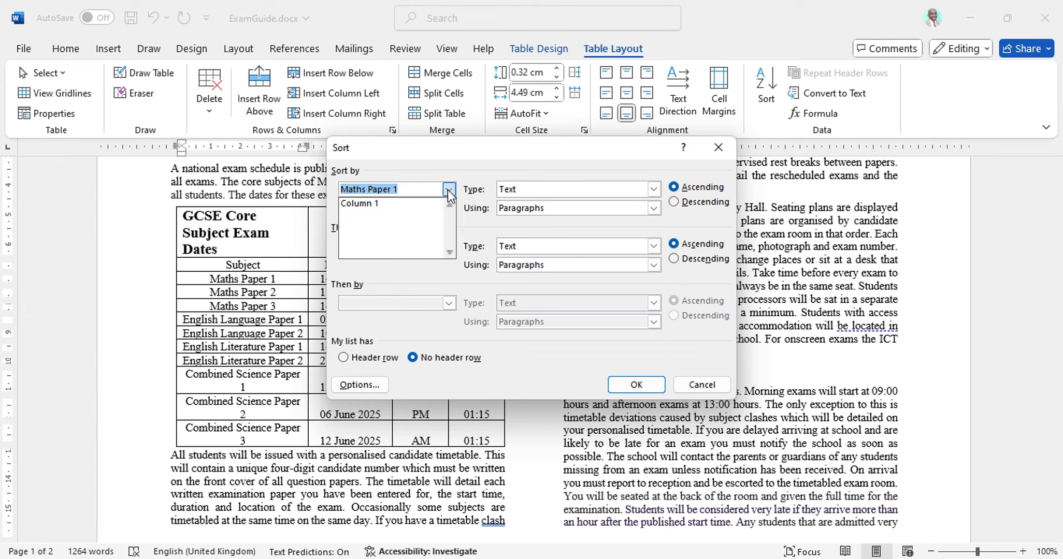
{"action": "left_click", "coordinate": [413, 203]}
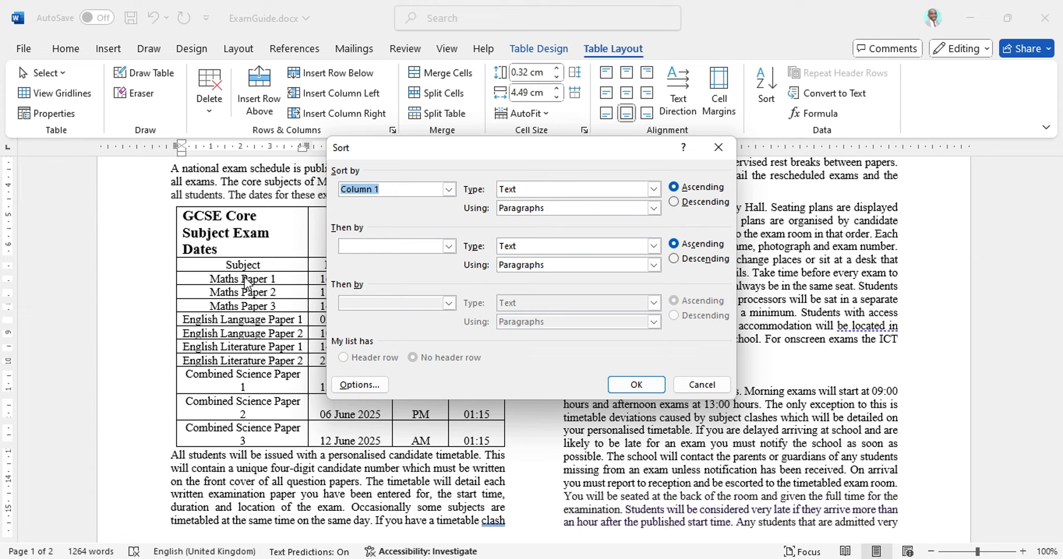
{"action": "left_click", "coordinate": [454, 191]}
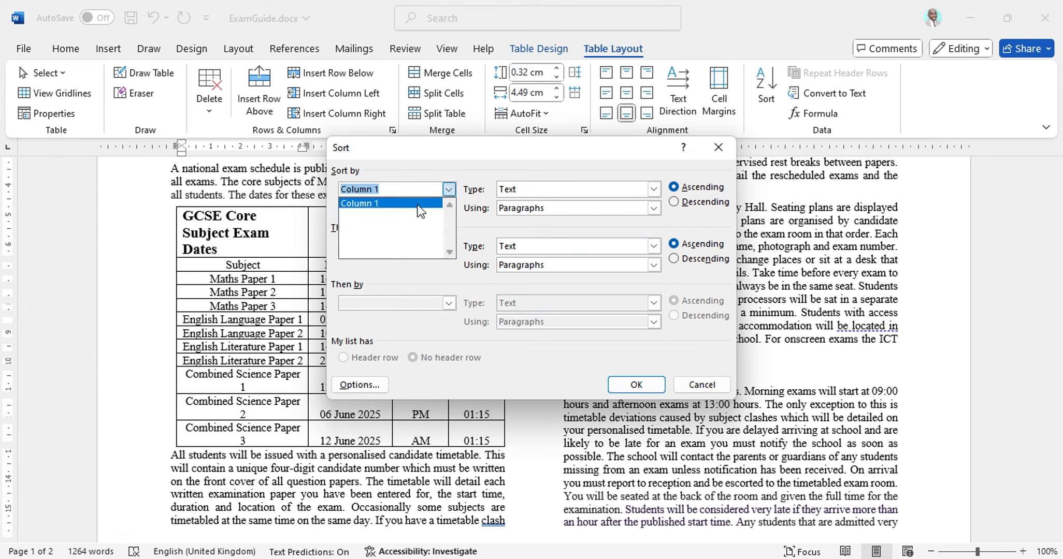
{"action": "left_click", "coordinate": [444, 197]}
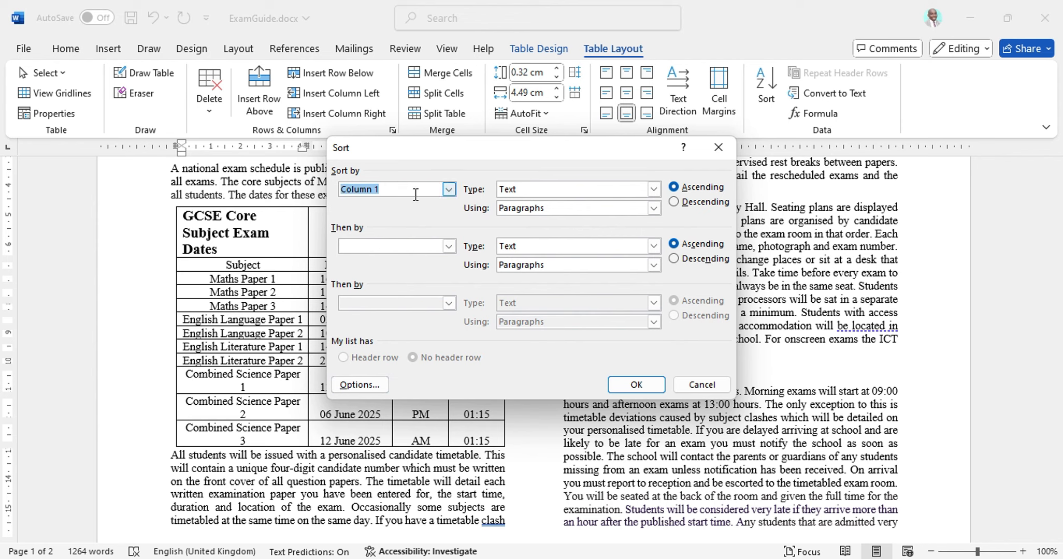
{"action": "left_click", "coordinate": [702, 383]}
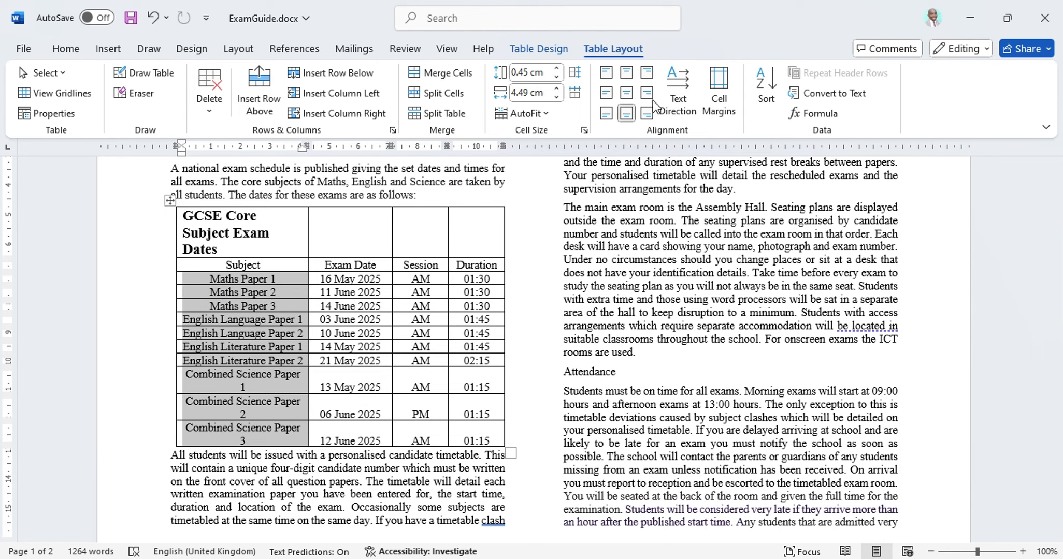
Step: Sort the table rows from Maths Paper 1 to Combined Science Paper 3 by Column 1 as ascending text, with no header row
{"action": "left_click", "coordinate": [764, 97]}
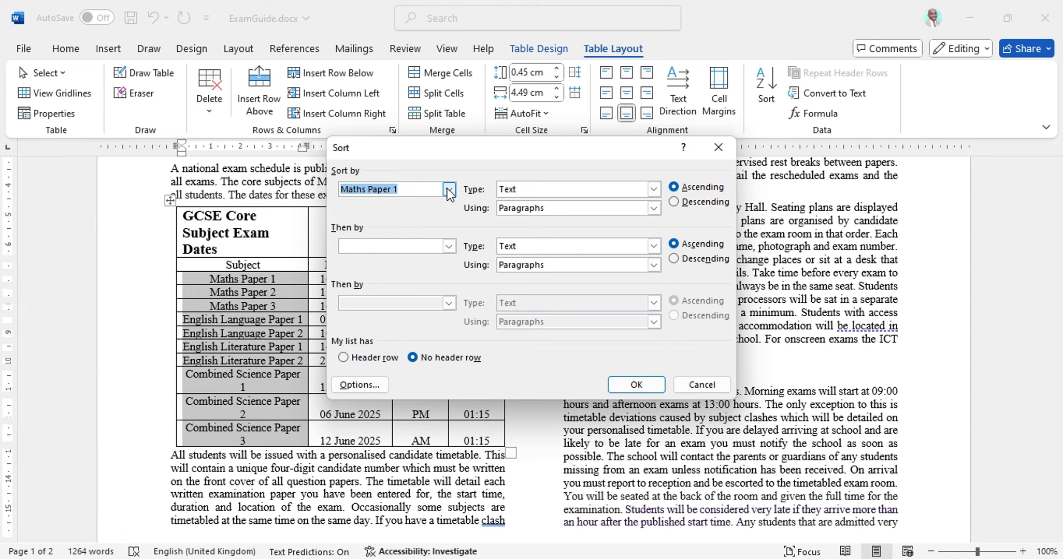
{"action": "left_click", "coordinate": [344, 358]}
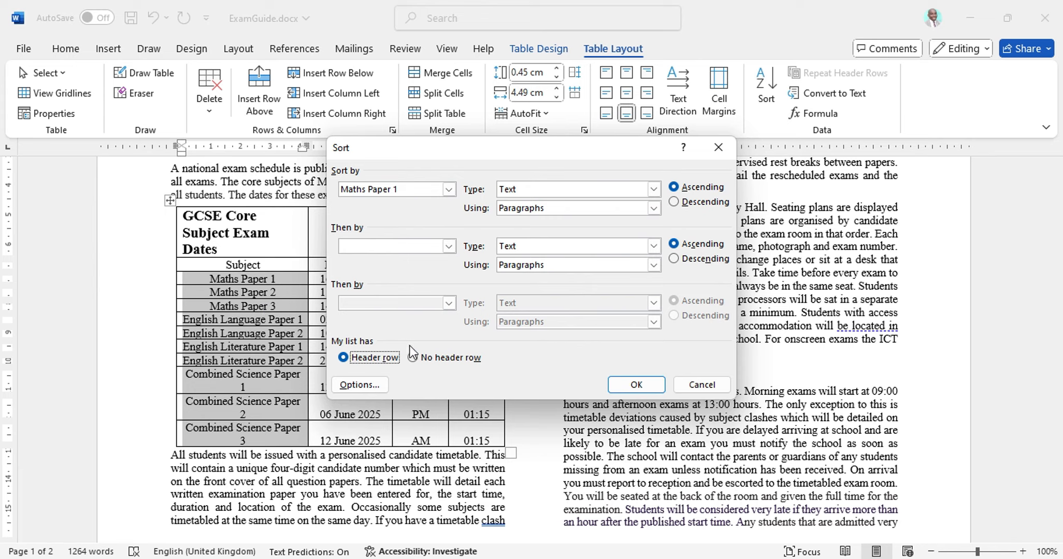
{"action": "left_click", "coordinate": [415, 362]}
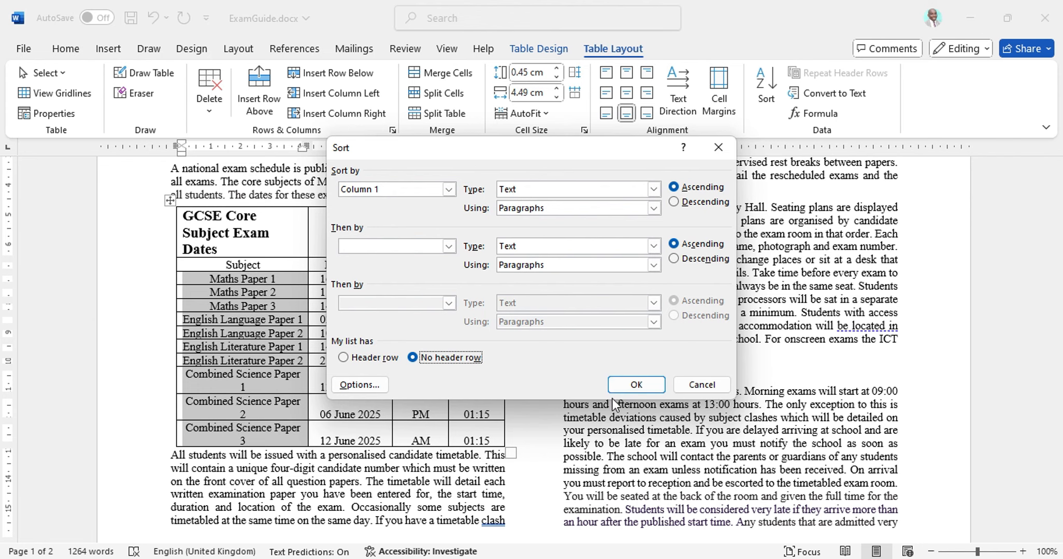
{"action": "left_click", "coordinate": [621, 388]}
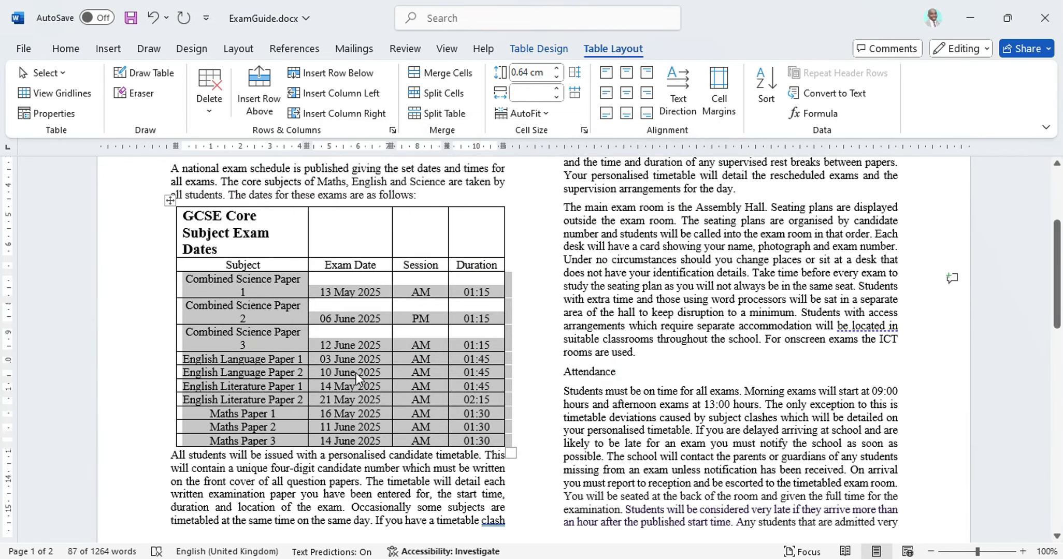
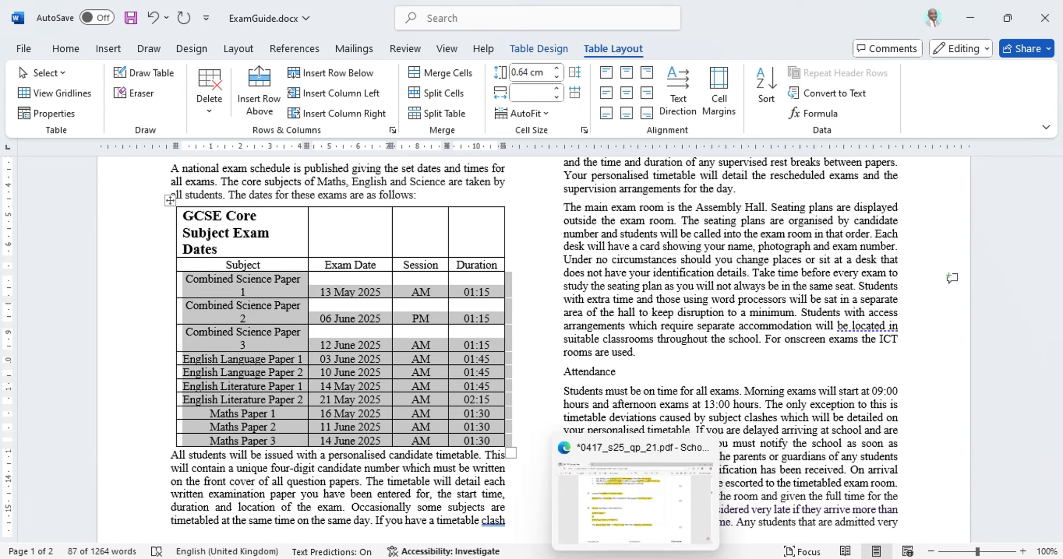
Step: Read tasks 7 and 8 on page 4 of the question paper PDF for the table formatting requirements, and return to the Word document
{"action": "left_click", "coordinate": [635, 558]}
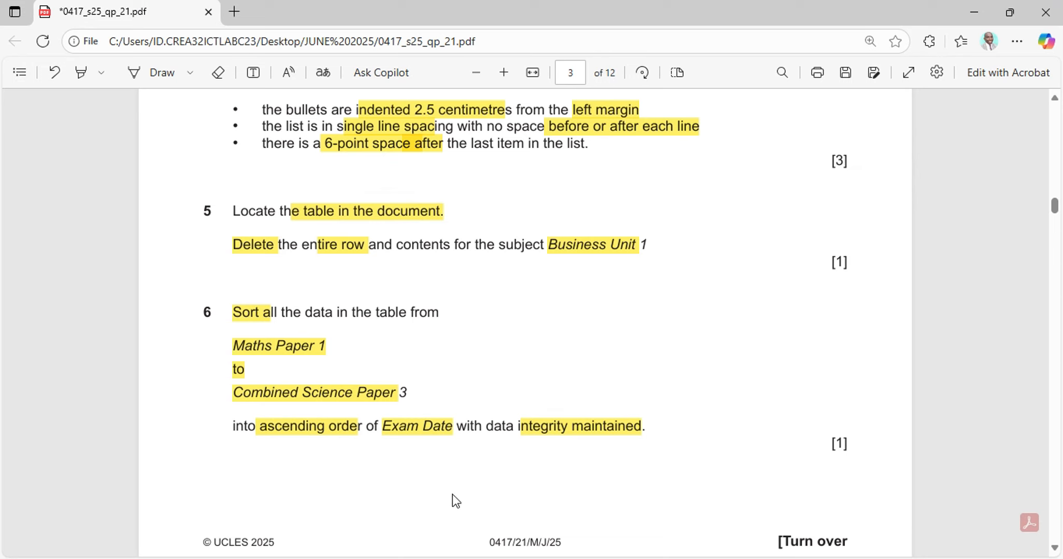
{"action": "scroll", "coordinate": [588, 403], "scroll_direction": "down", "scroll_amount": 4}
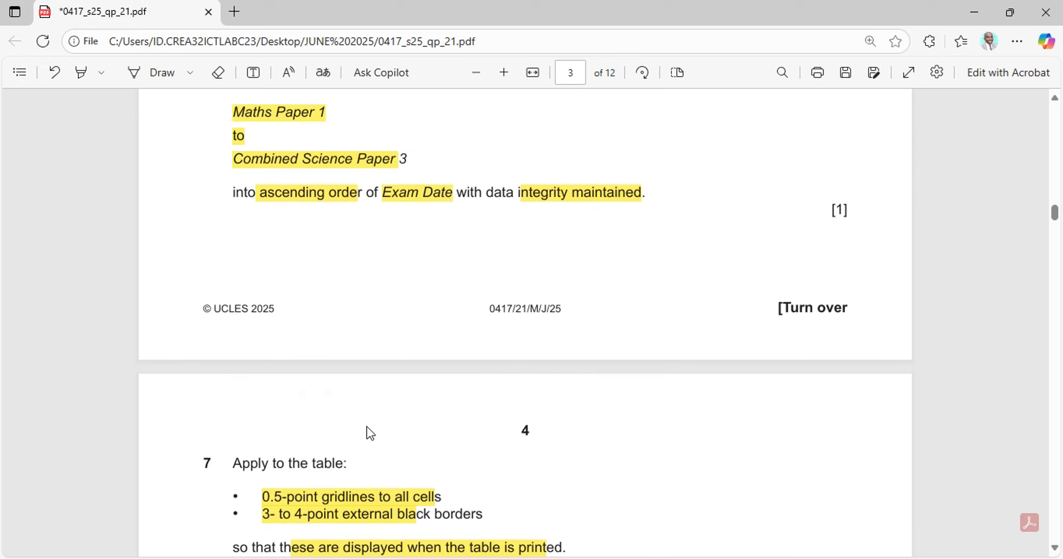
{"action": "scroll", "coordinate": [414, 410], "scroll_direction": "down", "scroll_amount": 3}
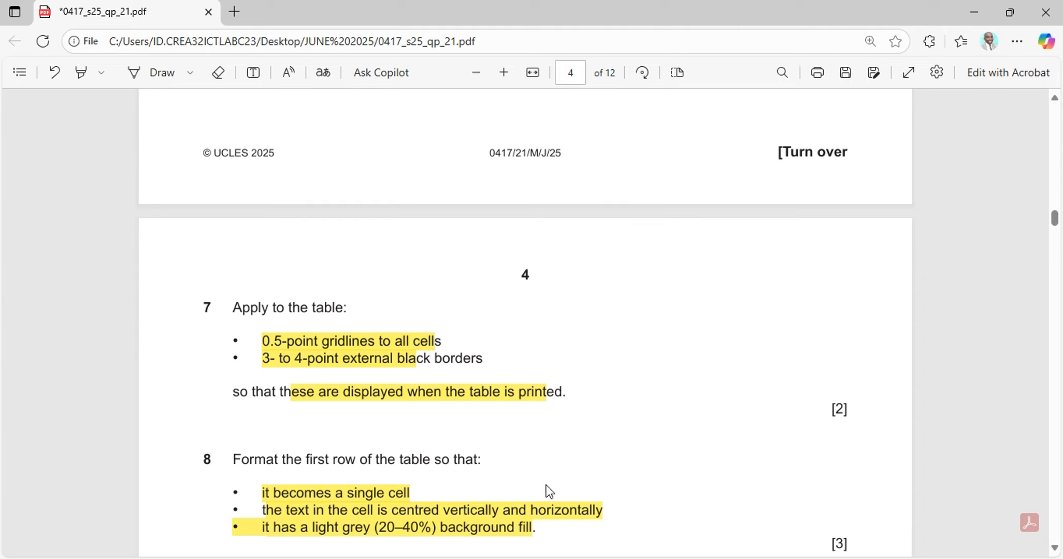
{"action": "left_click", "coordinate": [636, 558]}
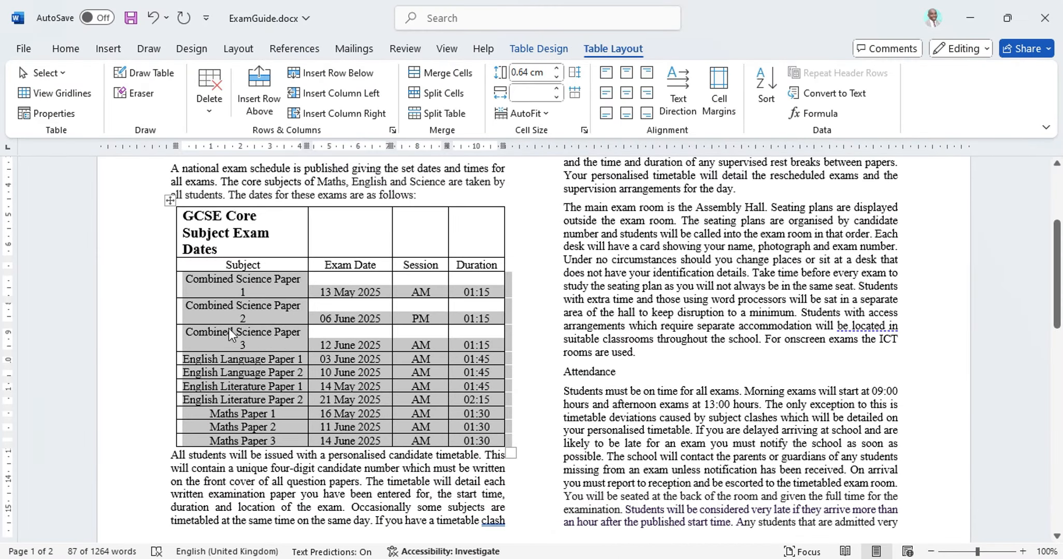
{"action": "left_click", "coordinate": [636, 558]}
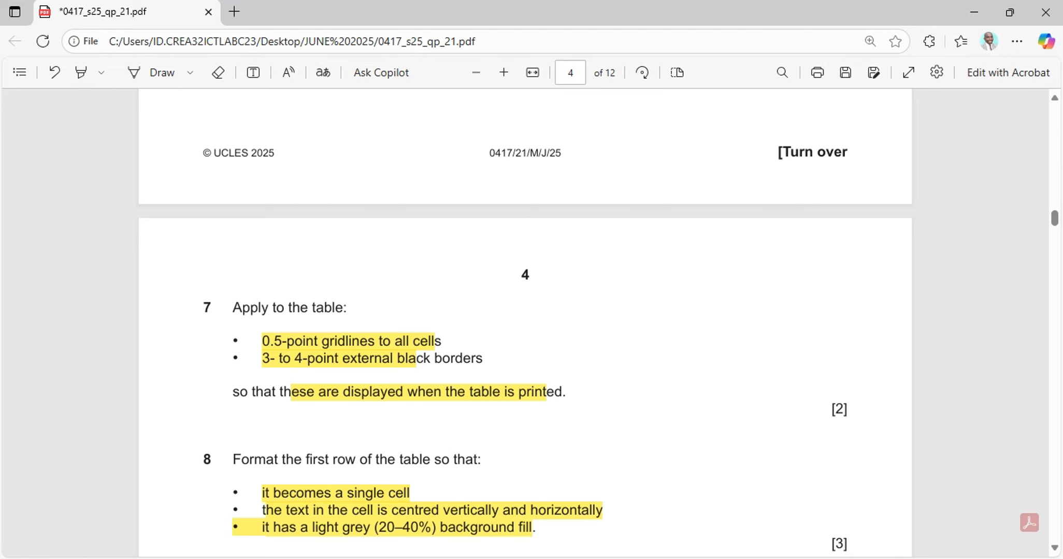
{"action": "left_click", "coordinate": [635, 558]}
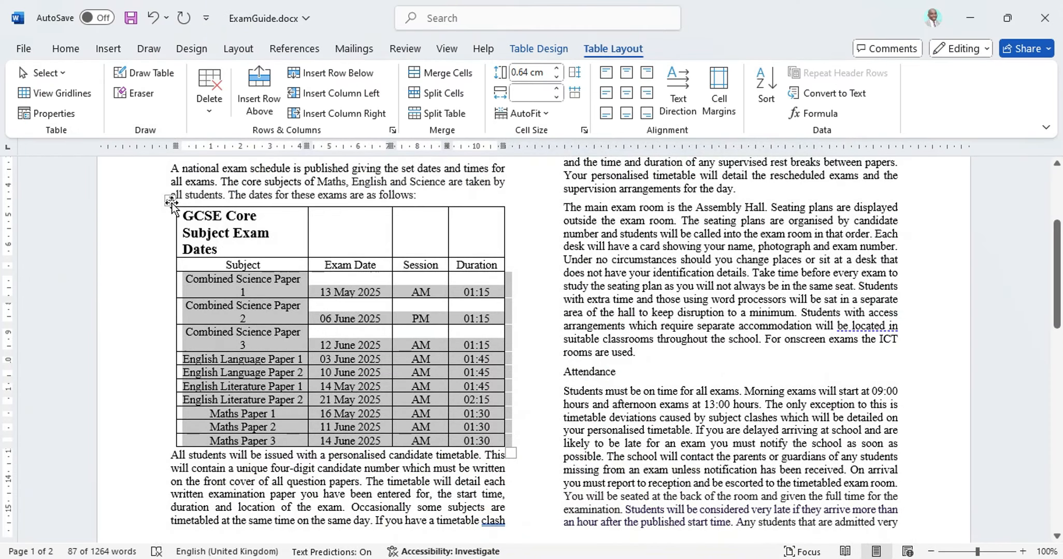
Step: Turn off the gridline view and apply ½ pt borders to all cells of the GCSE Core Subject Exam Dates table
{"action": "left_click", "coordinate": [171, 201]}
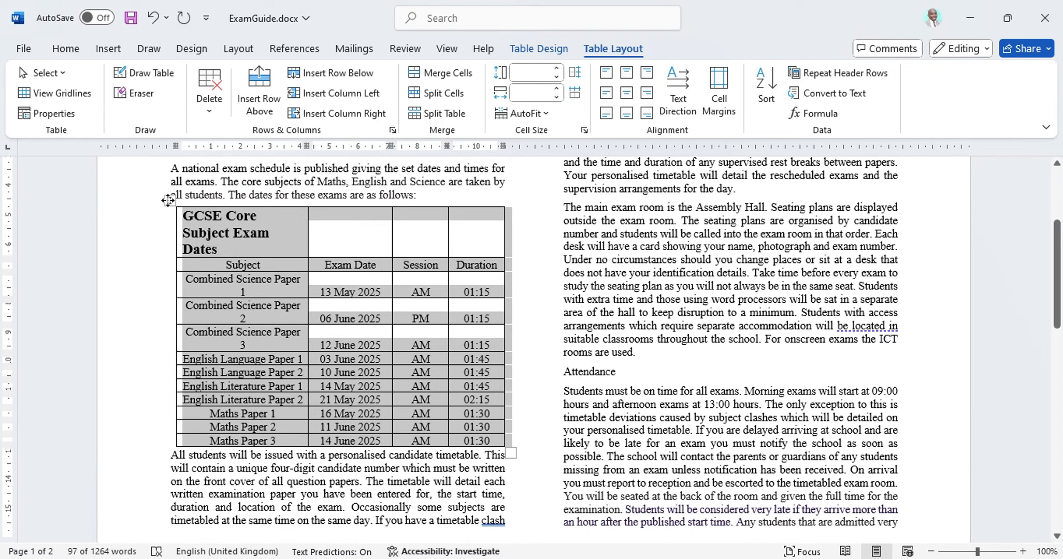
{"action": "left_click", "coordinate": [539, 48]}
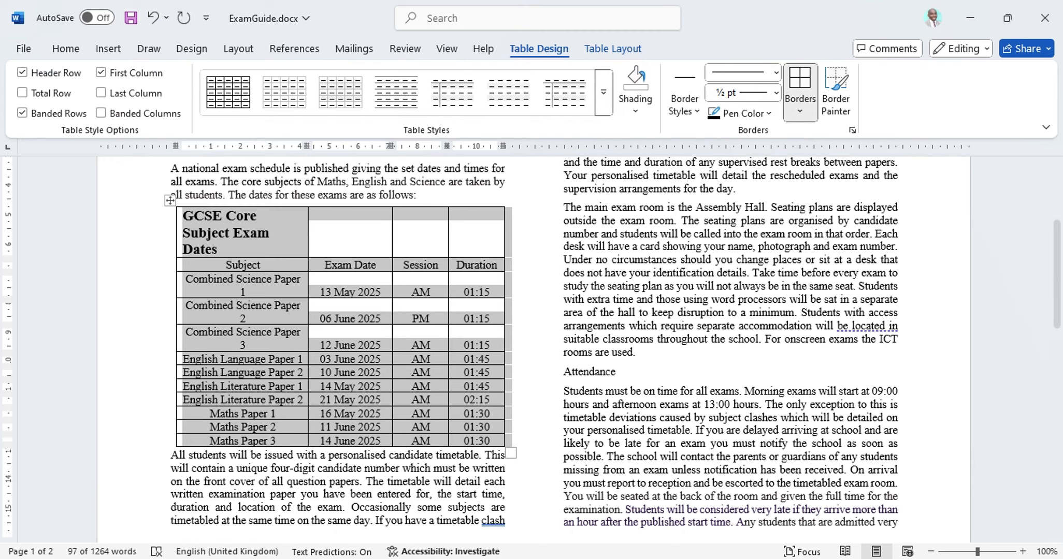
{"action": "key", "text": "alt+Tab"}
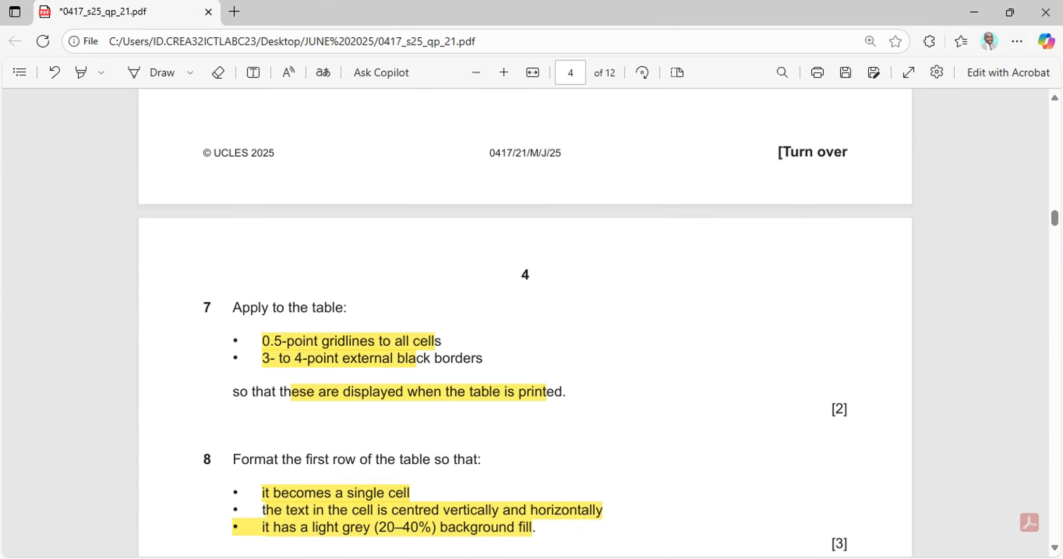
{"action": "key", "text": "alt+Tab"}
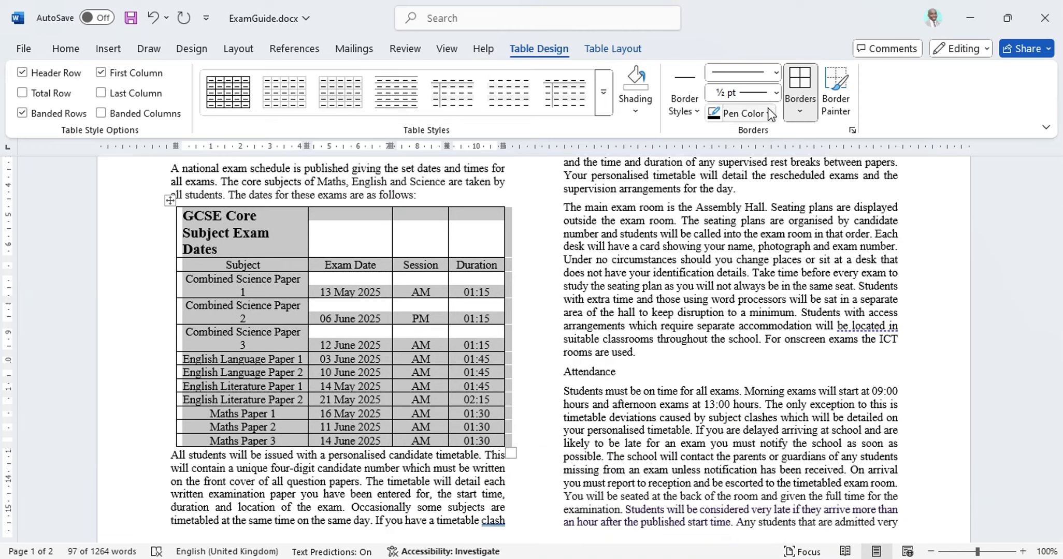
{"action": "left_click", "coordinate": [775, 93]}
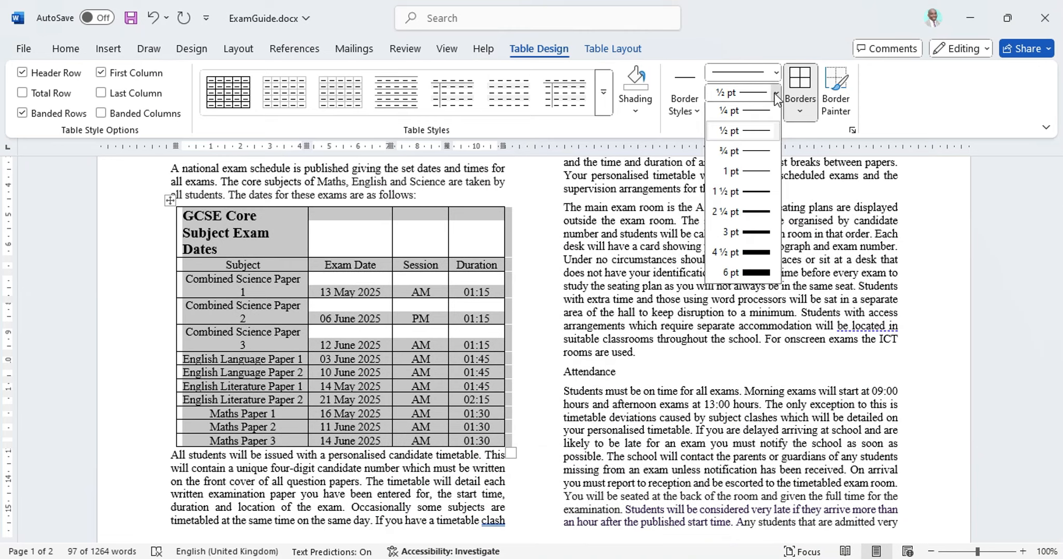
{"action": "left_click", "coordinate": [738, 143]}
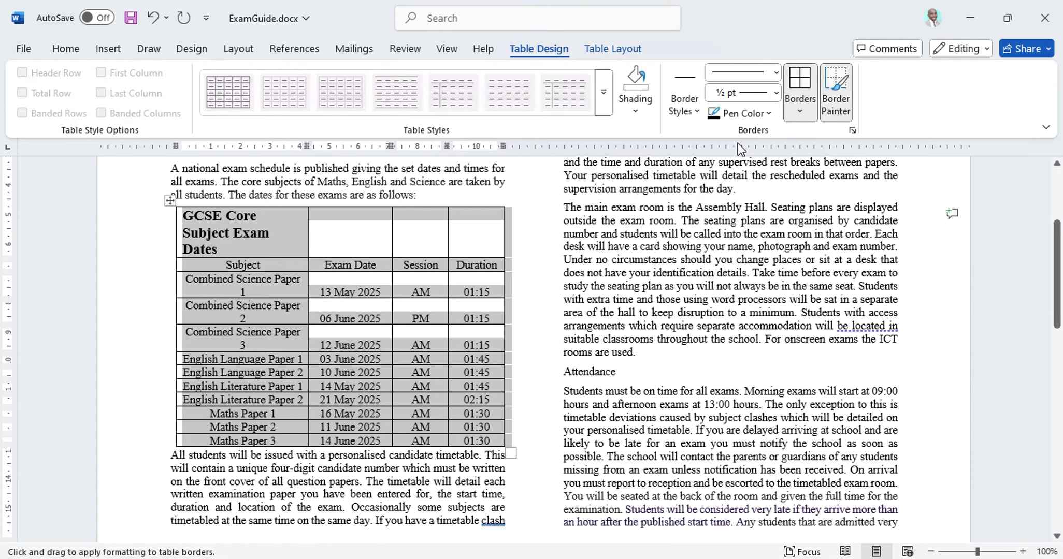
{"action": "left_click", "coordinate": [798, 112]}
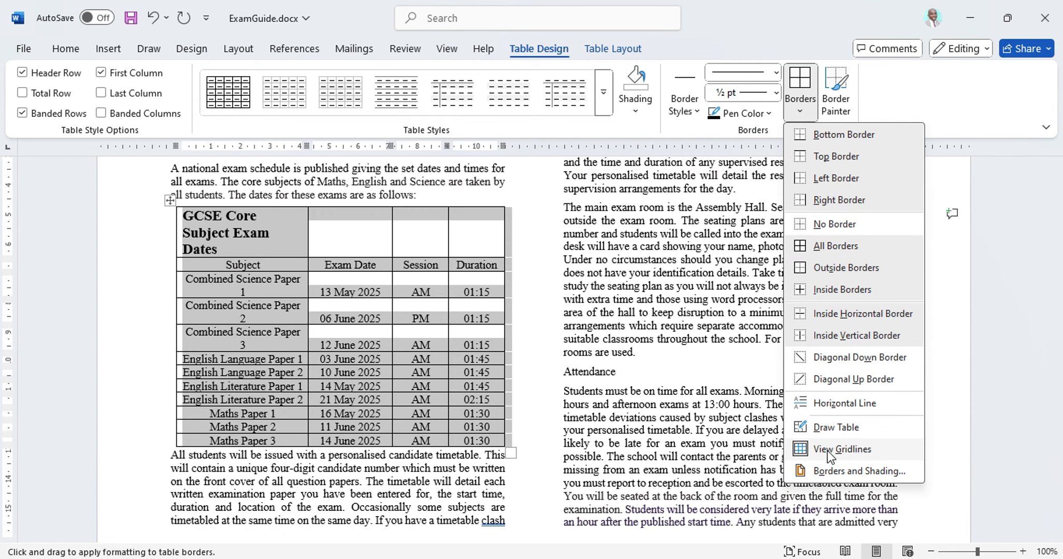
{"action": "left_click", "coordinate": [829, 454]}
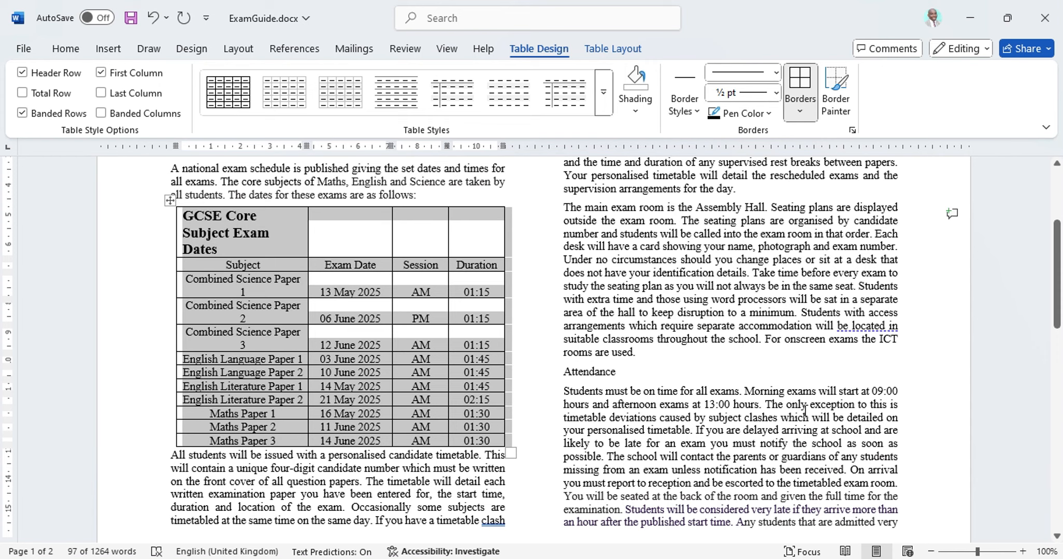
{"action": "left_click", "coordinate": [799, 113]}
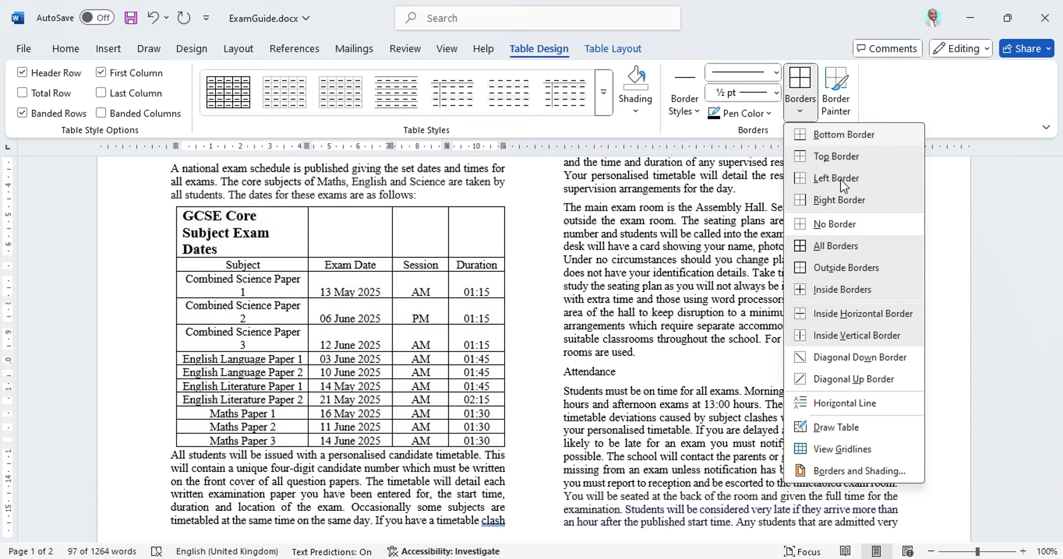
{"action": "left_click", "coordinate": [832, 246]}
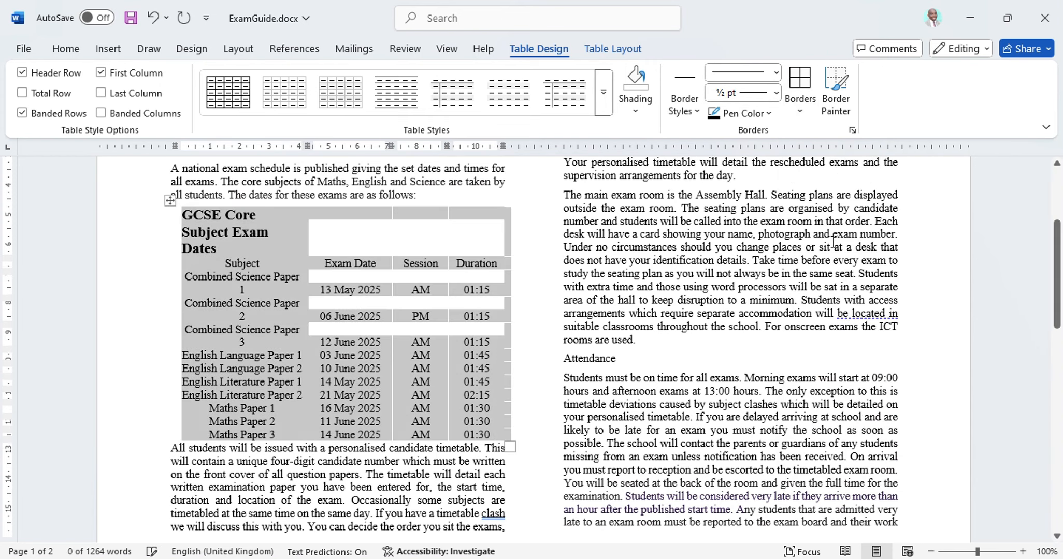
{"action": "left_click", "coordinate": [801, 111]}
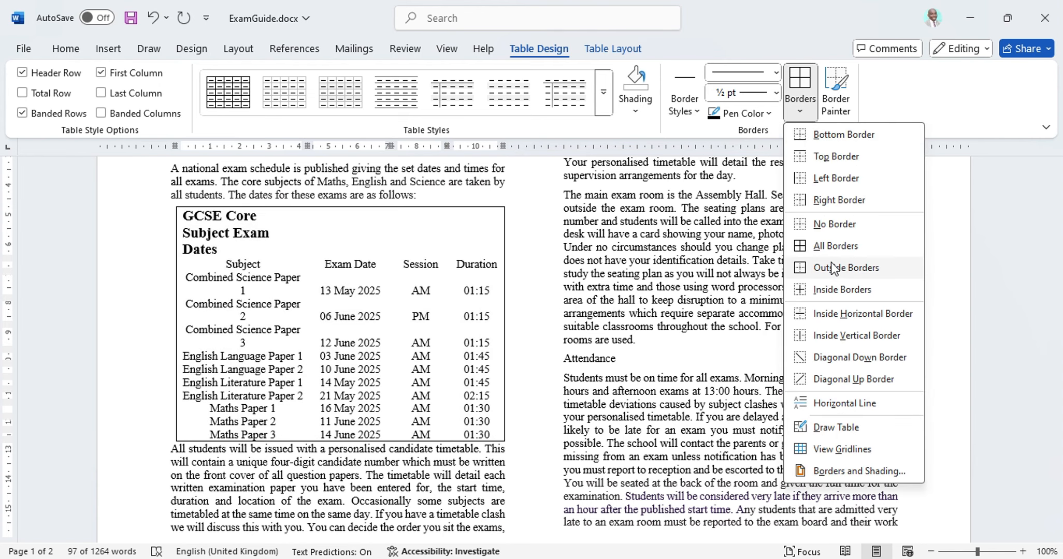
{"action": "left_click", "coordinate": [832, 250]}
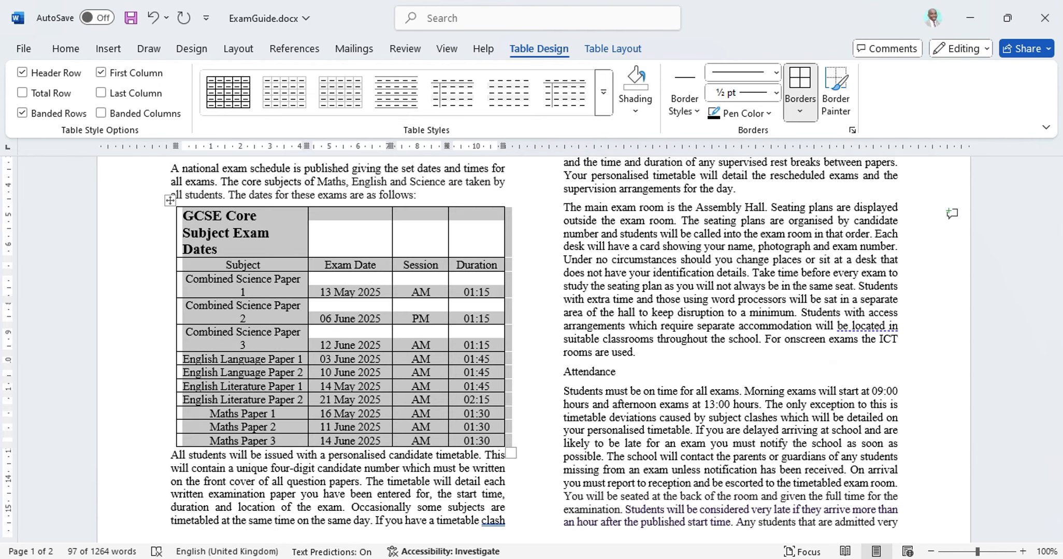
Step: Recheck task 7 in the question paper PDF and turn on the gridline view in ExamGuide.docx
{"action": "left_click", "coordinate": [635, 558]}
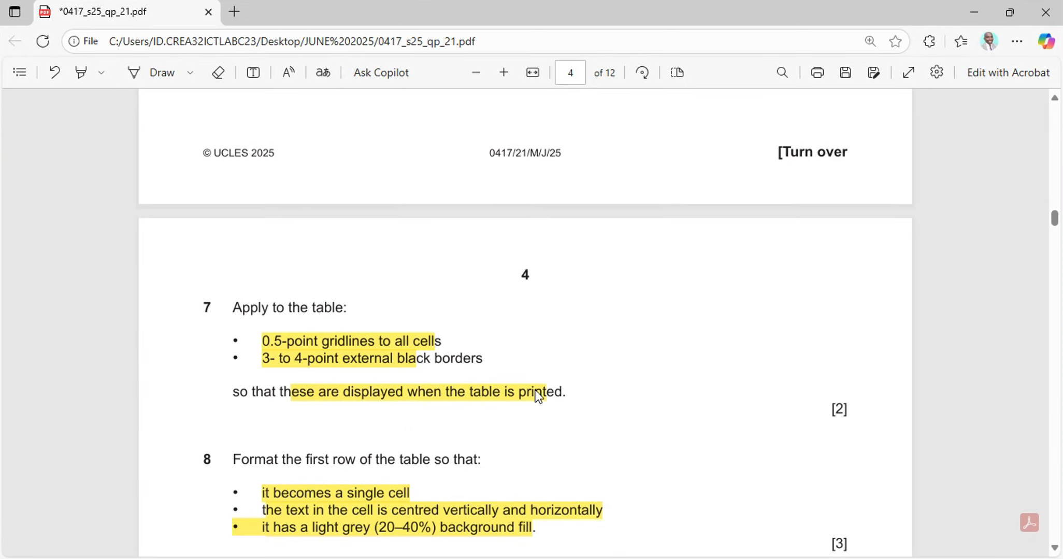
{"action": "left_click", "coordinate": [636, 558]}
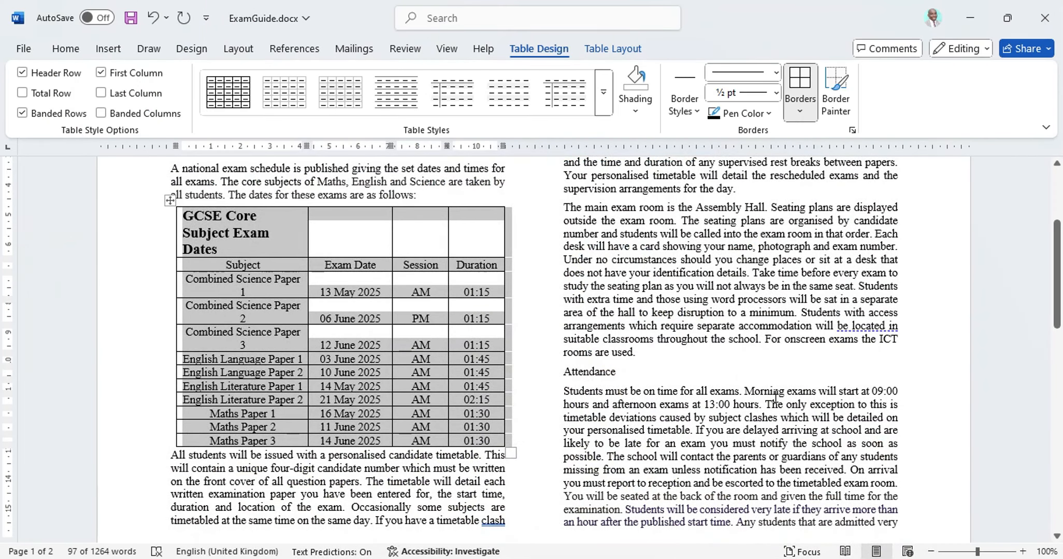
{"action": "left_click", "coordinate": [798, 114]}
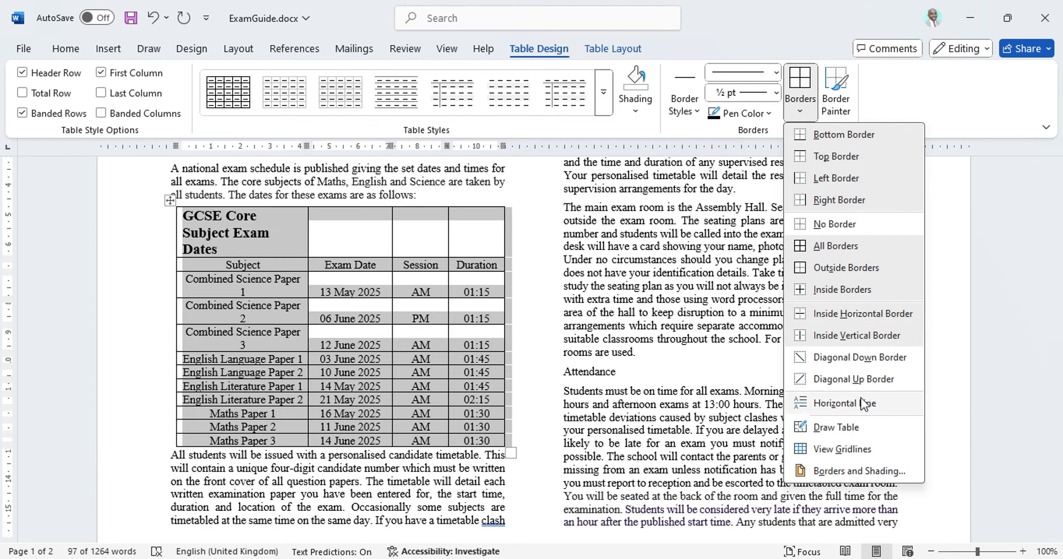
{"action": "left_click", "coordinate": [847, 449]}
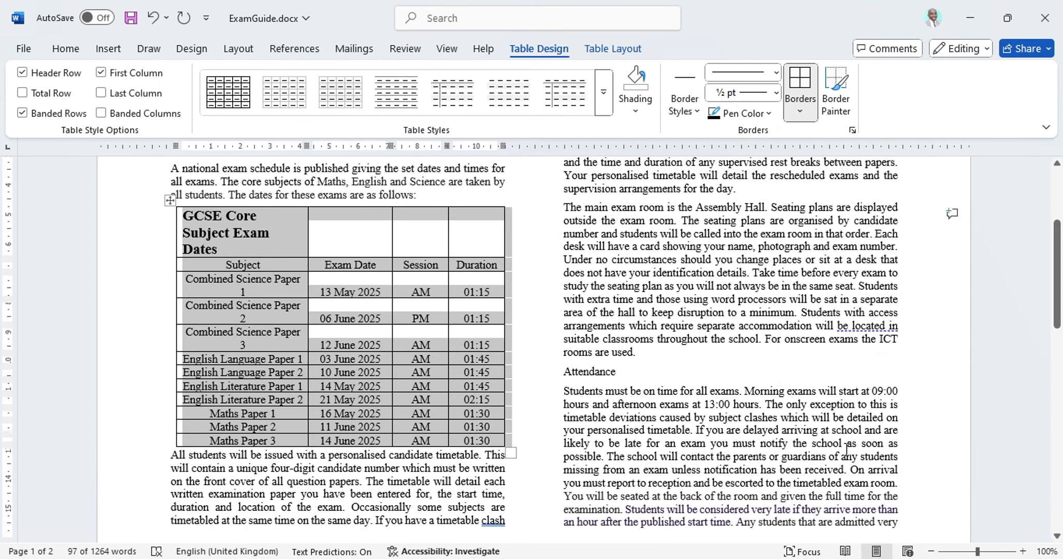
{"action": "left_click", "coordinate": [807, 106]}
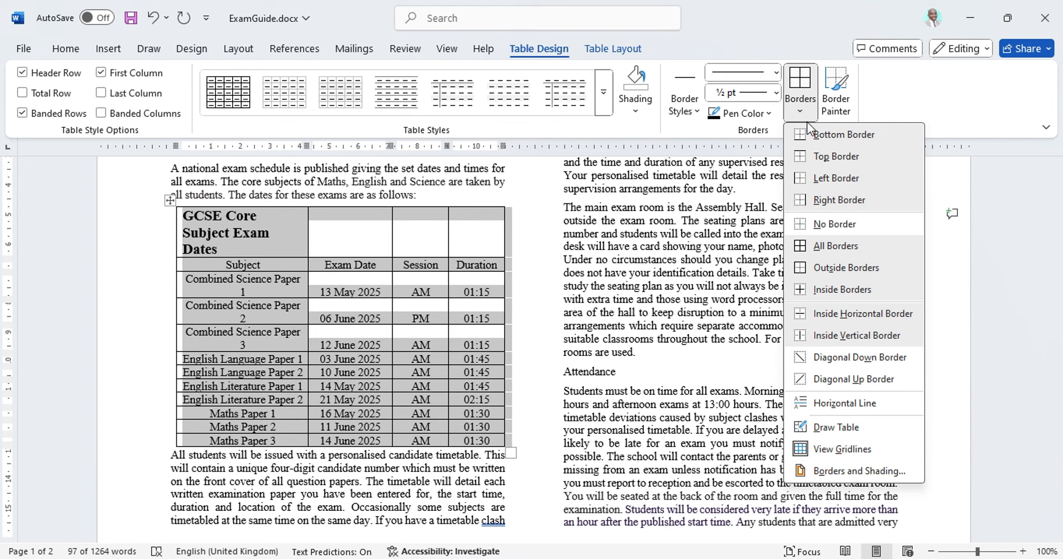
{"action": "left_click", "coordinate": [835, 449]}
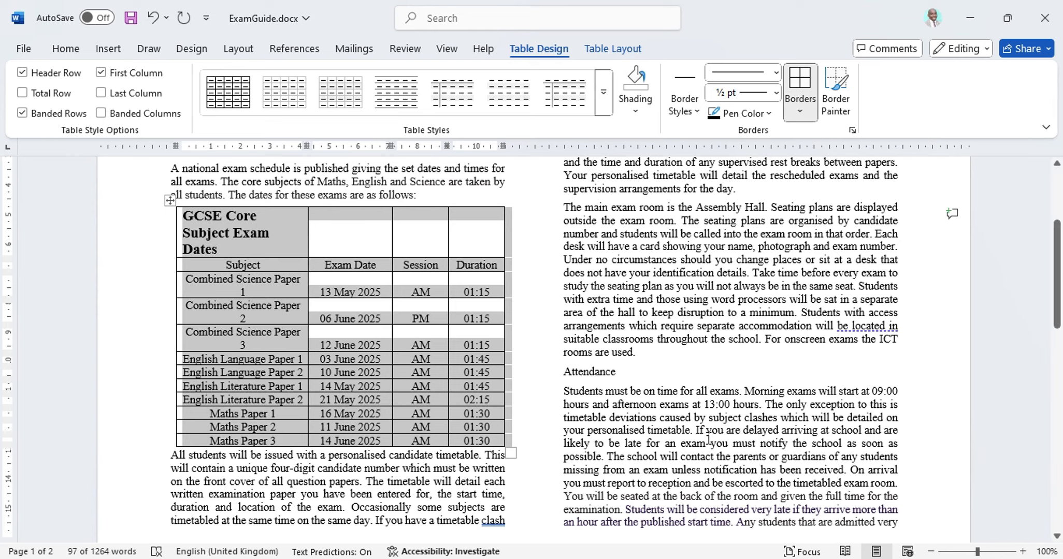
Step: Apply 3 pt outside borders around the whole GCSE Core Subject Exam Dates table
{"action": "key", "text": "alt+Tab"}
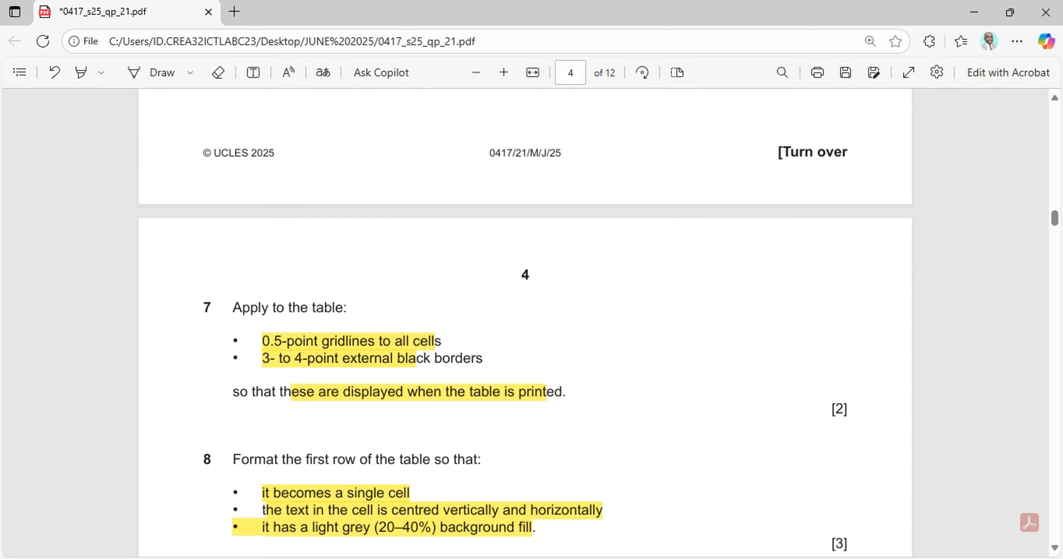
{"action": "key", "text": "alt+Tab"}
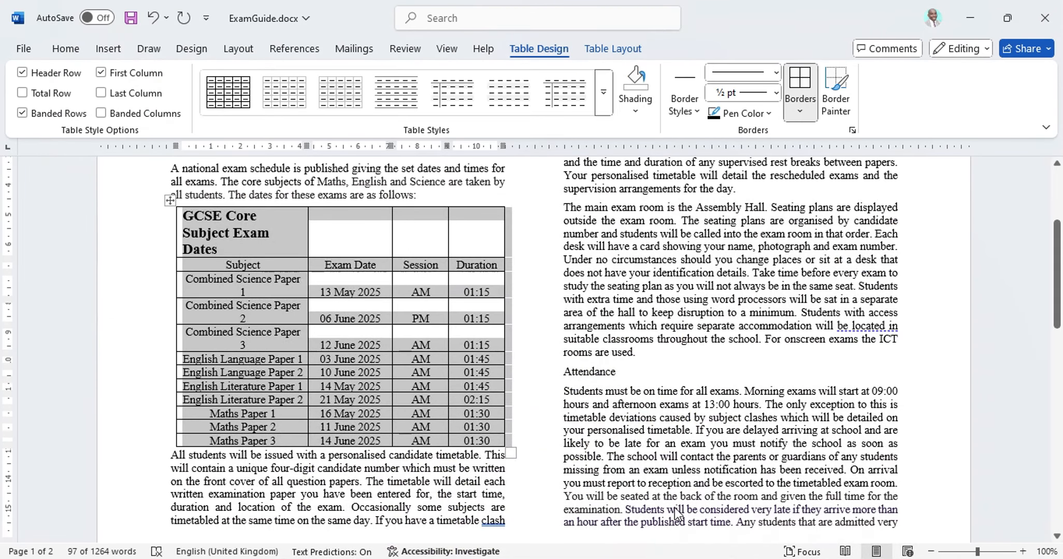
{"action": "left_click", "coordinate": [775, 95]}
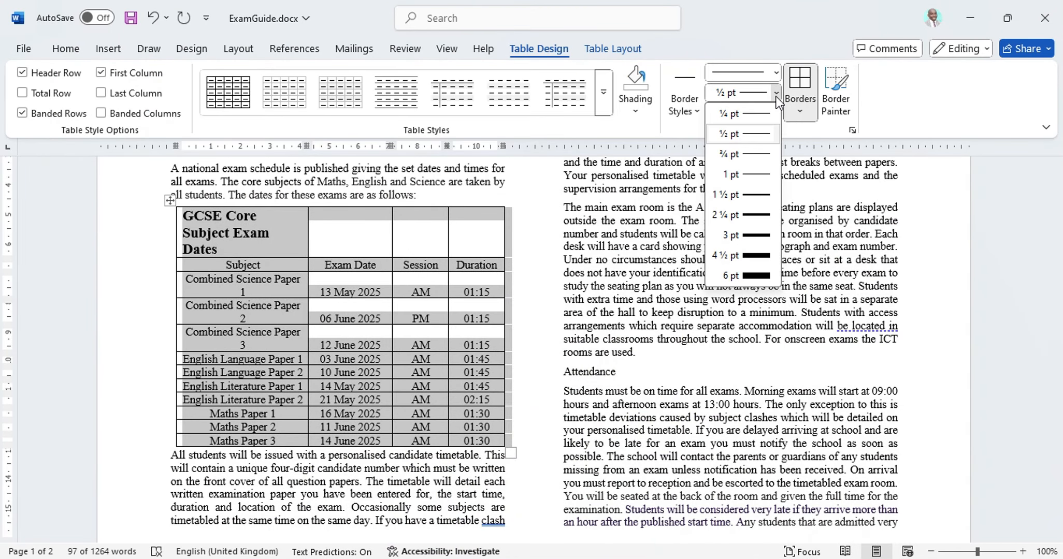
{"action": "left_click", "coordinate": [745, 242]}
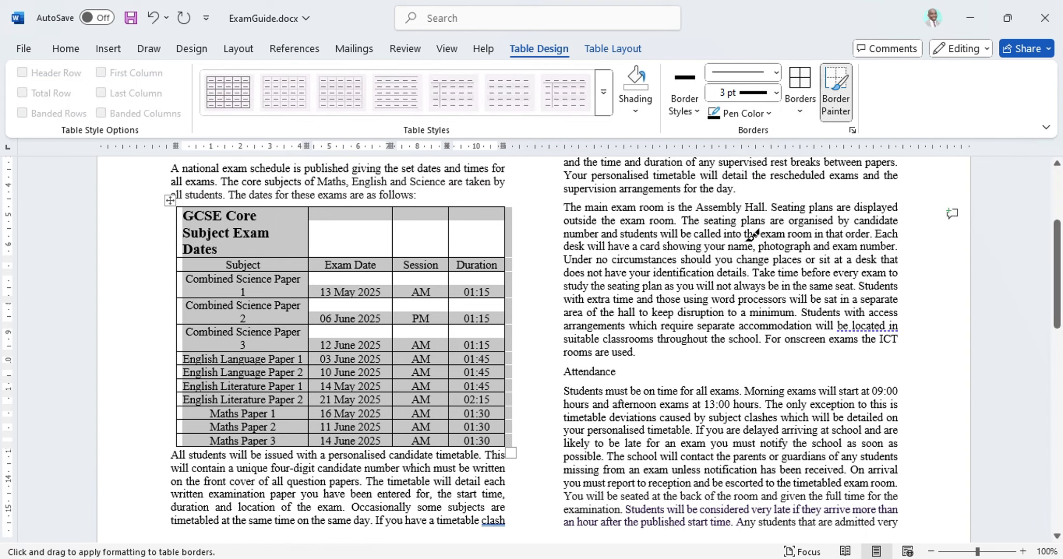
{"action": "left_click", "coordinate": [808, 105]}
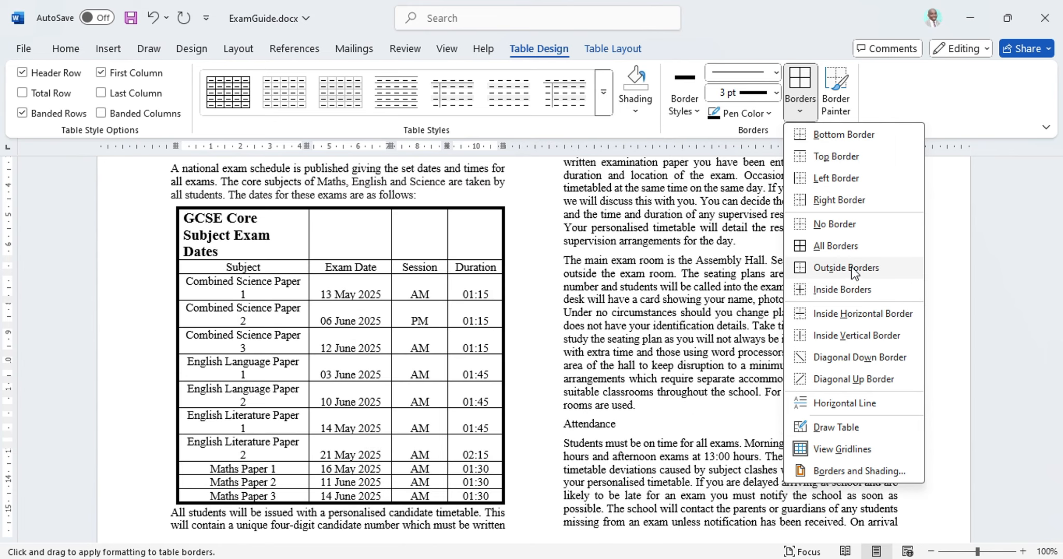
{"action": "left_click", "coordinate": [846, 267]}
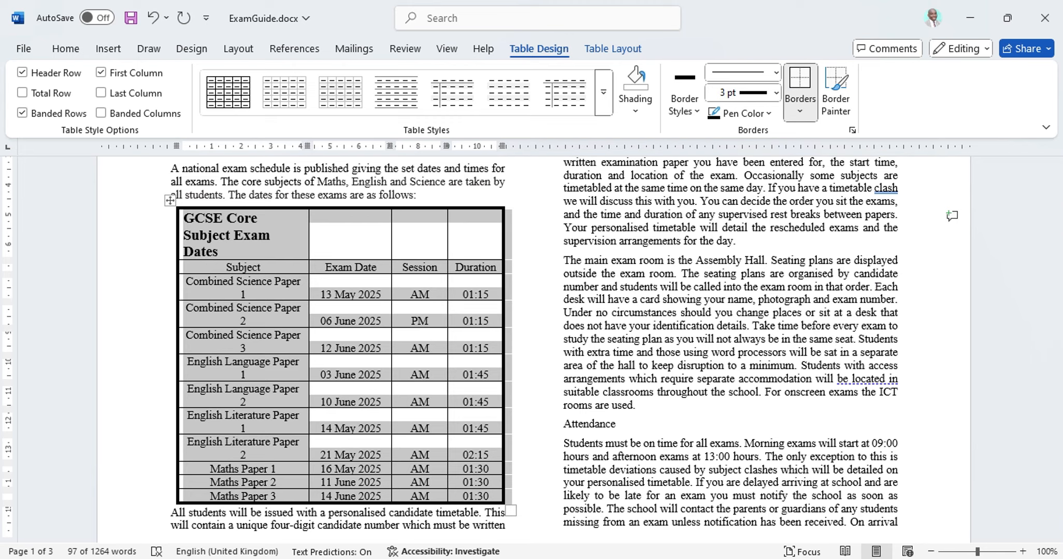
Step: Check the black border requirement of task 7 in the question paper and set the table's border pen colour to Automatic
{"action": "left_click", "coordinate": [636, 557]}
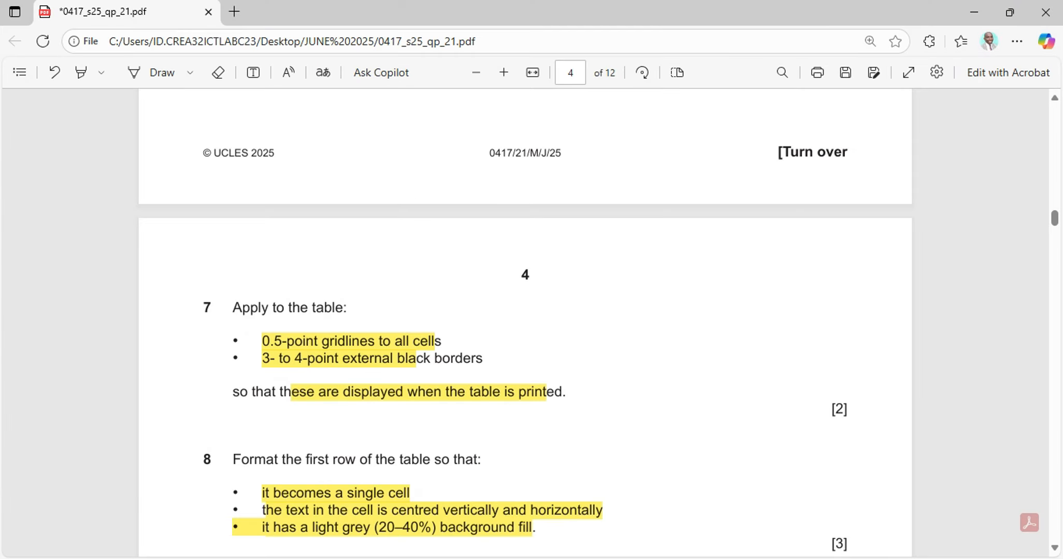
{"action": "scroll", "coordinate": [389, 451], "scroll_direction": "down", "scroll_amount": 1}
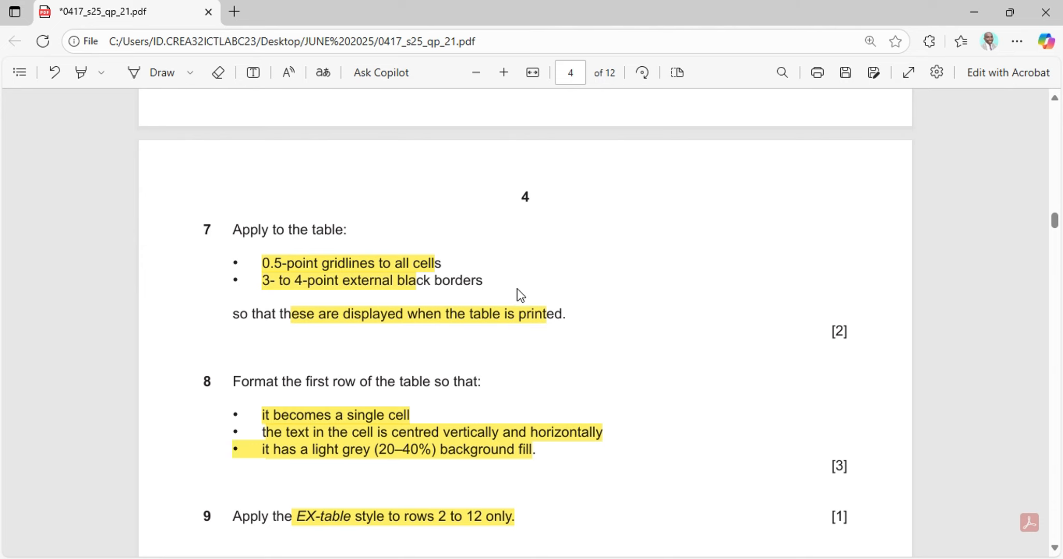
{"action": "key", "text": "alt+Tab"}
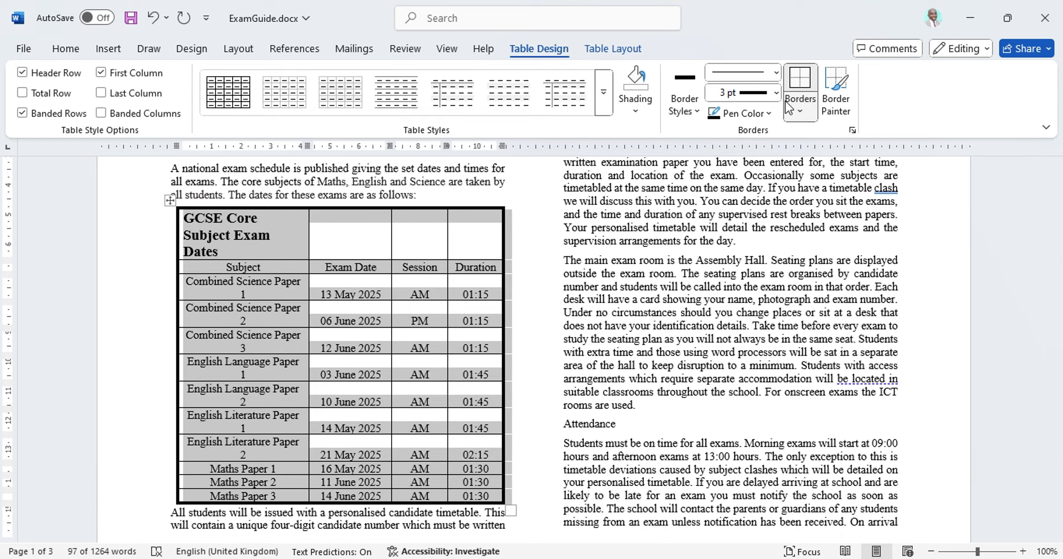
{"action": "left_click", "coordinate": [694, 113]}
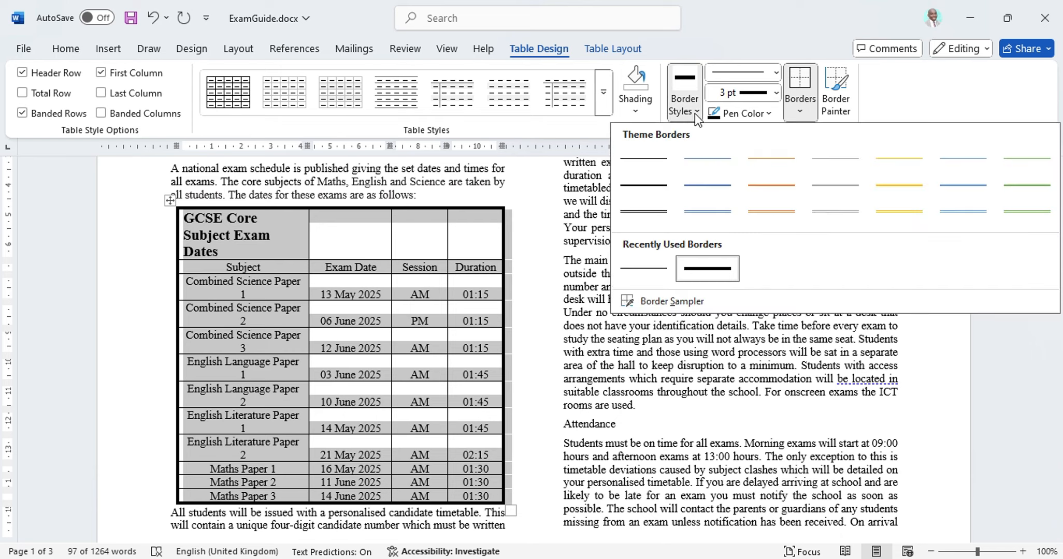
{"action": "left_click", "coordinate": [695, 111]}
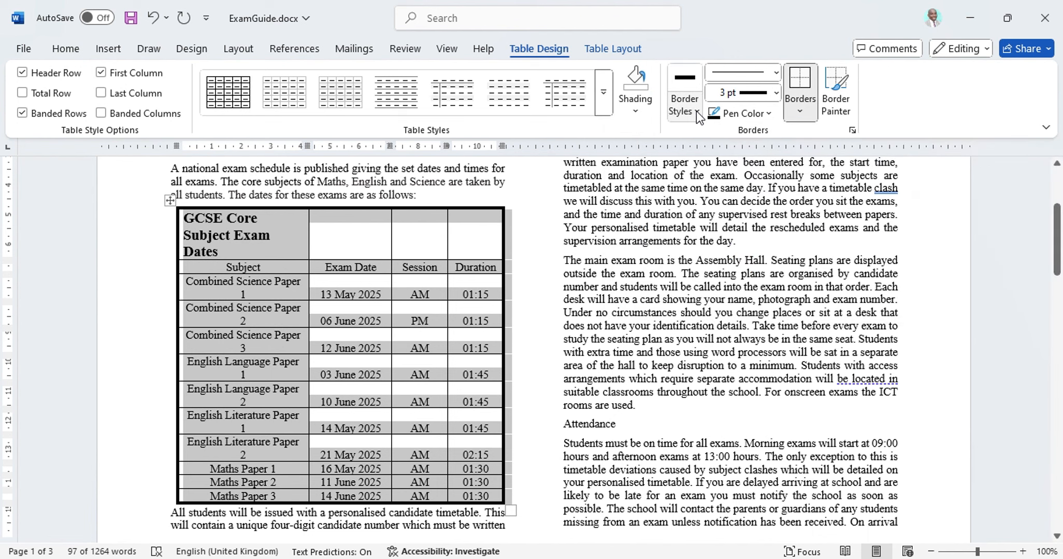
{"action": "left_click", "coordinate": [769, 114]}
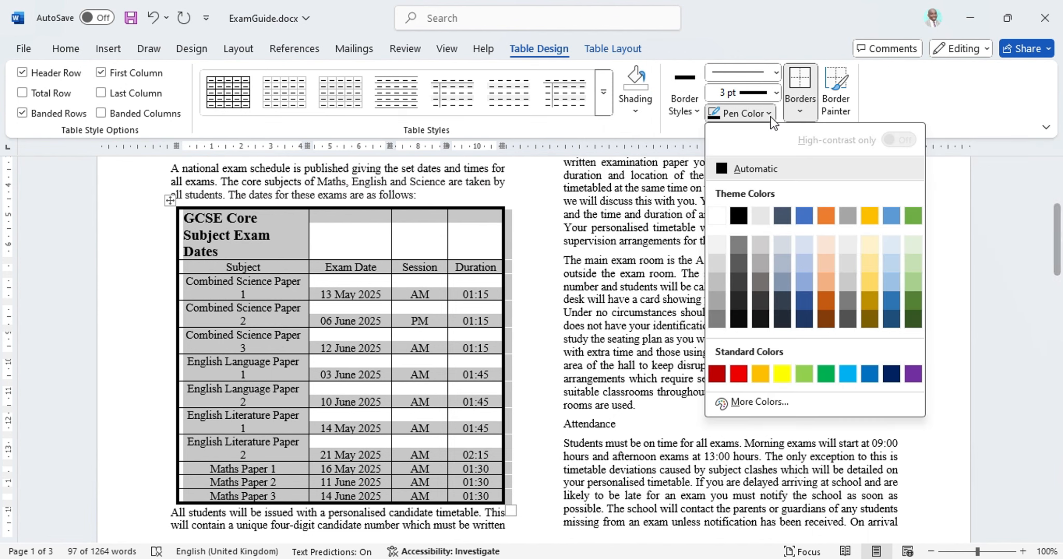
{"action": "left_click", "coordinate": [724, 170]}
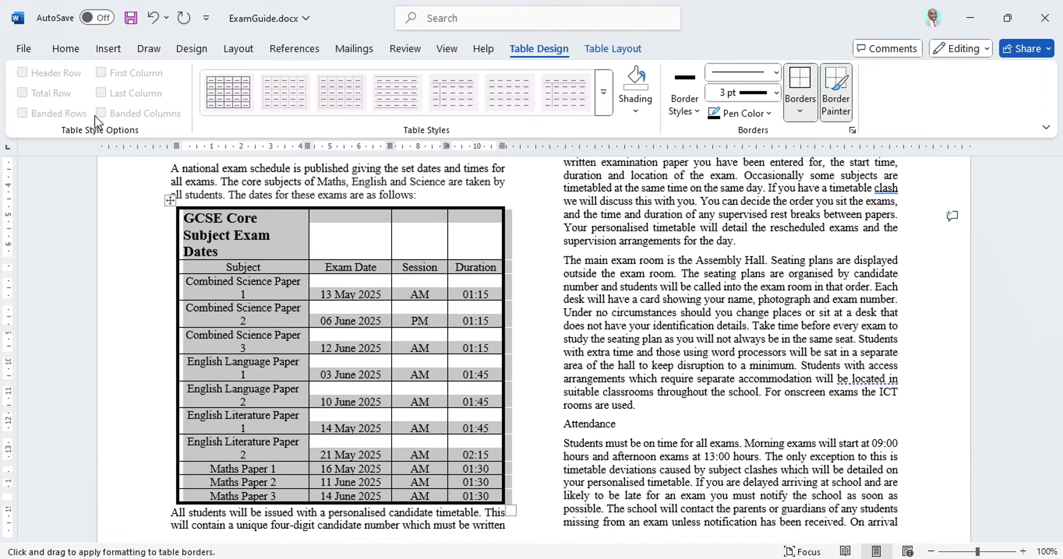
Step: Examine the table's gridlines and borders in the print preview, and return to the document
{"action": "left_click", "coordinate": [18, 49]}
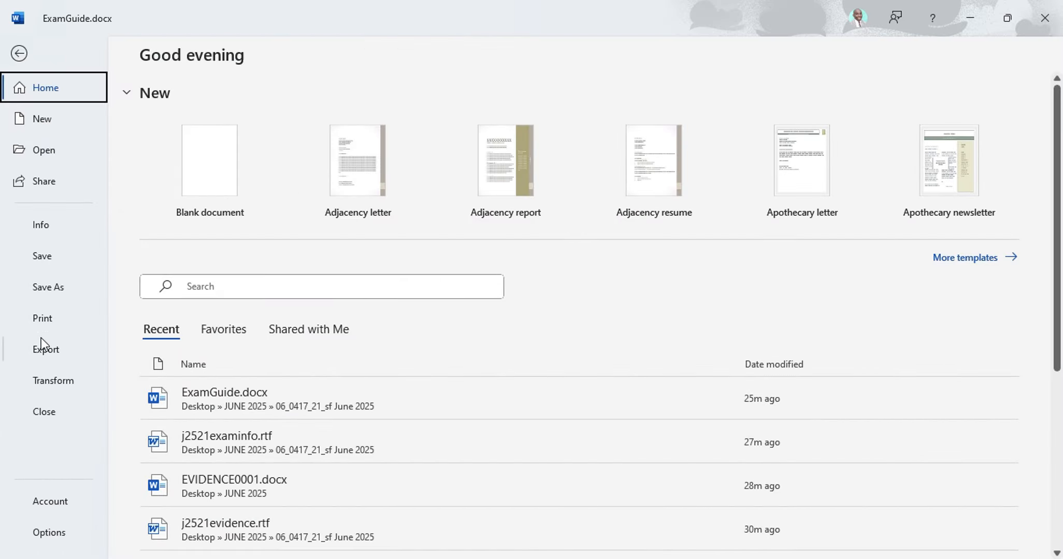
{"action": "left_click", "coordinate": [50, 320]}
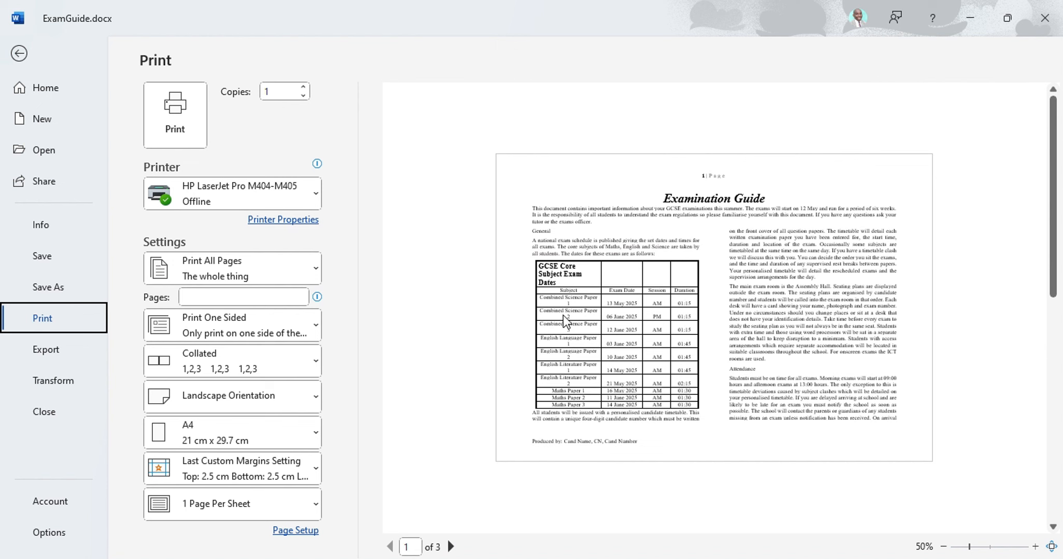
{"action": "left_click", "coordinate": [20, 54]}
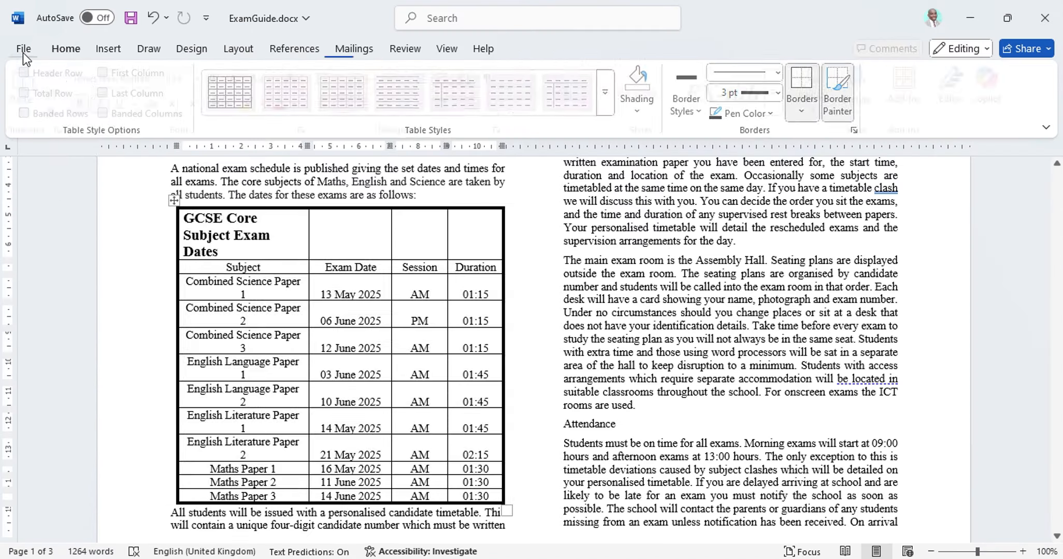
Step: Read tasks 8 to 10 in the question paper PDF, and merge the table's first row in ExamGuide.docx into a single cell
{"action": "key", "text": "alt+Tab"}
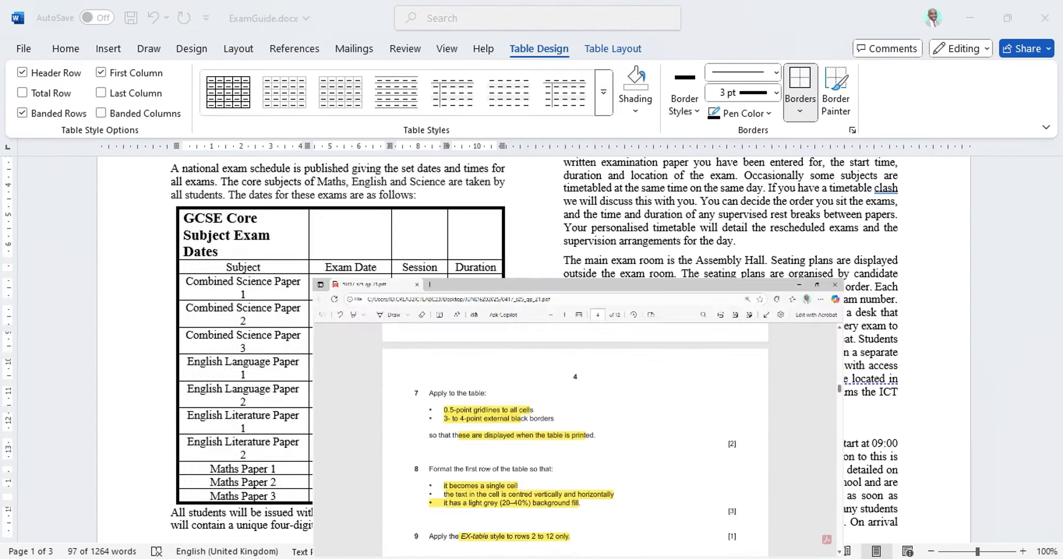
{"action": "scroll", "coordinate": [373, 368], "scroll_direction": "down", "scroll_amount": 2}
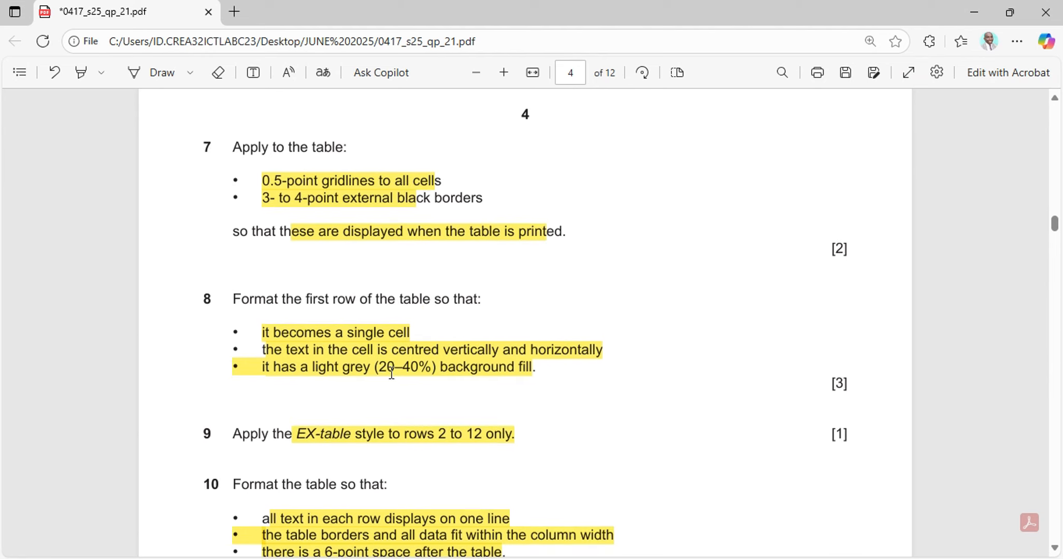
{"action": "scroll", "coordinate": [389, 365], "scroll_direction": "down", "scroll_amount": 2}
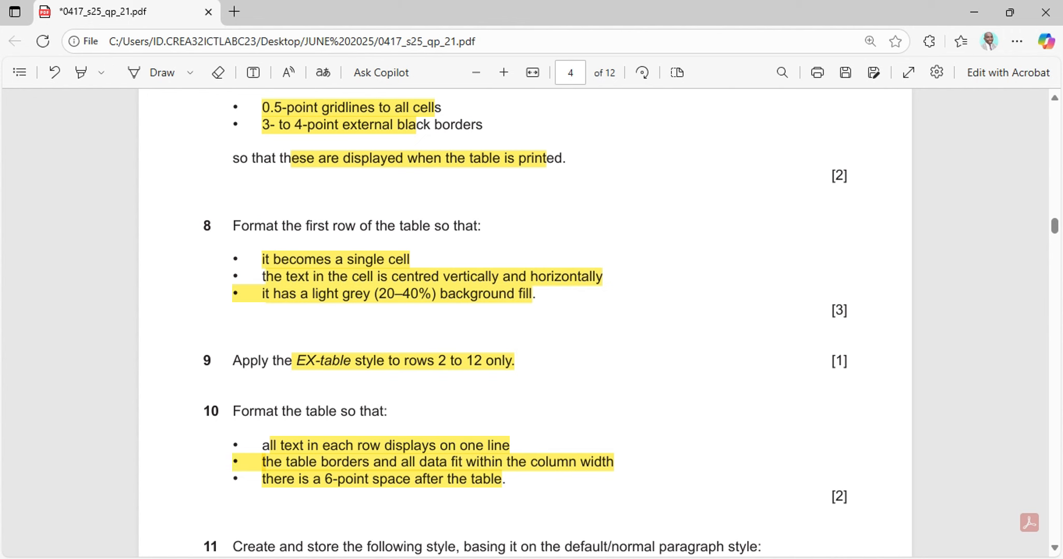
{"action": "key", "text": "alt+Tab"}
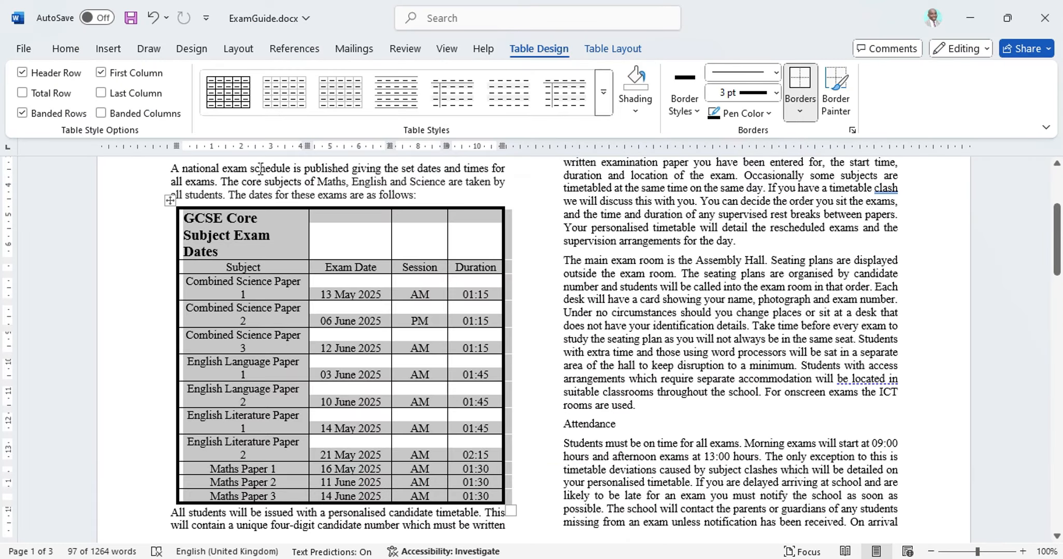
{"action": "left_click", "coordinate": [250, 259]}
{"action": "left_click_drag", "start_coordinate": [488, 230], "coordinate": [255, 249]}
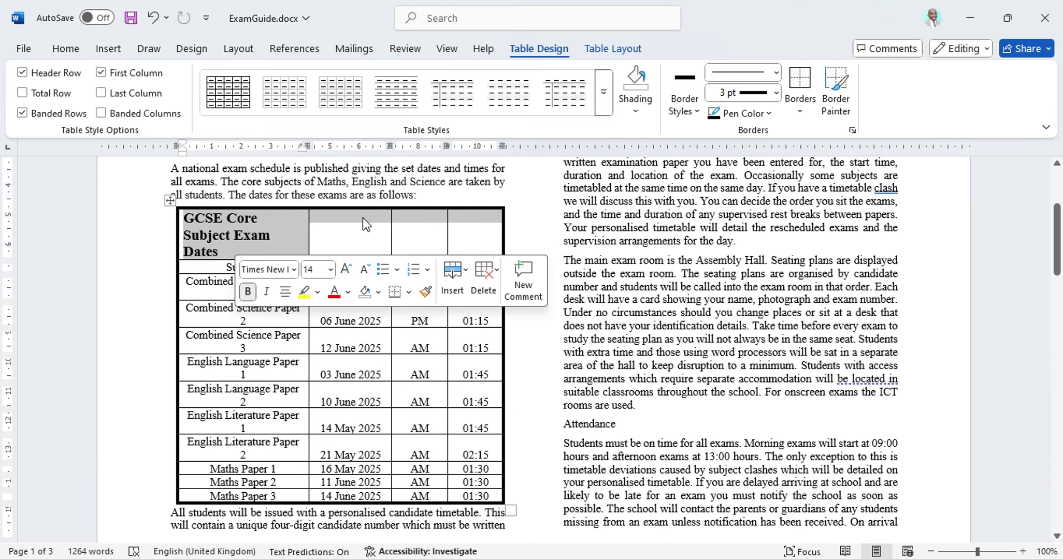
{"action": "left_click", "coordinate": [614, 49]}
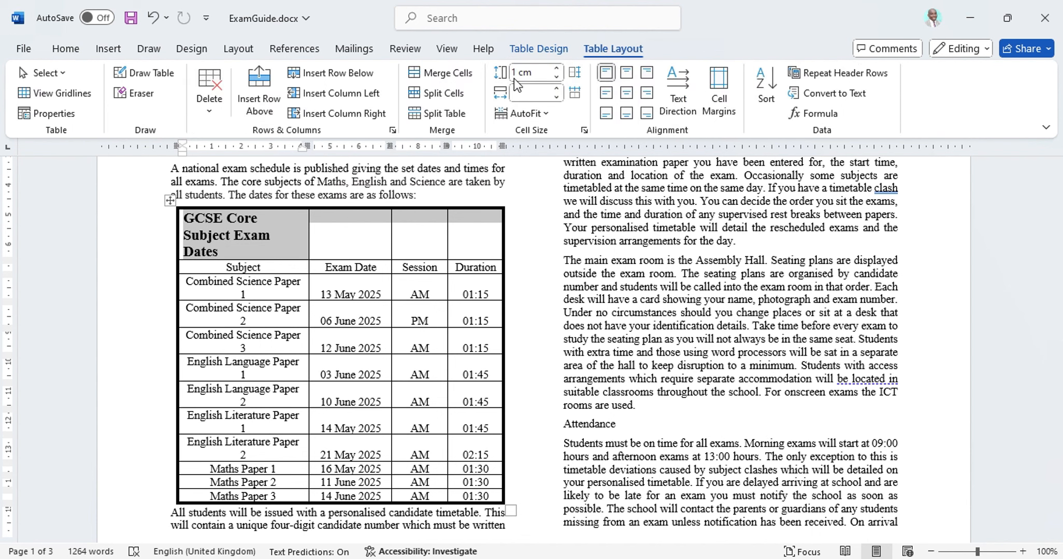
{"action": "left_click", "coordinate": [459, 78]}
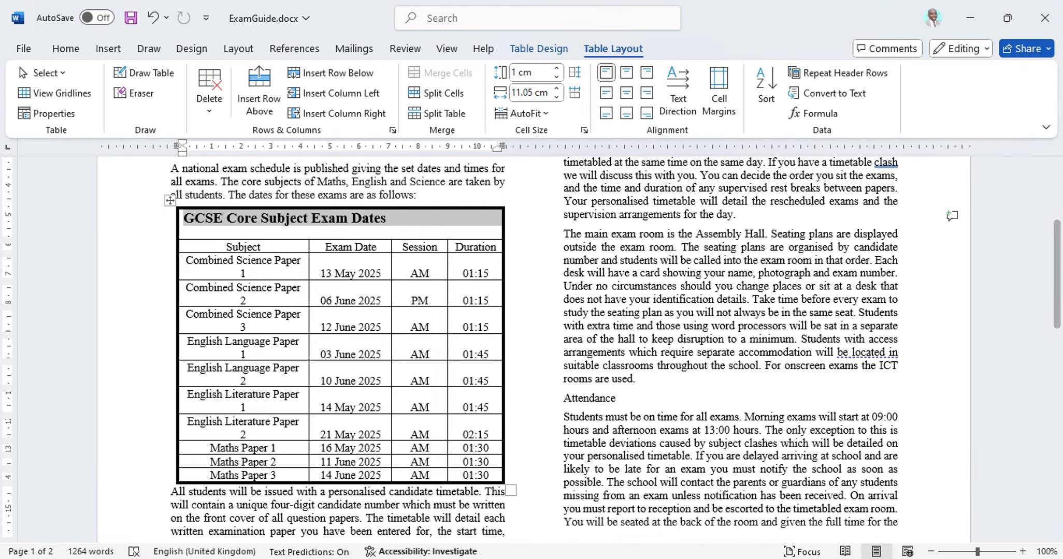
Step: Centre the title text in the table's merged first row horizontally and vertically, checking it against task 8 of the question paper PDF
{"action": "left_click", "coordinate": [634, 558]}
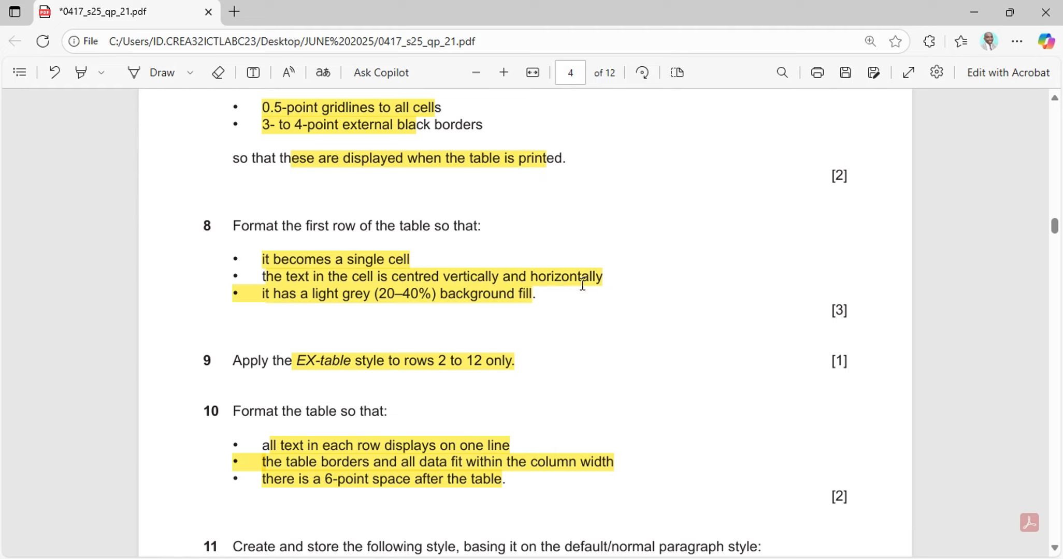
{"action": "key", "text": "alt+Tab"}
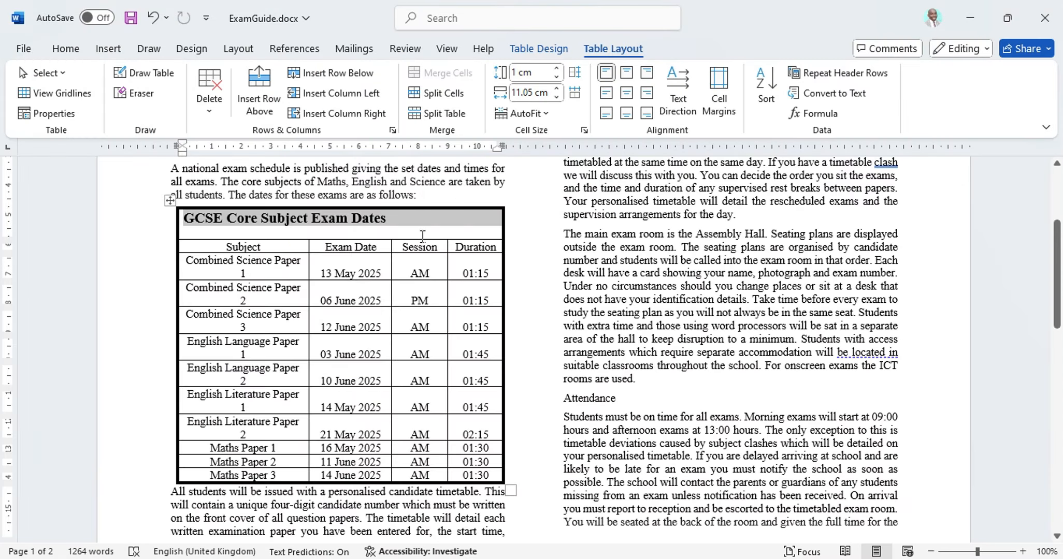
{"action": "left_click", "coordinate": [627, 94]}
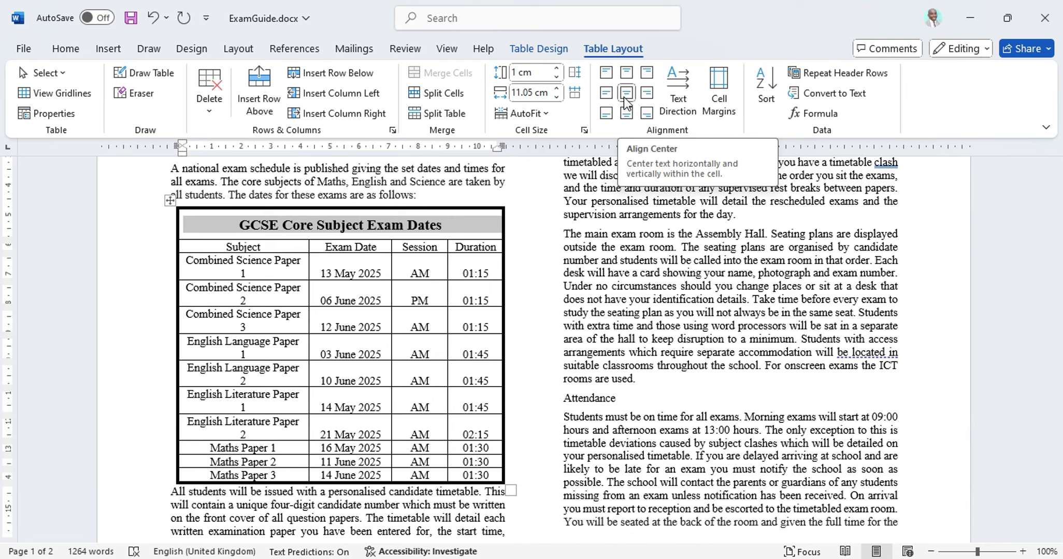
{"action": "key", "text": "alt+Tab"}
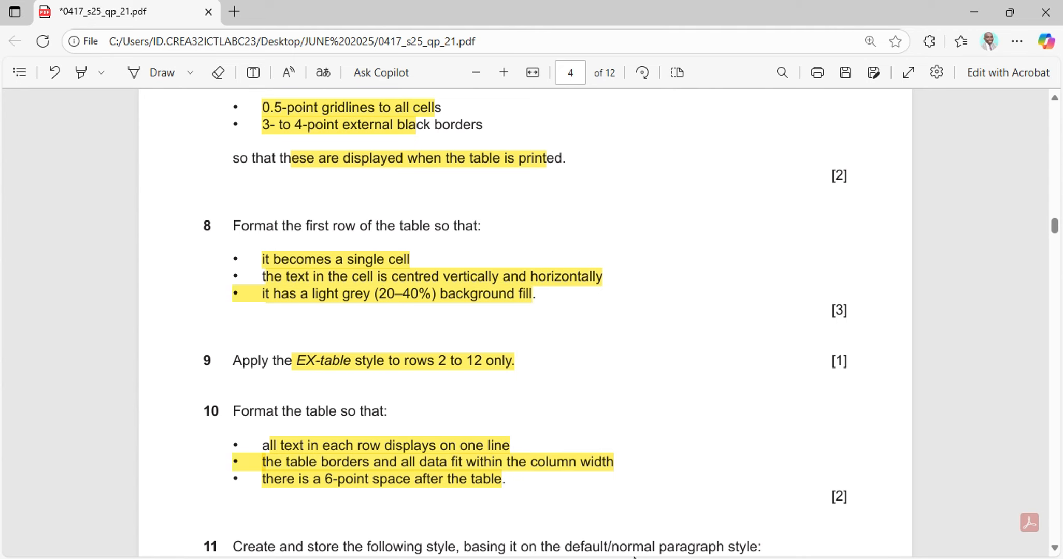
{"action": "key", "text": "alt+Tab"}
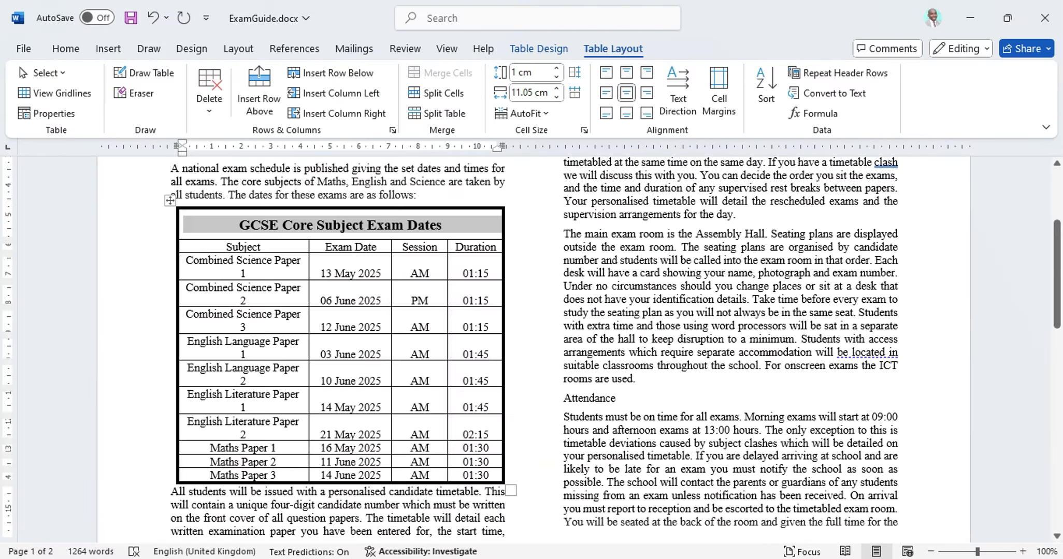
{"action": "key", "text": "alt+Tab"}
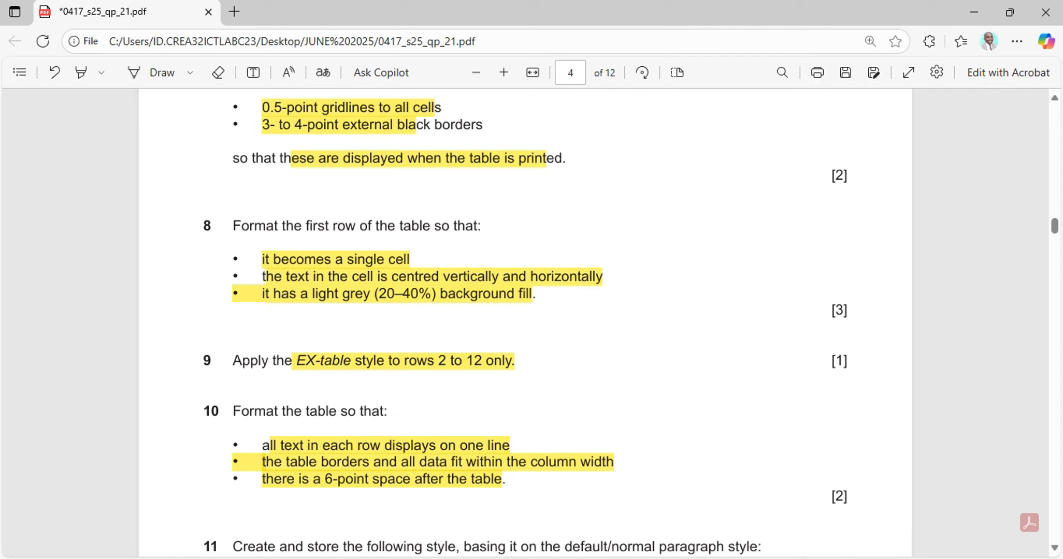
Step: Fill the table's merged first row in ExamGuide.docx with a light grey shade, following the 20–40% requirement of task 8
{"action": "key", "text": "alt+Tab"}
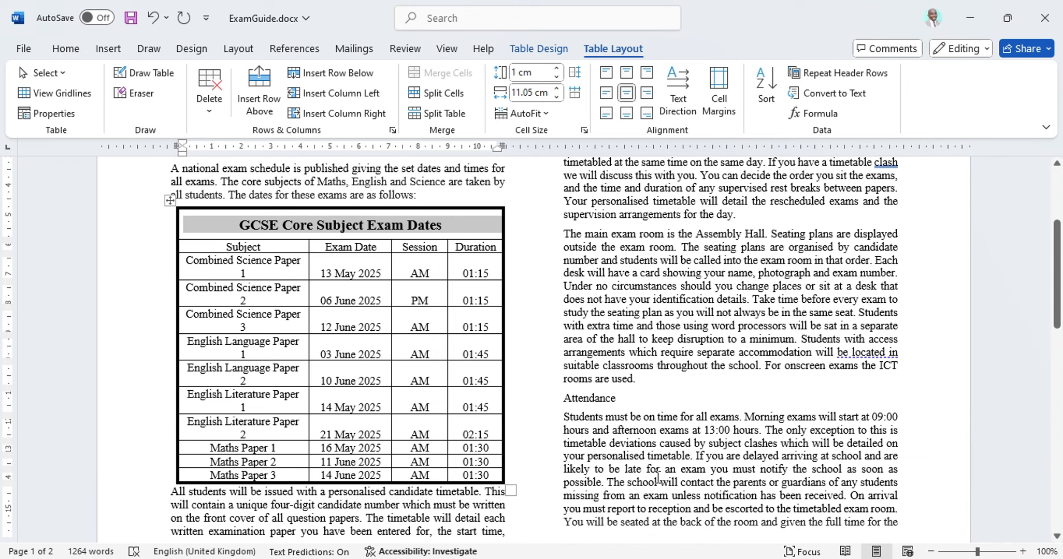
{"action": "key", "text": "alt+Tab"}
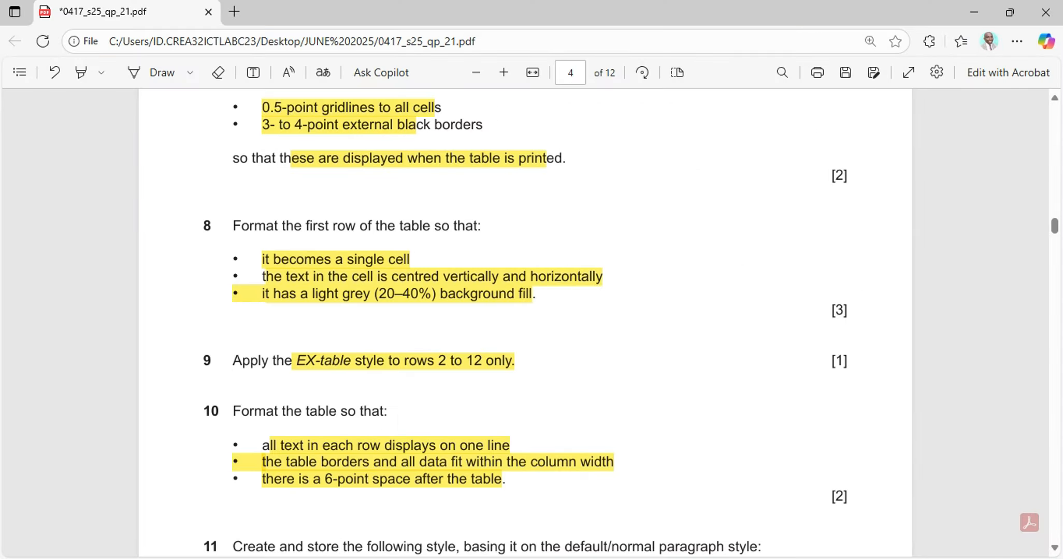
{"action": "key", "text": "alt+Tab"}
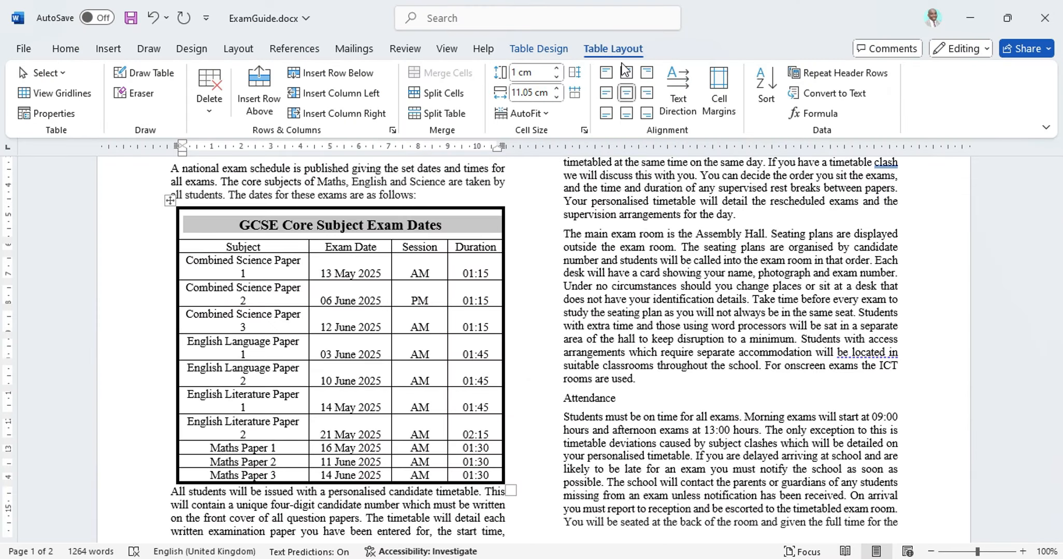
{"action": "left_click", "coordinate": [539, 49]}
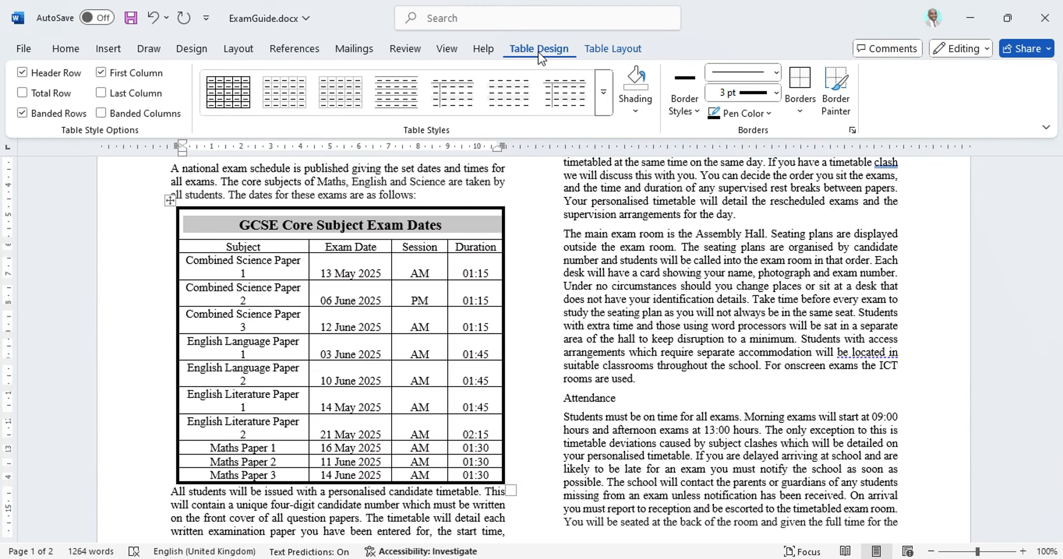
{"action": "left_click", "coordinate": [635, 110]}
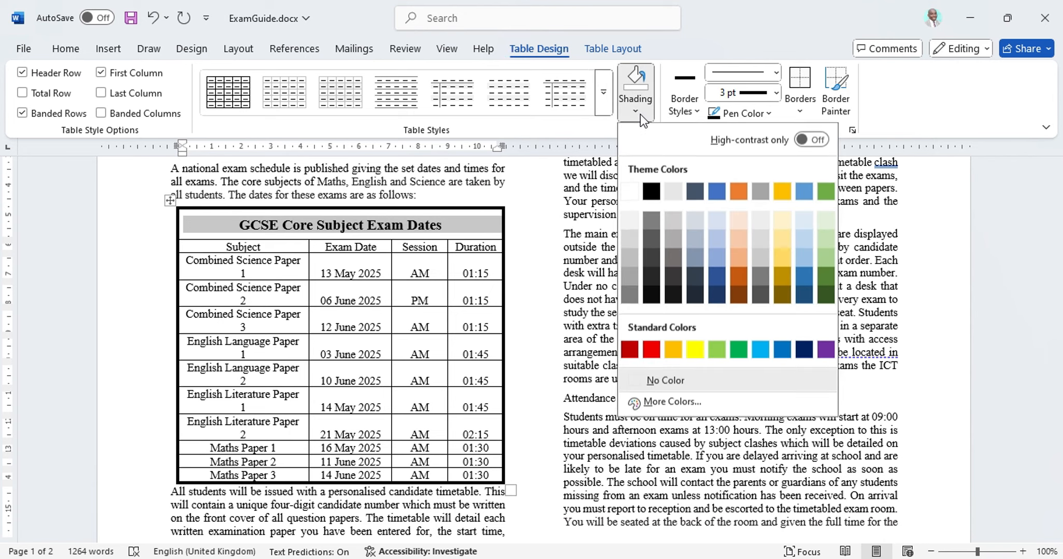
{"action": "left_click", "coordinate": [631, 275]}
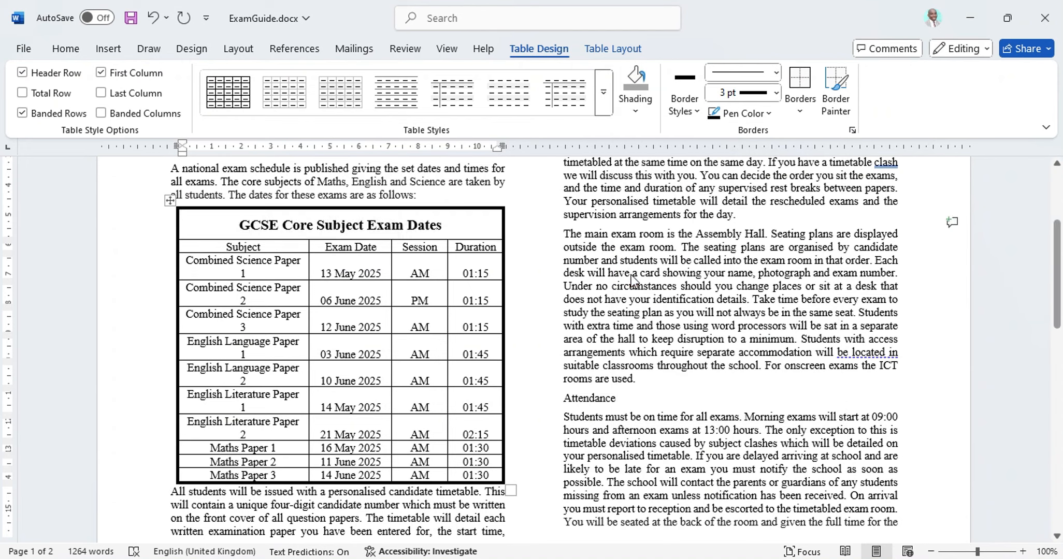
Step: Check task 9 in the question paper PDF and apply the EX-table style to rows 2 to 12 of the table in ExamGuide.docx
{"action": "key", "text": "alt+Tab"}
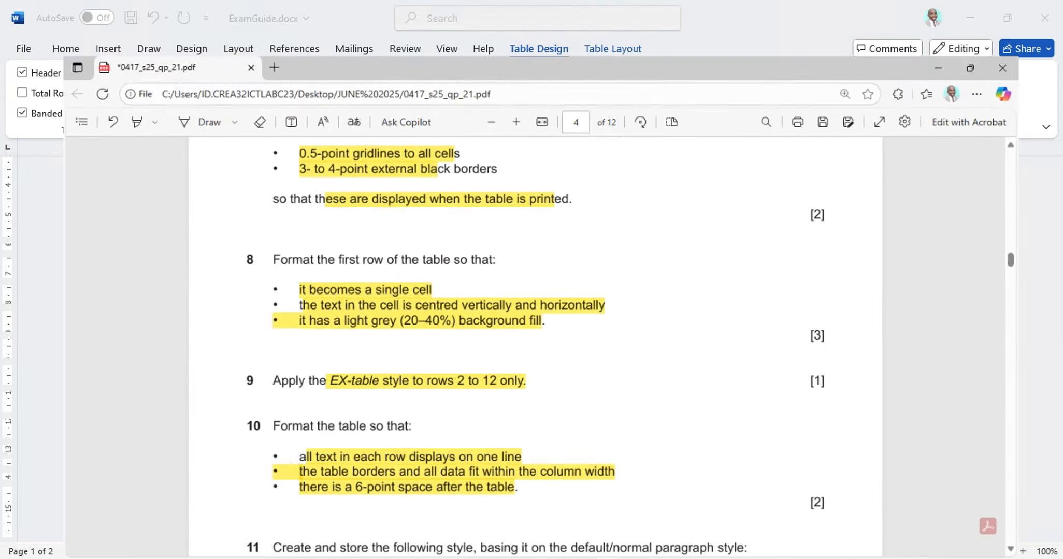
{"action": "scroll", "coordinate": [475, 284], "scroll_direction": "down", "scroll_amount": 3}
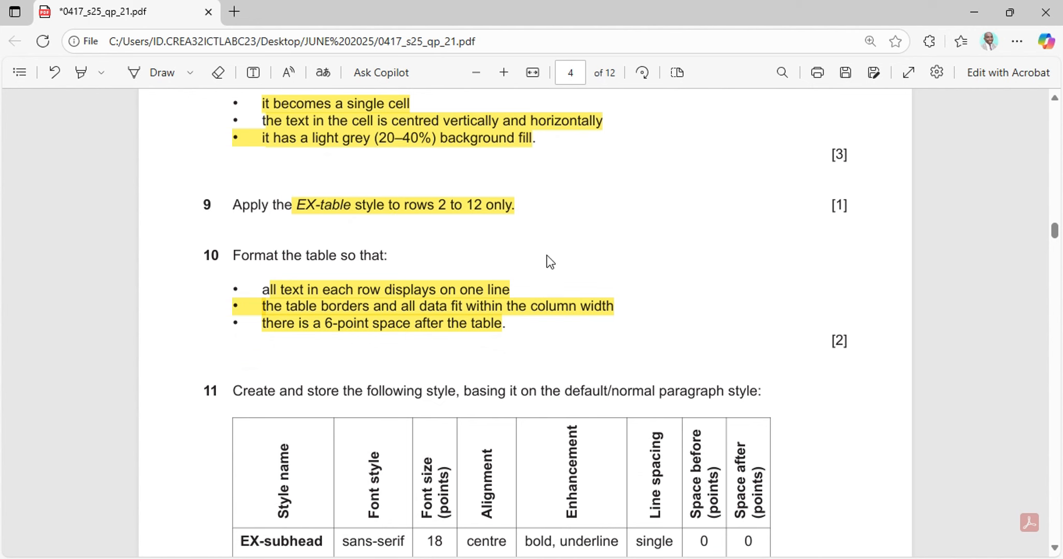
{"action": "key", "text": "alt+Tab"}
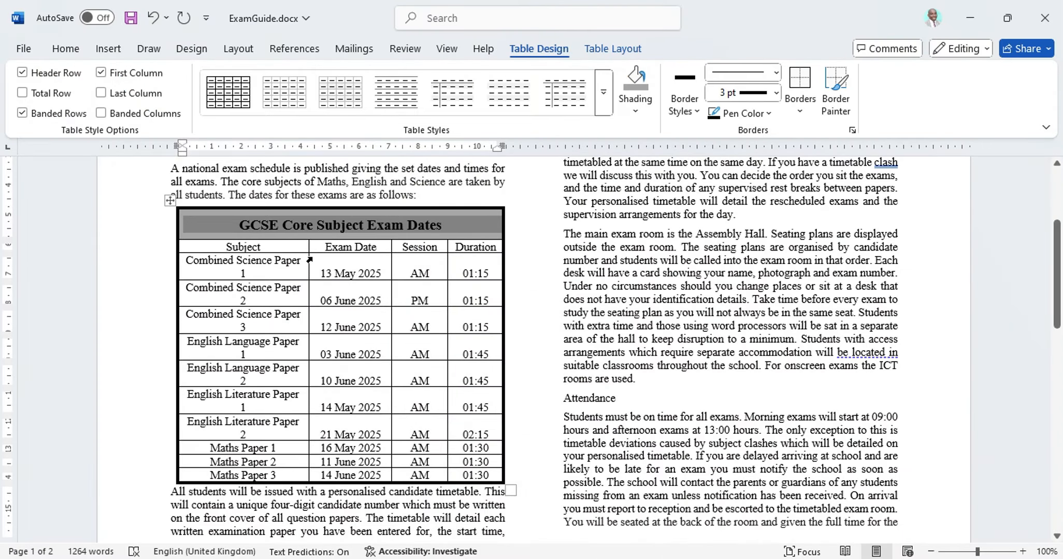
{"action": "left_click_drag", "start_coordinate": [199, 246], "coordinate": [471, 471]}
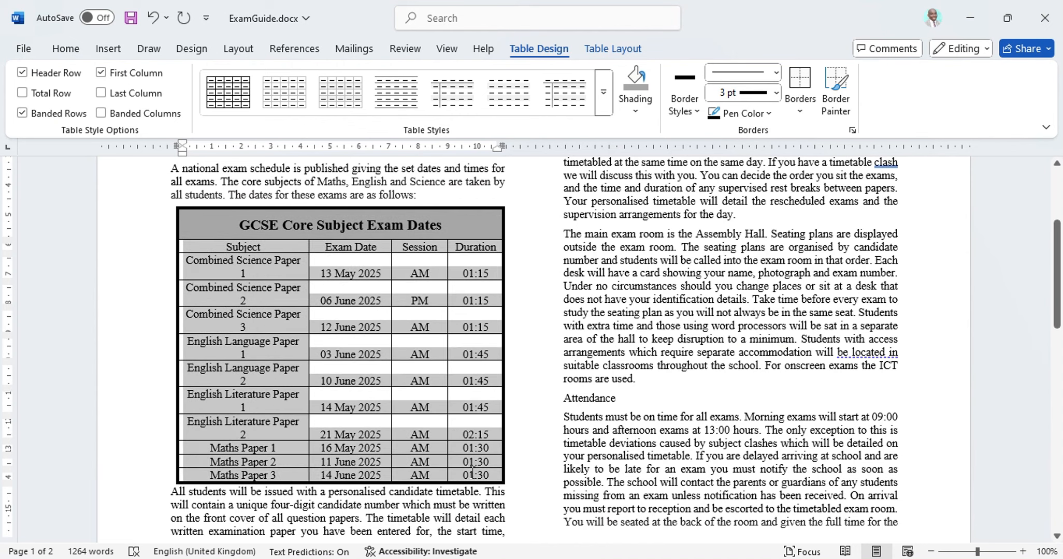
{"action": "left_click", "coordinate": [74, 52]}
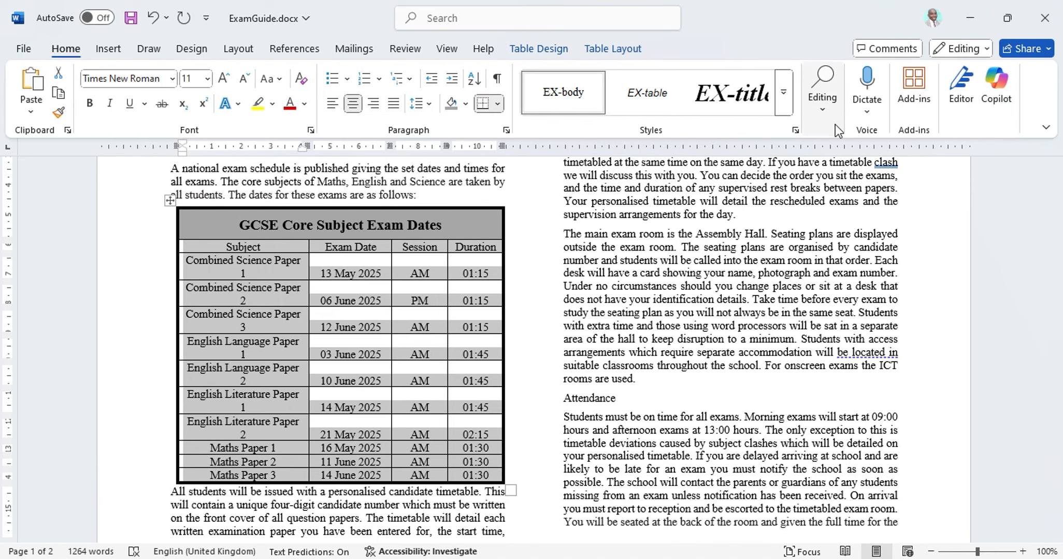
{"action": "left_click", "coordinate": [786, 101]}
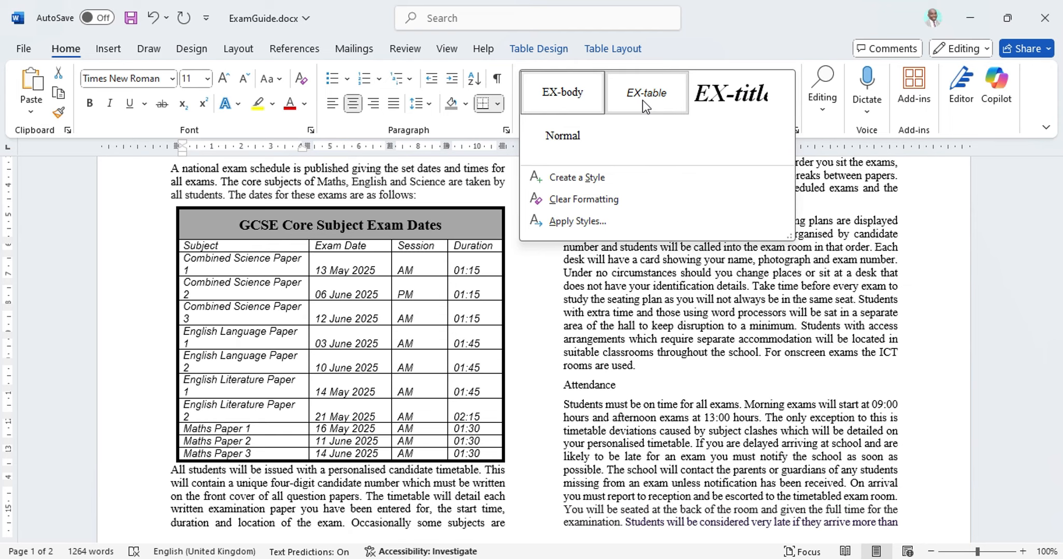
{"action": "left_click", "coordinate": [642, 99]}
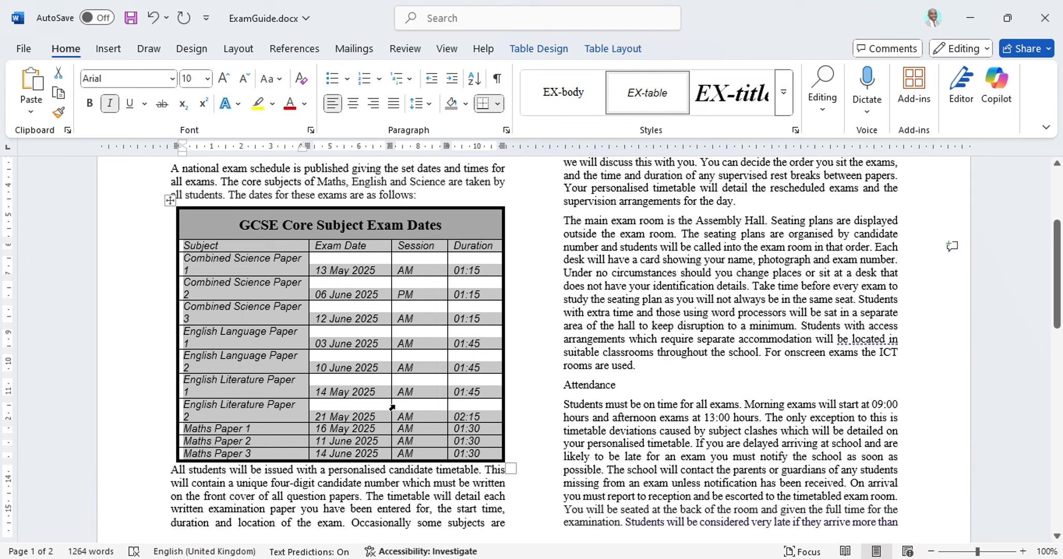
Step: In the question paper PDF, highlight beside number 11 and the words "default/normal paragraph style", and select the style name EX-subhead in task 11's table
{"action": "left_click", "coordinate": [635, 558]}
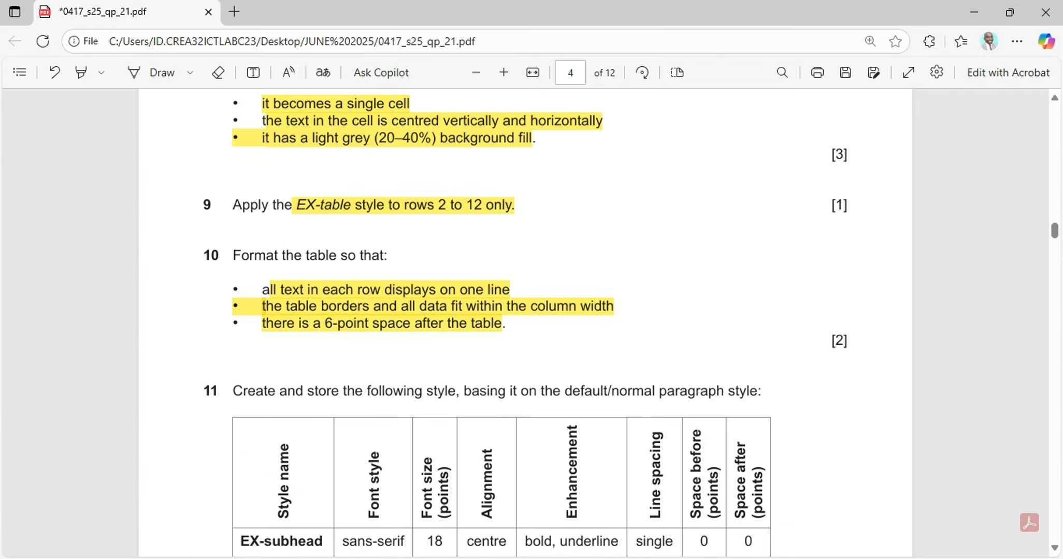
{"action": "scroll", "coordinate": [438, 302], "scroll_direction": "down", "scroll_amount": 3}
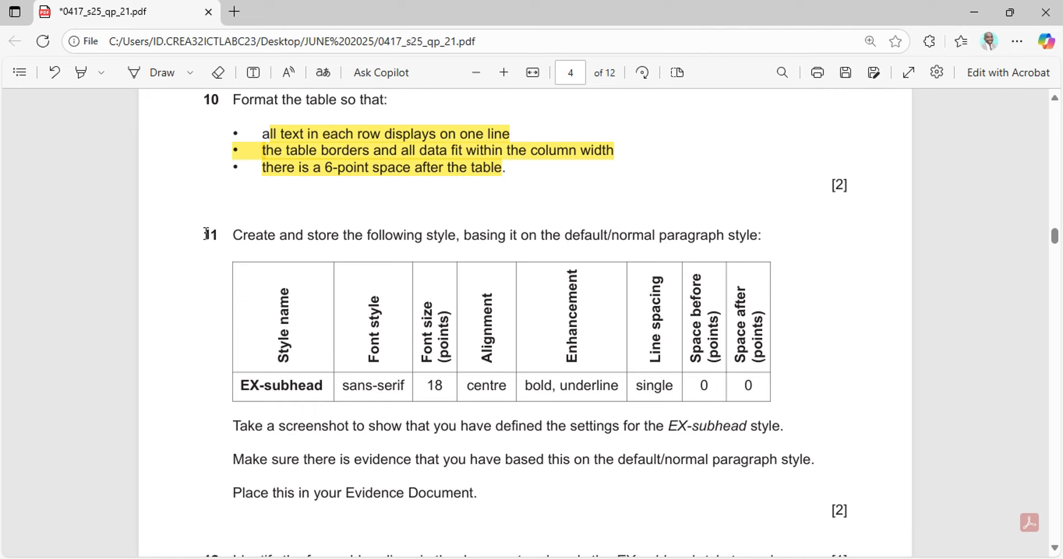
{"action": "left_click", "coordinate": [82, 72]}
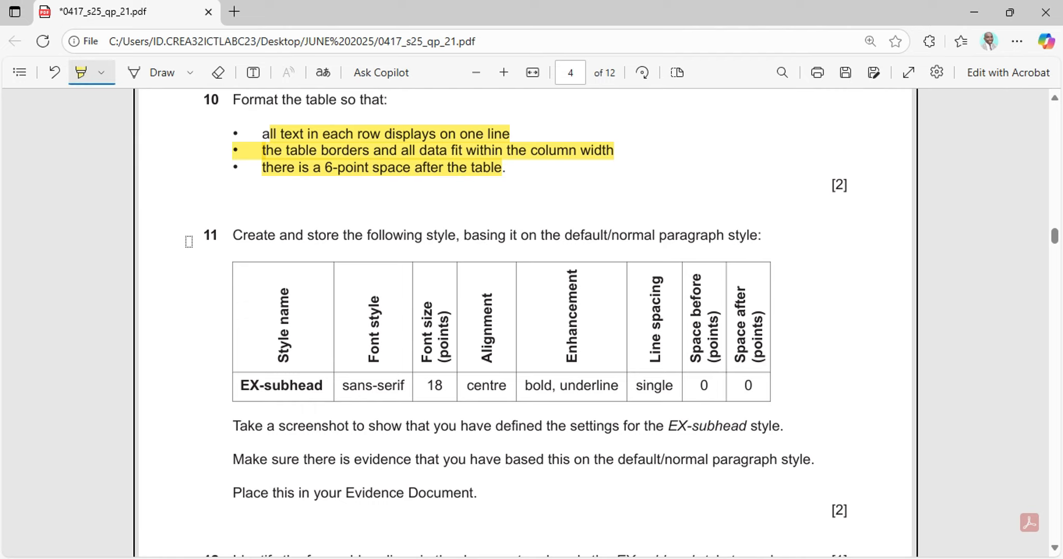
{"action": "left_click_drag", "start_coordinate": [191, 240], "coordinate": [209, 241]}
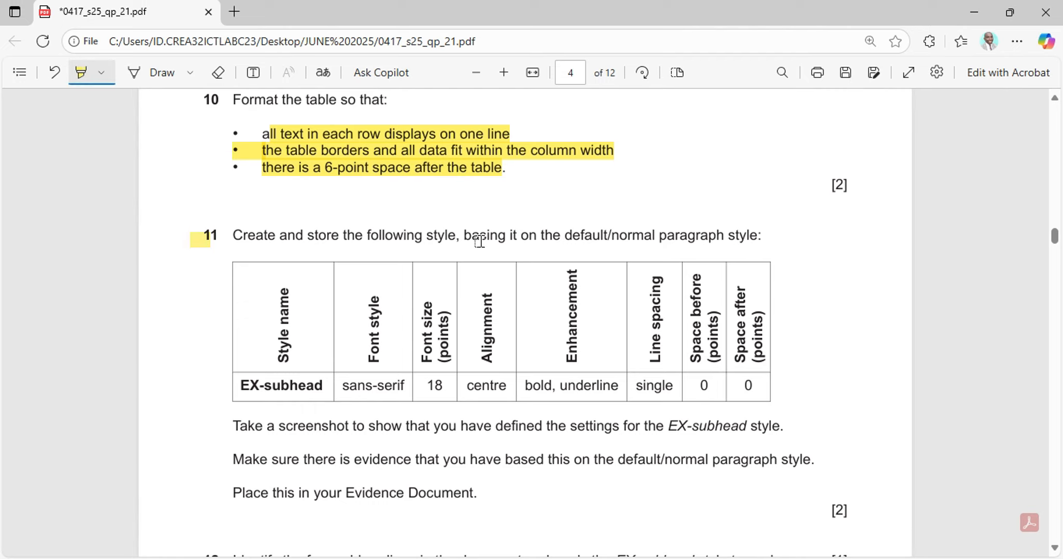
{"action": "left_click_drag", "start_coordinate": [565, 238], "coordinate": [758, 239]}
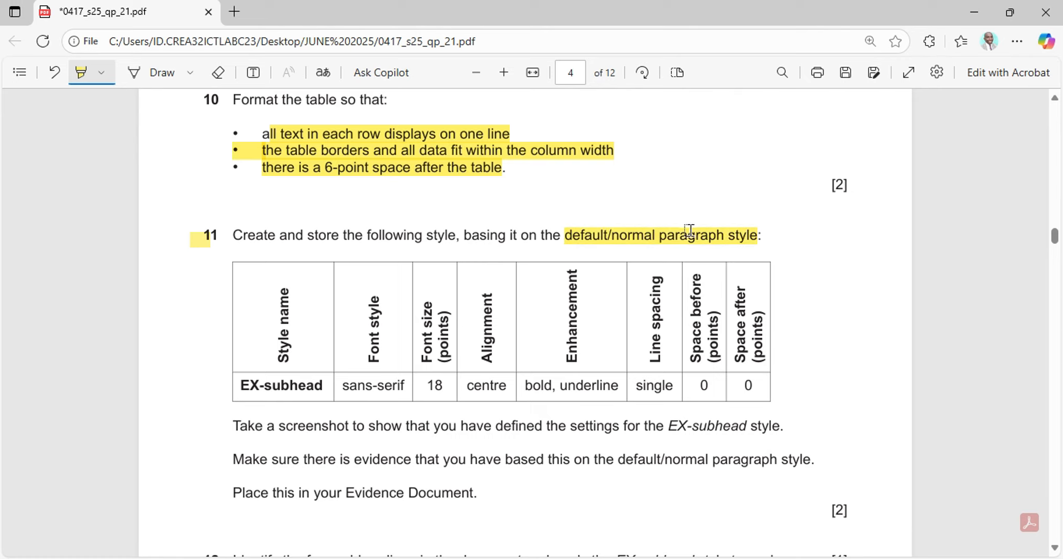
{"action": "scroll", "coordinate": [469, 302], "scroll_direction": "down", "scroll_amount": 1}
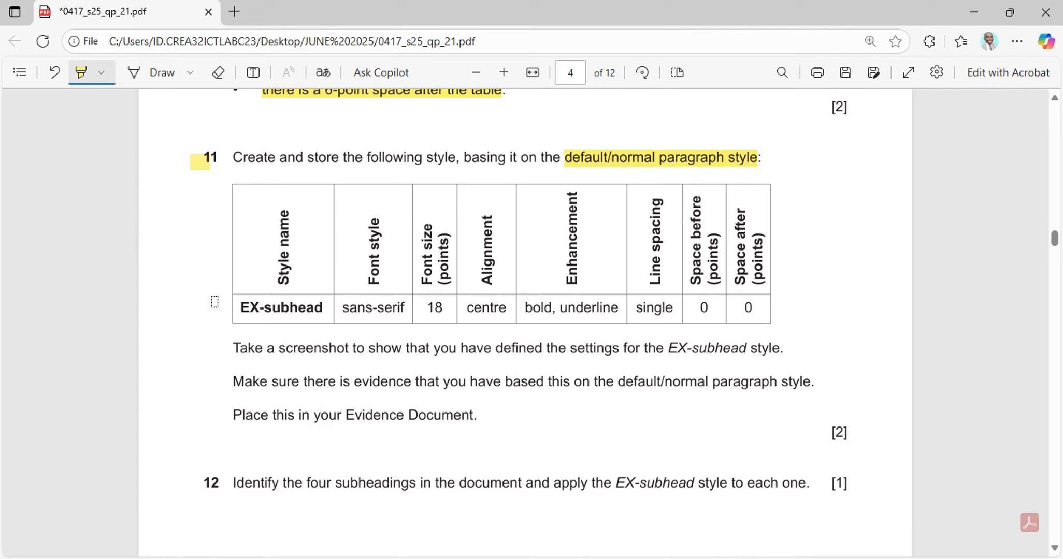
{"action": "left_click", "coordinate": [78, 76]}
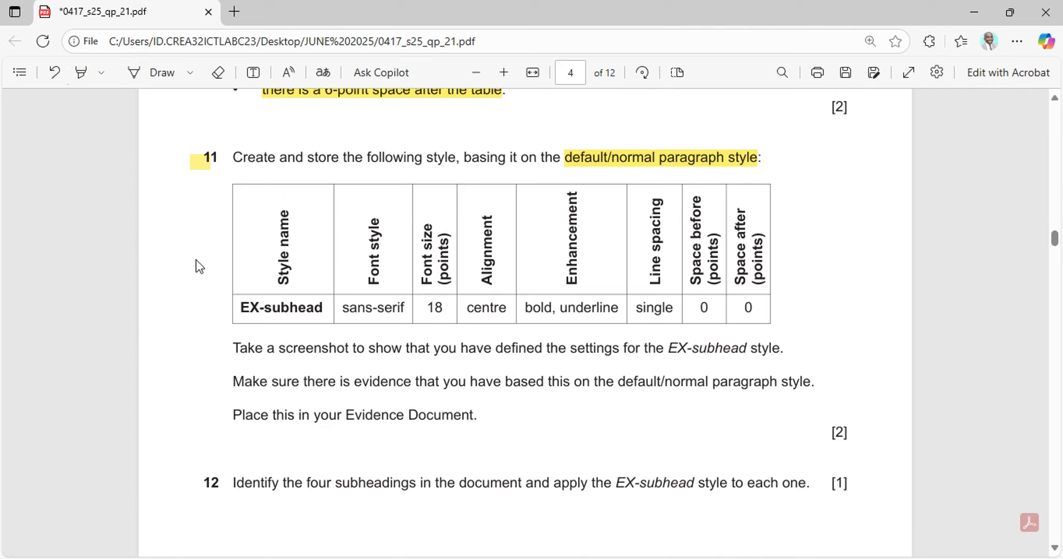
{"action": "left_click_drag", "start_coordinate": [240, 304], "coordinate": [324, 308]}
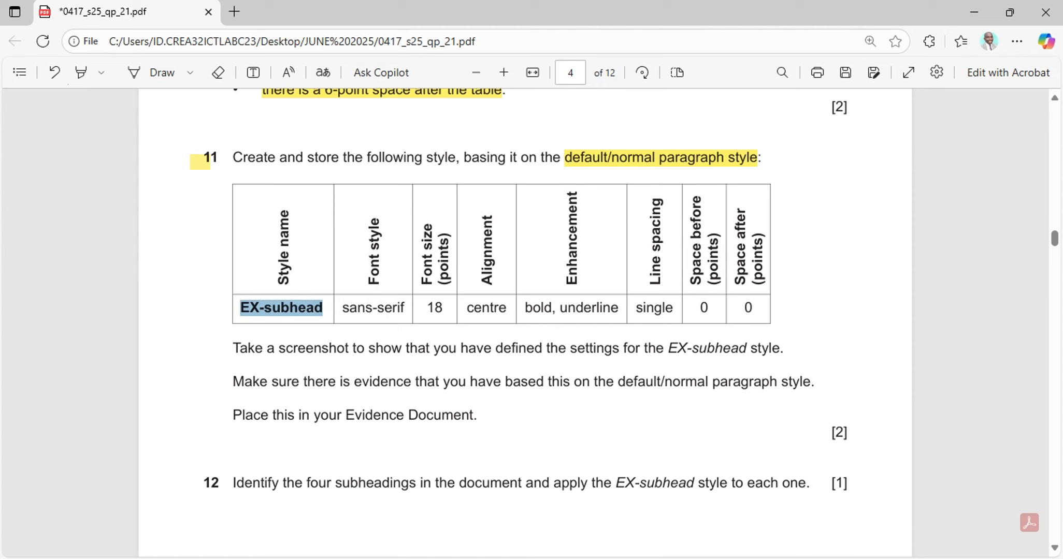
Step: Return to ExamGuide.docx and apply the Normal style to the General subheading above the first column's text
{"action": "left_click", "coordinate": [617, 558]}
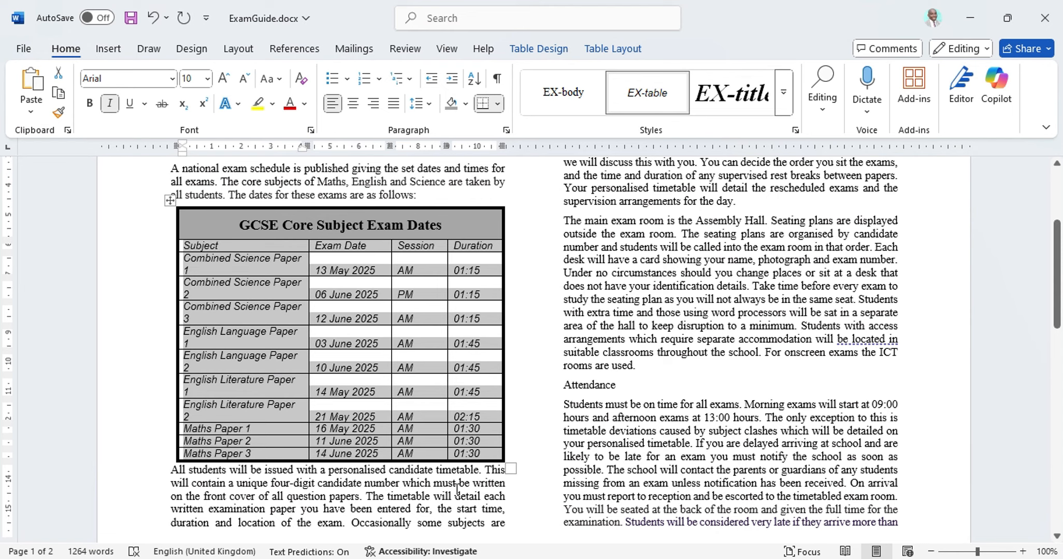
{"action": "left_click", "coordinate": [616, 558]}
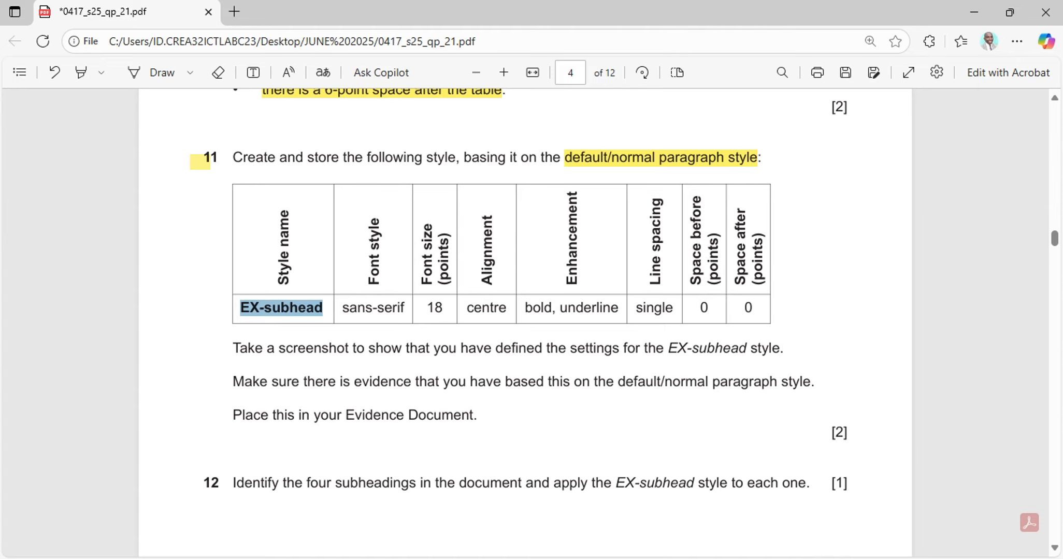
{"action": "left_click", "coordinate": [616, 558]}
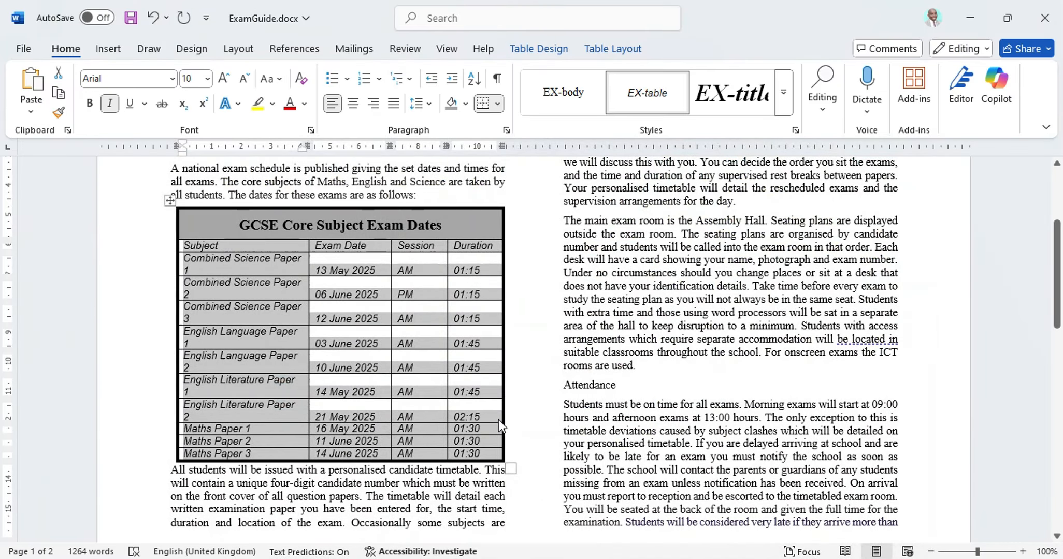
{"action": "scroll", "coordinate": [337, 228], "scroll_direction": "up", "scroll_amount": 3}
{"action": "scroll", "coordinate": [338, 227], "scroll_direction": "down", "scroll_amount": 2}
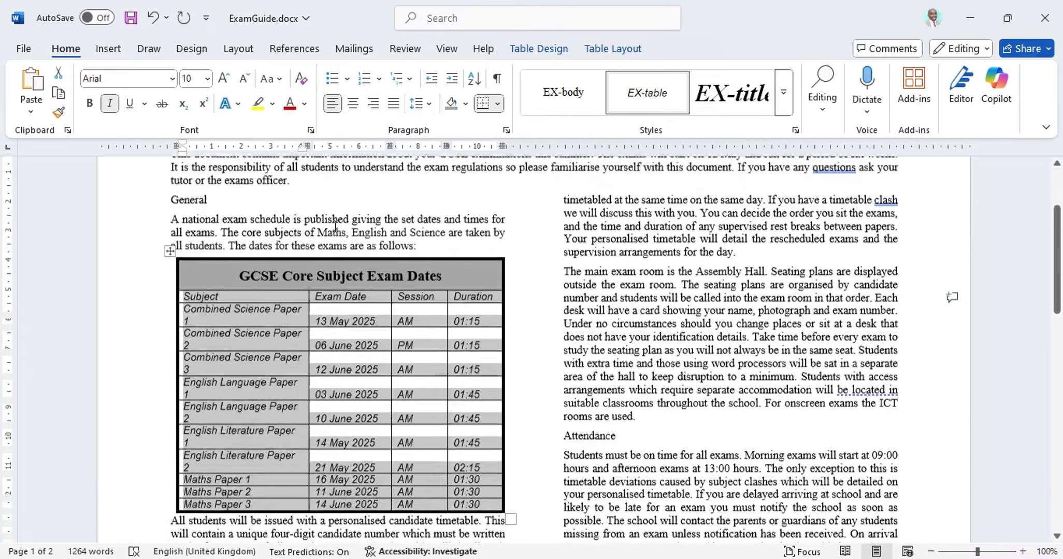
{"action": "scroll", "coordinate": [233, 249], "scroll_direction": "up", "scroll_amount": 2}
{"action": "left_click", "coordinate": [170, 264]}
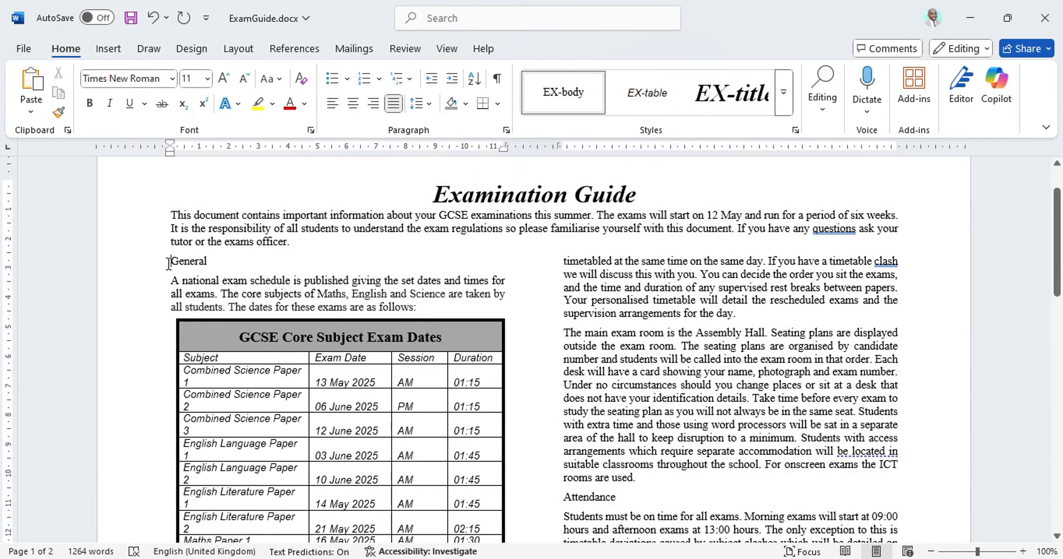
{"action": "left_click", "coordinate": [783, 106]}
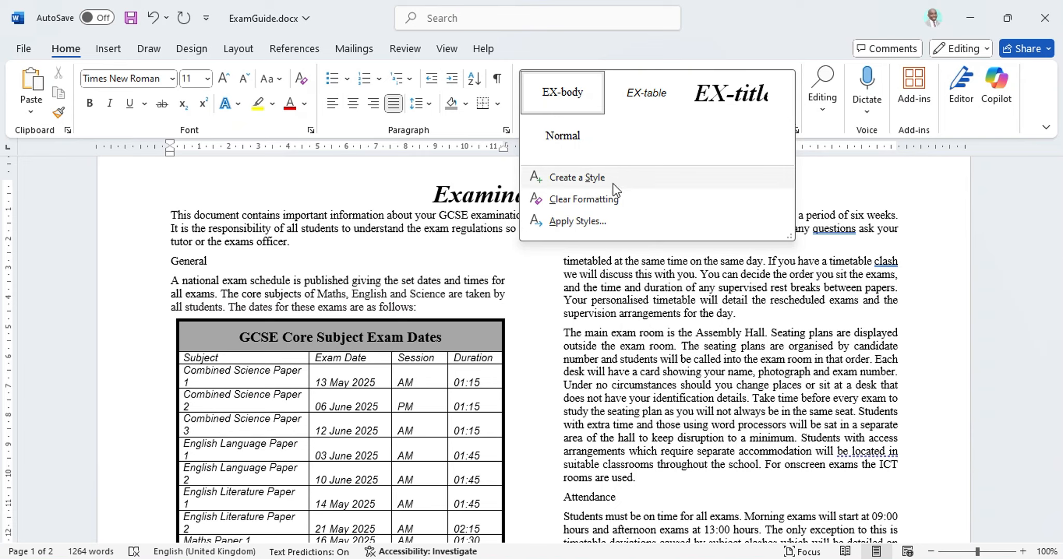
{"action": "left_click", "coordinate": [563, 135]}
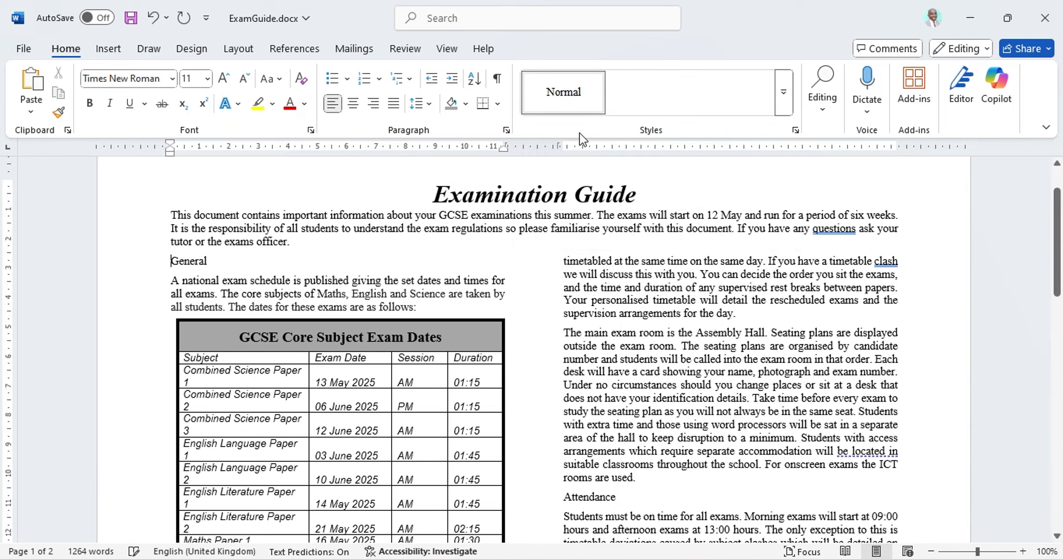
Step: Set up a new style named EX-subhead based on Normal, and check its required settings in task 11 of the question paper PDF
{"action": "left_click", "coordinate": [782, 102]}
{"action": "left_click", "coordinate": [586, 177]}
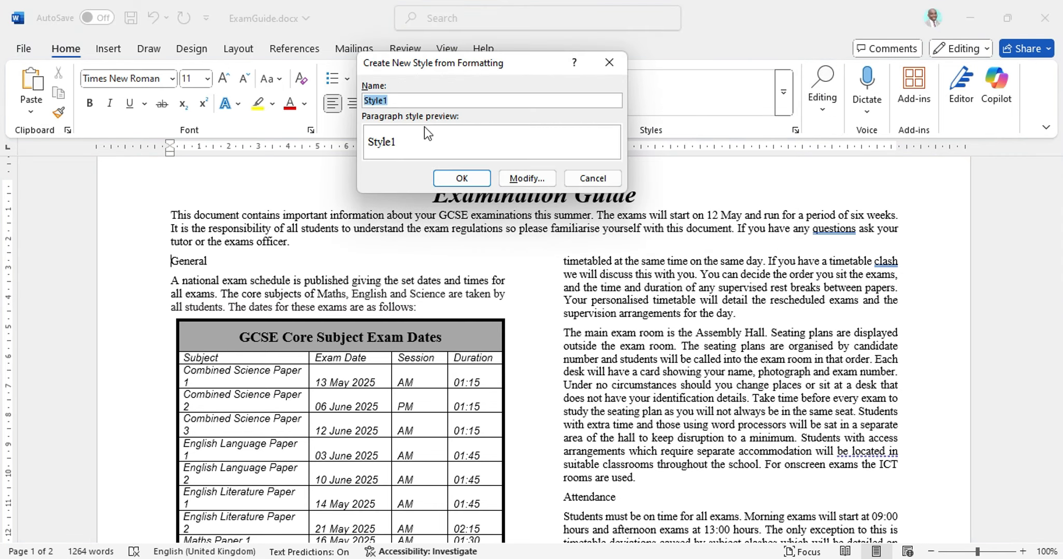
{"action": "key", "text": "BackSpace"}
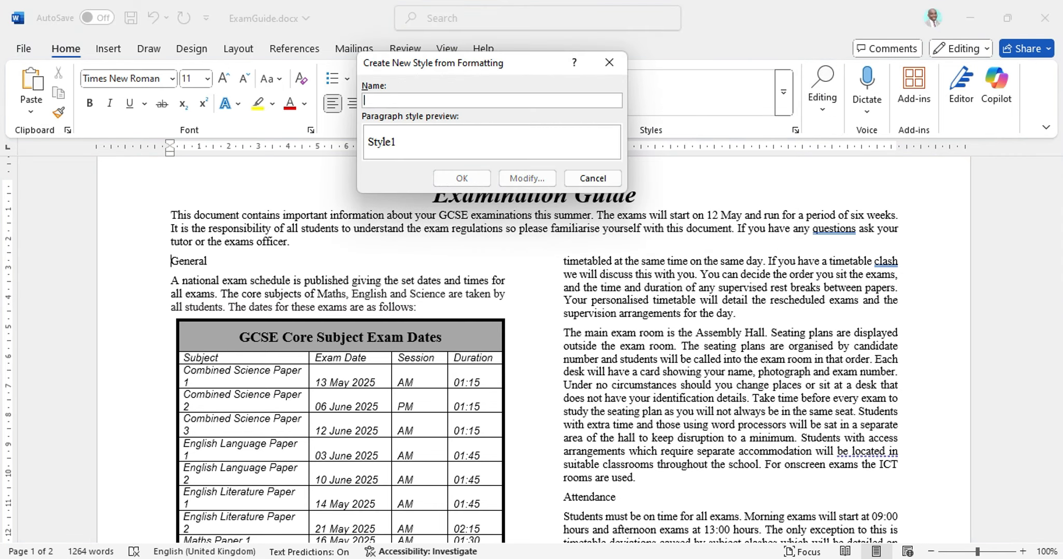
{"action": "type", "text": "EX-subhead"}
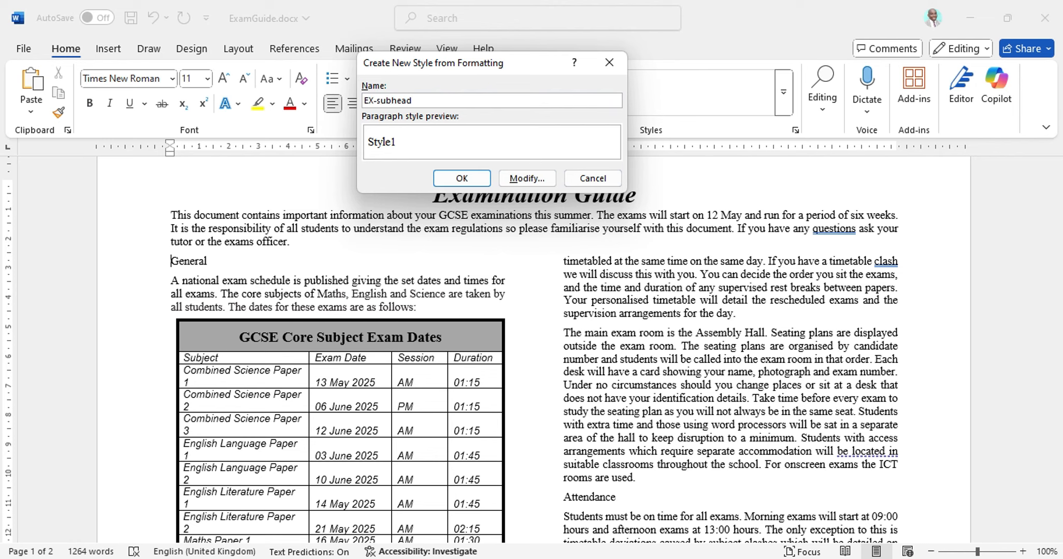
{"action": "left_click", "coordinate": [527, 179]}
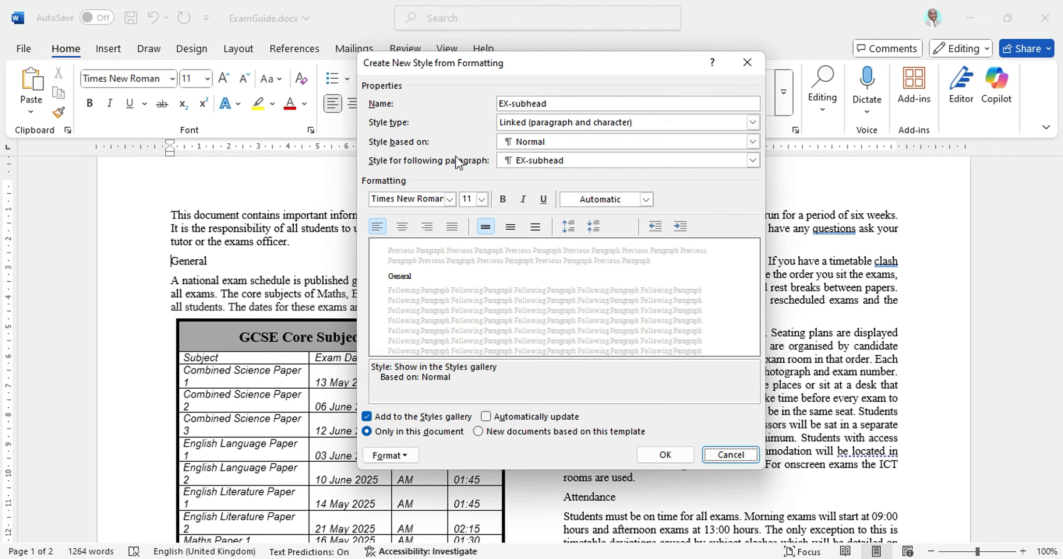
{"action": "left_click", "coordinate": [618, 143]}
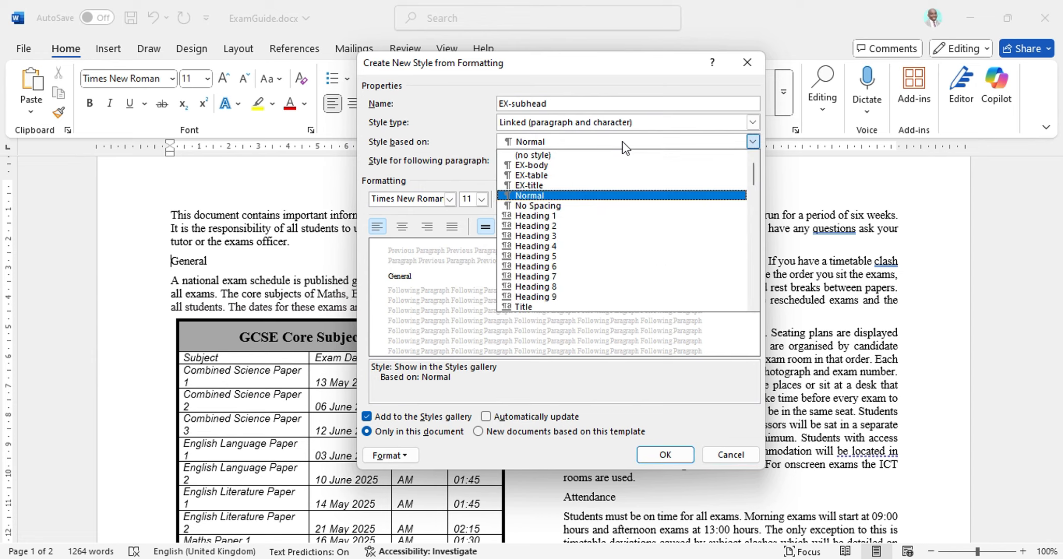
{"action": "left_click", "coordinate": [506, 199]}
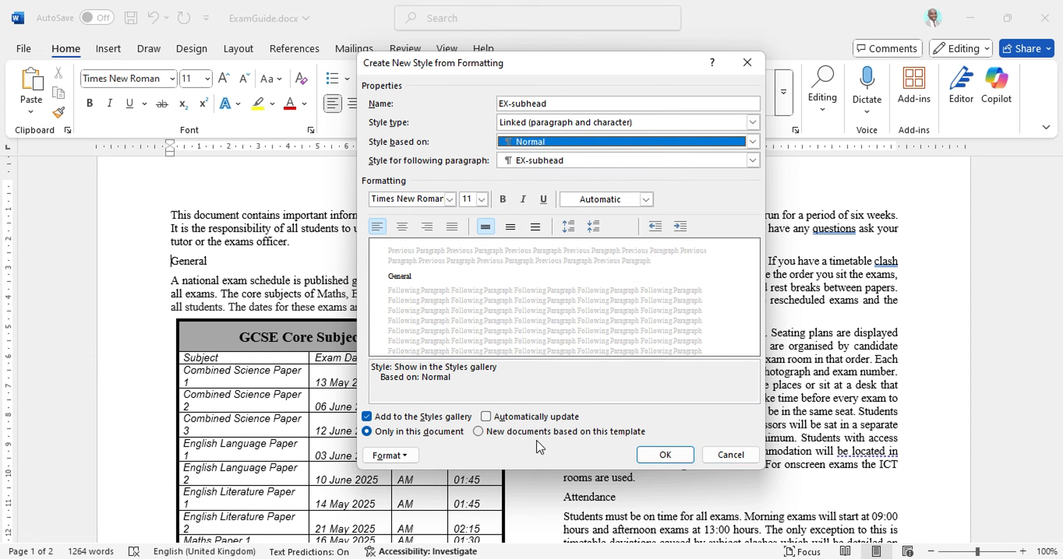
{"action": "key", "text": "alt+Tab"}
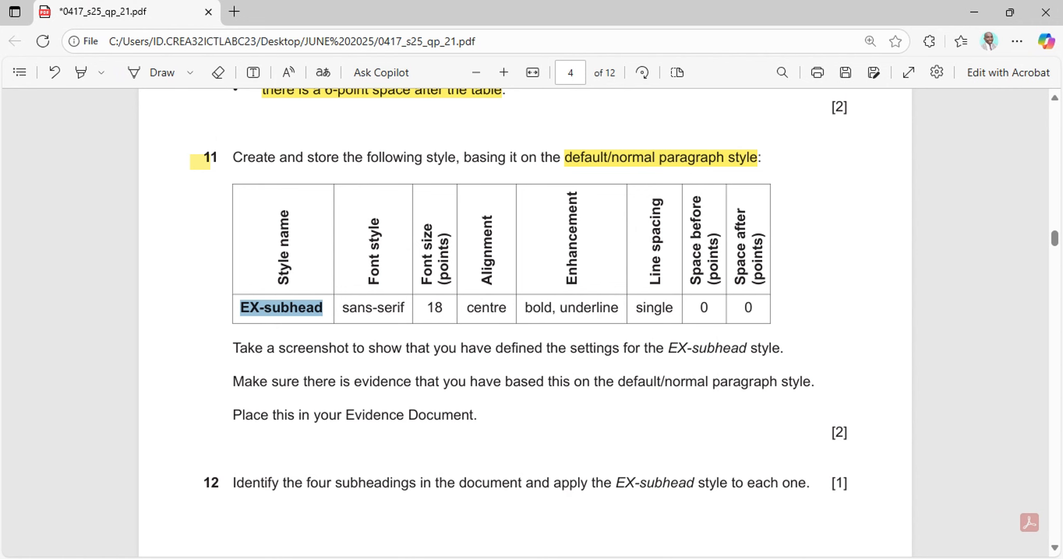
Step: Return to ExamGuide.docx in Word and set the EX-subhead style's font to Arial
{"action": "key", "text": "alt+Tab"}
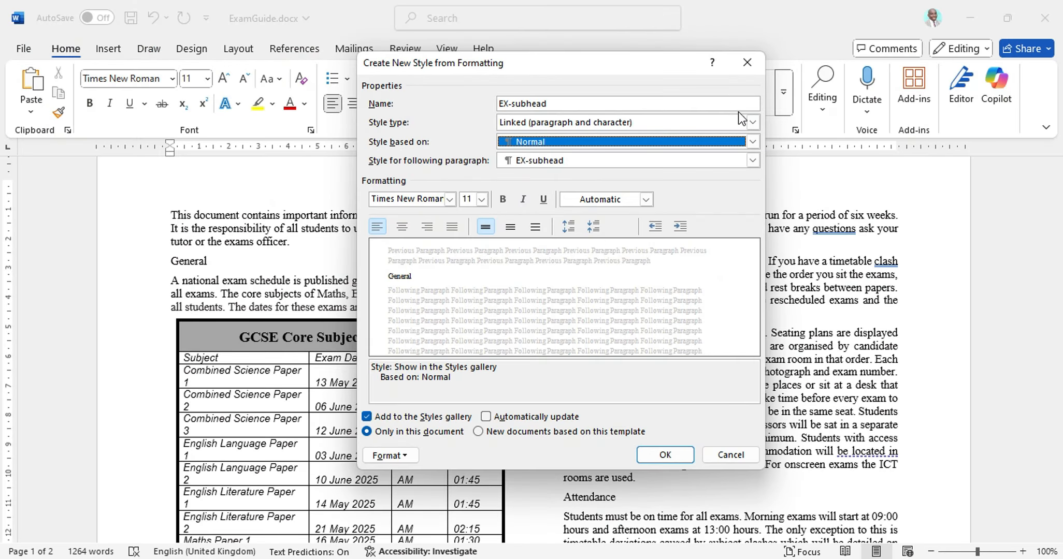
{"action": "left_click", "coordinate": [450, 203]}
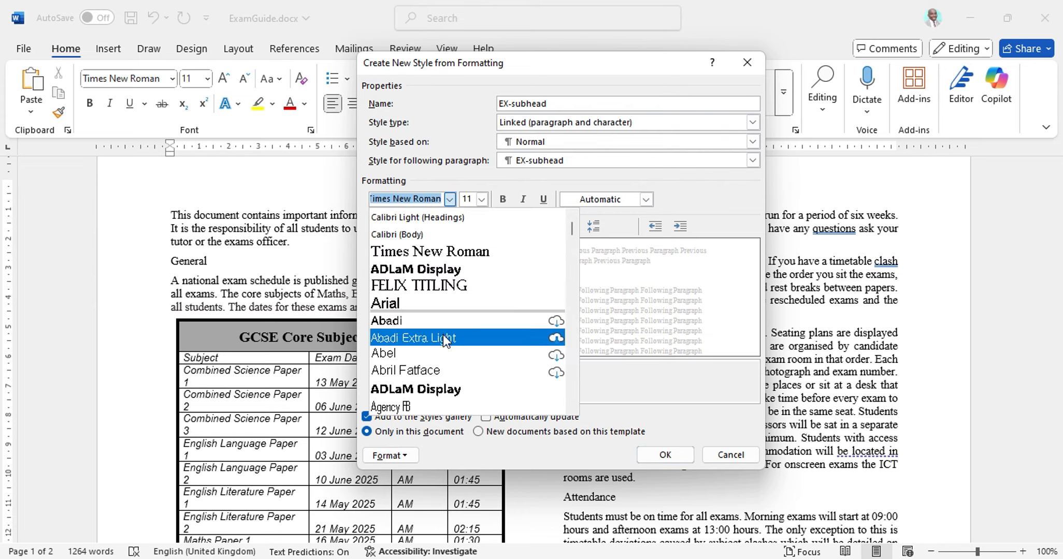
{"action": "scroll", "coordinate": [443, 337], "scroll_direction": "down", "scroll_amount": 6}
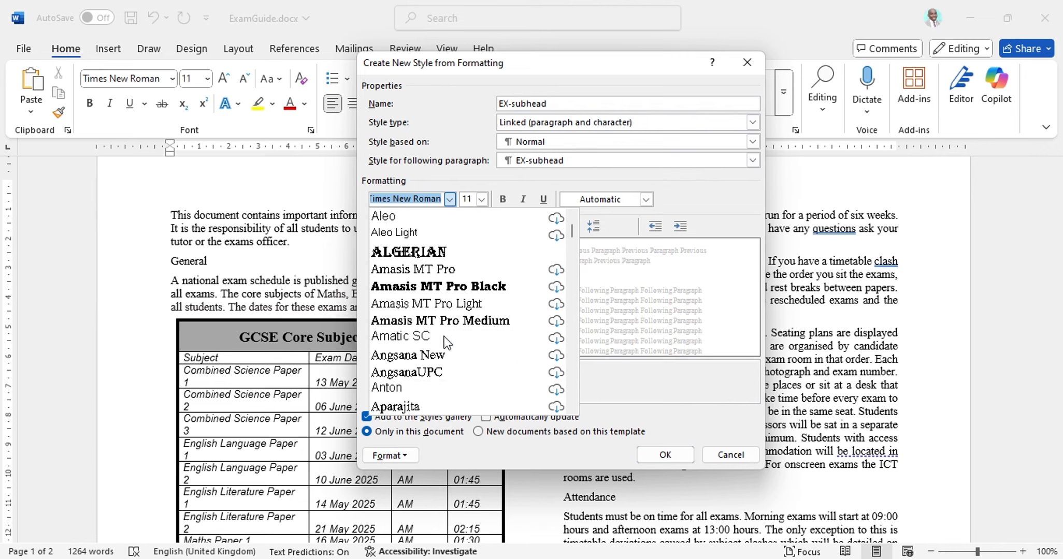
{"action": "scroll", "coordinate": [443, 338], "scroll_direction": "down", "scroll_amount": 7}
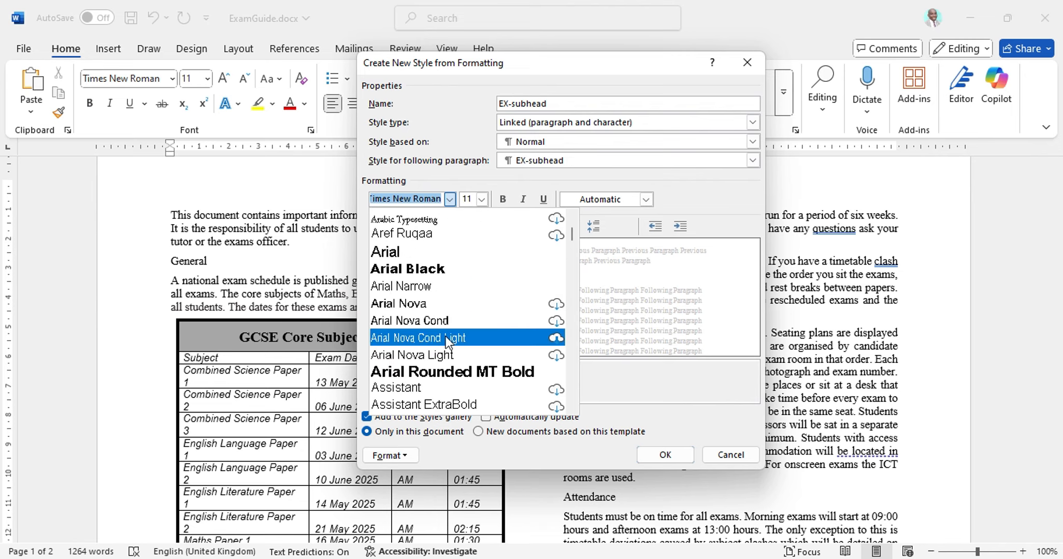
{"action": "left_click", "coordinate": [415, 252]}
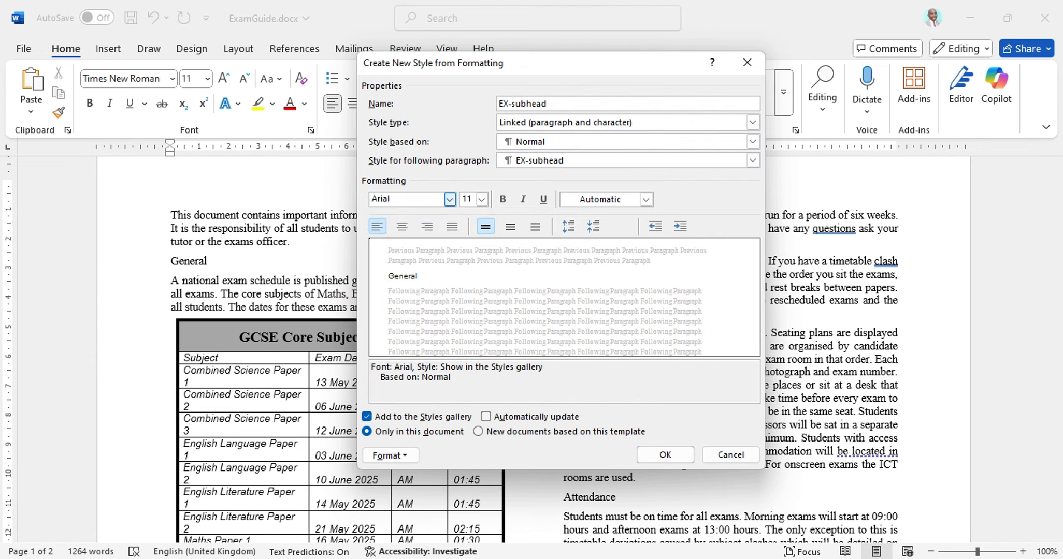
Step: Check task 11's font settings in the question paper PDF and set the EX-subhead style to 18 pt, centred, bold and underlined
{"action": "key", "text": "alt+Tab"}
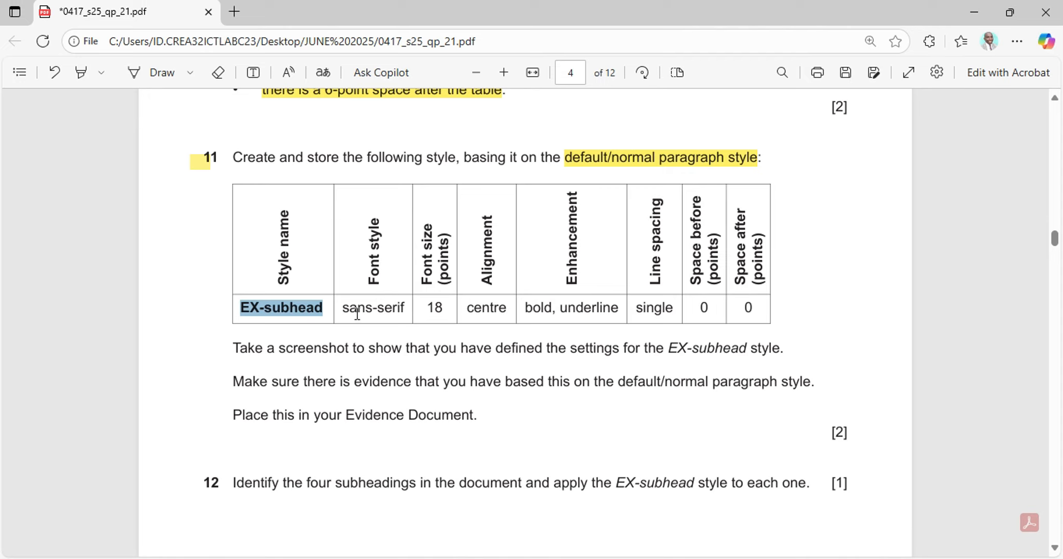
{"action": "left_click_drag", "start_coordinate": [350, 308], "coordinate": [618, 307]}
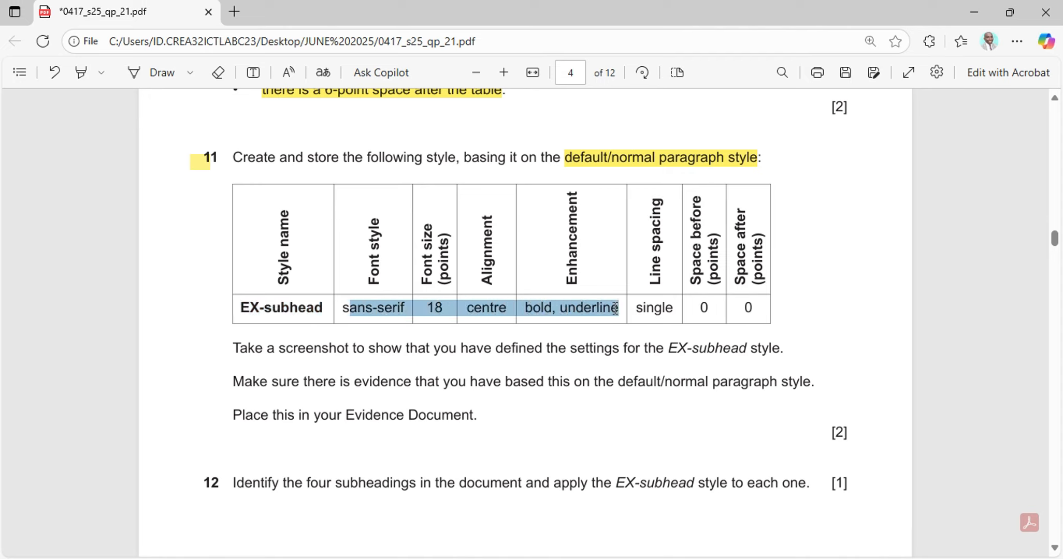
{"action": "key", "text": "alt+Tab"}
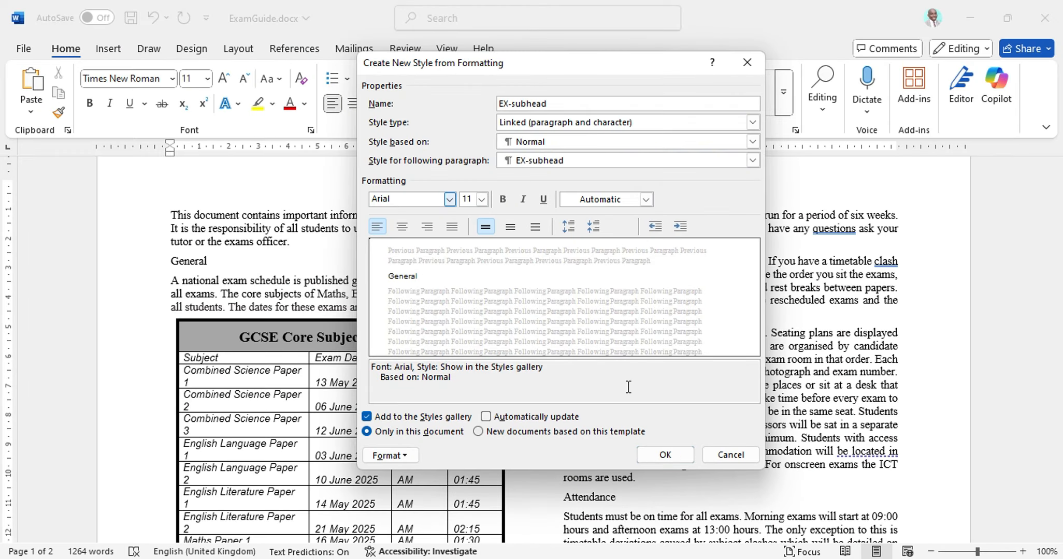
{"action": "left_click", "coordinate": [482, 200]}
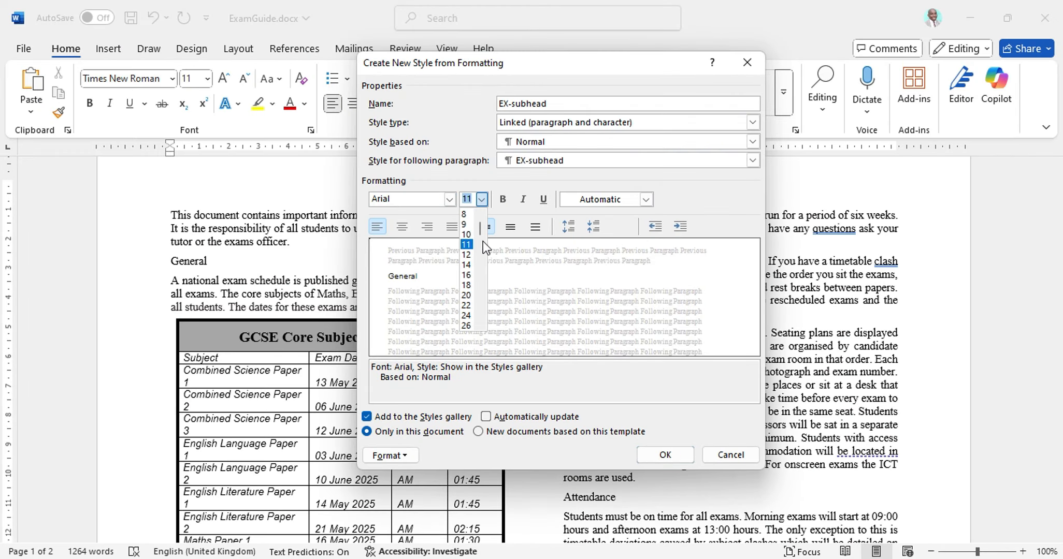
{"action": "left_click", "coordinate": [469, 284]}
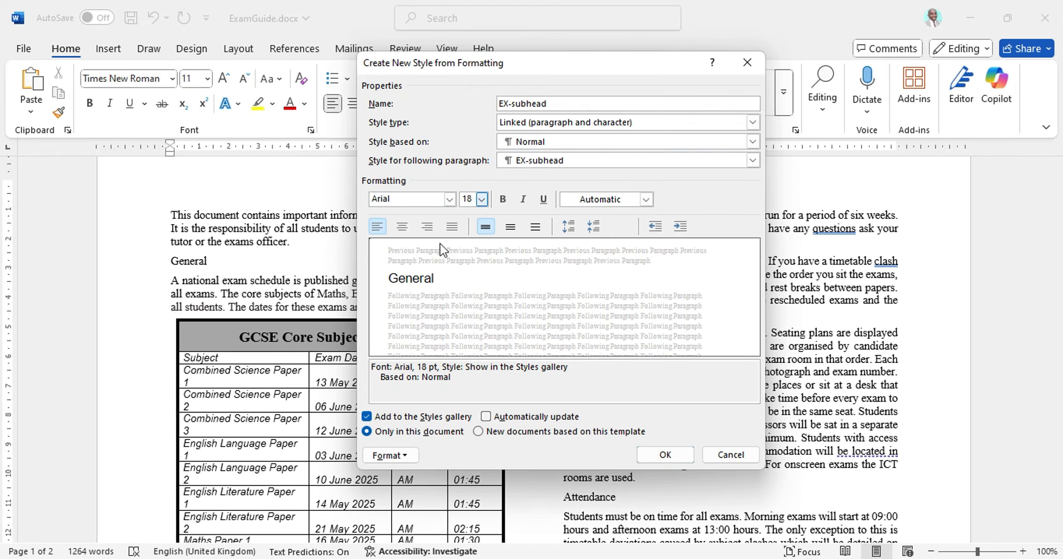
{"action": "left_click", "coordinate": [403, 228]}
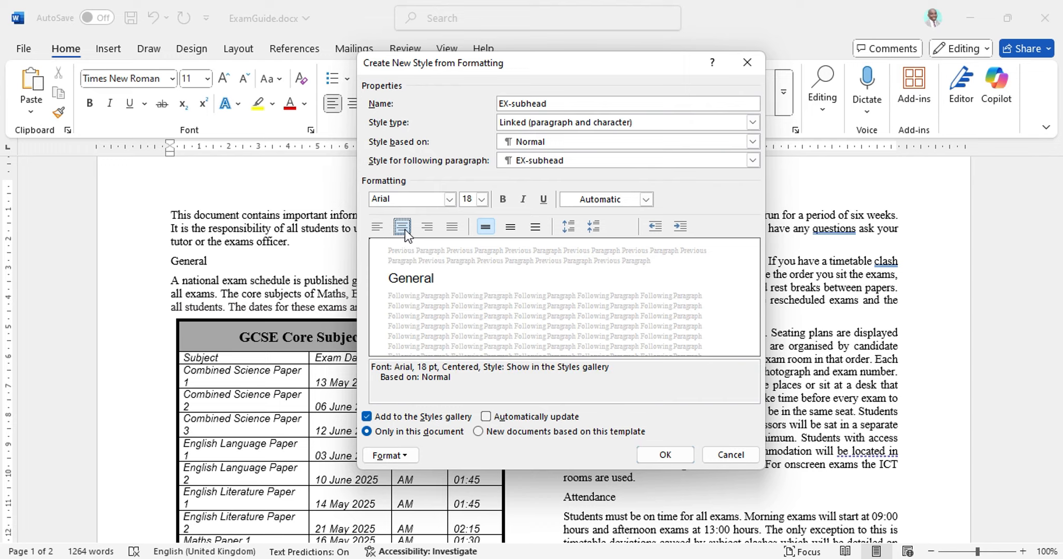
{"action": "left_click", "coordinate": [504, 200]}
{"action": "left_click", "coordinate": [543, 201]}
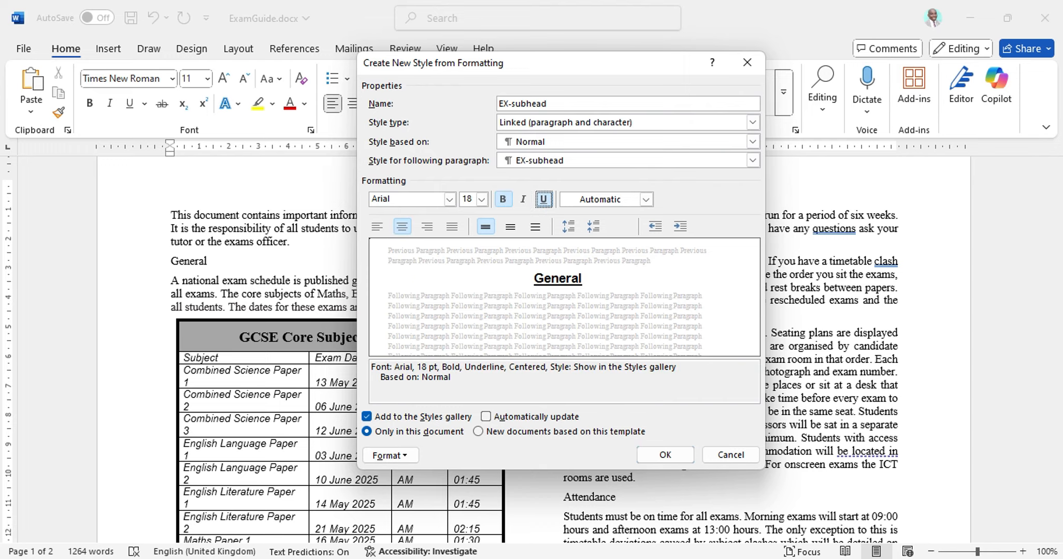
Step: Check task 11's spacing requirements in the PDF and set the EX-subhead style's paragraph spacing after to 0 pt
{"action": "left_click", "coordinate": [642, 482]}
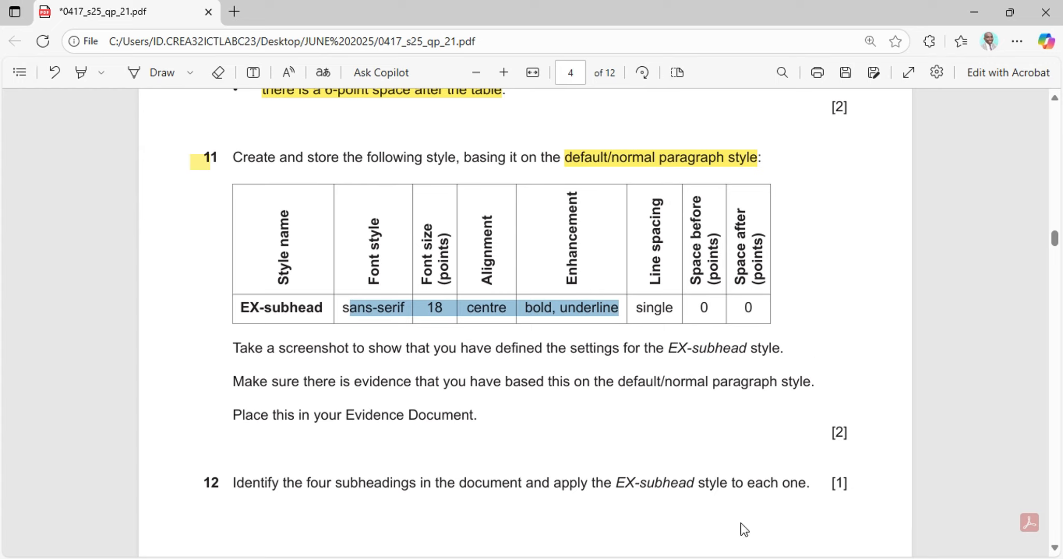
{"action": "left_click", "coordinate": [636, 558]}
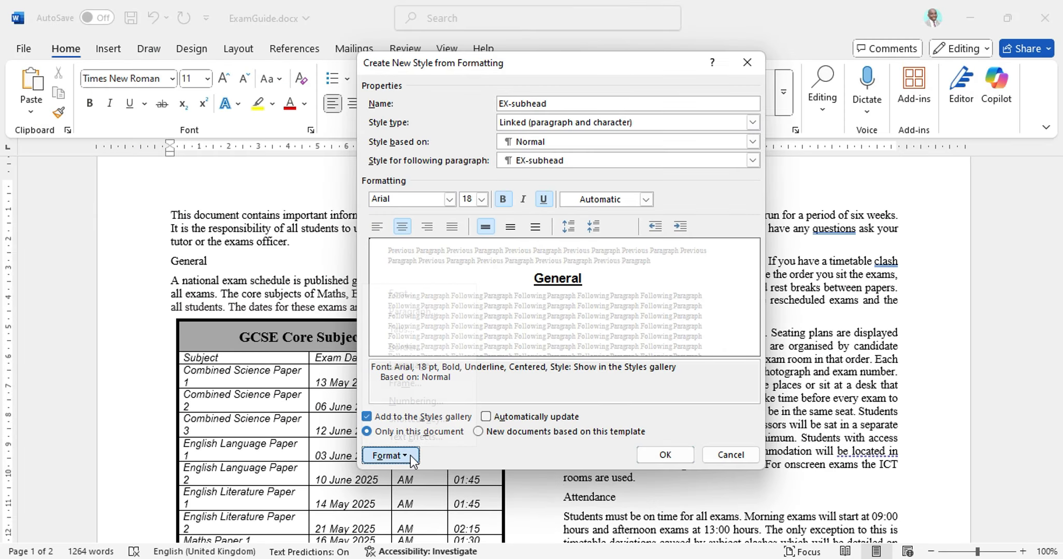
{"action": "left_click", "coordinate": [410, 455]}
{"action": "left_click", "coordinate": [418, 311]}
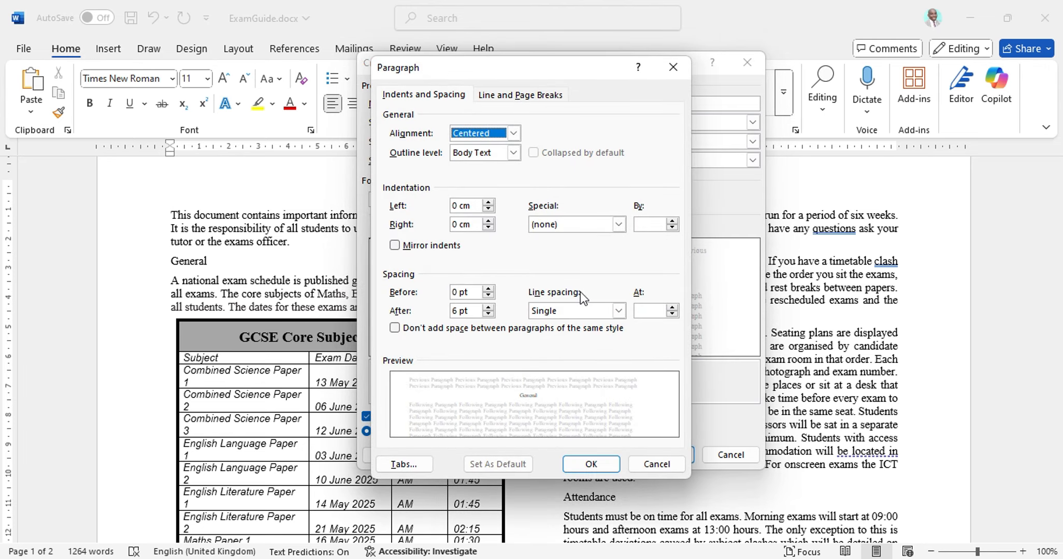
{"action": "key", "text": "alt+Tab"}
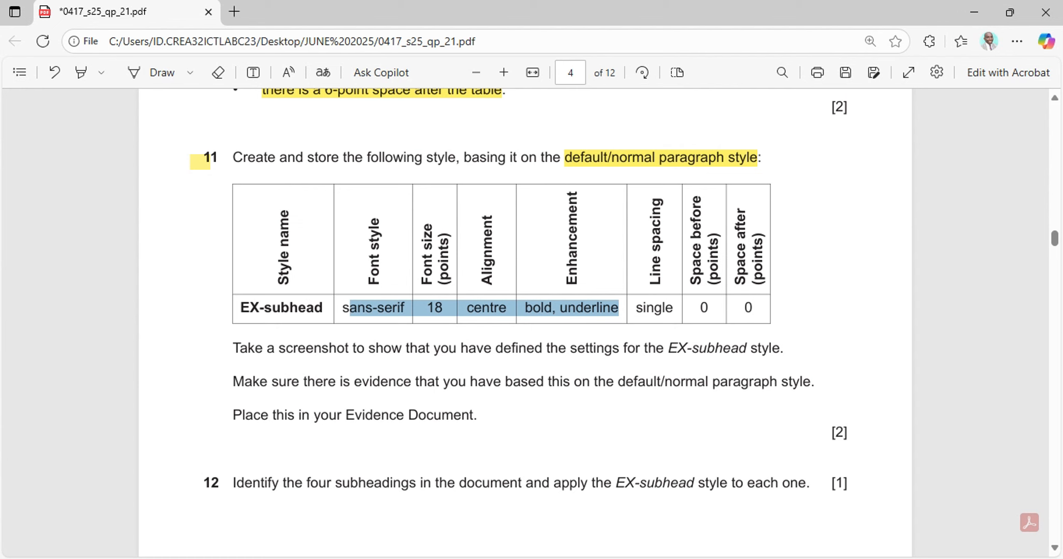
{"action": "key", "text": "alt+Tab"}
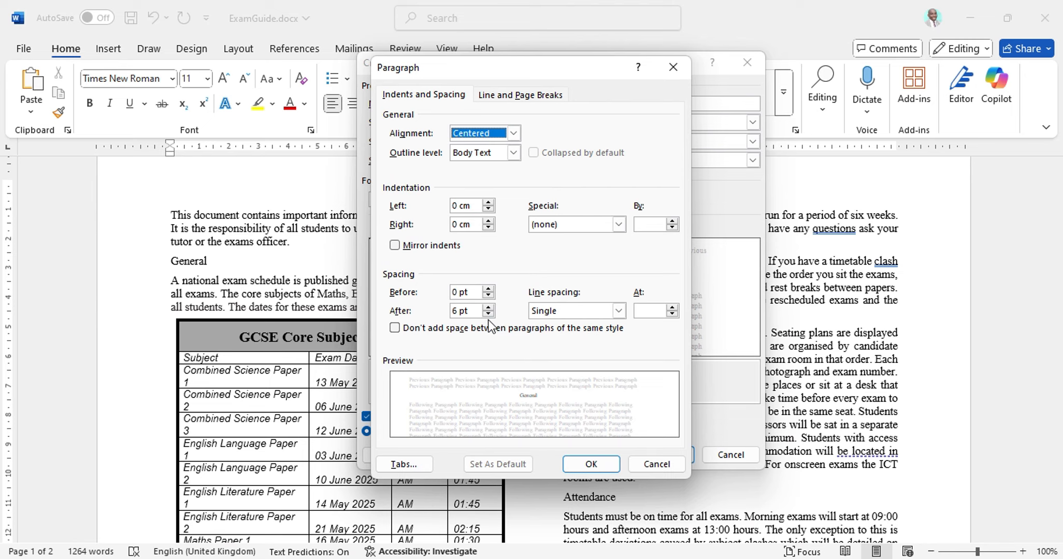
{"action": "key", "text": "alt+Tab"}
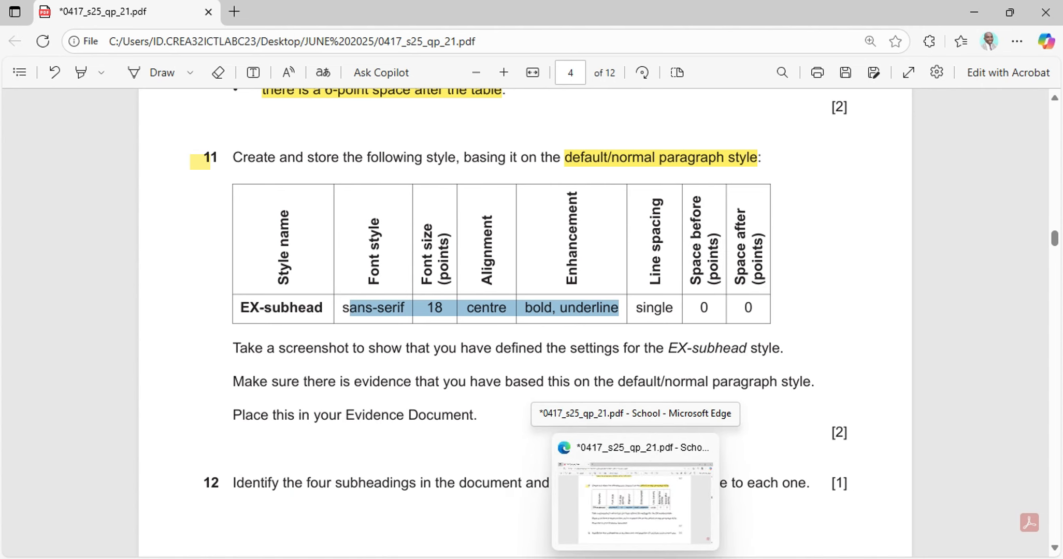
{"action": "left_click", "coordinate": [635, 558]}
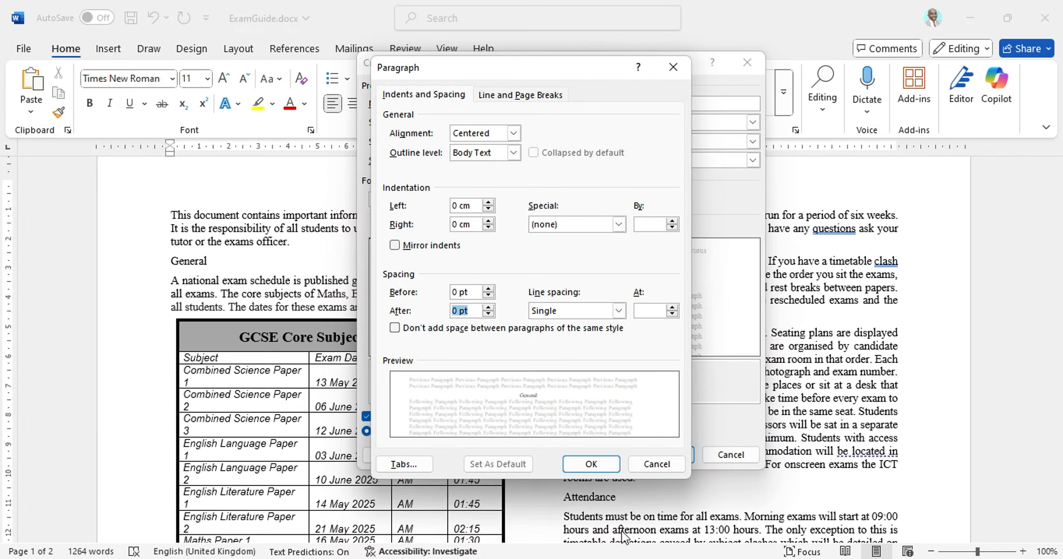
{"action": "left_click", "coordinate": [578, 464]}
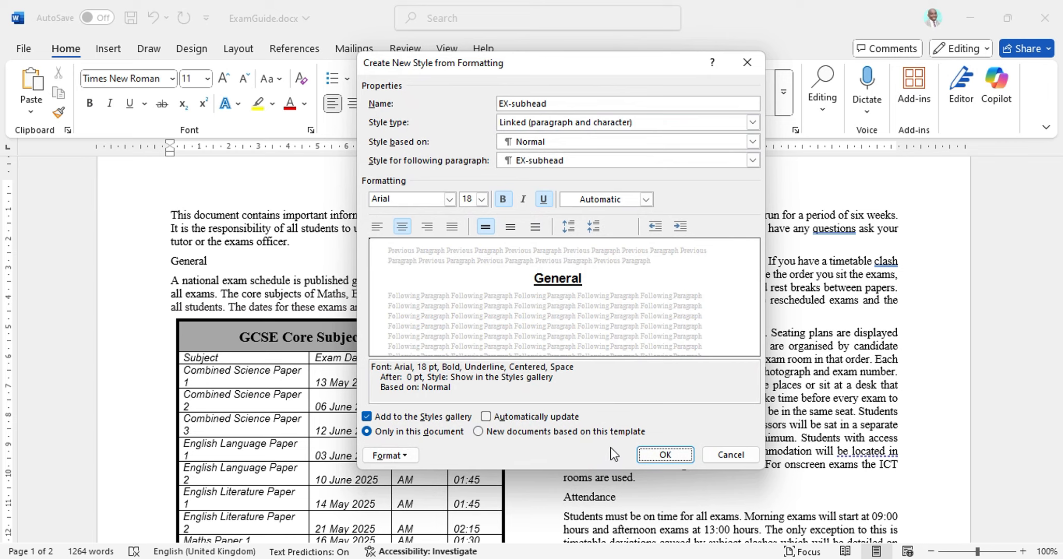
Step: Compare the style settings with task 11 in the PDF and create the EX-subhead style in ExamGuide.docx
{"action": "left_click", "coordinate": [635, 558]}
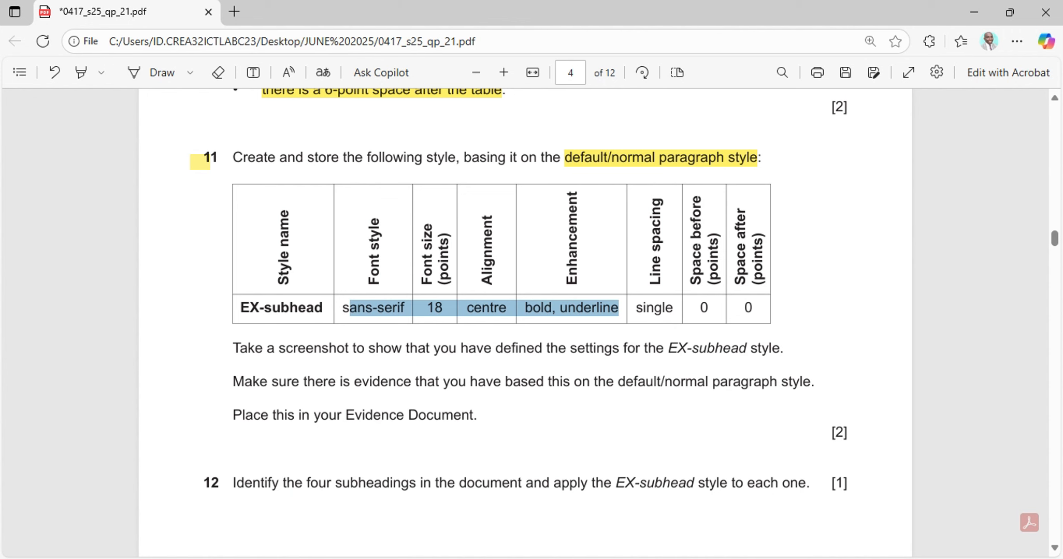
{"action": "left_click", "coordinate": [635, 558]}
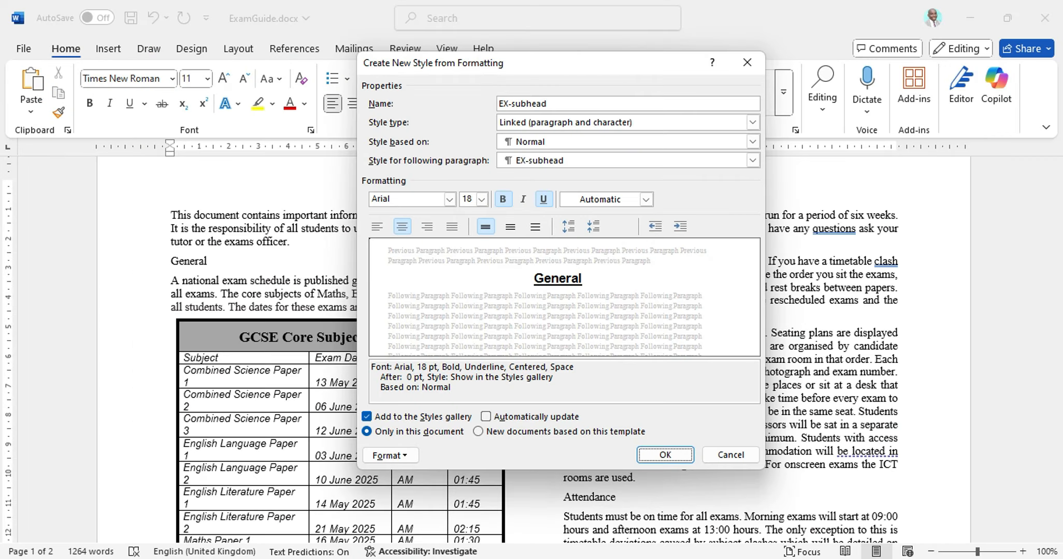
{"action": "left_click", "coordinate": [668, 451]}
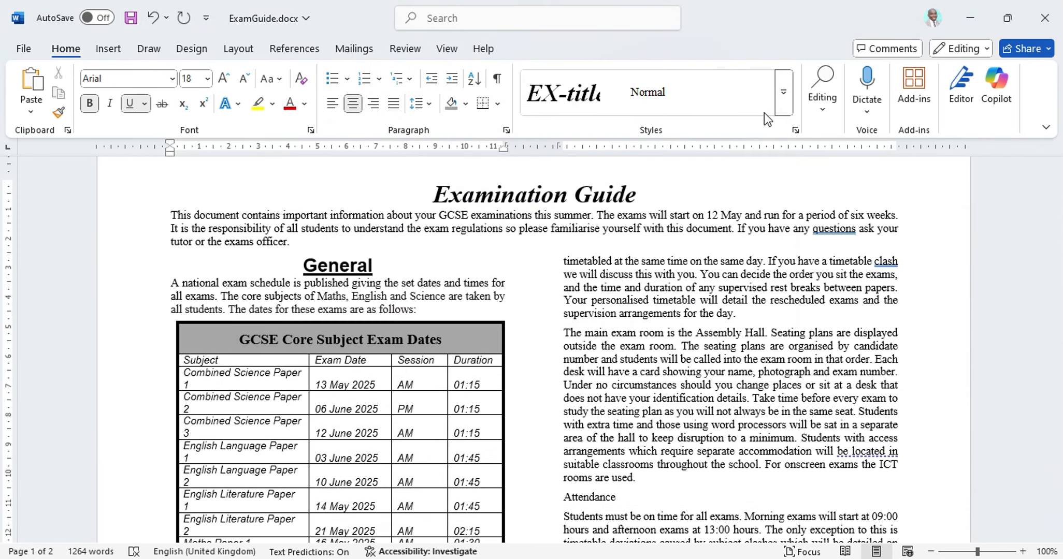
Step: Open the EX-subhead style's definition for modification, copy a screenshot of the whole Modify Style dialog, and close it
{"action": "left_click", "coordinate": [784, 109]}
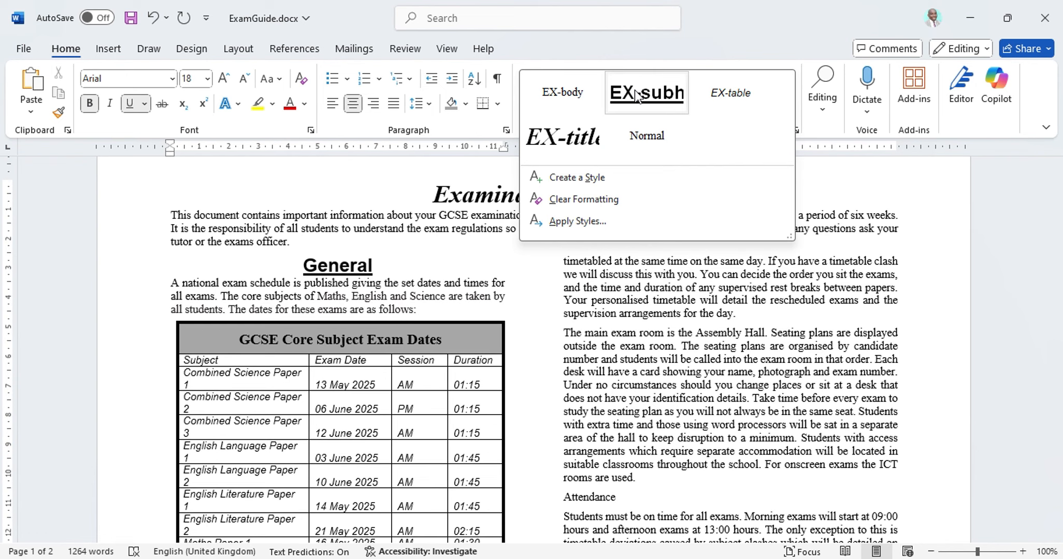
{"action": "right_click", "coordinate": [635, 91]}
{"action": "left_click", "coordinate": [683, 125]}
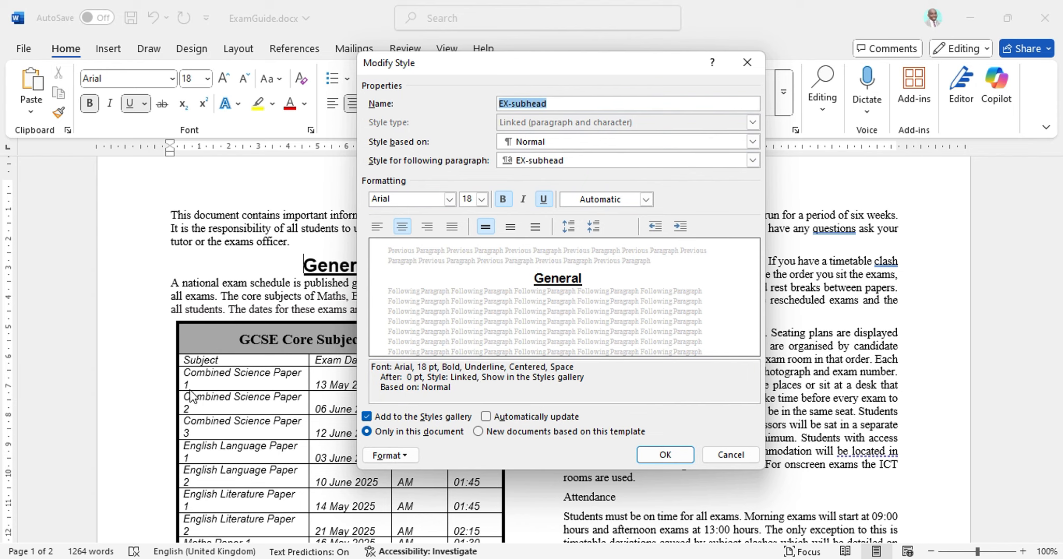
{"action": "key", "text": "super+shift+s"}
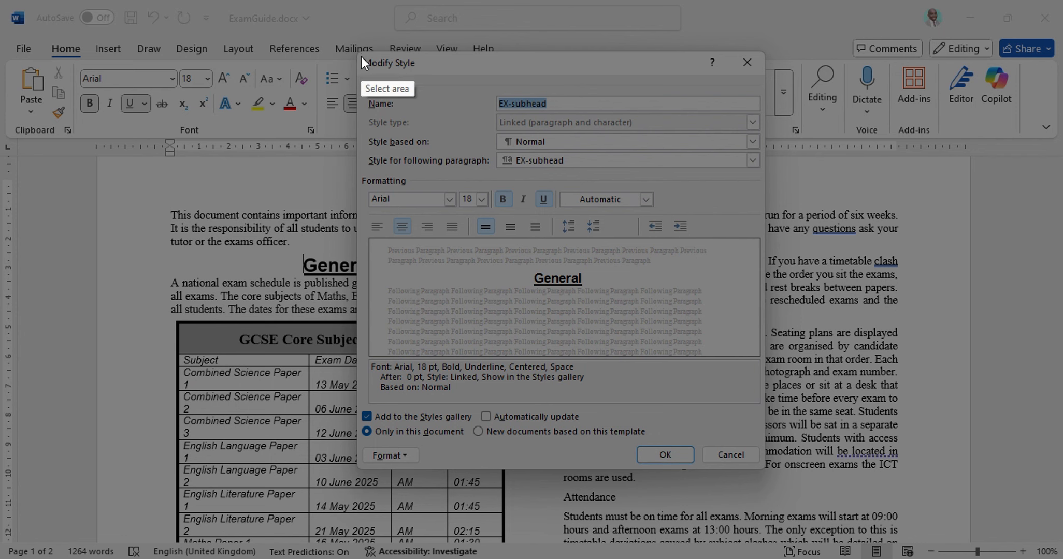
{"action": "mouse_move", "coordinate": [357, 47]}
{"action": "left_mouse_down"}
{"action": "mouse_move", "coordinate": [785, 322]}
{"action": "mouse_move", "coordinate": [820, 456]}
{"action": "mouse_move", "coordinate": [767, 473]}
{"action": "left_mouse_up"}
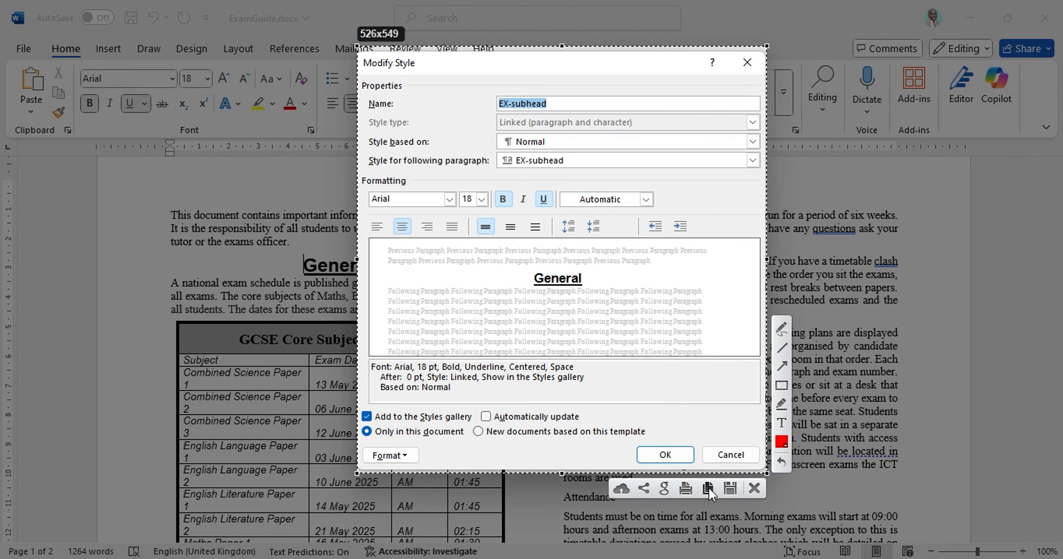
{"action": "left_click", "coordinate": [708, 488]}
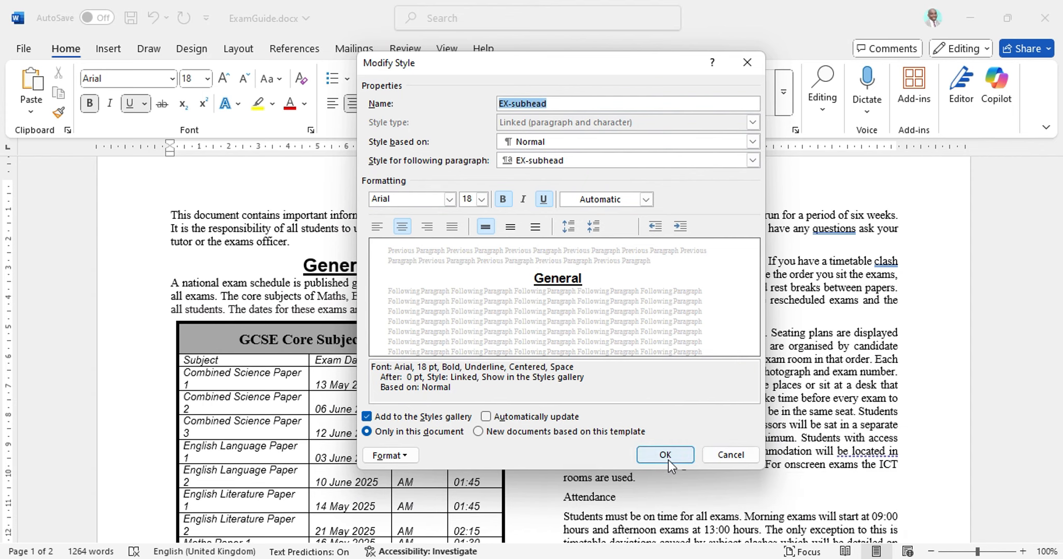
{"action": "left_click", "coordinate": [665, 455]}
Step: Switch to EVIDENCE0001.docx and paste the style screenshot under the Step 11 evidence heading
{"action": "mouse_move", "coordinate": [715, 553]}
{"action": "left_click", "coordinate": [713, 530]}
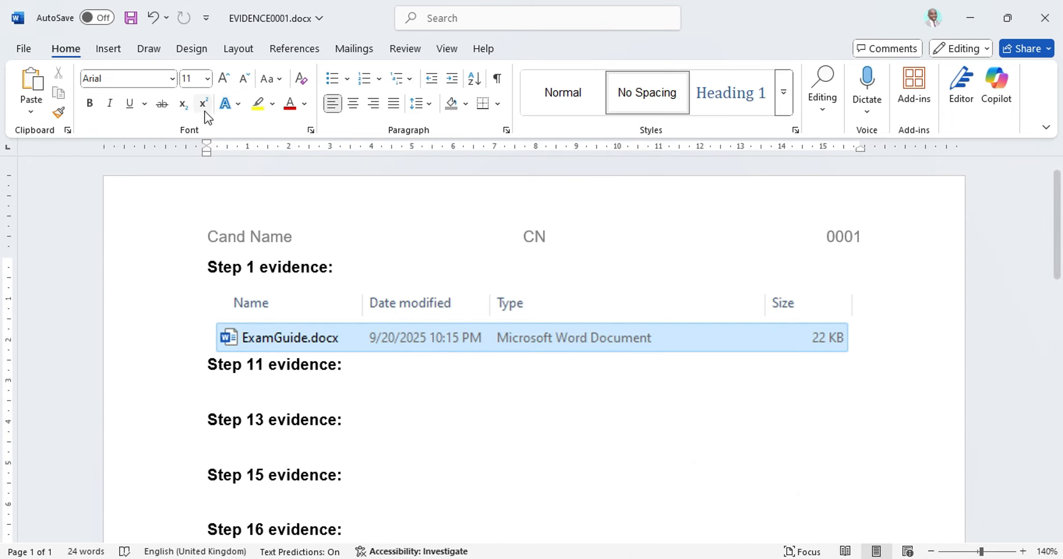
{"action": "left_click", "coordinate": [32, 83]}
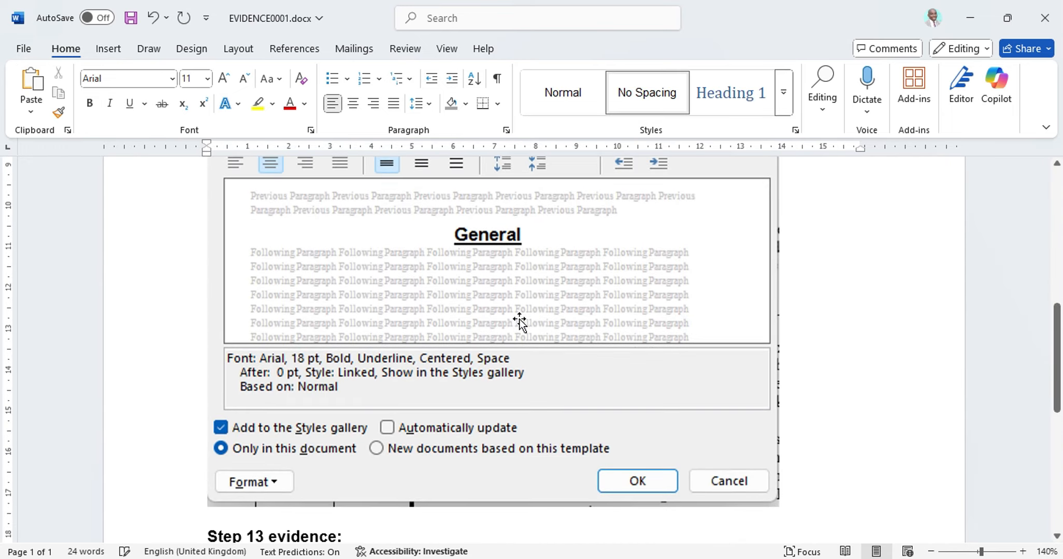
Step: In the question paper PDF, highlight "four subheadings" and "EX-subhead style to each one" in task 12
{"action": "mouse_move", "coordinate": [715, 553]}
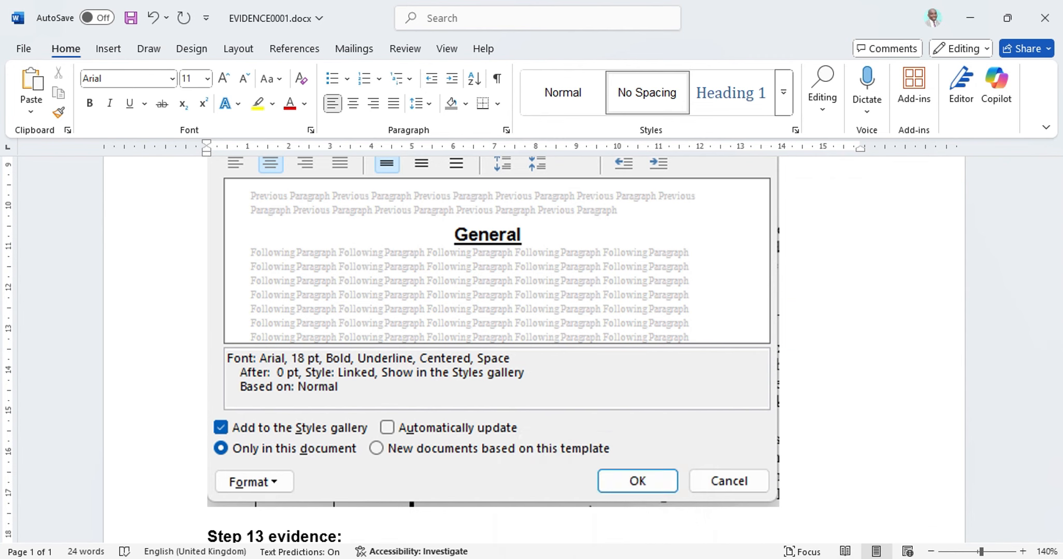
{"action": "left_click", "coordinate": [651, 545]}
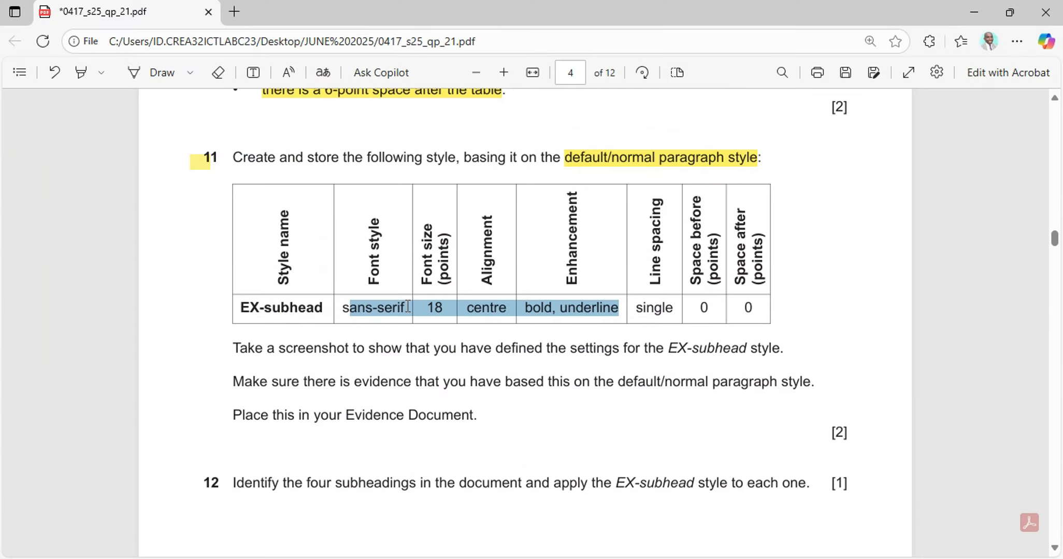
{"action": "scroll", "coordinate": [323, 402], "scroll_direction": "down", "scroll_amount": 5}
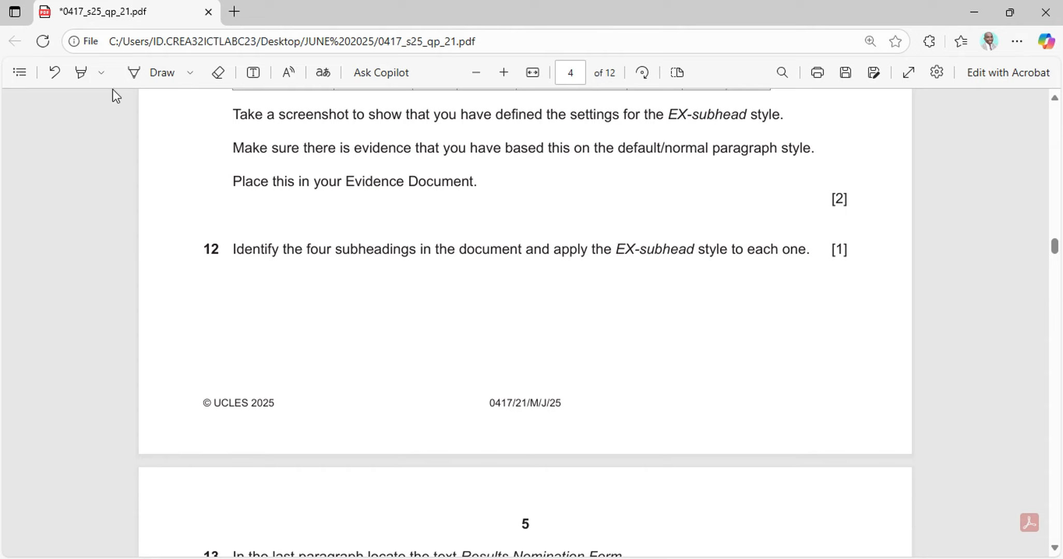
{"action": "left_click", "coordinate": [80, 72]}
{"action": "left_click_drag", "start_coordinate": [311, 247], "coordinate": [409, 248]}
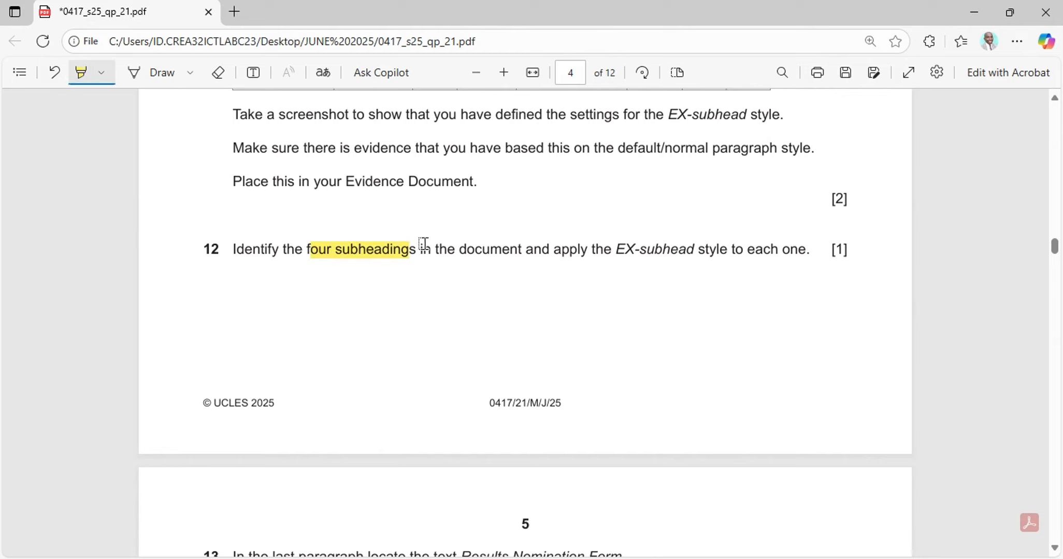
{"action": "left_click_drag", "start_coordinate": [616, 249], "coordinate": [806, 241]}
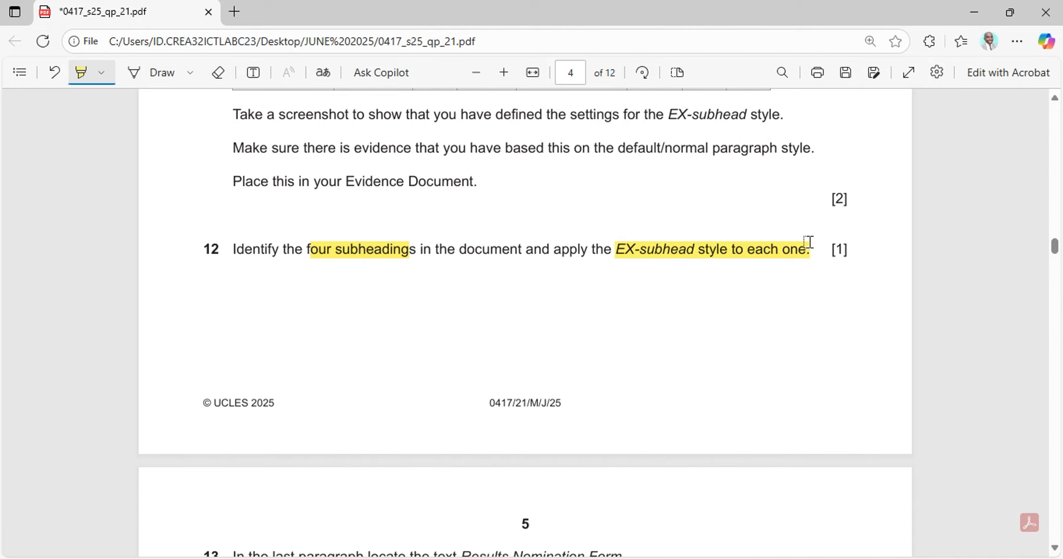
Step: Switch to ExamGuide.docx and apply the Normal style to the Attendance subheading
{"action": "left_click", "coordinate": [782, 531]}
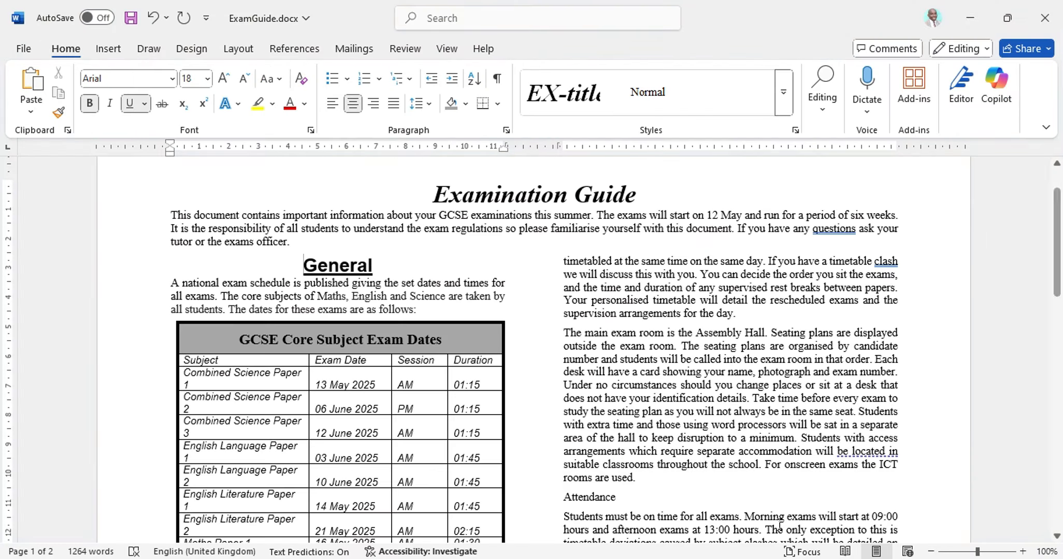
{"action": "scroll", "coordinate": [355, 262], "scroll_direction": "down", "scroll_amount": 5}
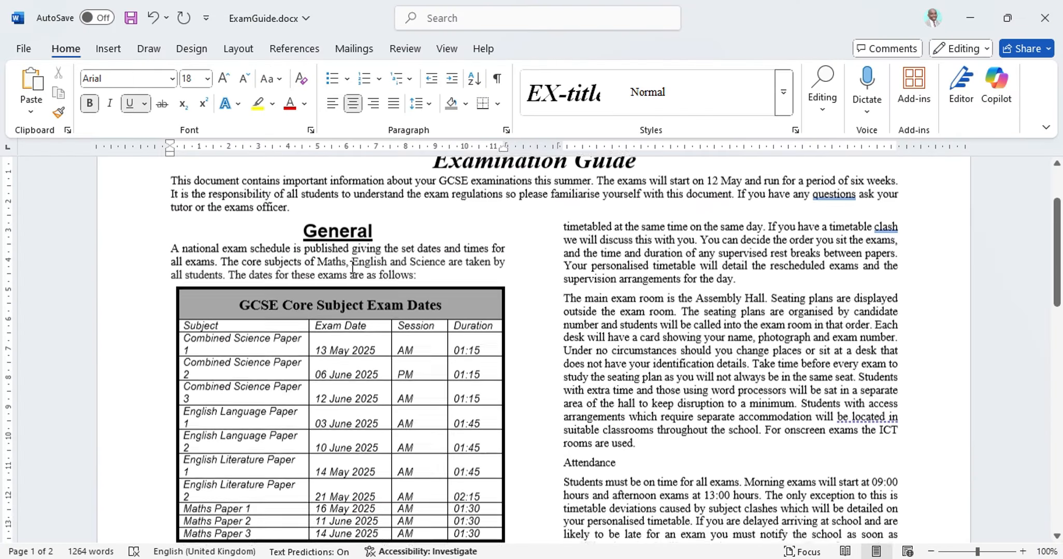
{"action": "scroll", "coordinate": [355, 262], "scroll_direction": "down", "scroll_amount": 1}
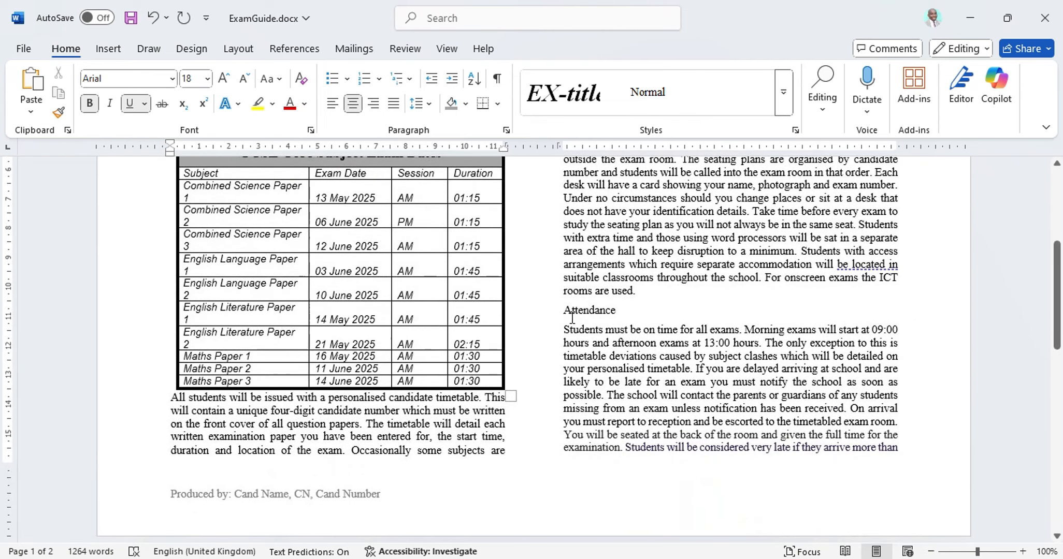
{"action": "left_click_drag", "start_coordinate": [567, 317], "coordinate": [616, 314]}
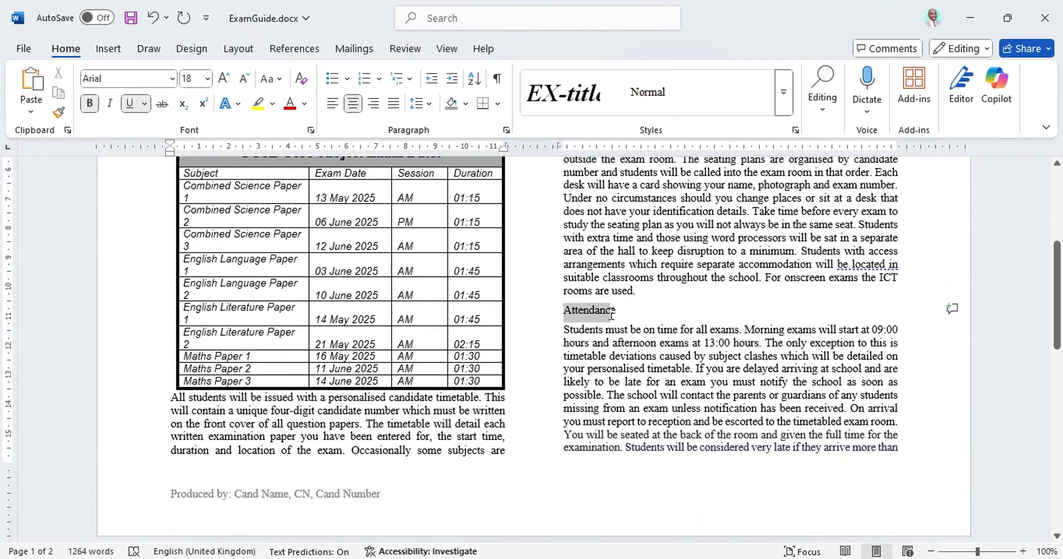
{"action": "left_click", "coordinate": [783, 93]}
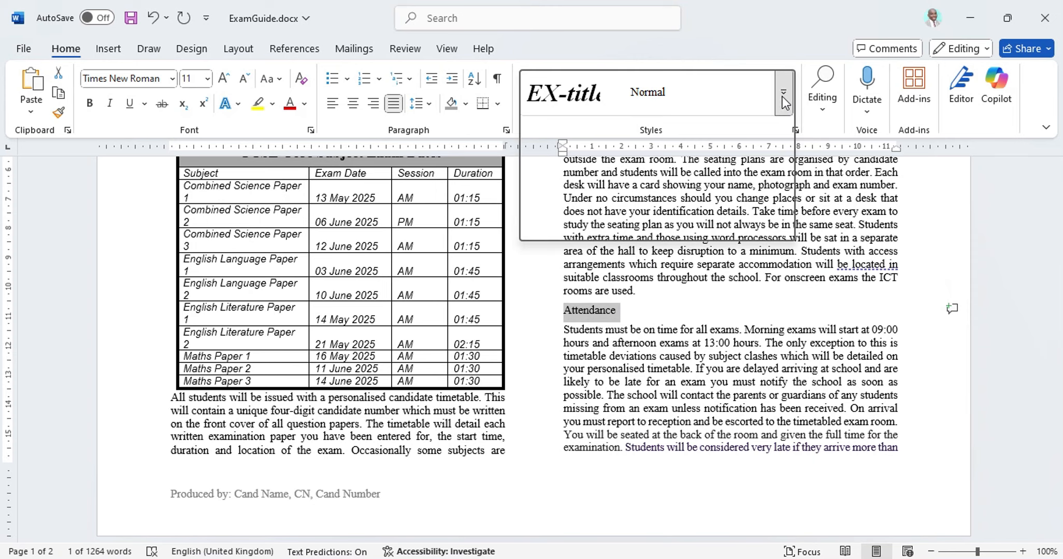
{"action": "left_click", "coordinate": [644, 141]}
Step: Apply the EX-subhead style to the Exam Room subheading on page 2
{"action": "scroll", "coordinate": [524, 248], "scroll_direction": "down", "scroll_amount": 6}
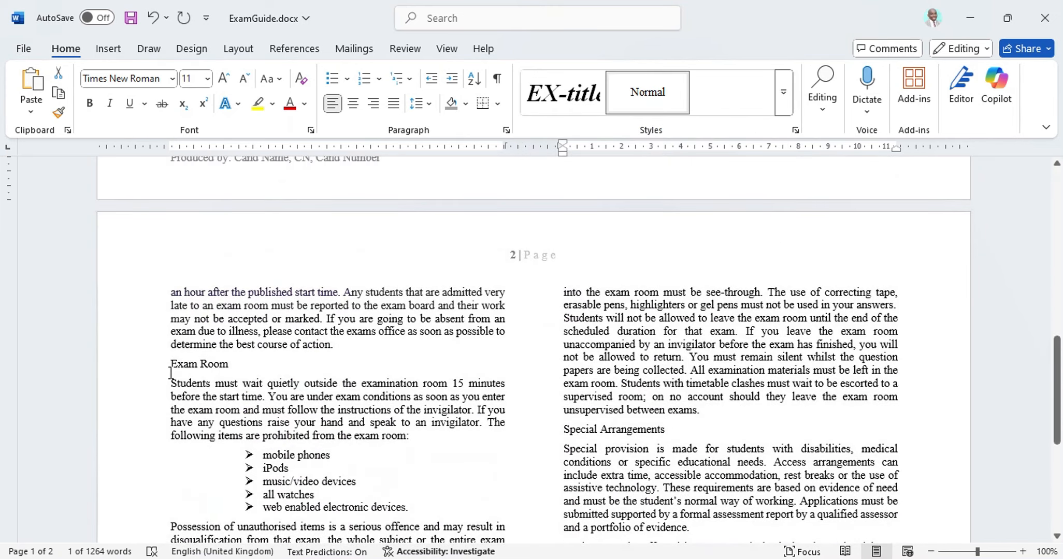
{"action": "left_click_drag", "start_coordinate": [170, 366], "coordinate": [230, 366]}
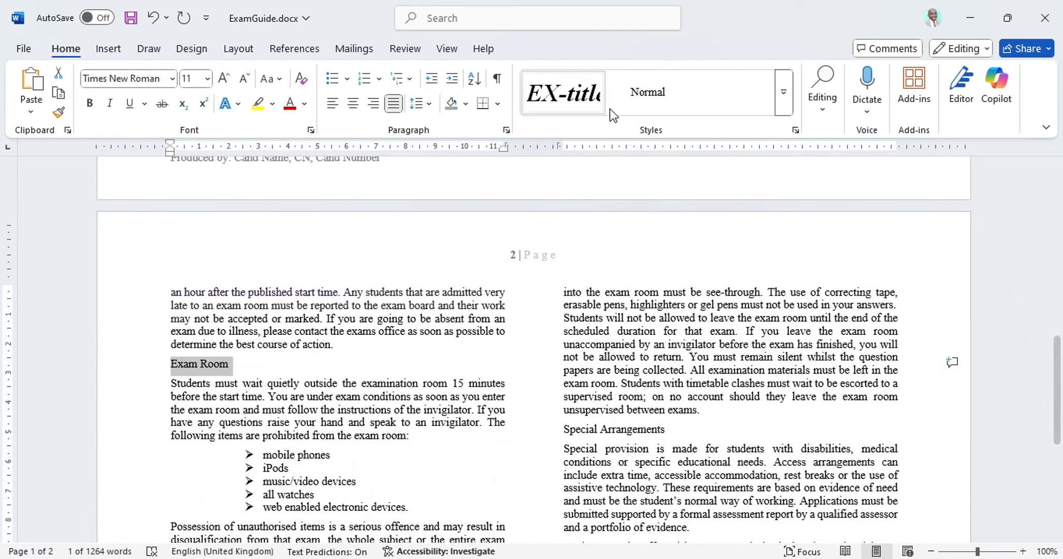
{"action": "left_click", "coordinate": [783, 92]}
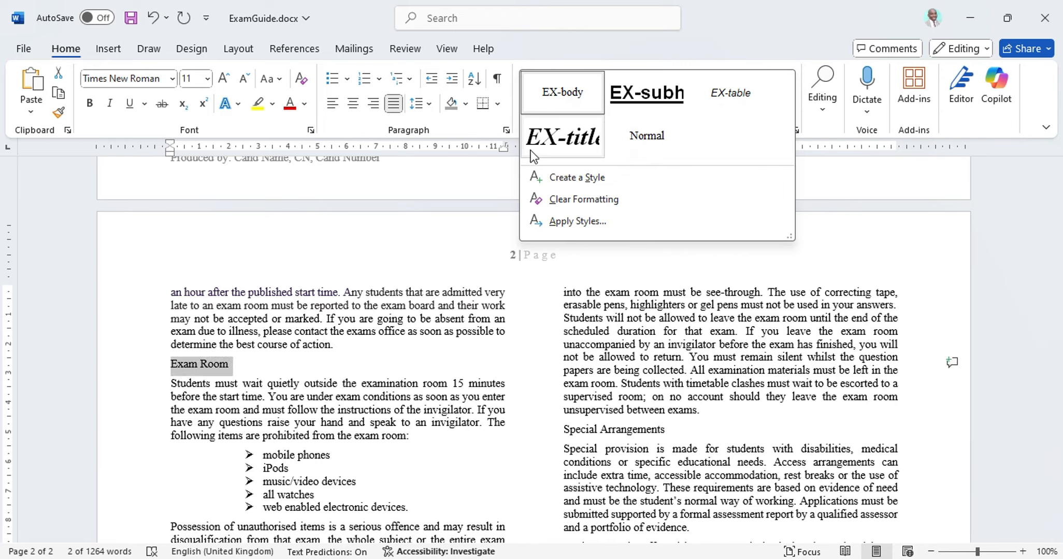
{"action": "left_click", "coordinate": [642, 99]}
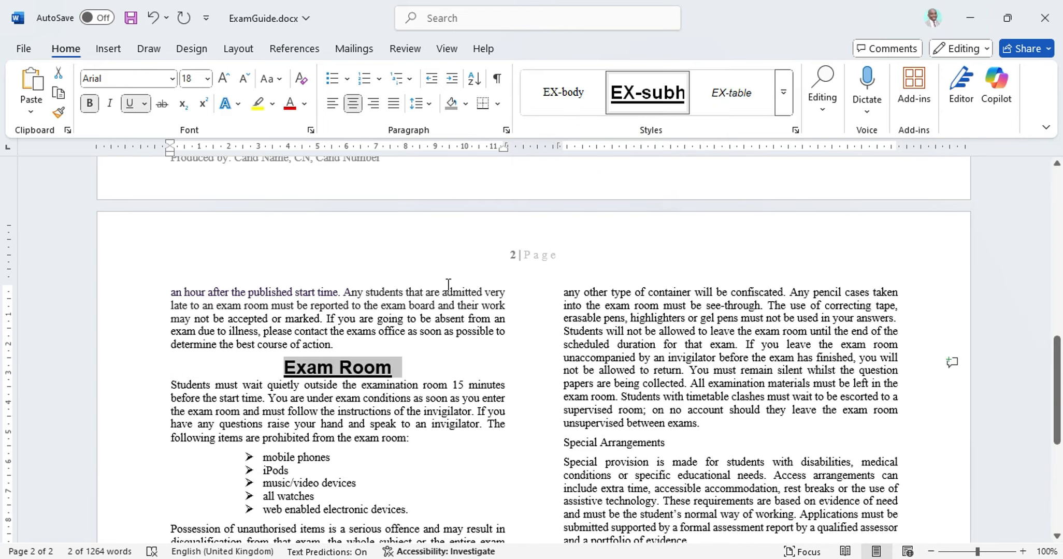
Step: Apply the EX-subhead style to the Special Arrangements subheading
{"action": "scroll", "coordinate": [450, 285], "scroll_direction": "down", "scroll_amount": 6}
{"action": "scroll", "coordinate": [450, 285], "scroll_direction": "up", "scroll_amount": 2}
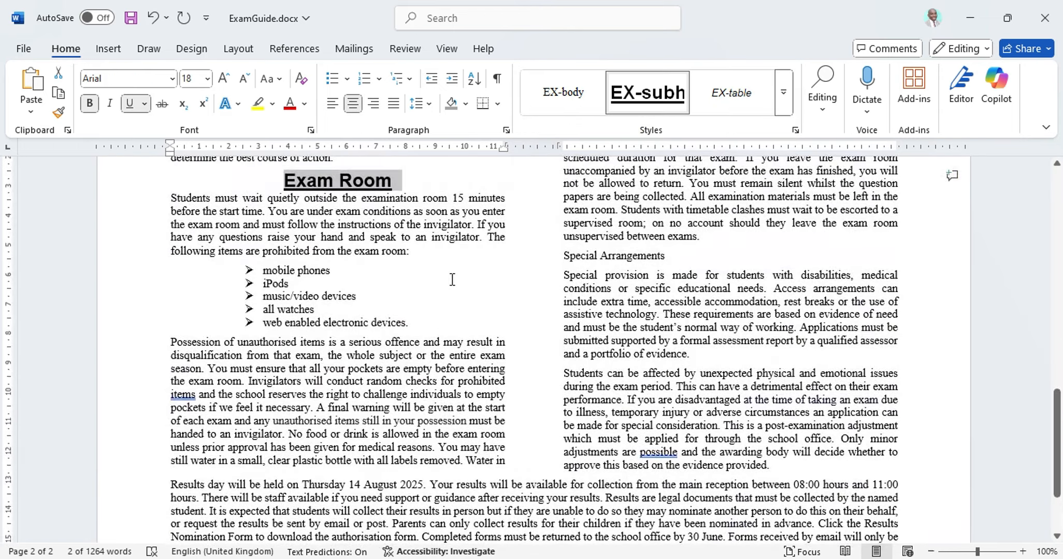
{"action": "scroll", "coordinate": [450, 282], "scroll_direction": "down", "scroll_amount": 3}
{"action": "scroll", "coordinate": [452, 280], "scroll_direction": "up", "scroll_amount": 3}
{"action": "left_click_drag", "start_coordinate": [563, 256], "coordinate": [666, 259]}
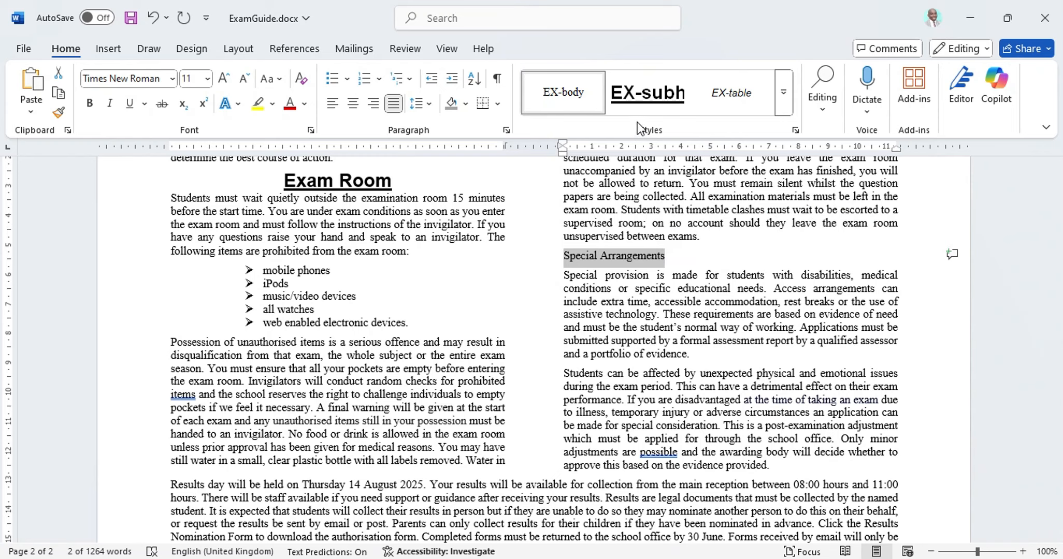
{"action": "left_click", "coordinate": [646, 106]}
{"action": "scroll", "coordinate": [531, 337], "scroll_direction": "down", "scroll_amount": 3}
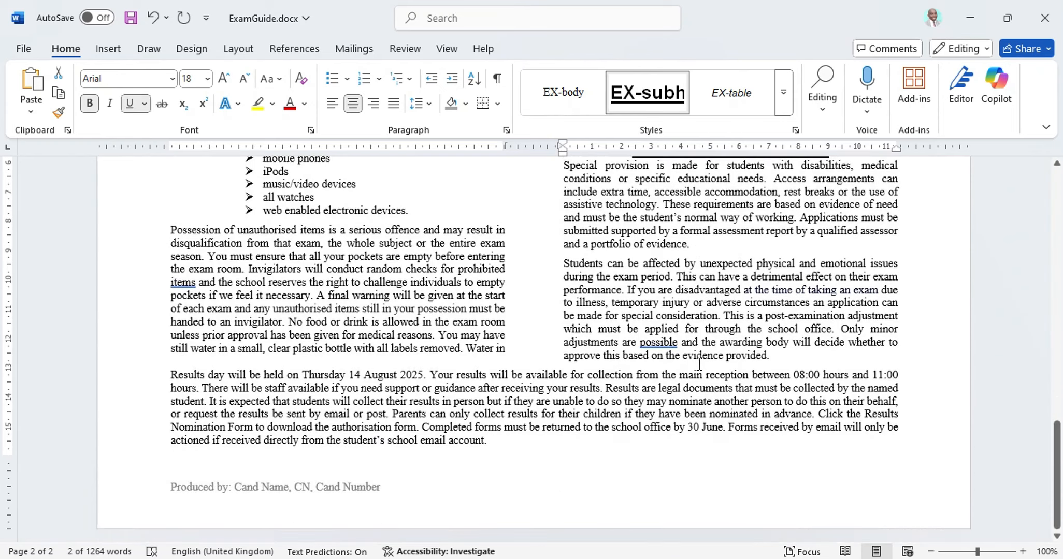
Step: Switch to the question paper PDF and highlight "Results Nomination Form" in task 13
{"action": "left_click", "coordinate": [638, 558]}
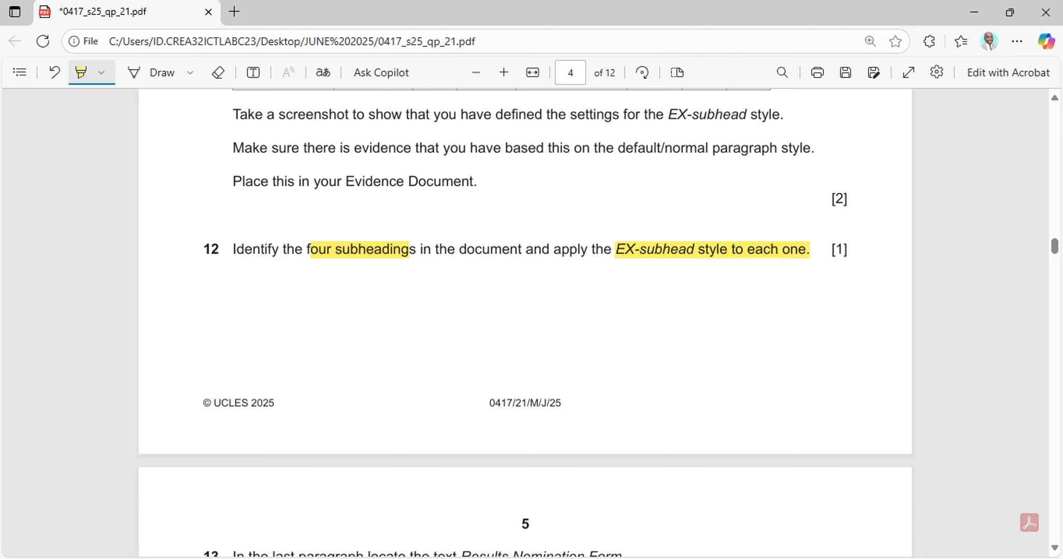
{"action": "scroll", "coordinate": [603, 550], "scroll_direction": "down", "scroll_amount": 6}
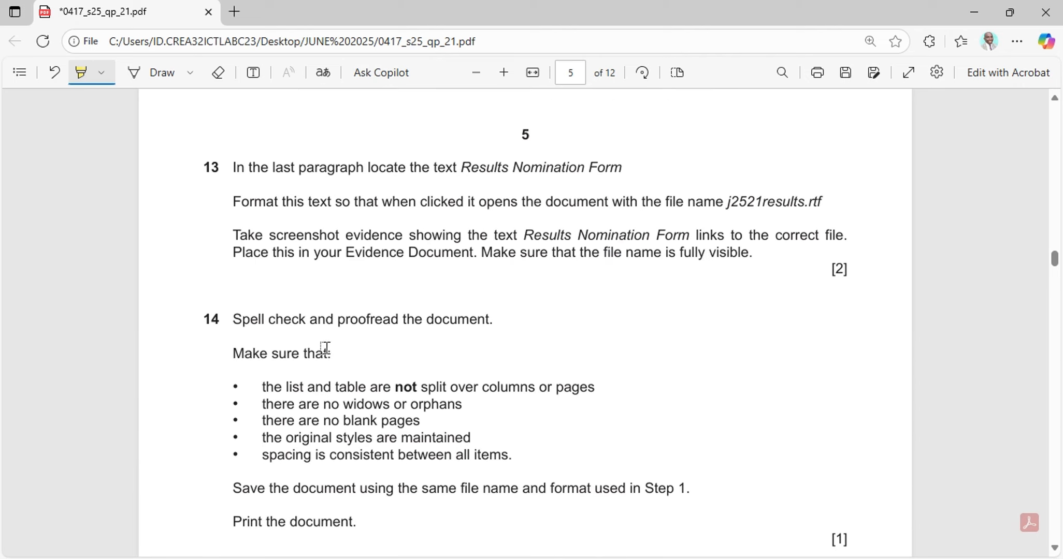
{"action": "left_click_drag", "start_coordinate": [470, 168], "coordinate": [610, 168]}
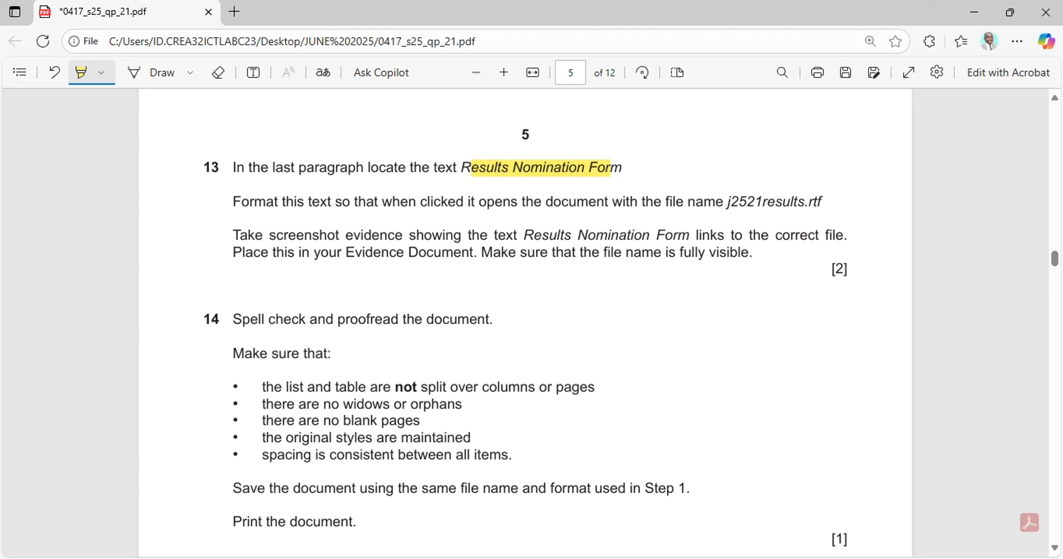
Step: Switch to ExamGuide.docx and search the document for "results nomination form", checking the wording against task 13
{"action": "key", "text": "alt+Tab"}
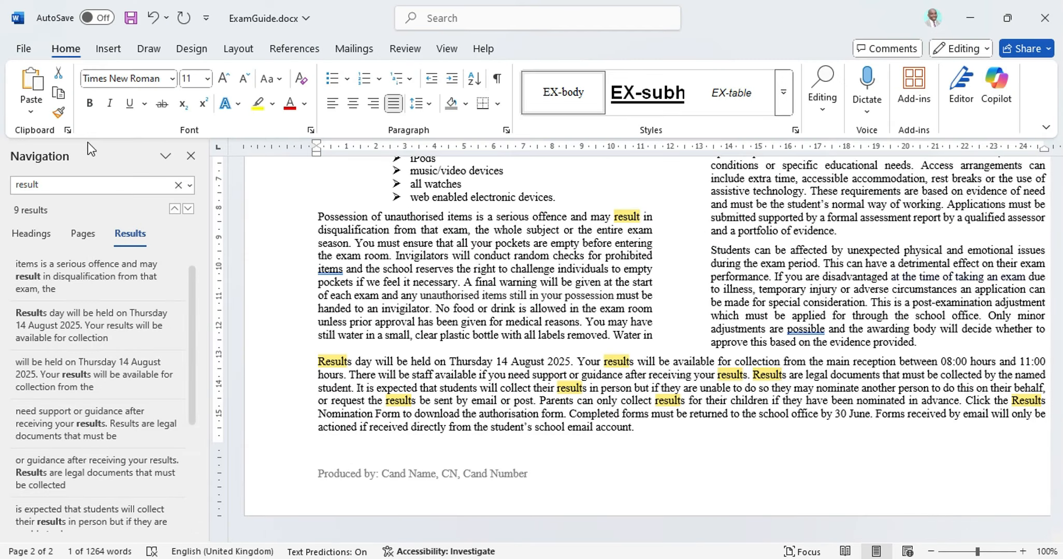
{"action": "left_click", "coordinate": [129, 187]}
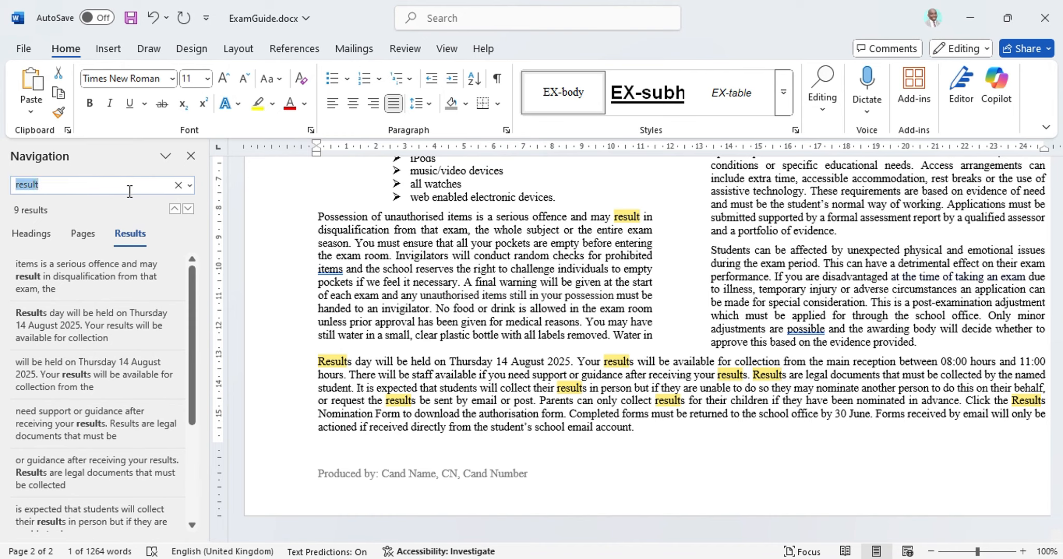
{"action": "left_click", "coordinate": [149, 184]}
{"action": "type", "text": "n"}
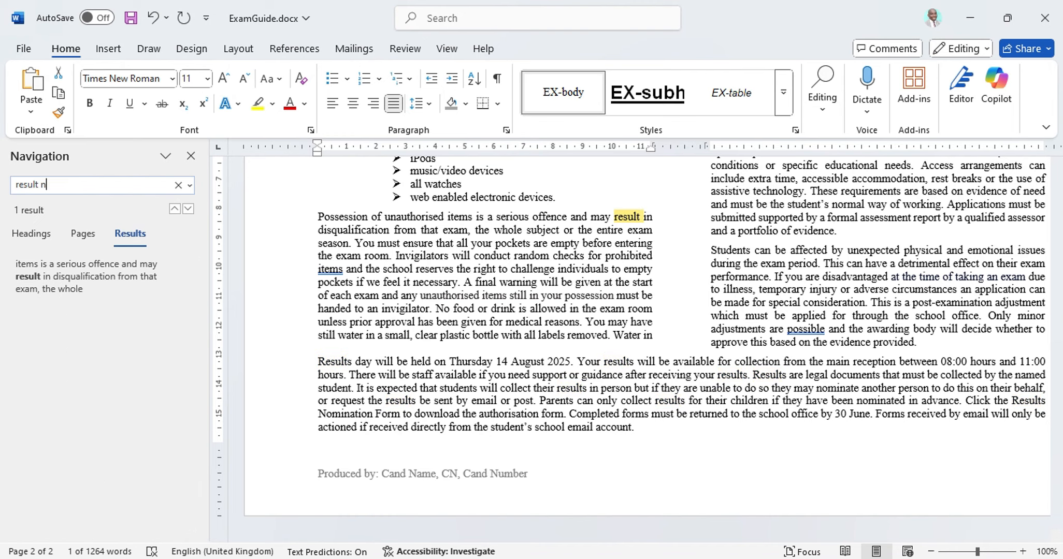
{"action": "type", "text": "omination form"}
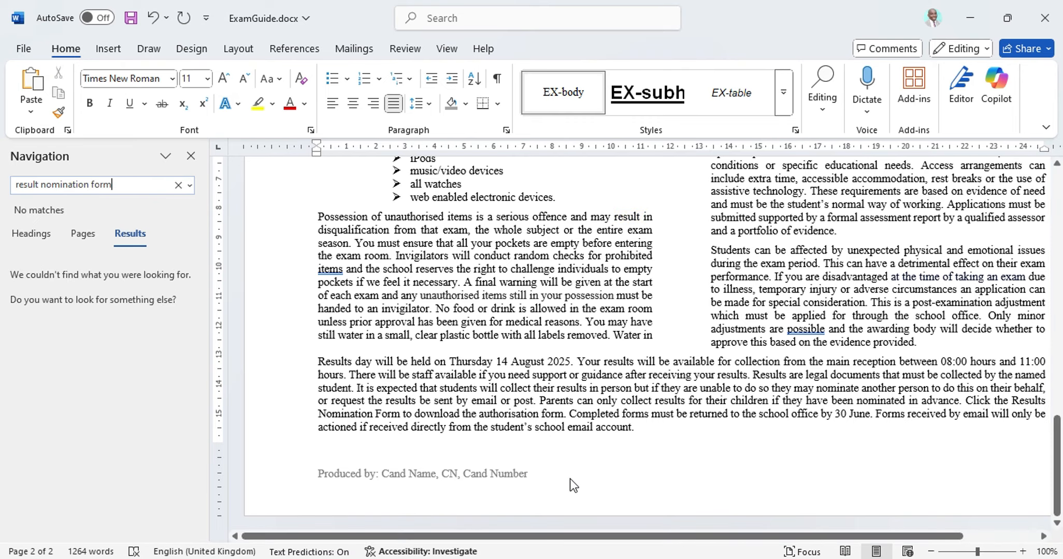
{"action": "key", "text": "alt+Tab"}
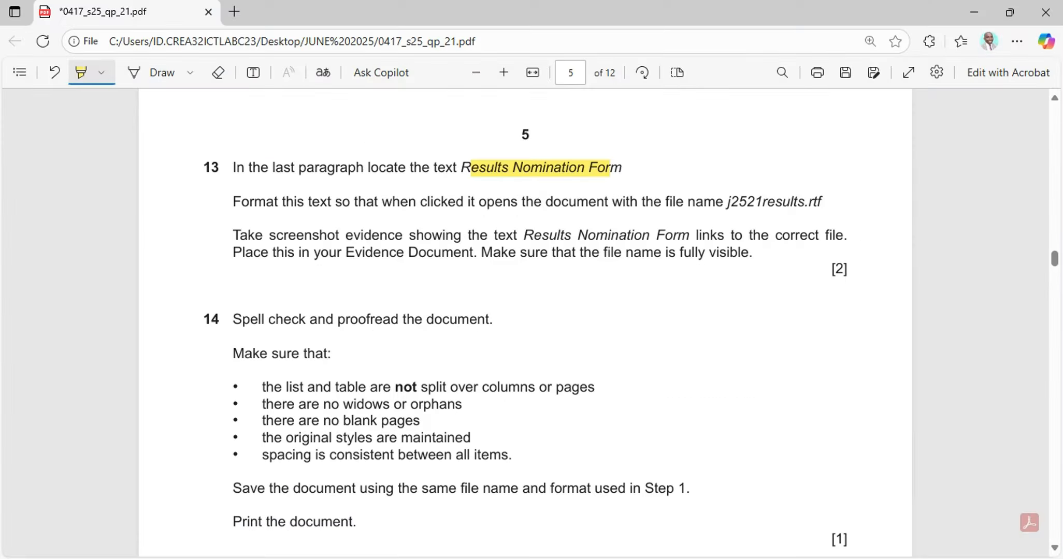
{"action": "key", "text": "alt+Tab"}
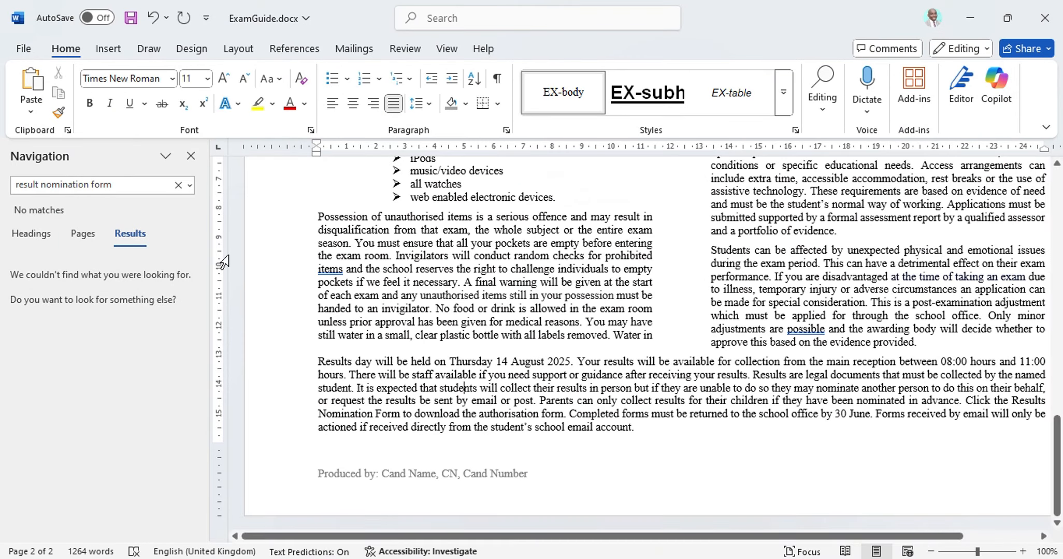
{"action": "left_click", "coordinate": [39, 188]}
{"action": "left_click", "coordinate": [39, 188]}
{"action": "type", "text": "s"}
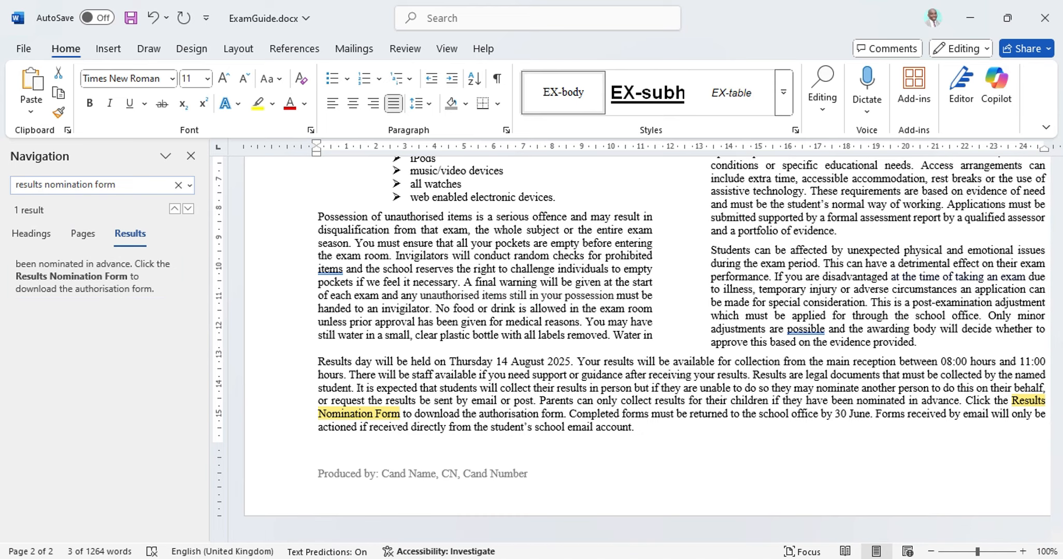
Step: In the question paper PDF, highlight the file name j2521results.rtf in task 13 and return to ExamGuide.docx
{"action": "key", "text": "alt+Tab"}
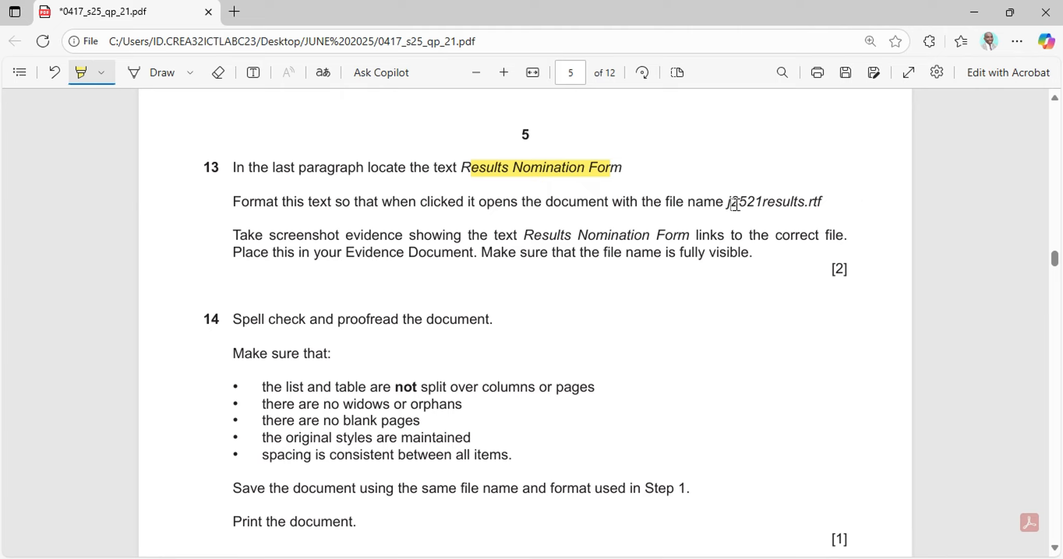
{"action": "left_click_drag", "start_coordinate": [732, 204], "coordinate": [834, 202]}
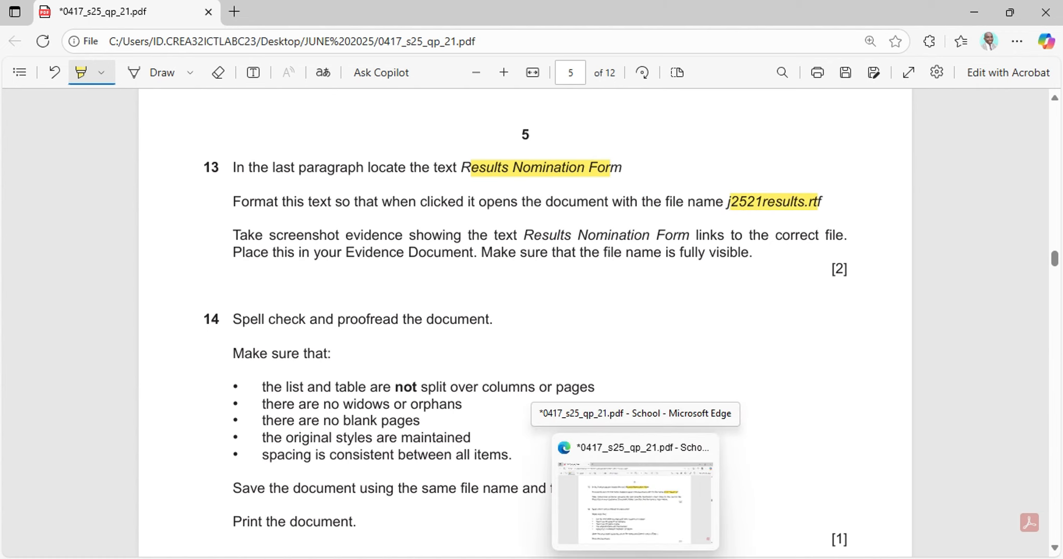
{"action": "left_click", "coordinate": [610, 558]}
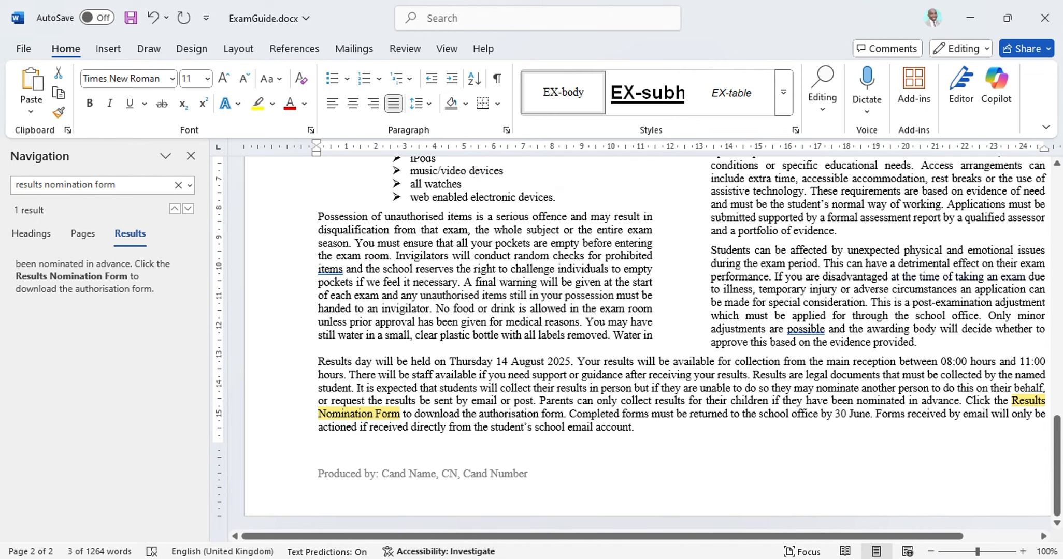
Step: Close the search and start inserting a hyperlink on the text "Results Nomination Form" in the last paragraph
{"action": "left_click", "coordinate": [191, 157]}
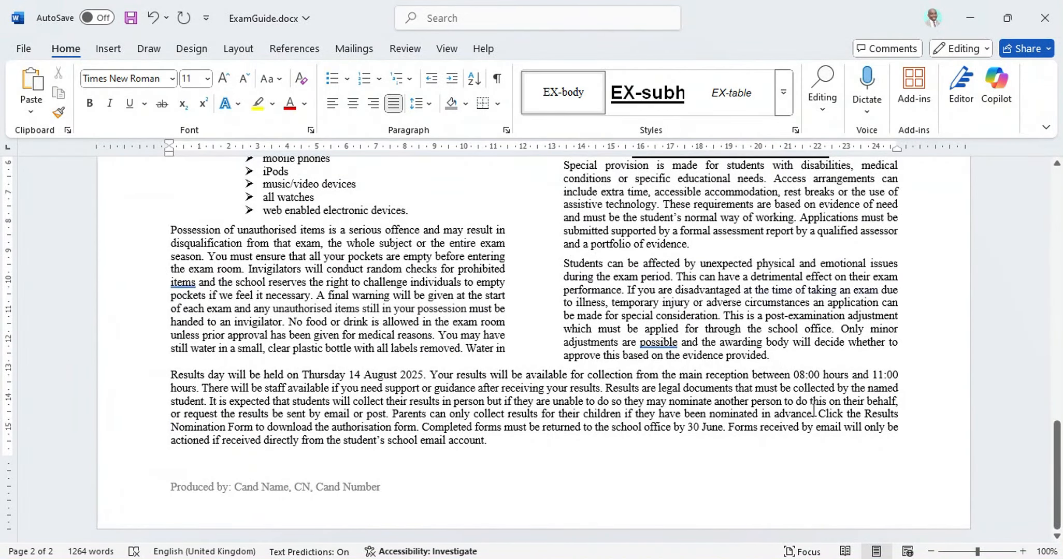
{"action": "left_click", "coordinate": [796, 414]}
{"action": "left_click_drag", "start_coordinate": [864, 414], "coordinate": [254, 428]}
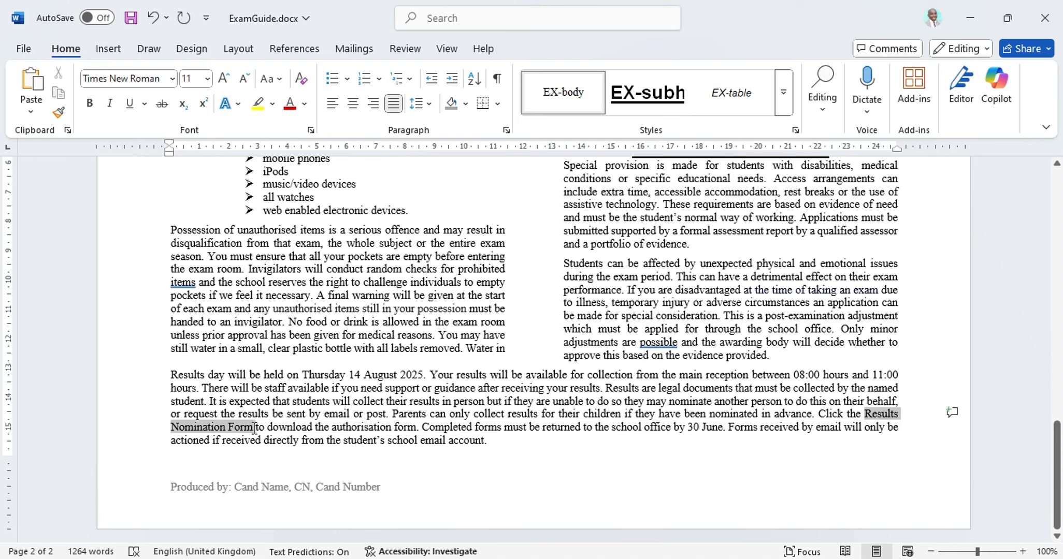
{"action": "right_click", "coordinate": [253, 426]}
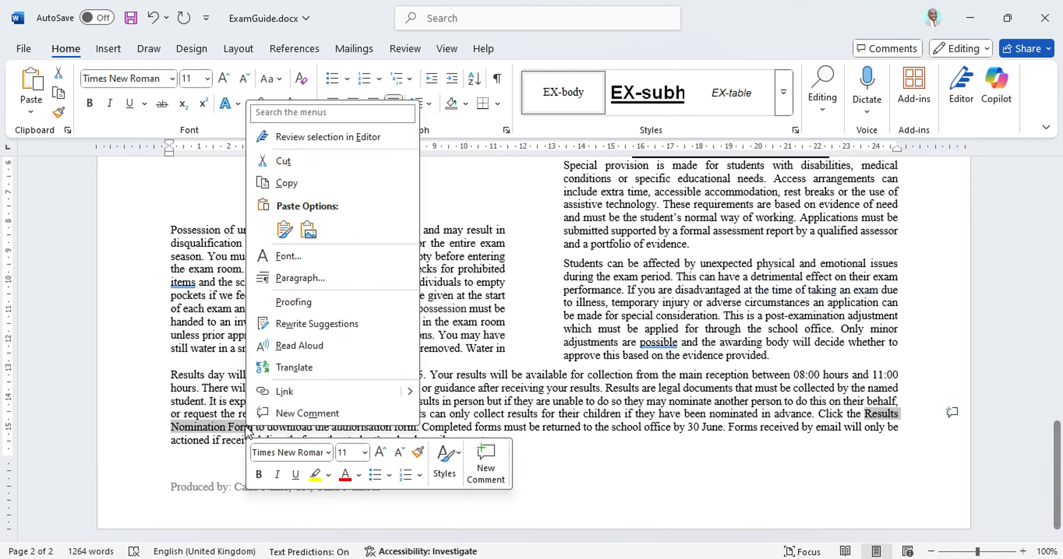
{"action": "left_click", "coordinate": [286, 392]}
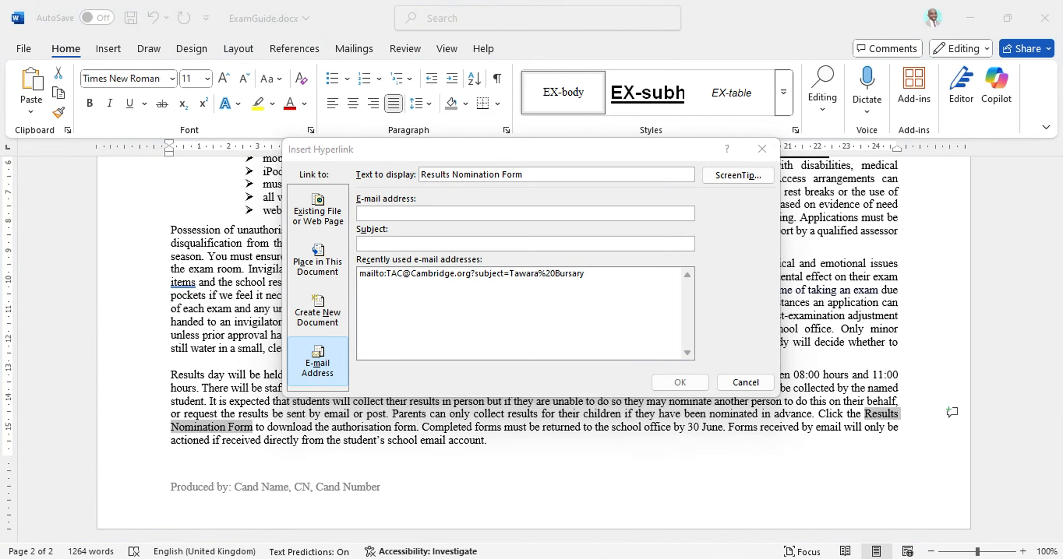
Step: Link "Results Nomination Form" to the existing file j2521results.rtf, checking the file name against task 13 in the question paper PDF
{"action": "key", "text": "alt+Tab"}
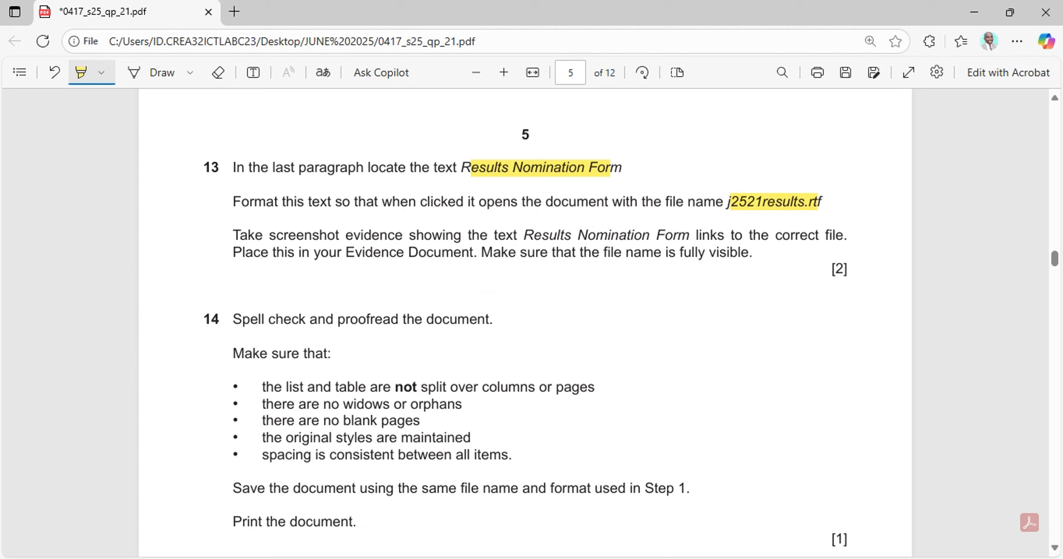
{"action": "key", "text": "alt+Tab"}
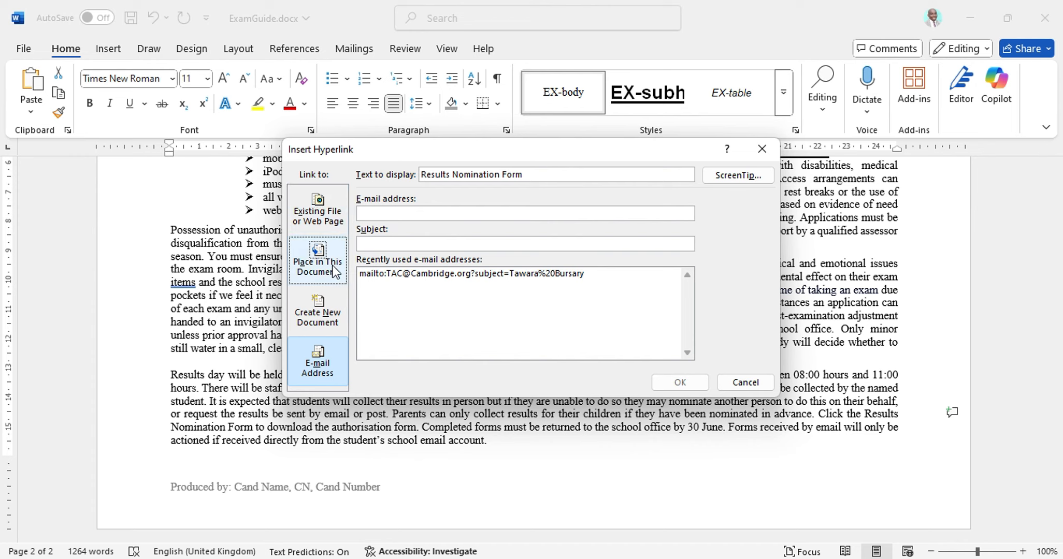
{"action": "left_click", "coordinate": [332, 221]}
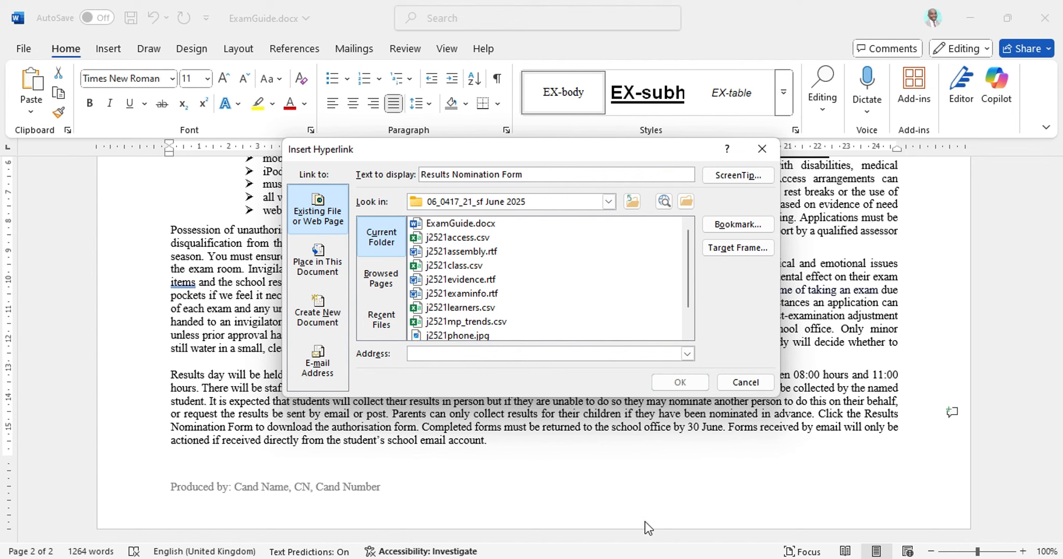
{"action": "key", "text": "alt+Tab"}
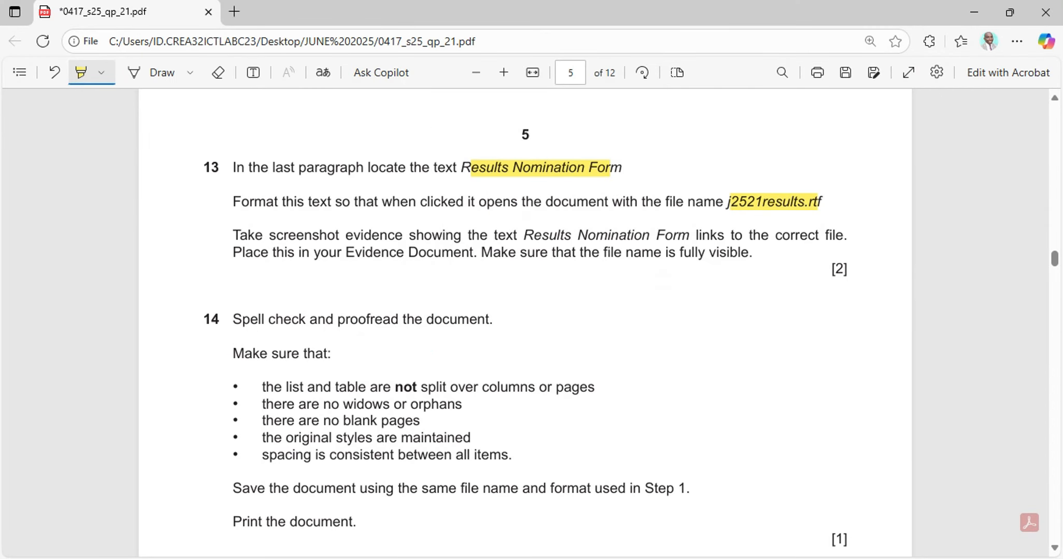
{"action": "key", "text": "alt+Tab"}
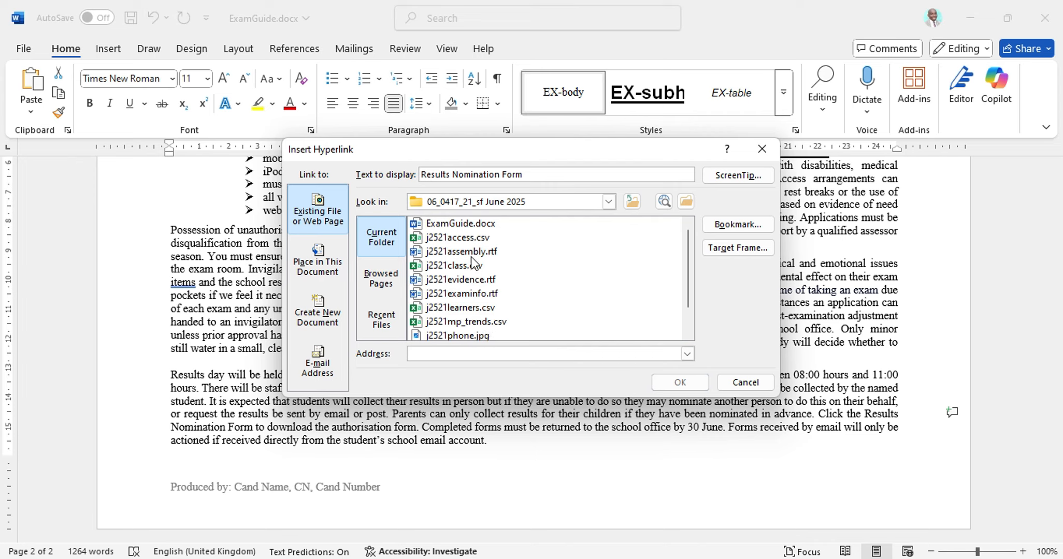
{"action": "scroll", "coordinate": [478, 286], "scroll_direction": "down", "scroll_amount": 1}
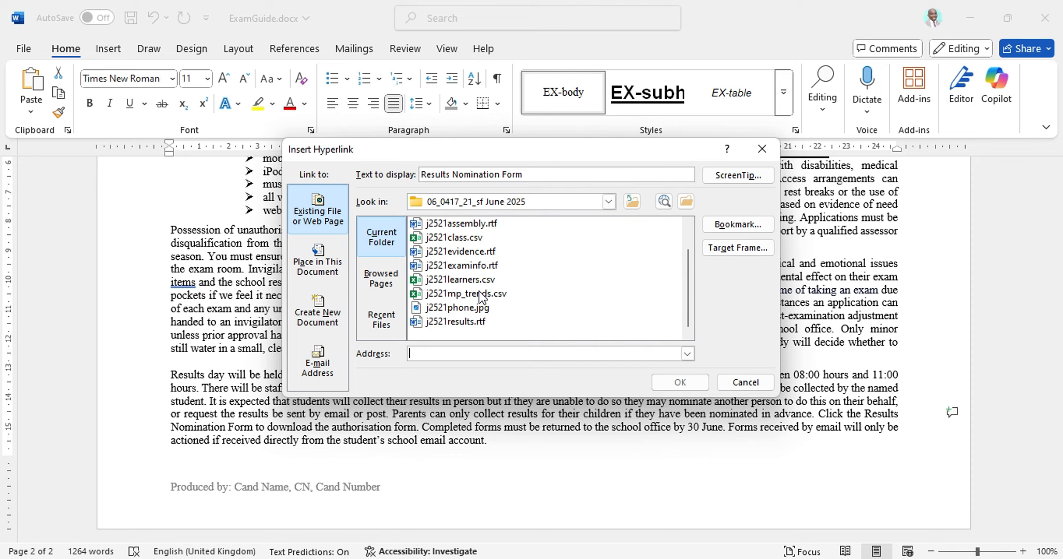
{"action": "left_click", "coordinate": [472, 322]}
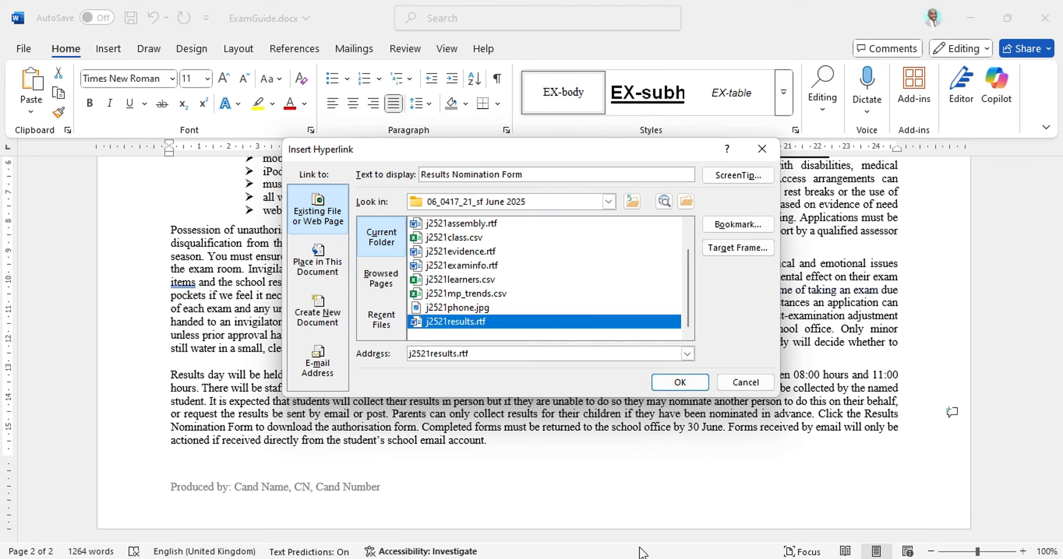
{"action": "key", "text": "alt+Tab"}
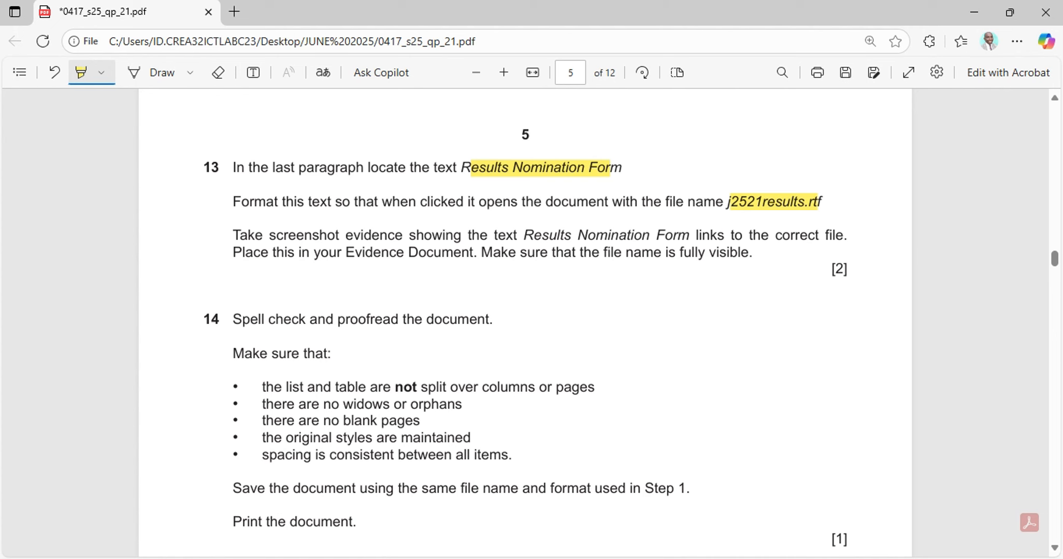
{"action": "key", "text": "alt+Tab"}
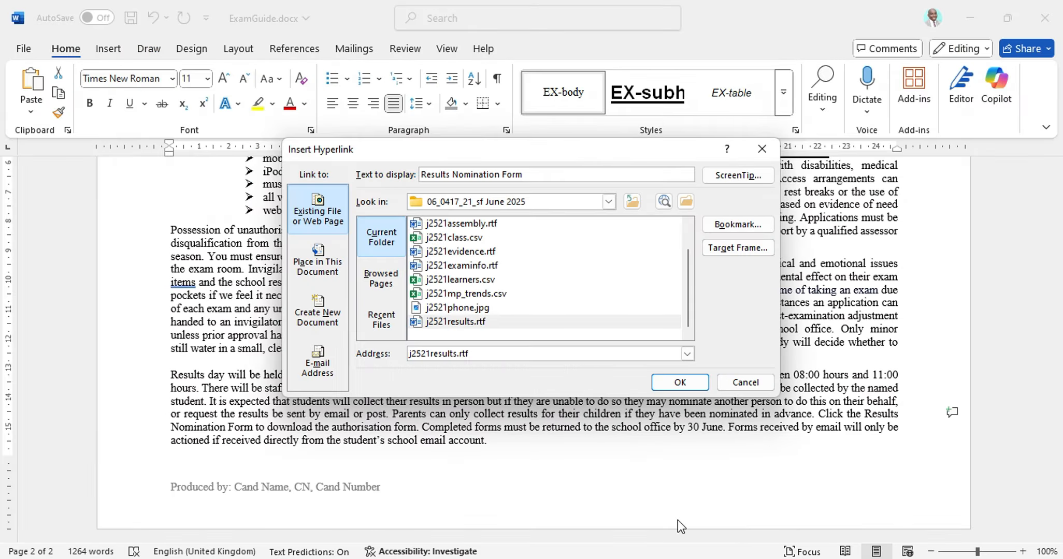
{"action": "left_click", "coordinate": [703, 389]}
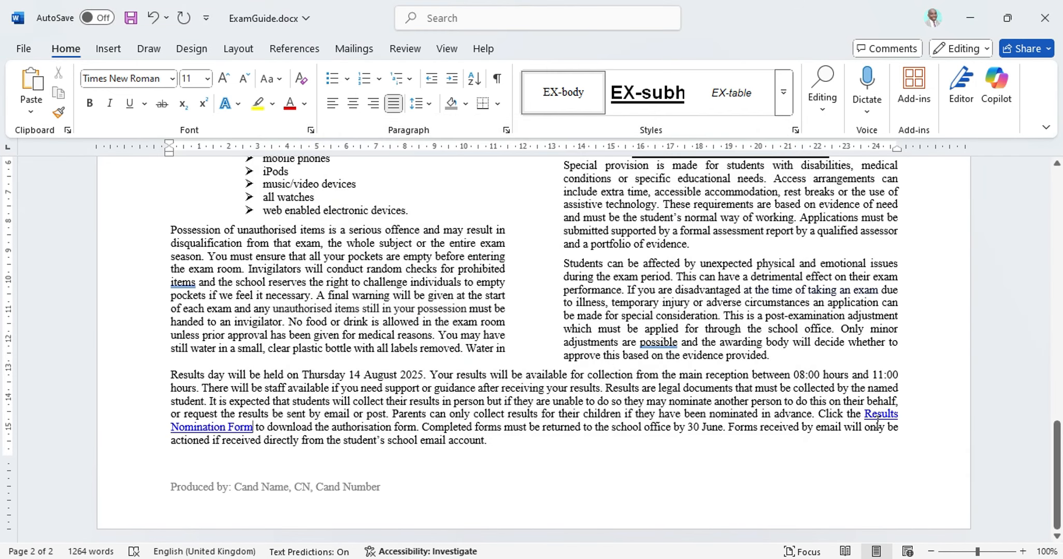
Step: Reopen the hyperlink settings of "Results Nomination Form", capture a screenshot of only the dialog and close it
{"action": "mouse_move", "coordinate": [878, 413]}
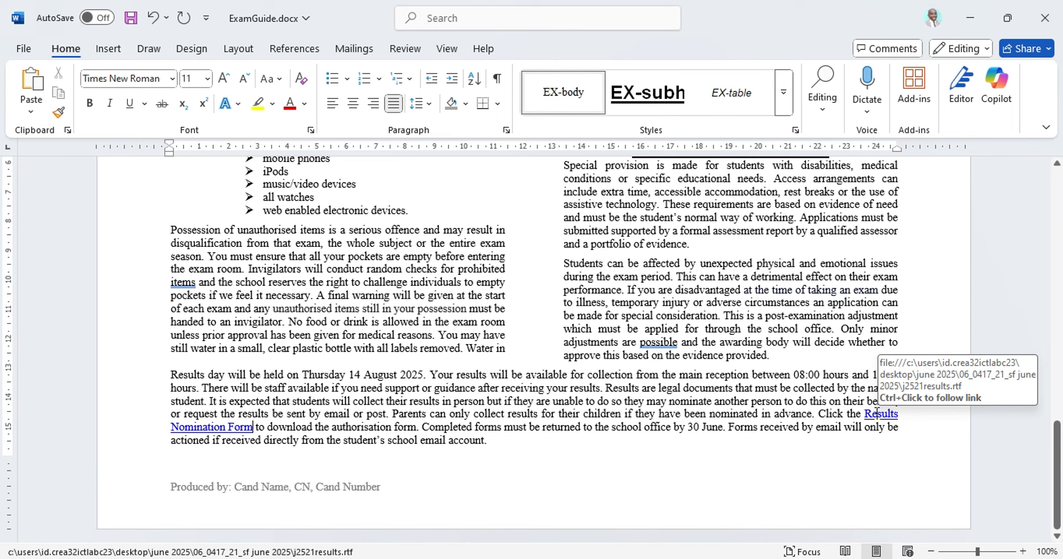
{"action": "left_click_drag", "start_coordinate": [866, 415], "coordinate": [884, 440]}
{"action": "left_click_drag", "start_coordinate": [496, 481], "coordinate": [255, 424]}
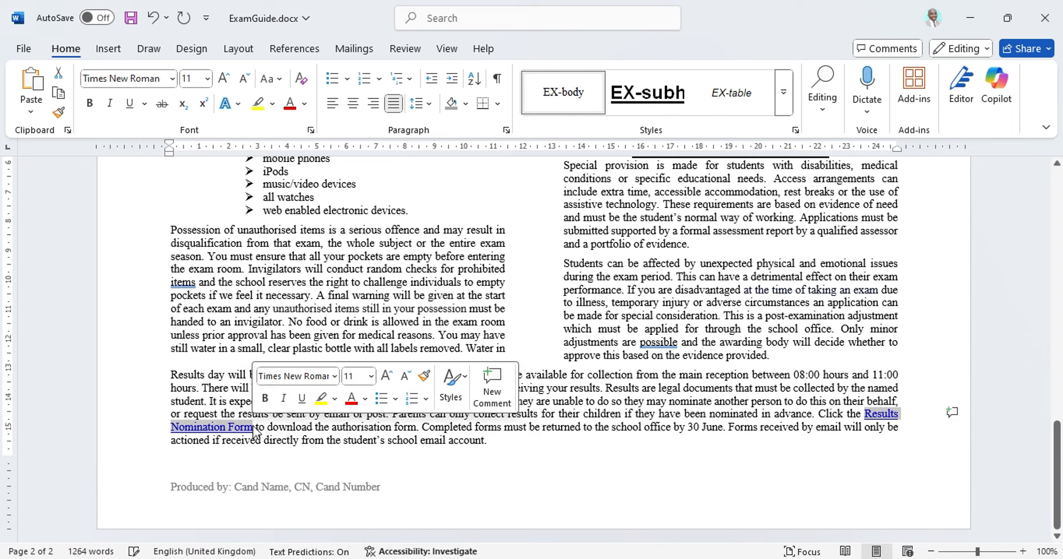
{"action": "right_click", "coordinate": [251, 429]}
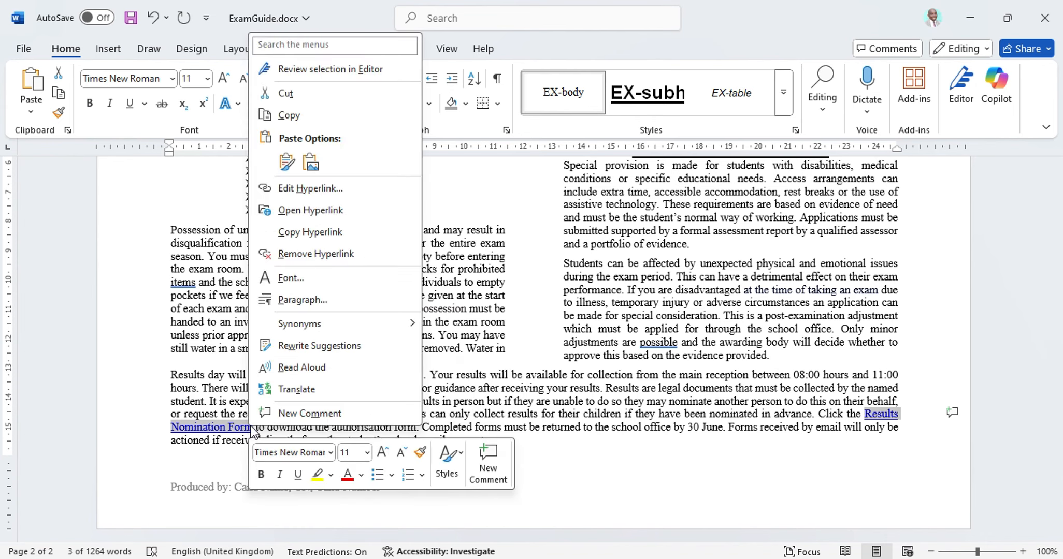
{"action": "left_click", "coordinate": [361, 194]}
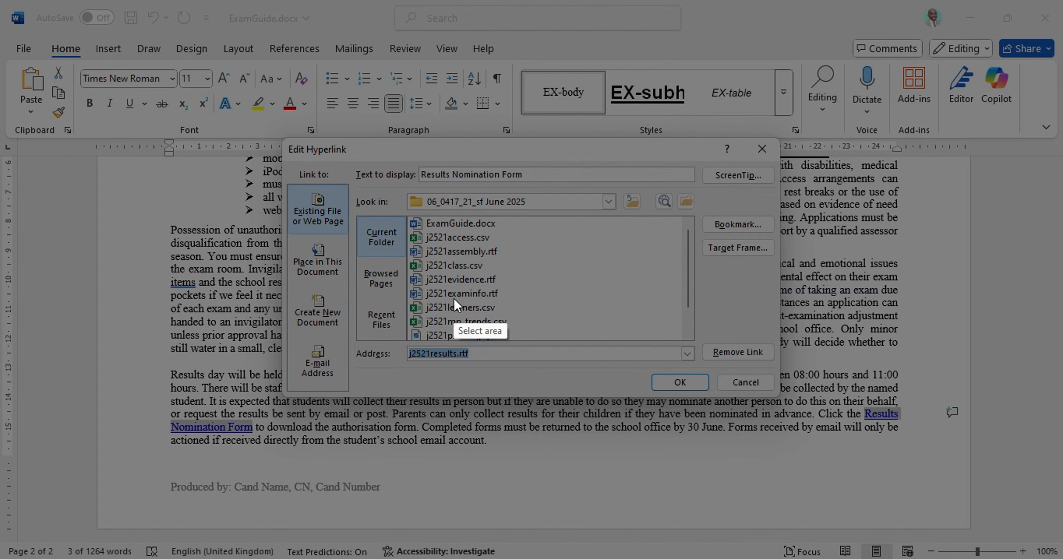
{"action": "left_click_drag", "start_coordinate": [280, 138], "coordinate": [783, 390]}
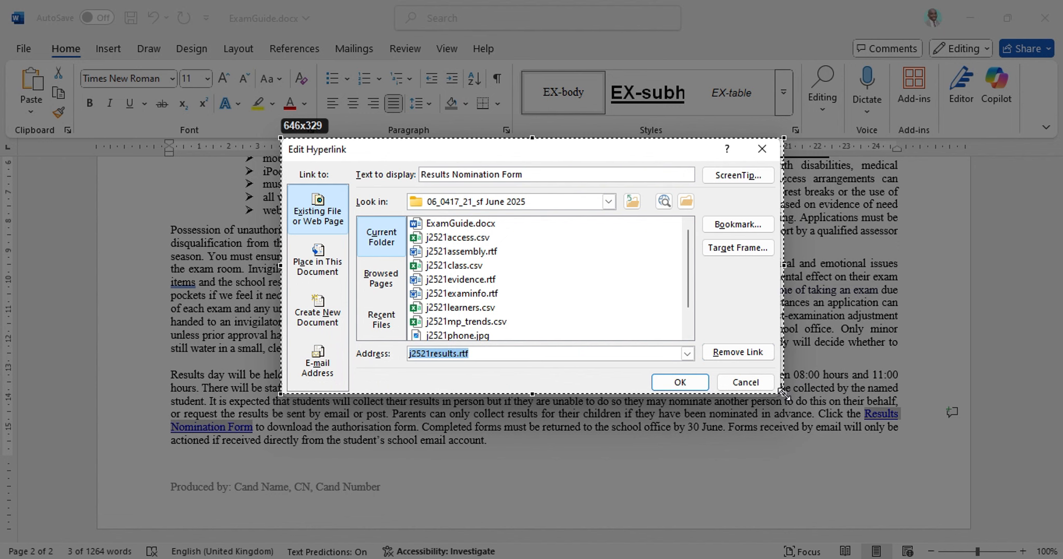
{"action": "left_click", "coordinate": [730, 414]}
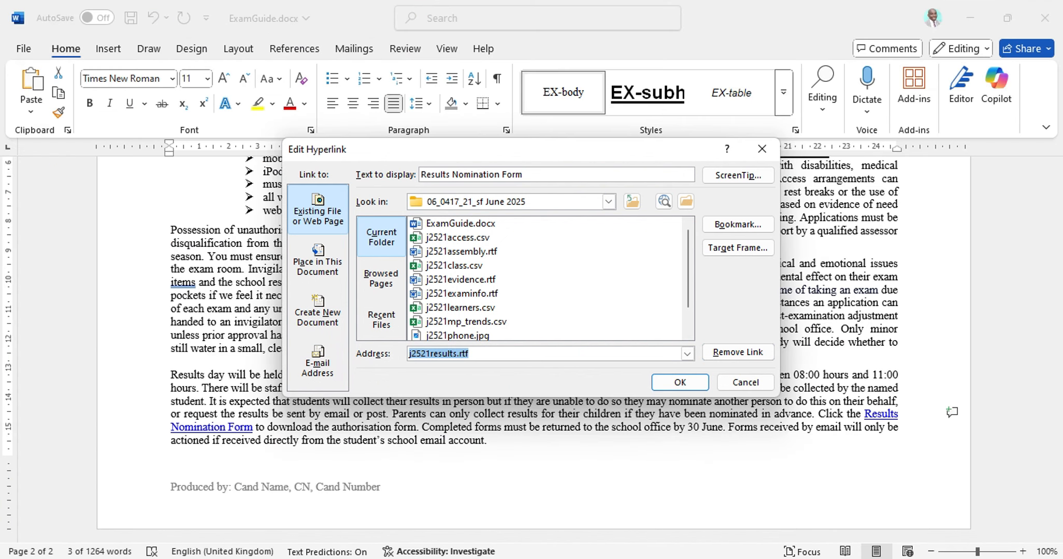
{"action": "mouse_move", "coordinate": [678, 516]}
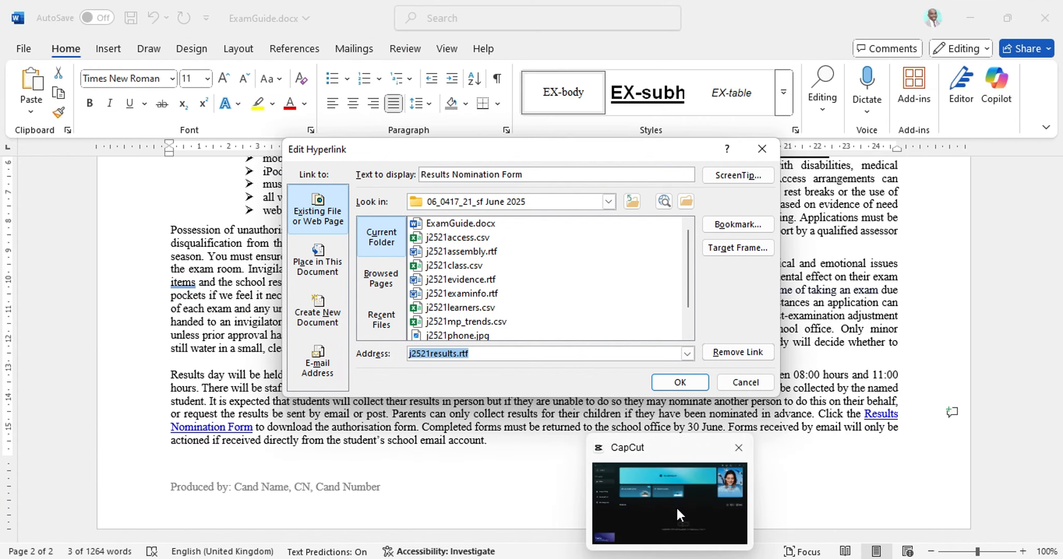
{"action": "left_click", "coordinate": [675, 381]}
Step: In the question paper PDF, highlight task 13's screenshot text, evidence document and visible file name requirements, and return to ExamGuide.docx
{"action": "left_click", "coordinate": [665, 554]}
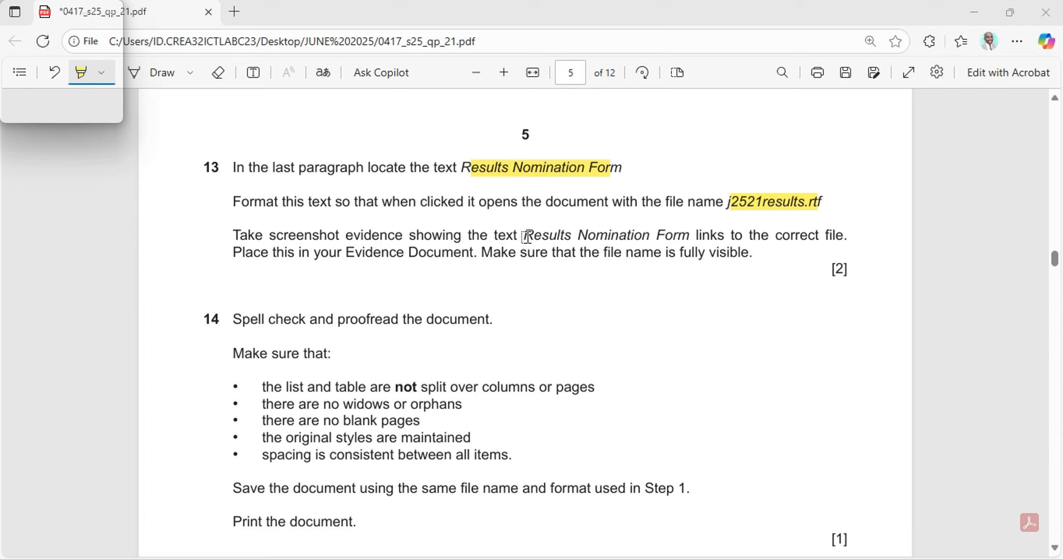
{"action": "left_click_drag", "start_coordinate": [525, 236], "coordinate": [688, 237]}
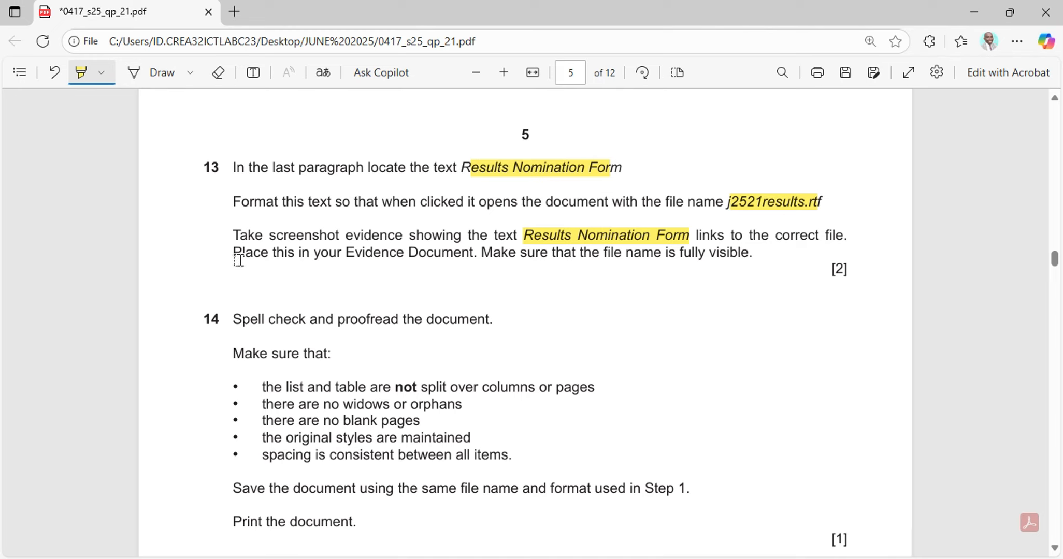
{"action": "left_click_drag", "start_coordinate": [238, 260], "coordinate": [460, 255]}
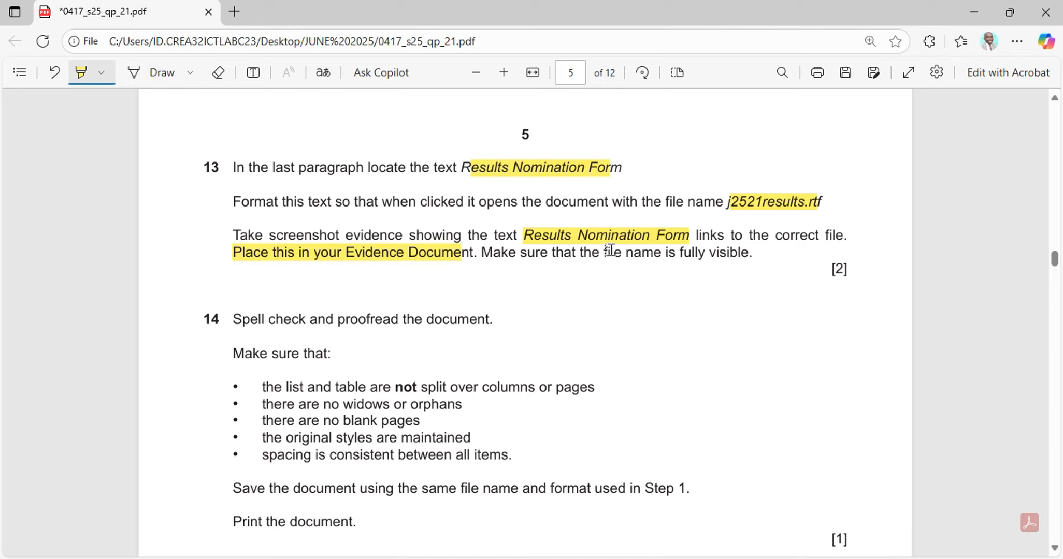
{"action": "left_click_drag", "start_coordinate": [610, 251], "coordinate": [751, 250]}
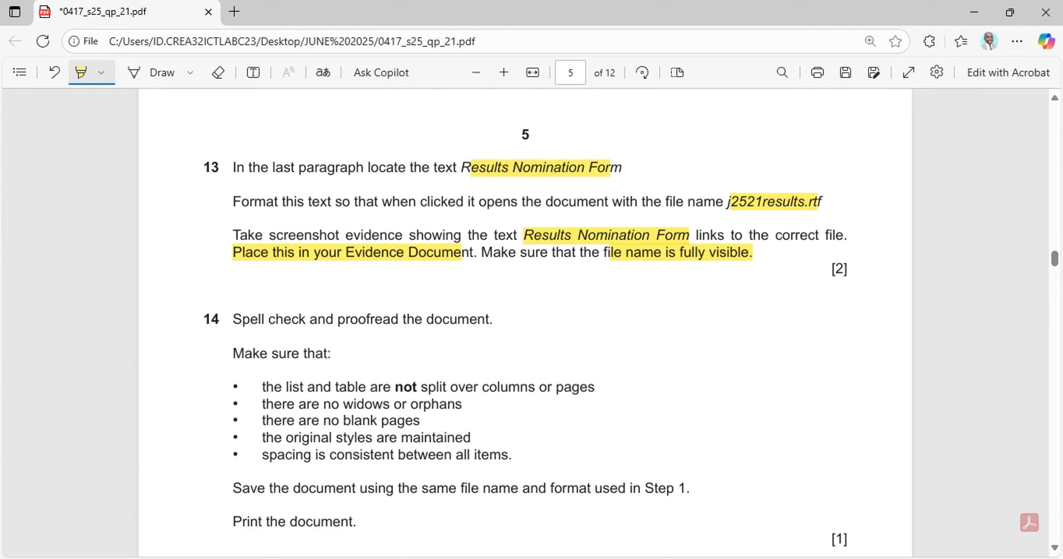
{"action": "key", "text": "alt+Tab"}
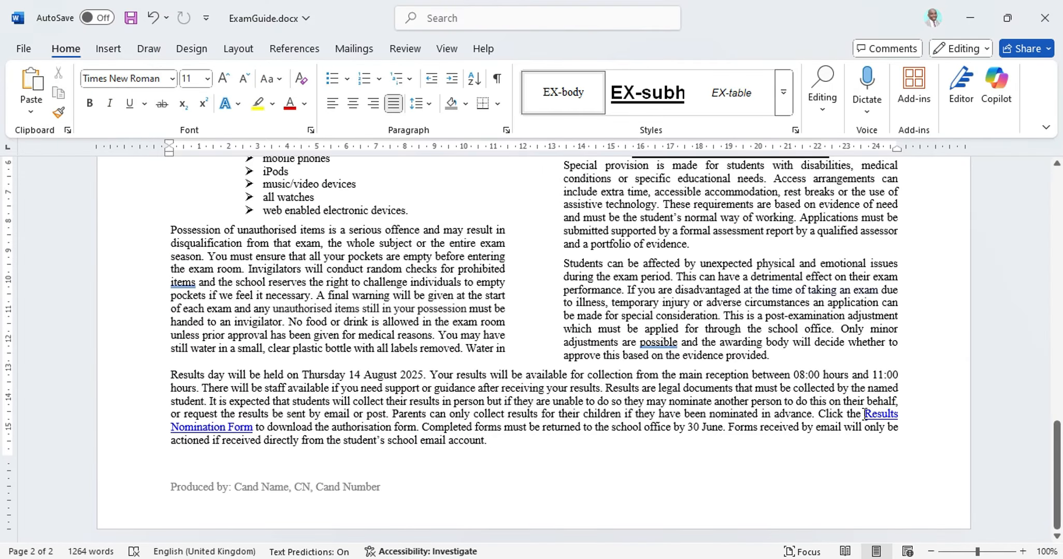
Step: Copy a screenshot showing both the hyperlink settings of "Results Nomination Form" and the linked text in the last paragraph, and close the dialog
{"action": "left_click_drag", "start_coordinate": [864, 414], "coordinate": [258, 504]}
{"action": "mouse_move", "coordinate": [251, 439]}
{"action": "left_mouse_down"}
{"action": "mouse_move", "coordinate": [252, 415]}
{"action": "mouse_move", "coordinate": [253, 424]}
{"action": "left_mouse_up"}
{"action": "right_click", "coordinate": [253, 426]}
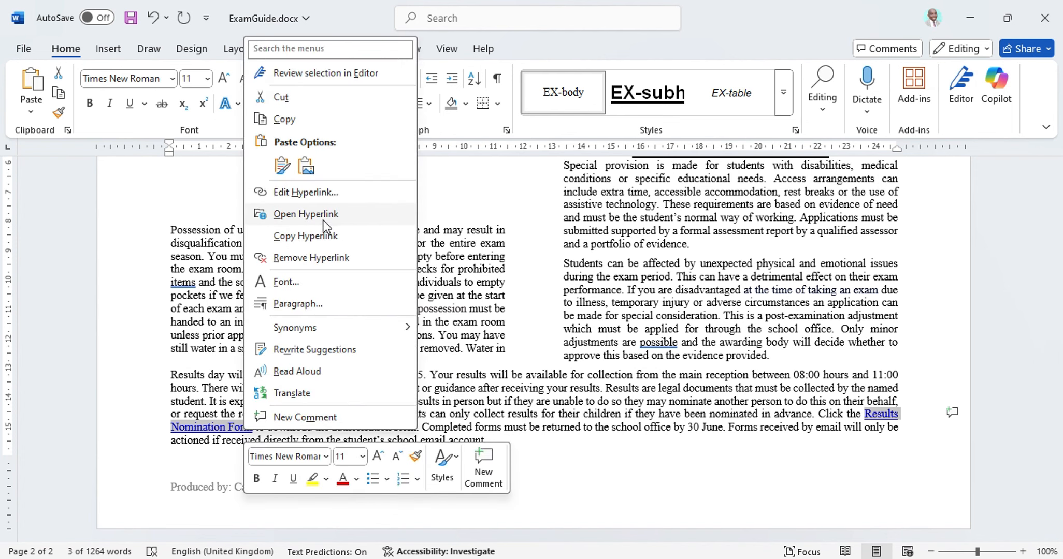
{"action": "left_click", "coordinate": [317, 196]}
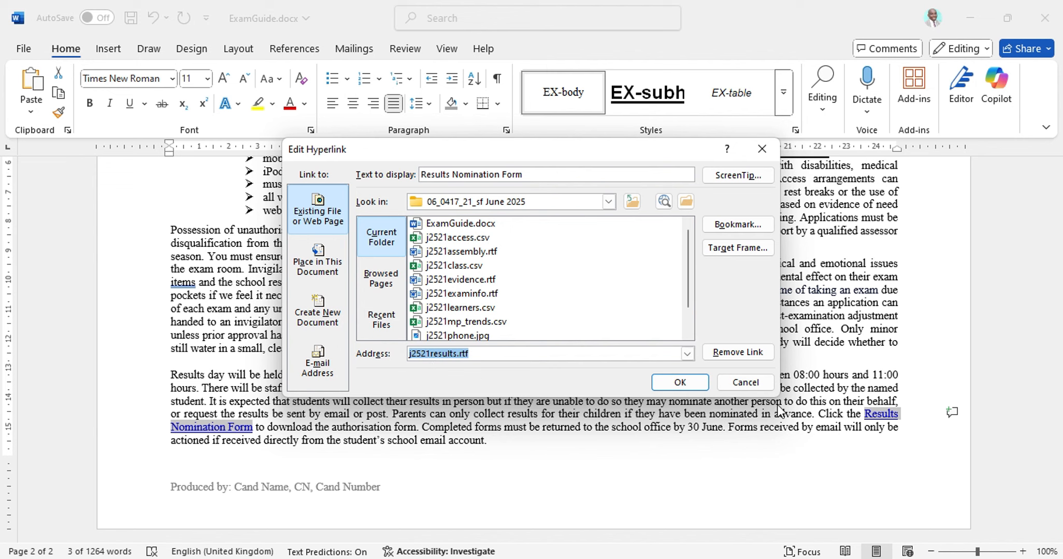
{"action": "key", "text": "super+shift+s"}
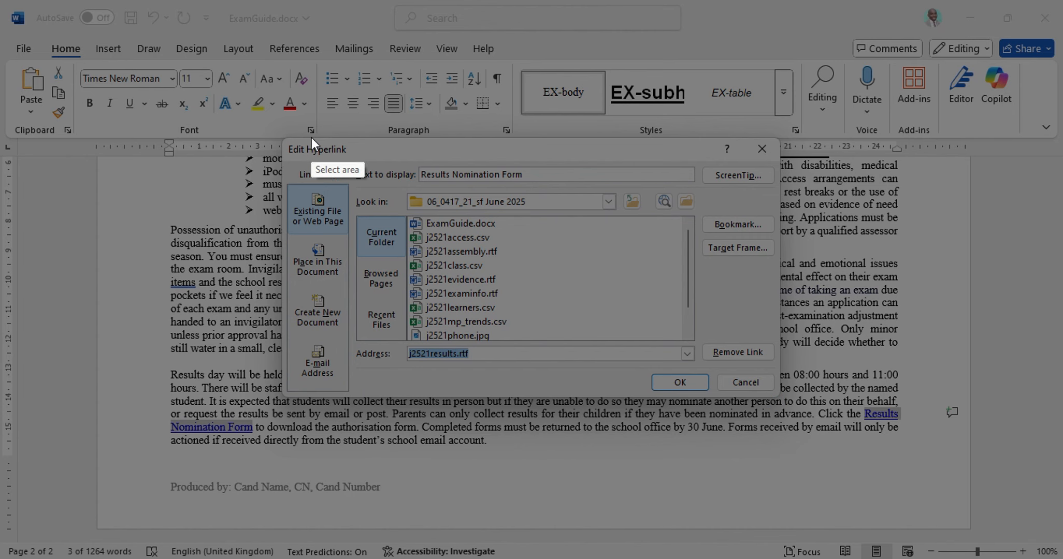
{"action": "left_click_drag", "start_coordinate": [279, 138], "coordinate": [905, 439]}
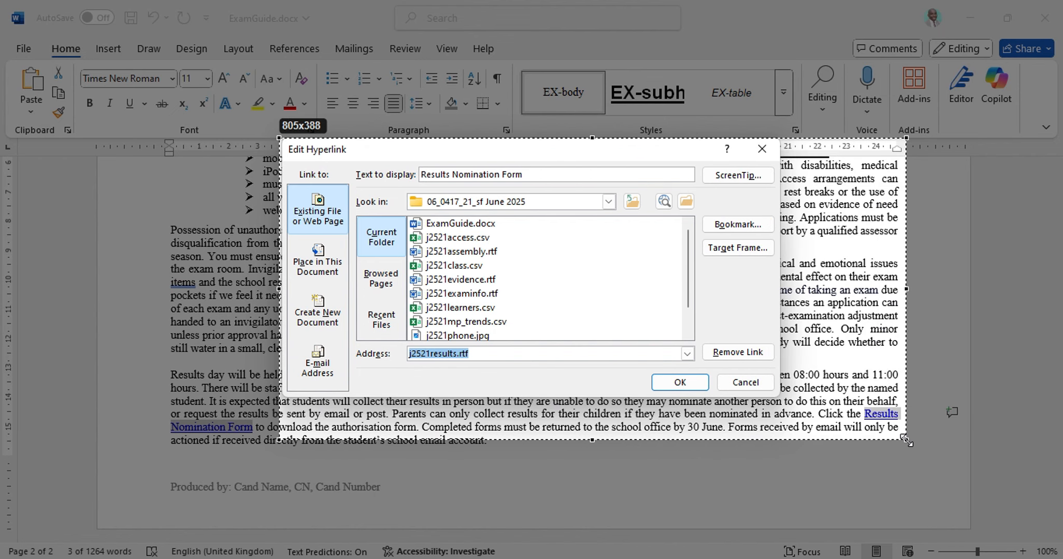
{"action": "left_click_drag", "start_coordinate": [906, 439], "coordinate": [906, 439]}
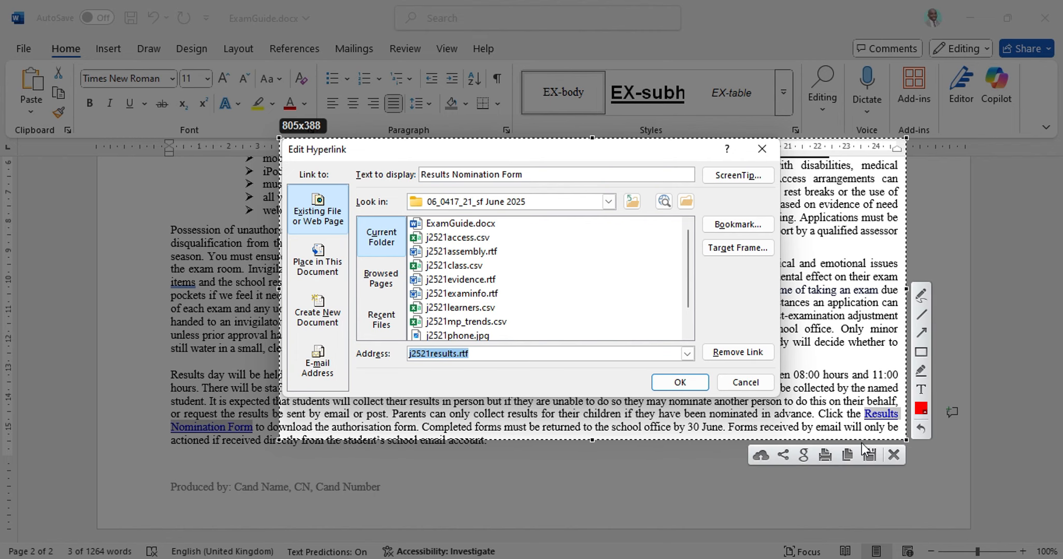
{"action": "left_click", "coordinate": [848, 457]}
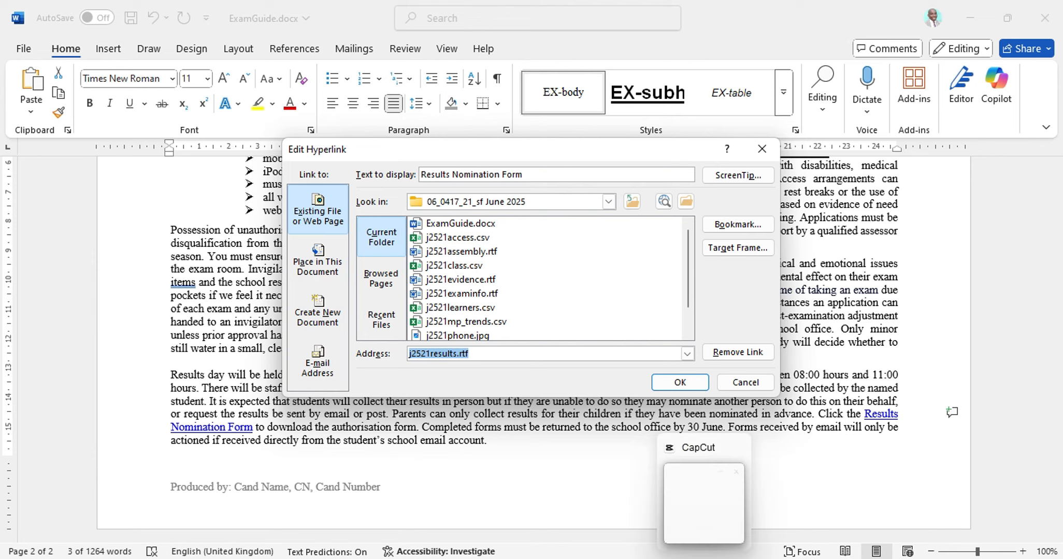
{"action": "mouse_move", "coordinate": [739, 558]}
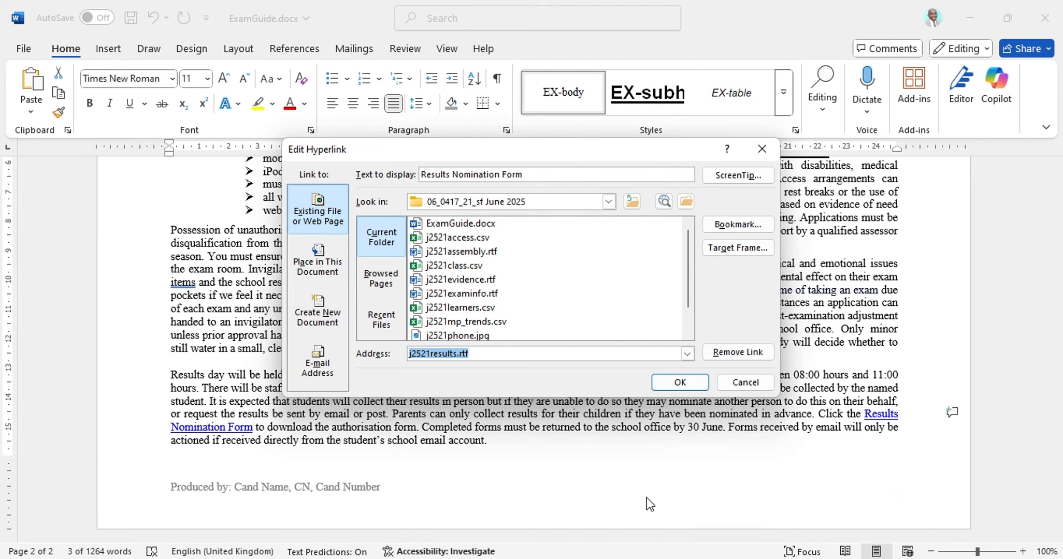
{"action": "left_click", "coordinate": [680, 383]}
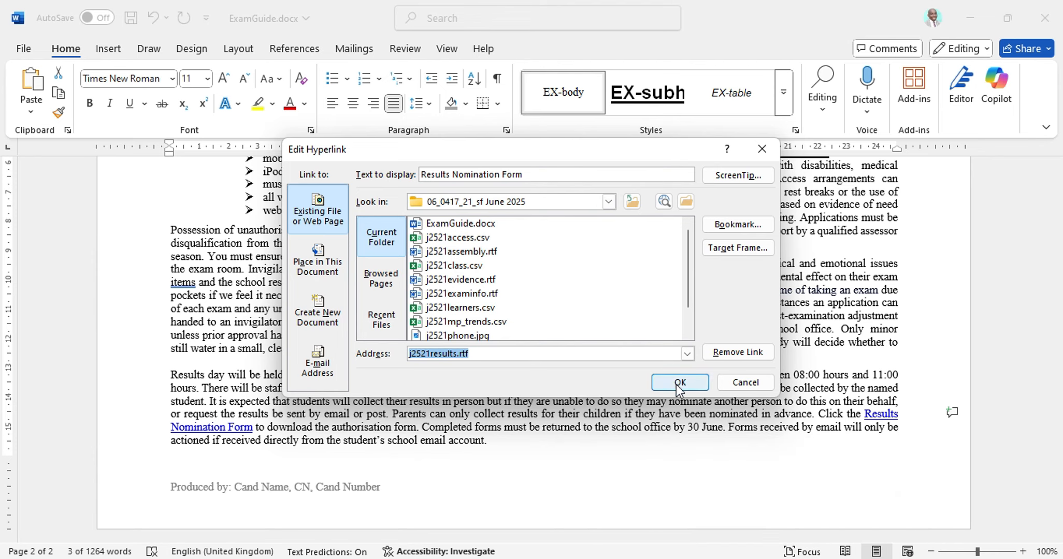
Step: Switch to EVIDENCE0001.docx and paste the hyperlink screenshot under "Step 13 evidence:"
{"action": "left_click", "coordinate": [739, 558]}
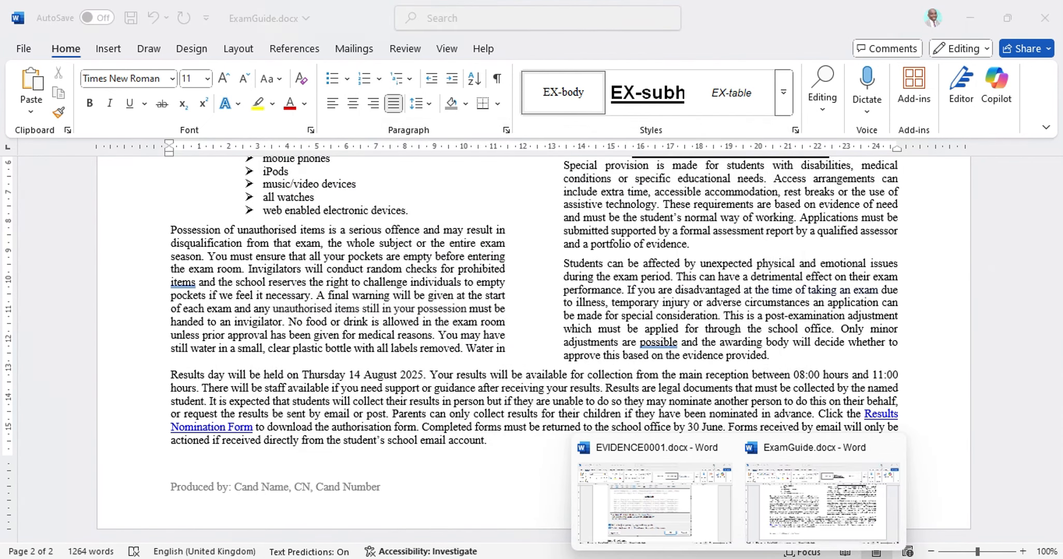
{"action": "left_click", "coordinate": [660, 520]}
{"action": "scroll", "coordinate": [515, 505], "scroll_direction": "down", "scroll_amount": 3}
{"action": "left_click", "coordinate": [273, 417]}
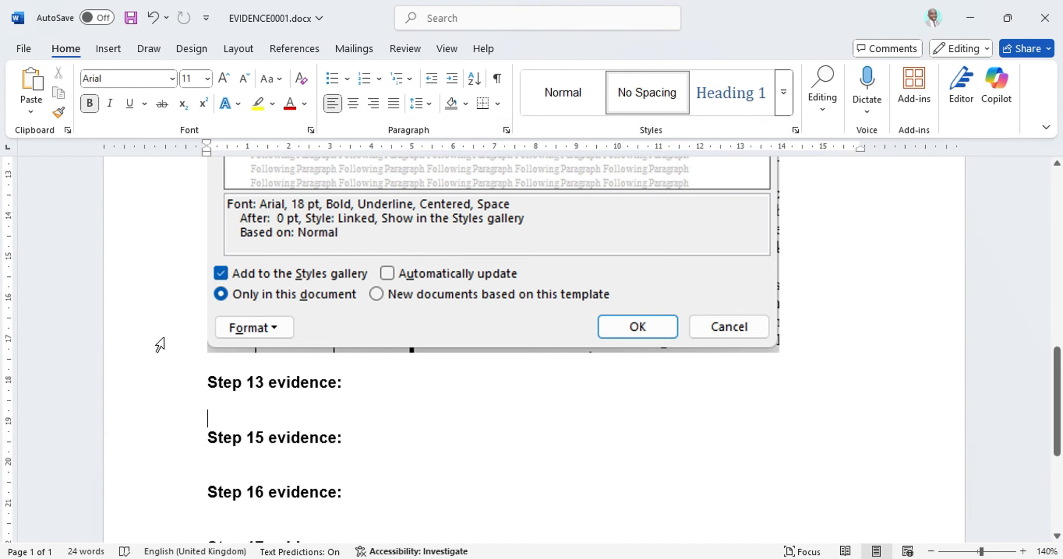
{"action": "left_click", "coordinate": [31, 83]}
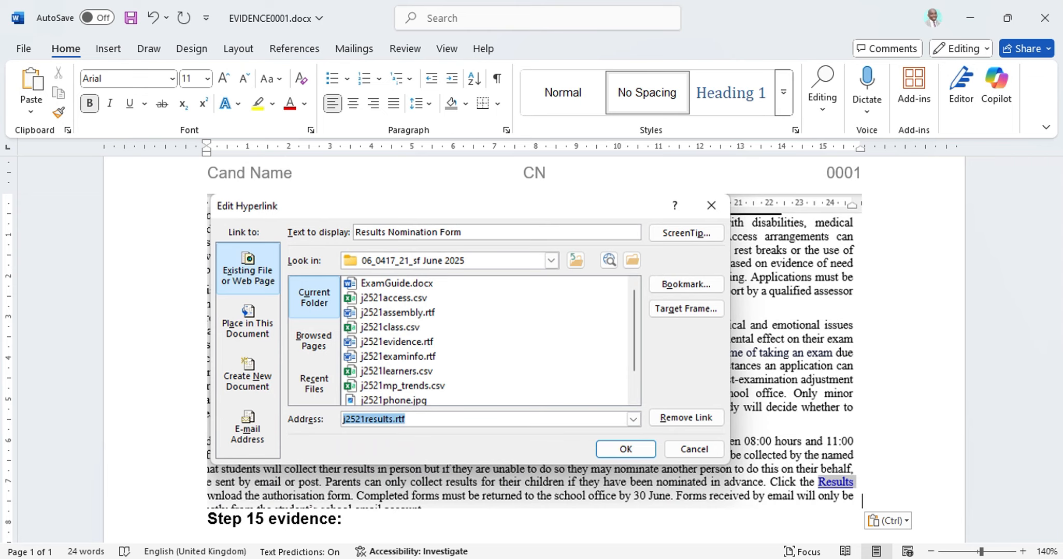
Step: In the question paper PDF, highlight task 14's checks on splits, widows or orphans, blank pages, styles and spacing, and return to ExamGuide.docx
{"action": "left_click", "coordinate": [633, 558]}
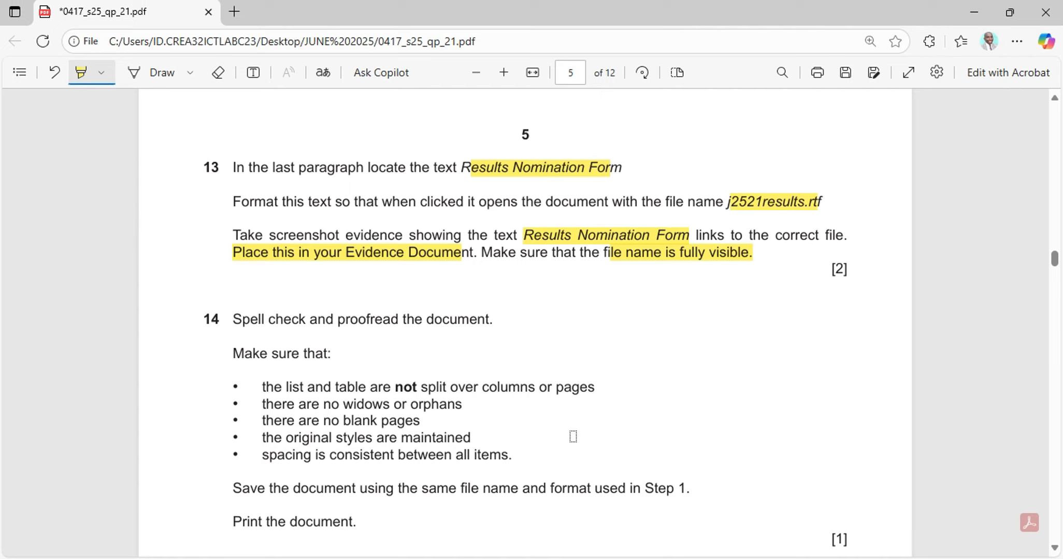
{"action": "mouse_move", "coordinate": [273, 390]}
{"action": "left_mouse_down"}
{"action": "mouse_move", "coordinate": [560, 387]}
{"action": "mouse_move", "coordinate": [490, 409]}
{"action": "left_mouse_up"}
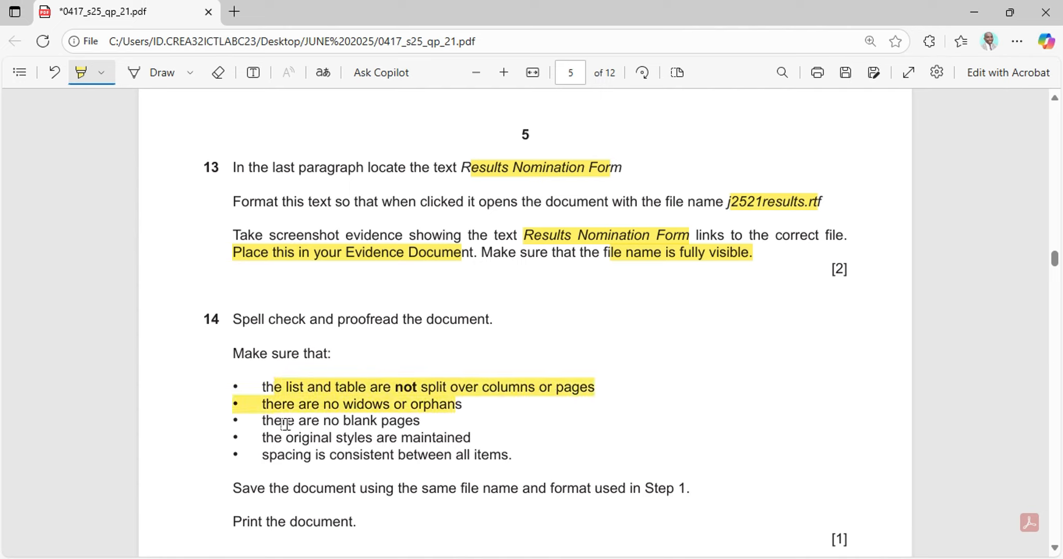
{"action": "left_click_drag", "start_coordinate": [262, 422], "coordinate": [424, 423]}
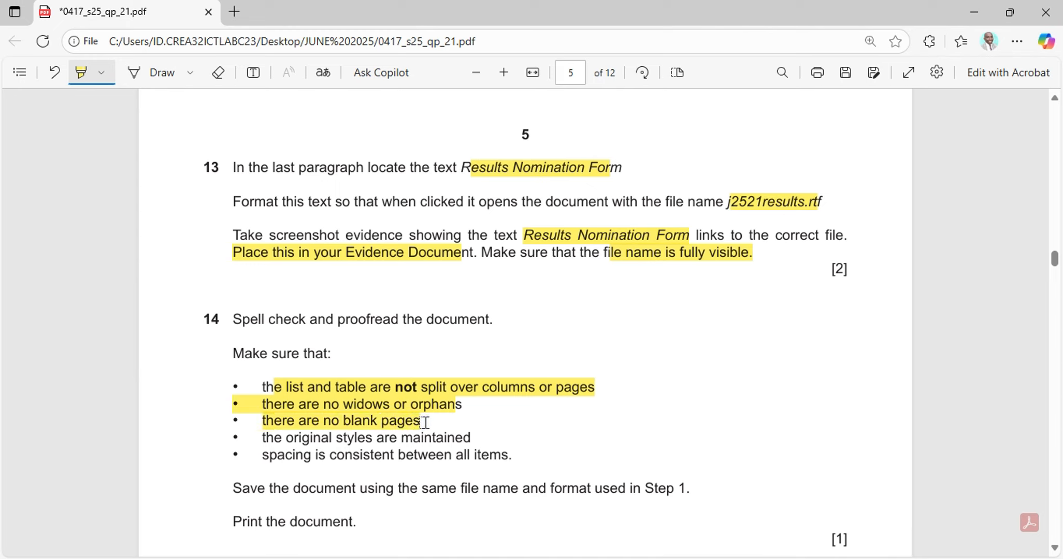
{"action": "mouse_move", "coordinate": [262, 440]}
{"action": "left_mouse_down"}
{"action": "mouse_move", "coordinate": [509, 433]}
{"action": "mouse_move", "coordinate": [520, 456]}
{"action": "left_mouse_up"}
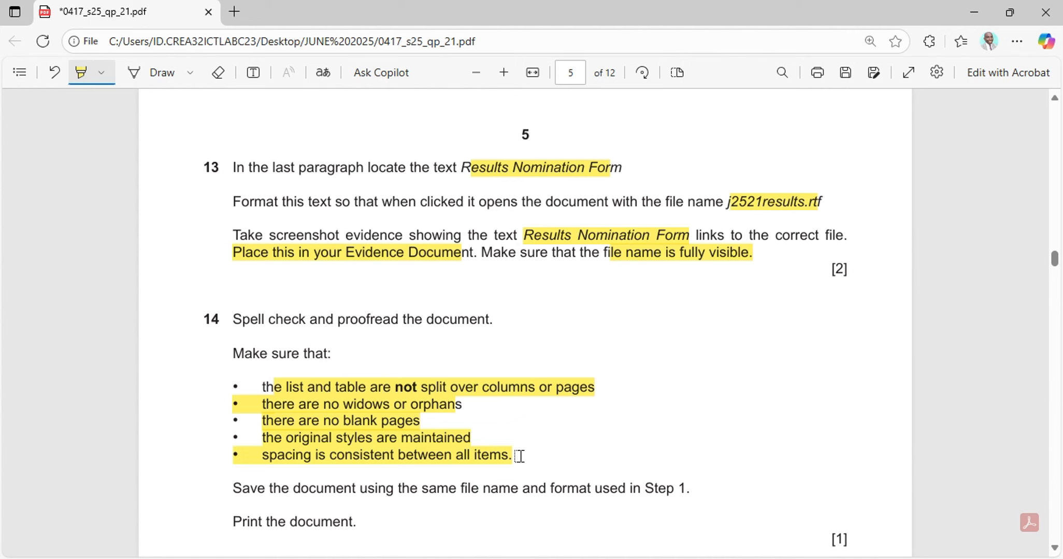
{"action": "left_click", "coordinate": [567, 558]}
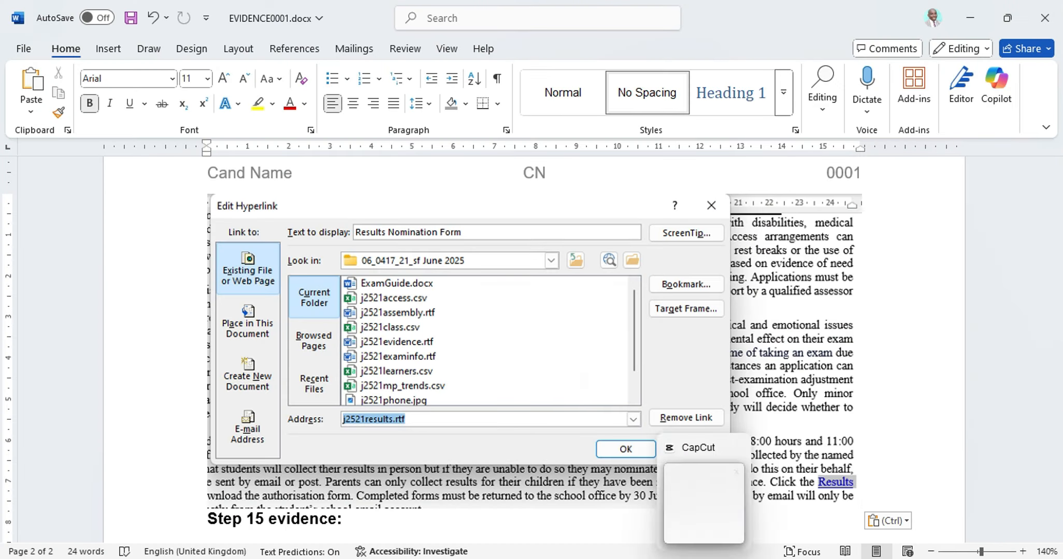
{"action": "left_click", "coordinate": [739, 558]}
{"action": "left_click", "coordinate": [814, 503]}
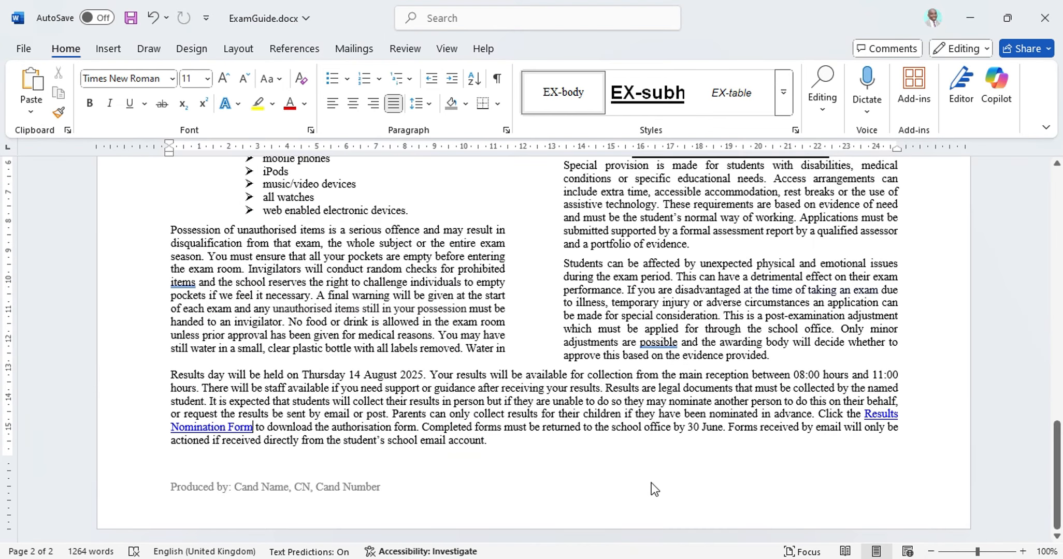
Step: Look through the whole document for inconsistent formatting and apply the EX-subh style to the "Attendance" subheading
{"action": "left_click", "coordinate": [651, 315]}
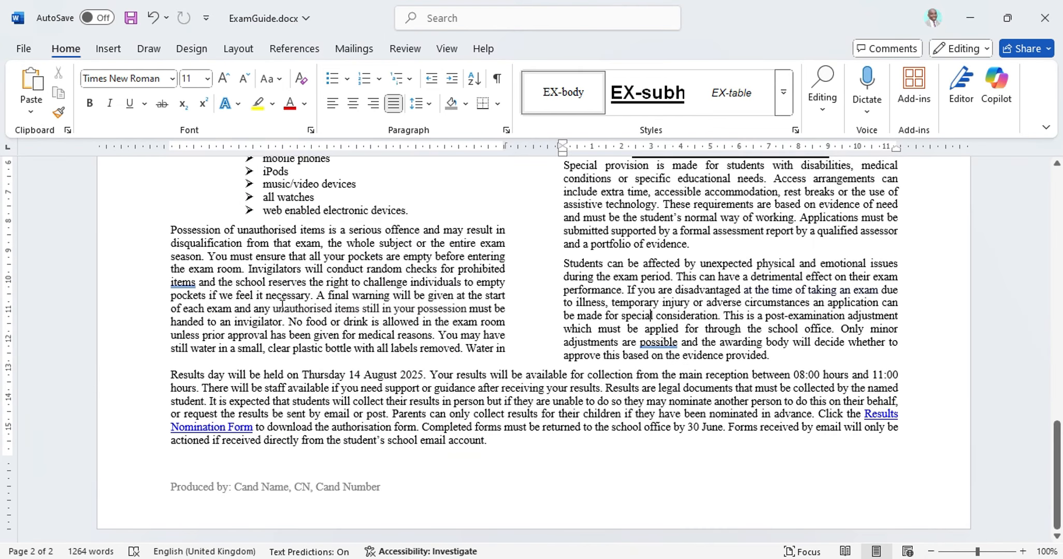
{"action": "key", "text": "ctrl+a"}
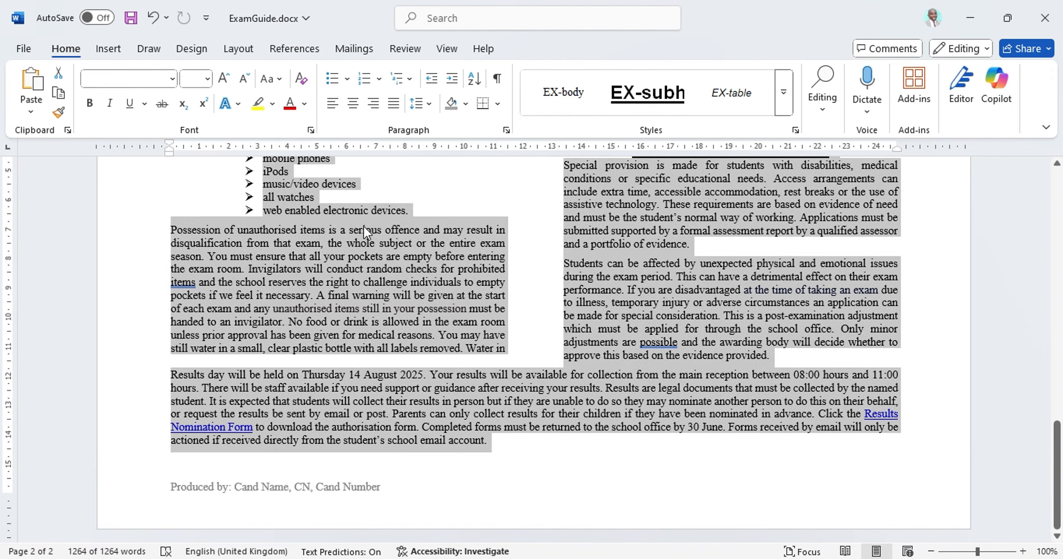
{"action": "scroll", "coordinate": [363, 227], "scroll_direction": "up", "scroll_amount": 2}
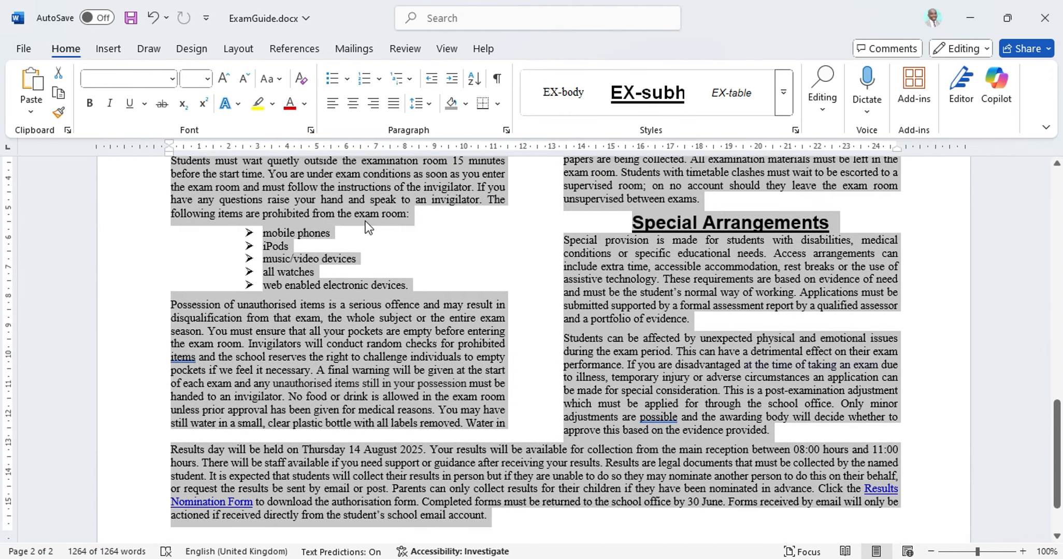
{"action": "scroll", "coordinate": [366, 221], "scroll_direction": "up", "scroll_amount": 3}
{"action": "scroll", "coordinate": [353, 208], "scroll_direction": "up", "scroll_amount": 18}
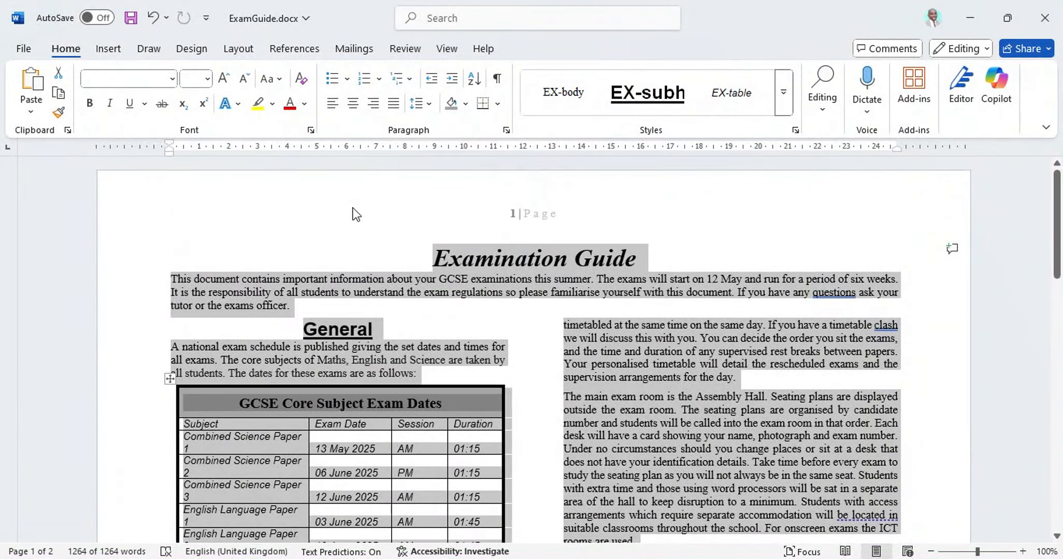
{"action": "scroll", "coordinate": [353, 208], "scroll_direction": "down", "scroll_amount": 3}
{"action": "scroll", "coordinate": [353, 208], "scroll_direction": "down", "scroll_amount": 5}
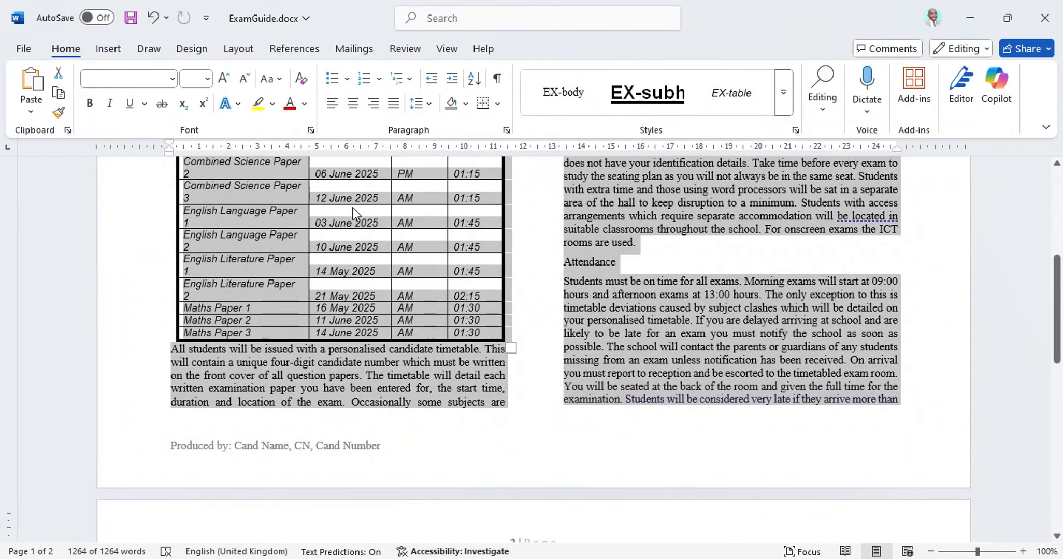
{"action": "scroll", "coordinate": [353, 208], "scroll_direction": "down", "scroll_amount": 6}
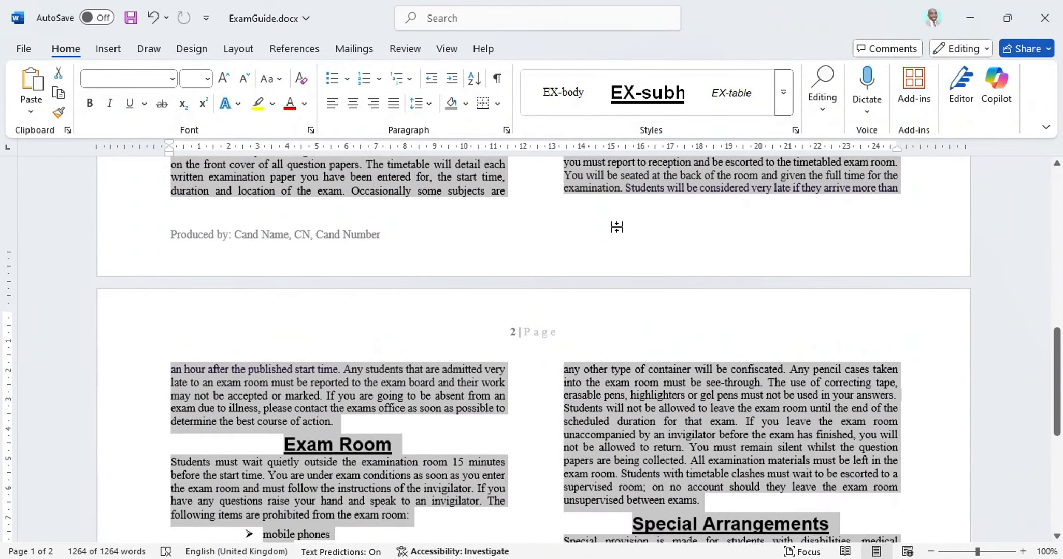
{"action": "scroll", "coordinate": [617, 227], "scroll_direction": "up", "scroll_amount": 3}
{"action": "scroll", "coordinate": [633, 209], "scroll_direction": "up", "scroll_amount": 2}
{"action": "left_click", "coordinate": [589, 222]}
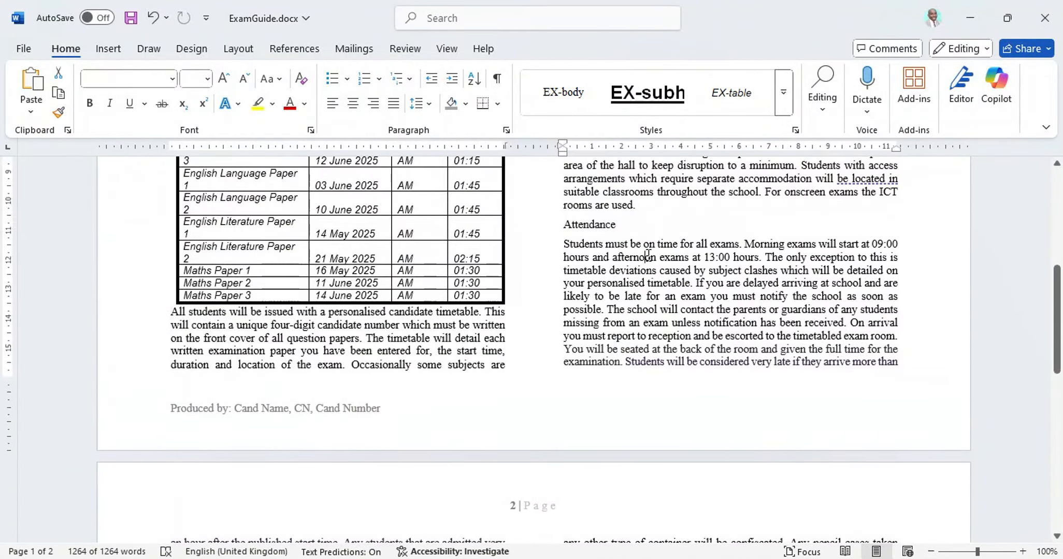
{"action": "double_click", "coordinate": [583, 225]}
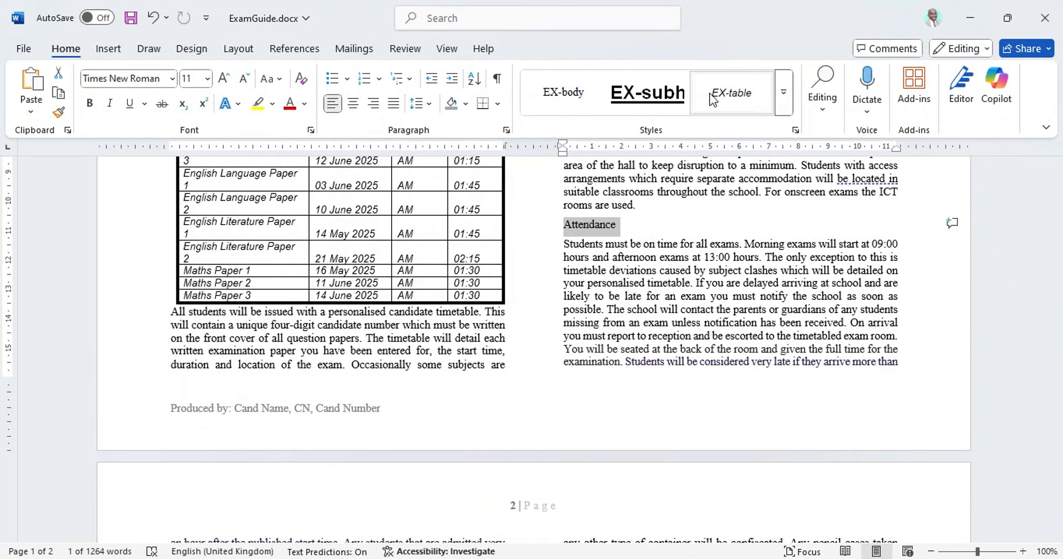
{"action": "left_click", "coordinate": [644, 94]}
Step: Examine both pages for consistent subheading styles, unsplit list and table, blank pages and even spacing
{"action": "scroll", "coordinate": [706, 279], "scroll_direction": "down", "scroll_amount": 10}
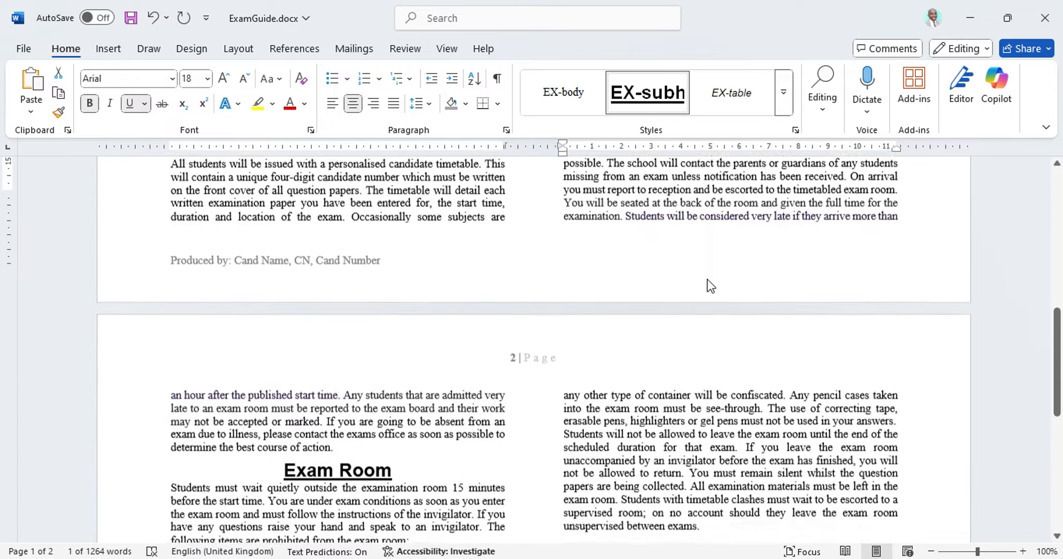
{"action": "scroll", "coordinate": [707, 280], "scroll_direction": "up", "scroll_amount": 2}
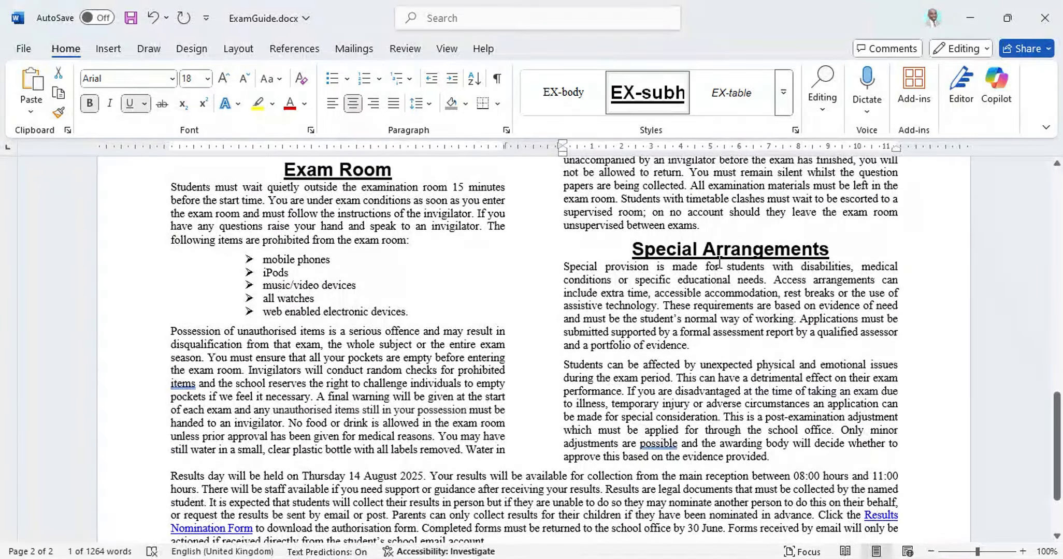
{"action": "scroll", "coordinate": [350, 270], "scroll_direction": "up", "scroll_amount": 6}
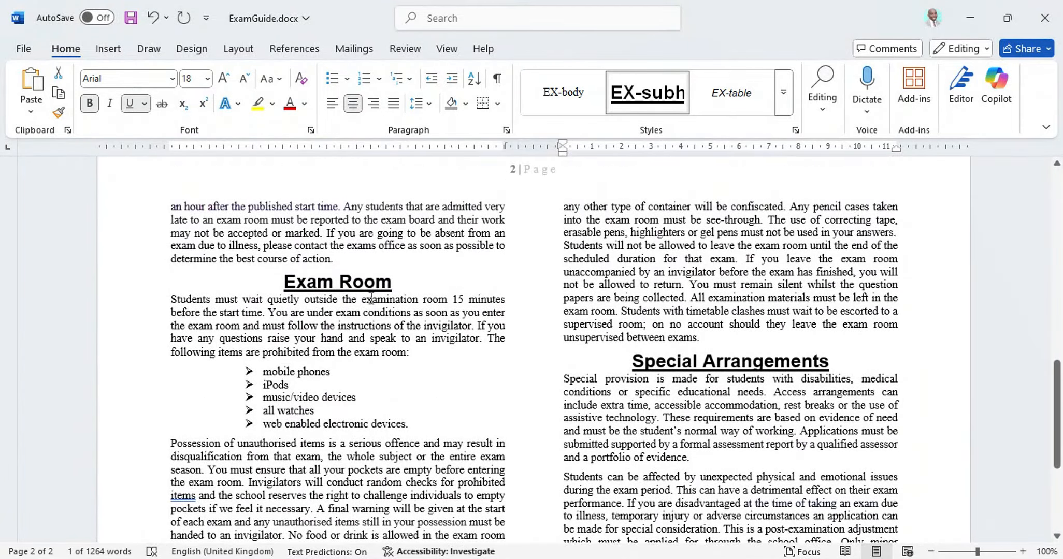
{"action": "scroll", "coordinate": [386, 270], "scroll_direction": "up", "scroll_amount": 6}
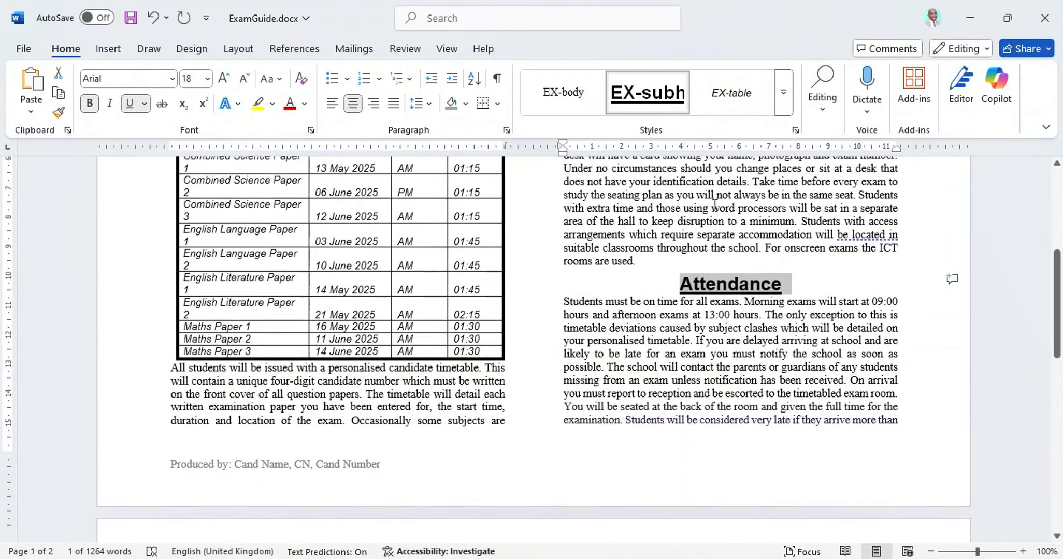
{"action": "scroll", "coordinate": [532, 308], "scroll_direction": "down", "scroll_amount": 12}
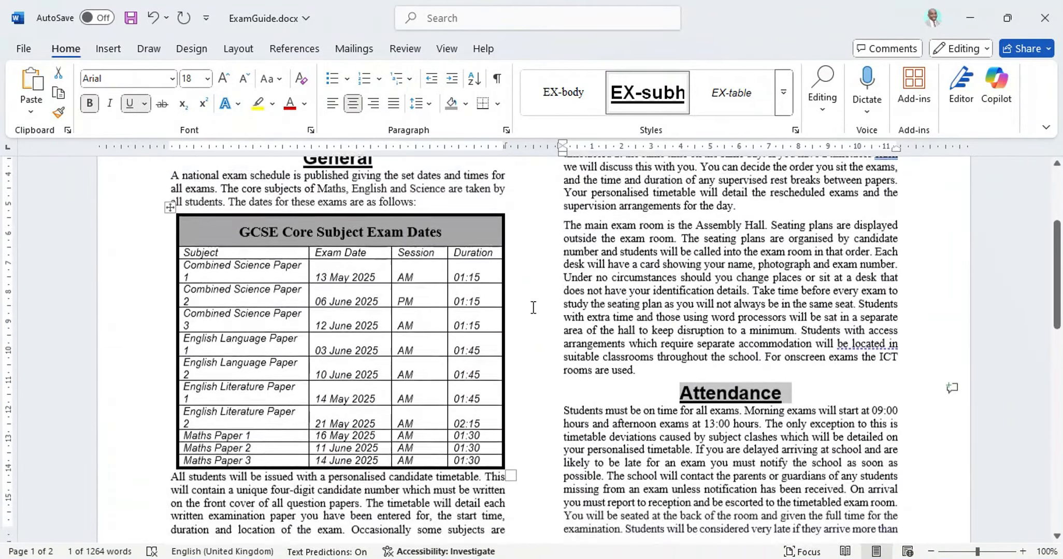
{"action": "scroll", "coordinate": [537, 309], "scroll_direction": "down", "scroll_amount": 7}
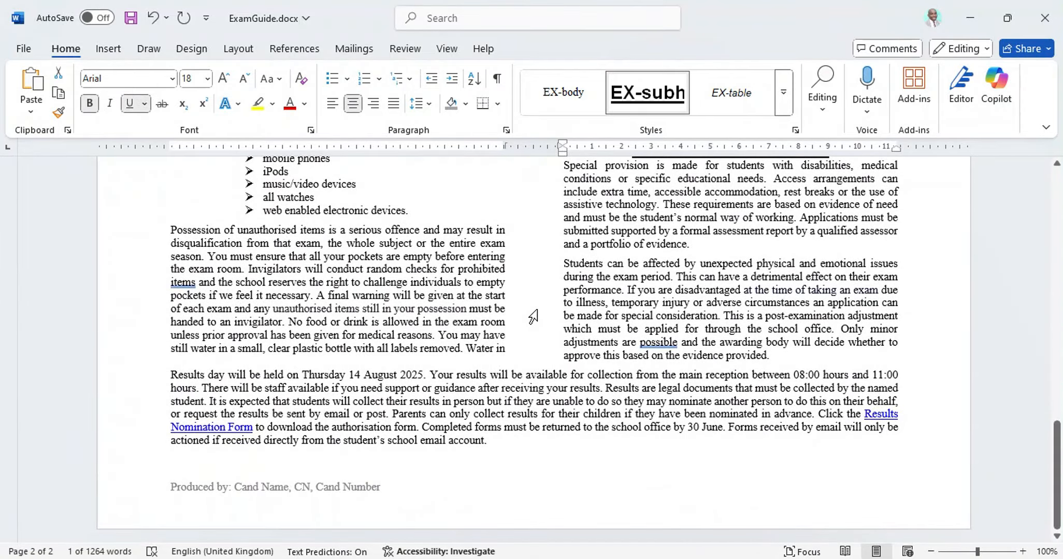
{"action": "scroll", "coordinate": [534, 316], "scroll_direction": "up", "scroll_amount": 15}
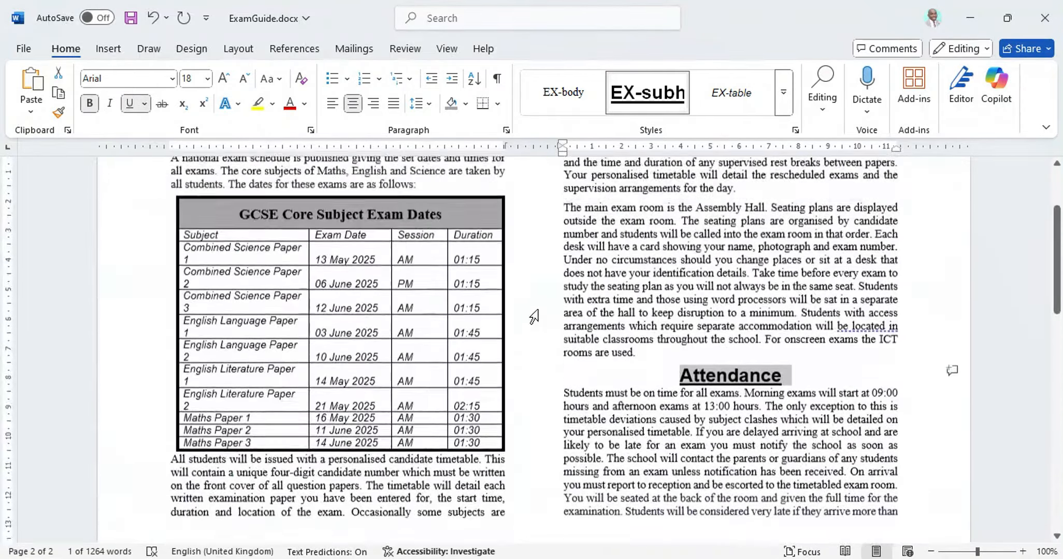
{"action": "scroll", "coordinate": [533, 316], "scroll_direction": "up", "scroll_amount": 4}
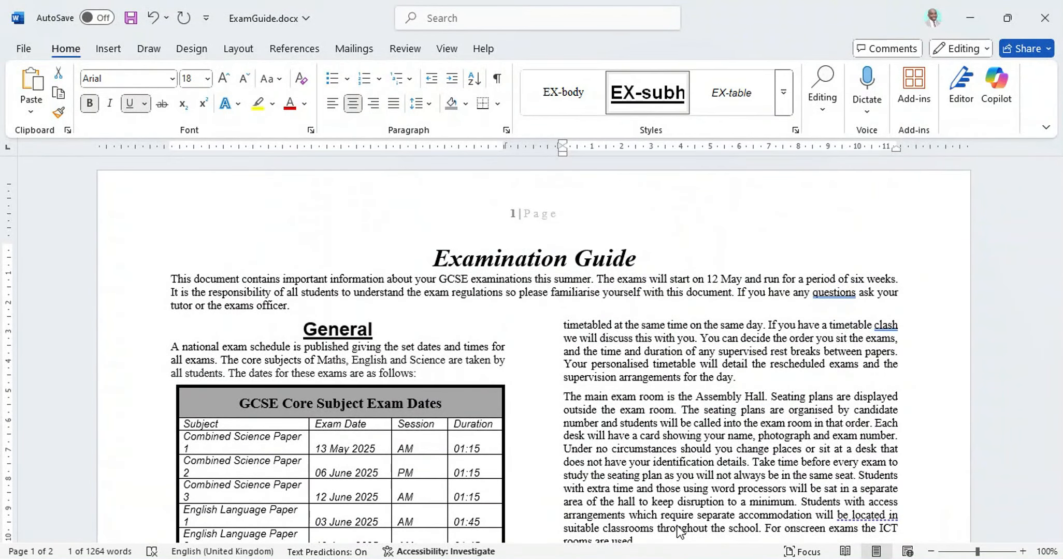
{"action": "left_click", "coordinate": [666, 558]}
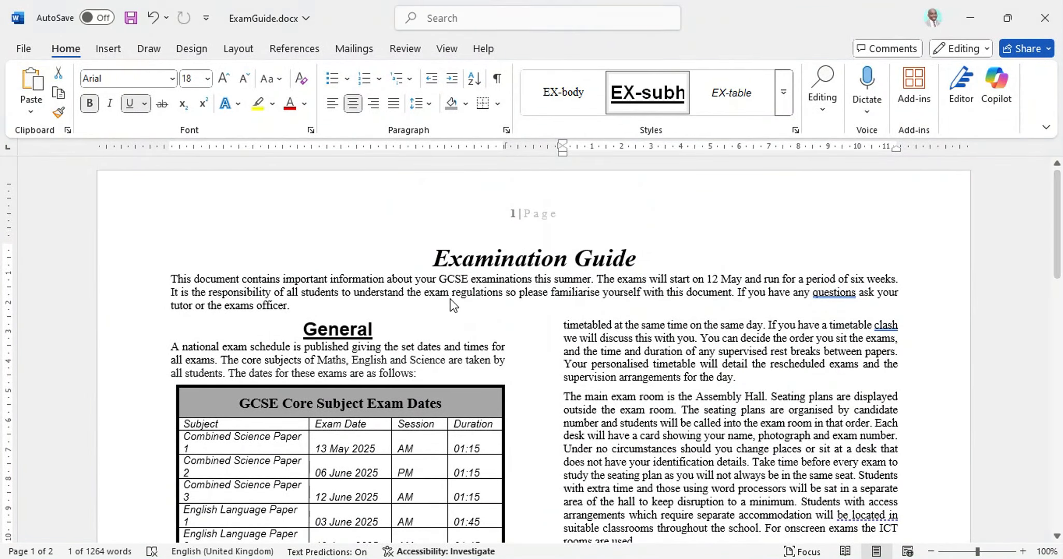
Step: Turn on widow/orphan control for the entire document and check the layout of both pages
{"action": "left_click", "coordinate": [340, 302]}
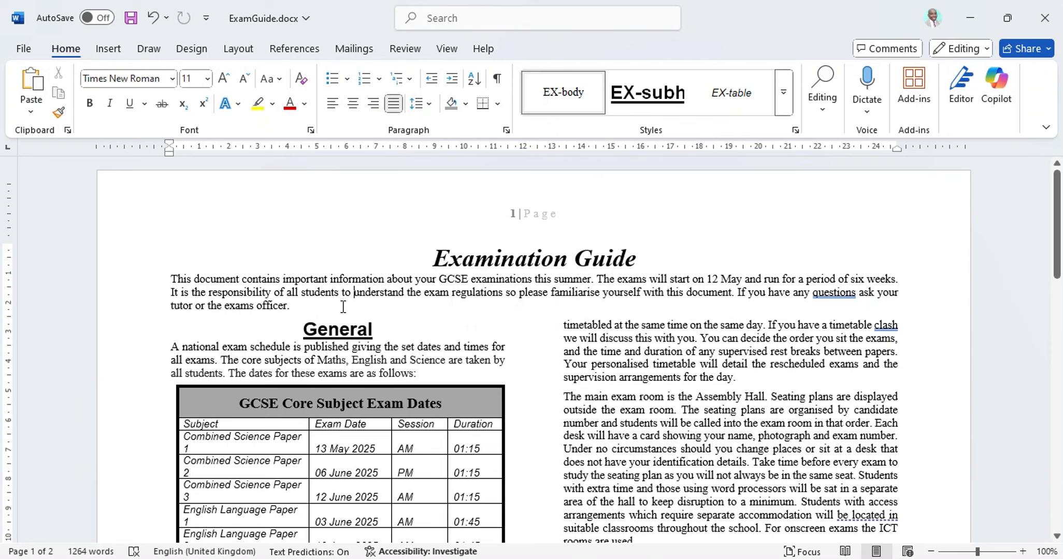
{"action": "key", "text": "ctrl+a"}
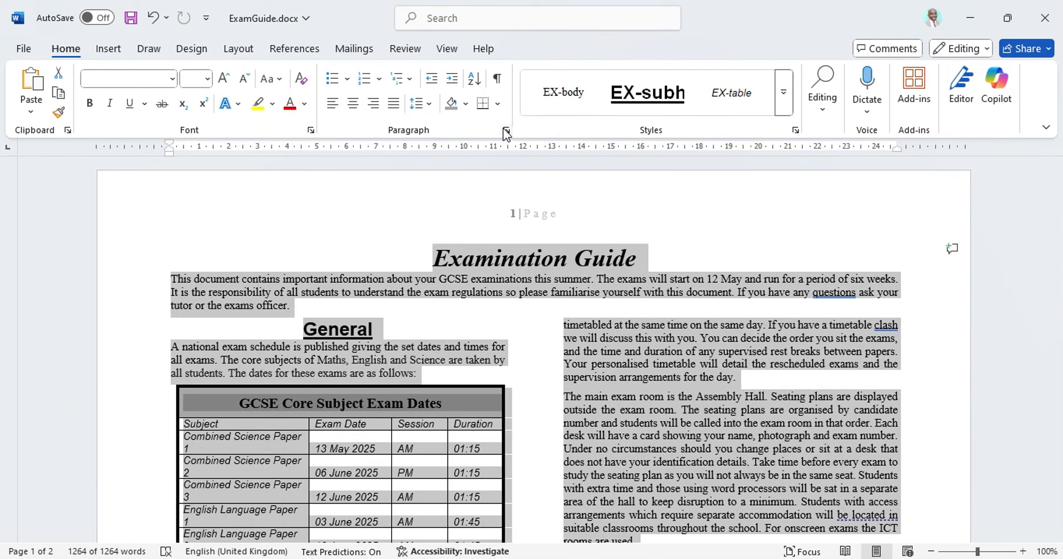
{"action": "left_click", "coordinate": [507, 129]}
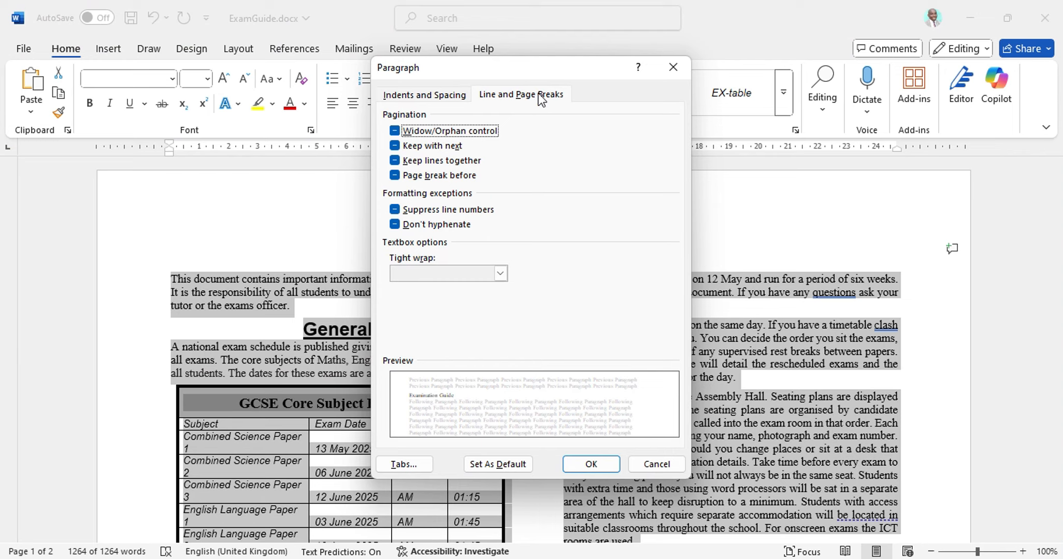
{"action": "left_click", "coordinate": [395, 132]}
{"action": "left_click", "coordinate": [600, 464]}
{"action": "scroll", "coordinate": [606, 405], "scroll_direction": "down", "scroll_amount": 10}
{"action": "scroll", "coordinate": [609, 409], "scroll_direction": "down", "scroll_amount": 10}
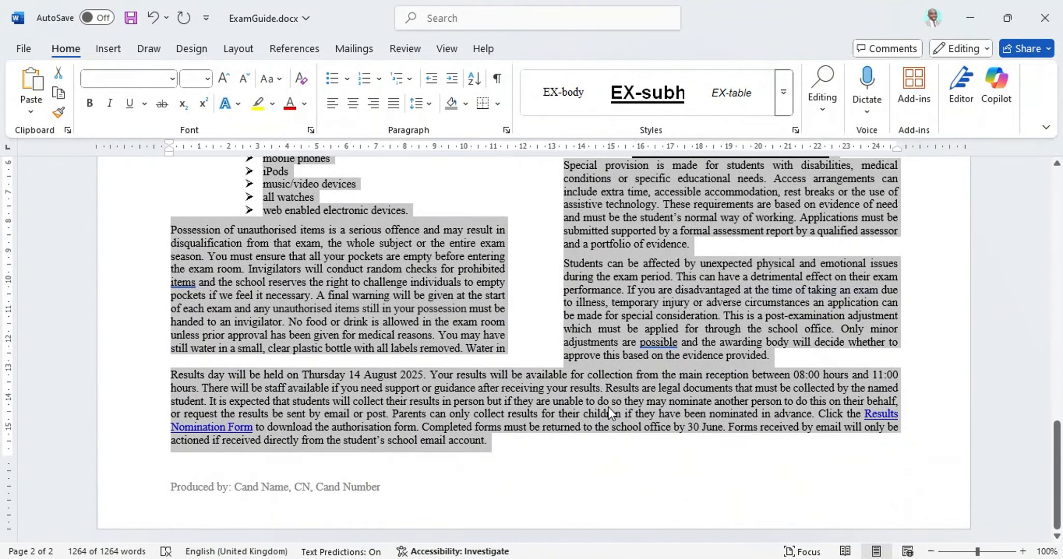
{"action": "scroll", "coordinate": [607, 407], "scroll_direction": "up", "scroll_amount": 10}
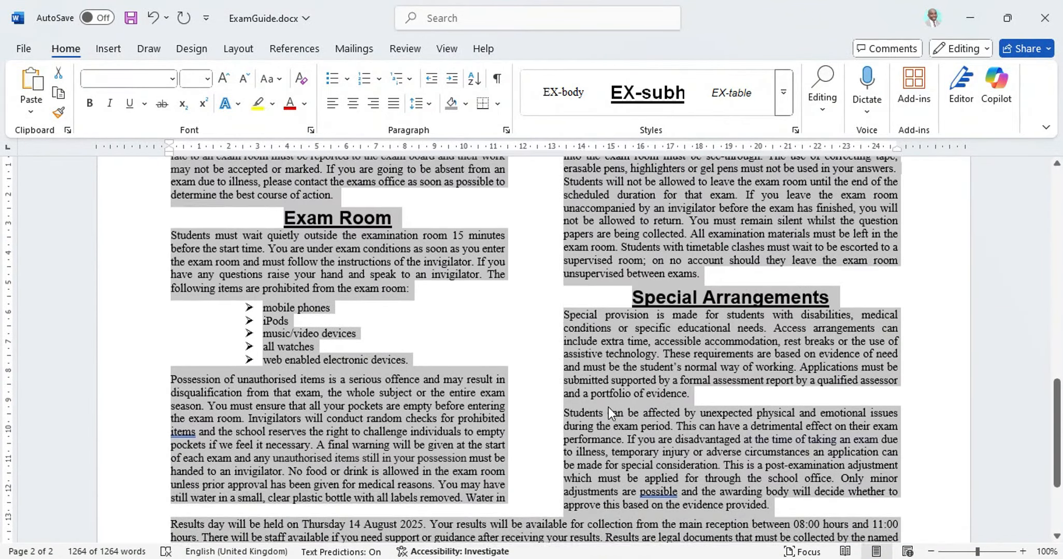
{"action": "scroll", "coordinate": [608, 407], "scroll_direction": "up", "scroll_amount": 9}
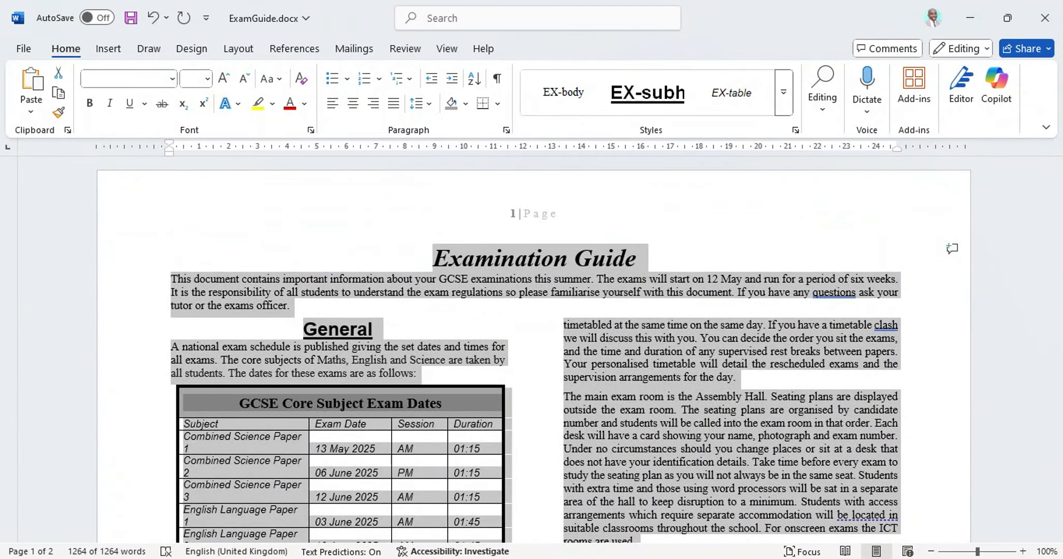
Step: Switch to the question paper PDF and highlight task 14's "same file name and format used in Step 1" requirement
{"action": "key", "text": "alt+Tab"}
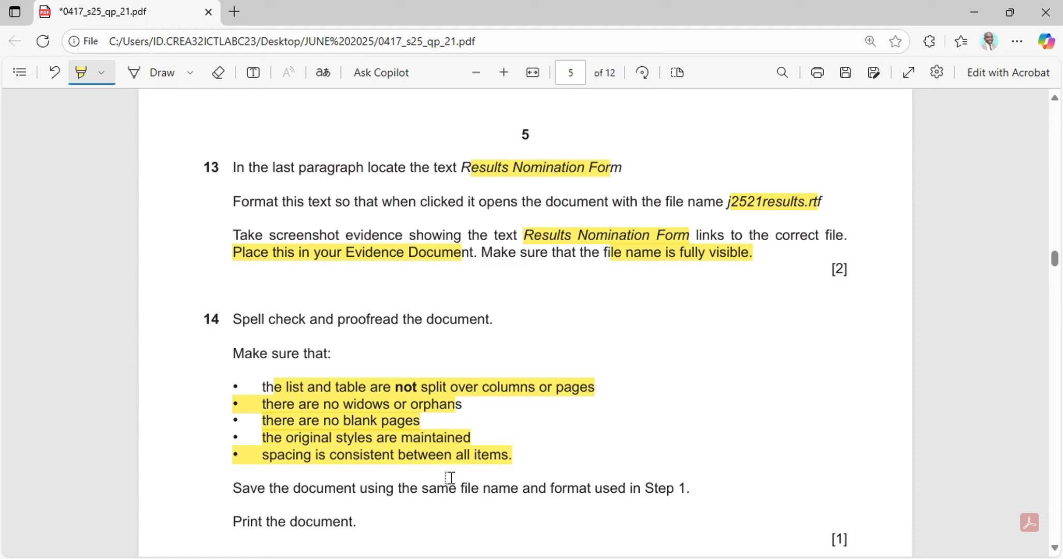
{"action": "scroll", "coordinate": [450, 477], "scroll_direction": "down", "scroll_amount": 4}
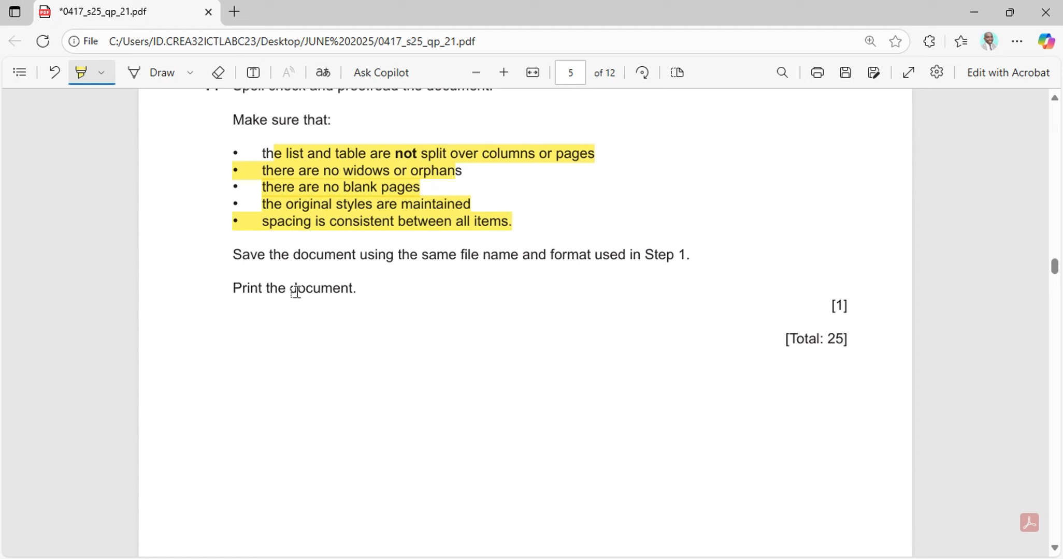
{"action": "left_click_drag", "start_coordinate": [409, 250], "coordinate": [687, 251]}
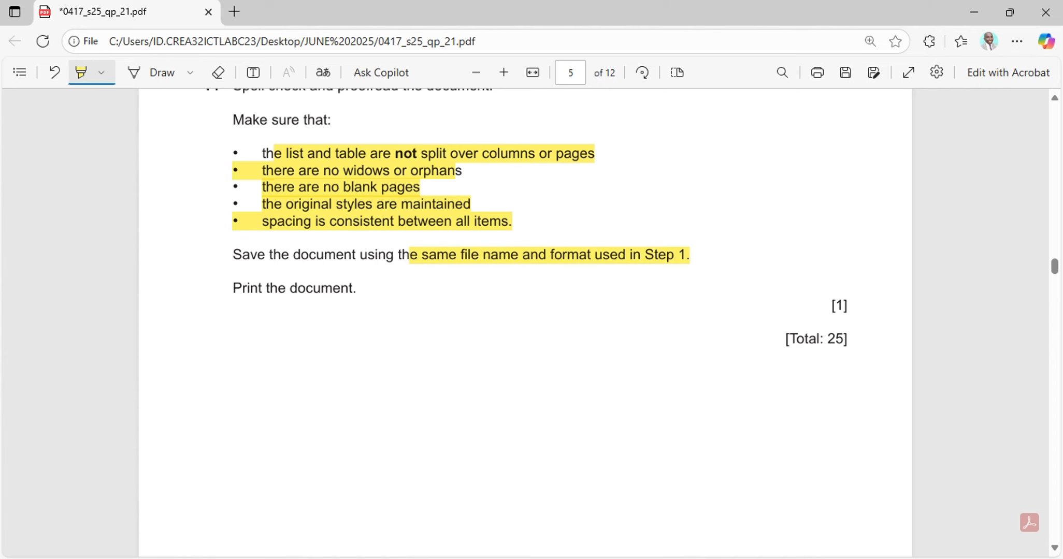
Step: Save ExamGuide.docx under its existing name and format, and return to the question paper PDF
{"action": "key", "text": "alt+Tab"}
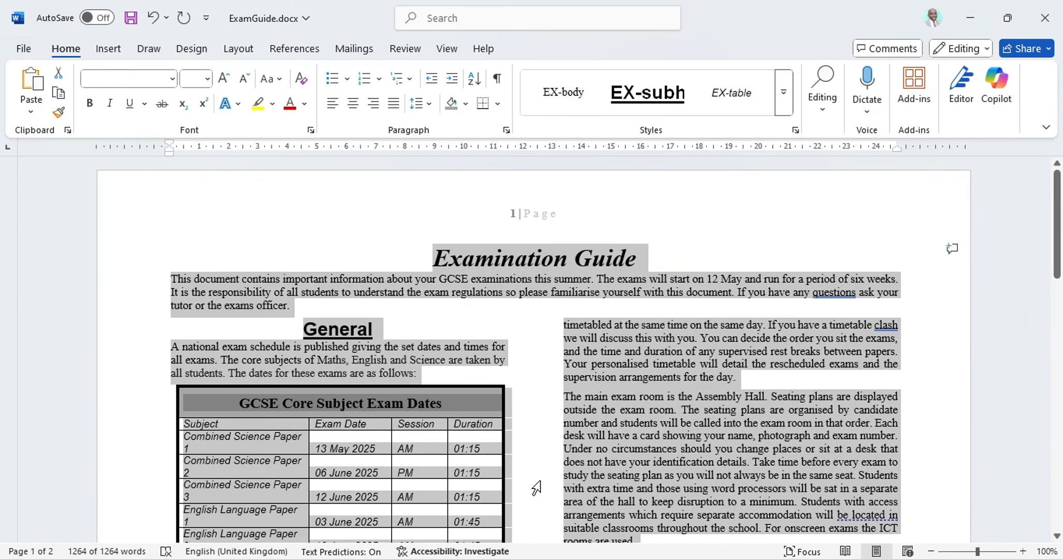
{"action": "key", "text": "ctrl+s"}
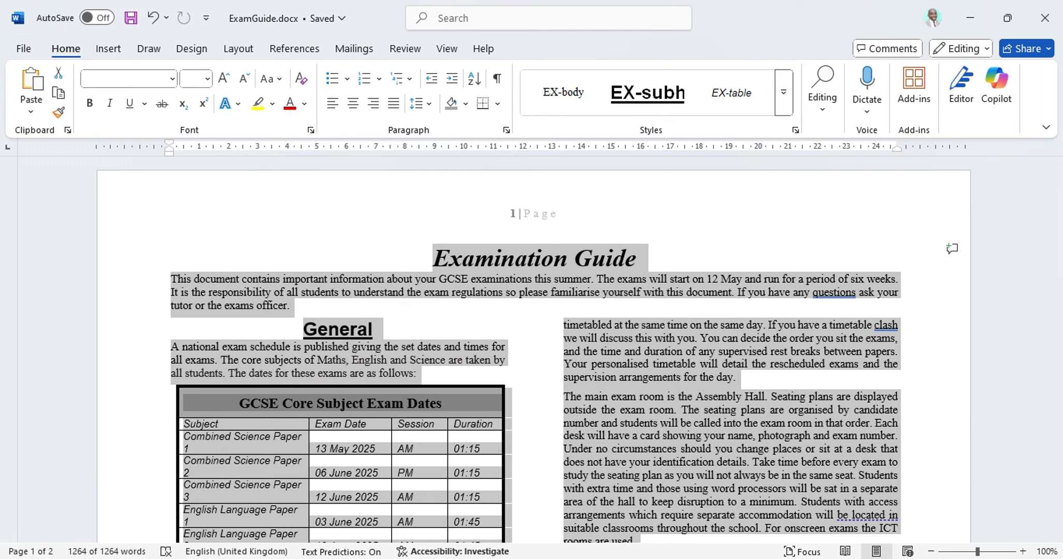
{"action": "key", "text": "alt+Tab"}
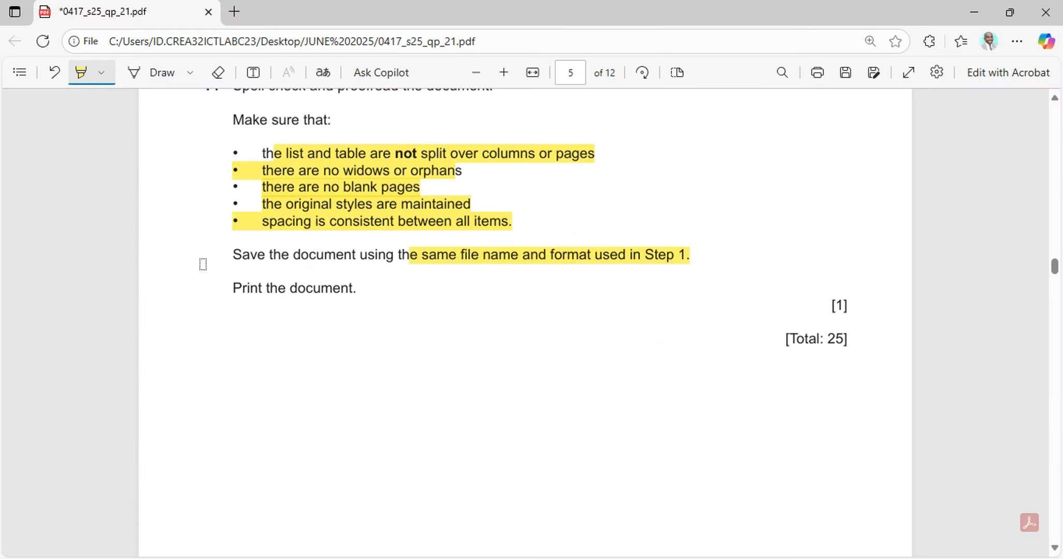
Step: Highlight task 14's "Print the document" instruction, its [1] mark and the [Total: 25] line in the question paper
{"action": "left_click_drag", "start_coordinate": [226, 289], "coordinate": [372, 287]}
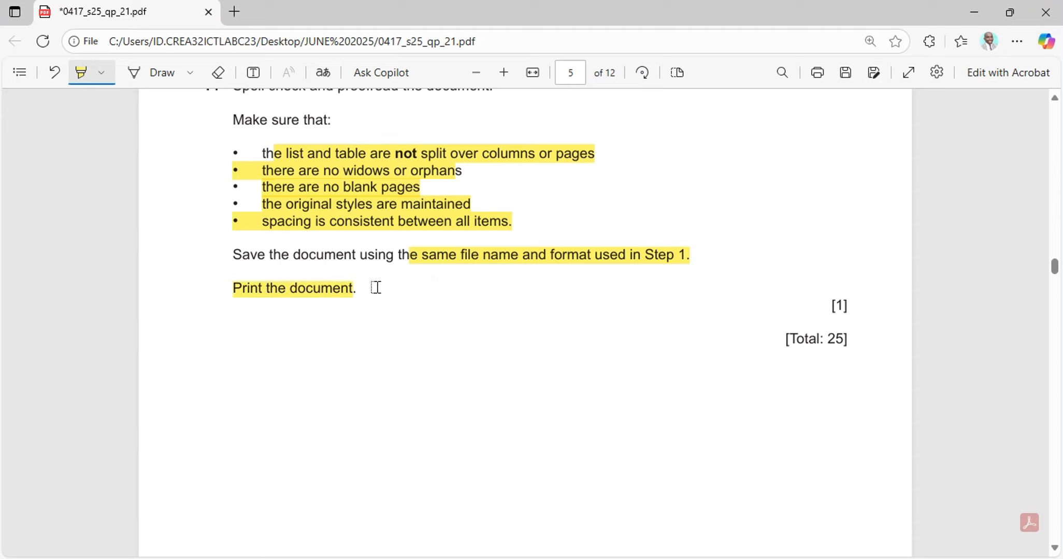
{"action": "left_click_drag", "start_coordinate": [826, 304], "coordinate": [853, 304]}
{"action": "left_click_drag", "start_coordinate": [781, 338], "coordinate": [880, 340]}
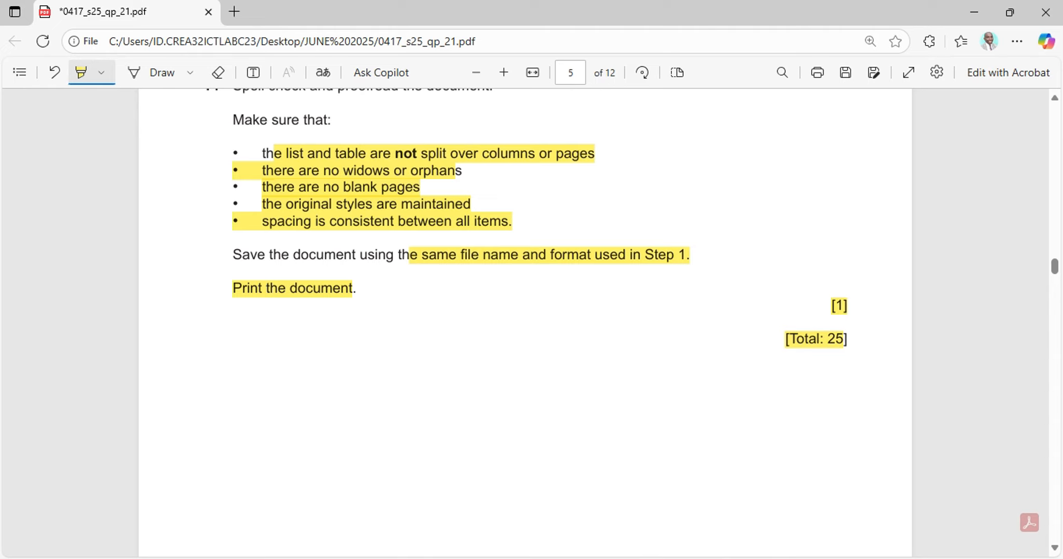
Step: Switch to ExamGuide.docx in Word and open its print settings and preview
{"action": "left_click", "coordinate": [603, 558]}
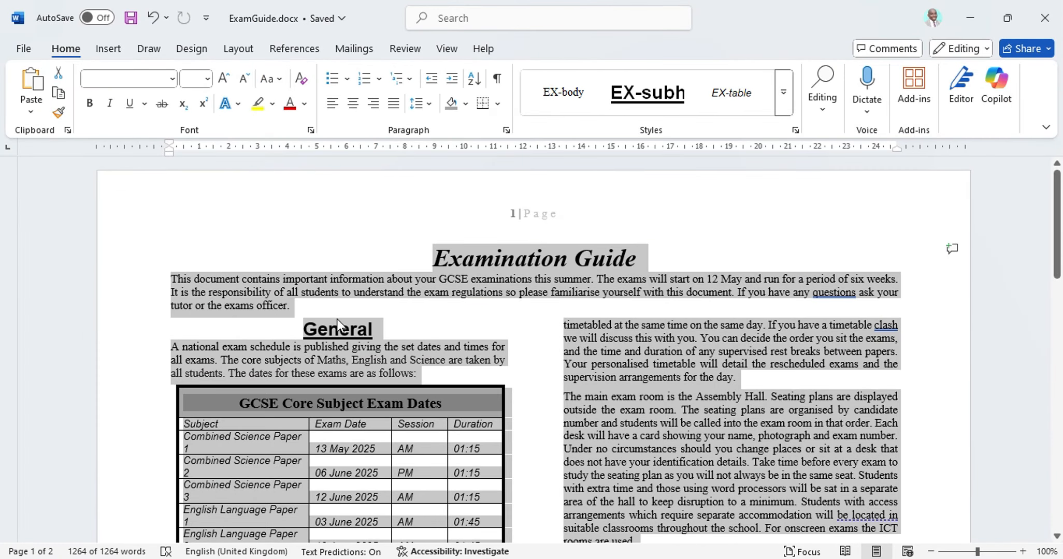
{"action": "left_click", "coordinate": [20, 47]}
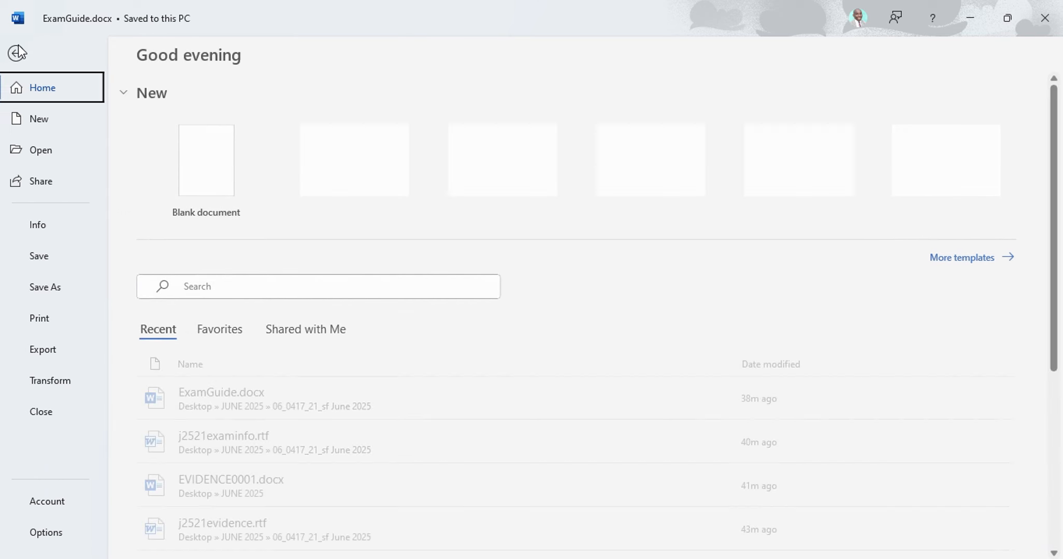
{"action": "left_click", "coordinate": [53, 320]}
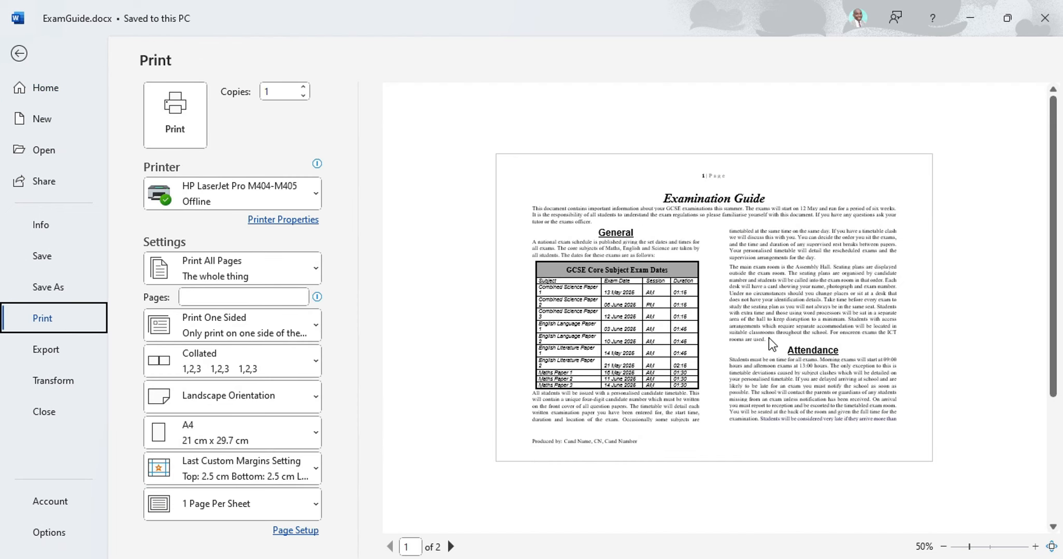
Step: Enlarge the print preview to 80% and examine both pages' headers, footers, columns, table and list before printing
{"action": "left_click", "coordinate": [1035, 547]}
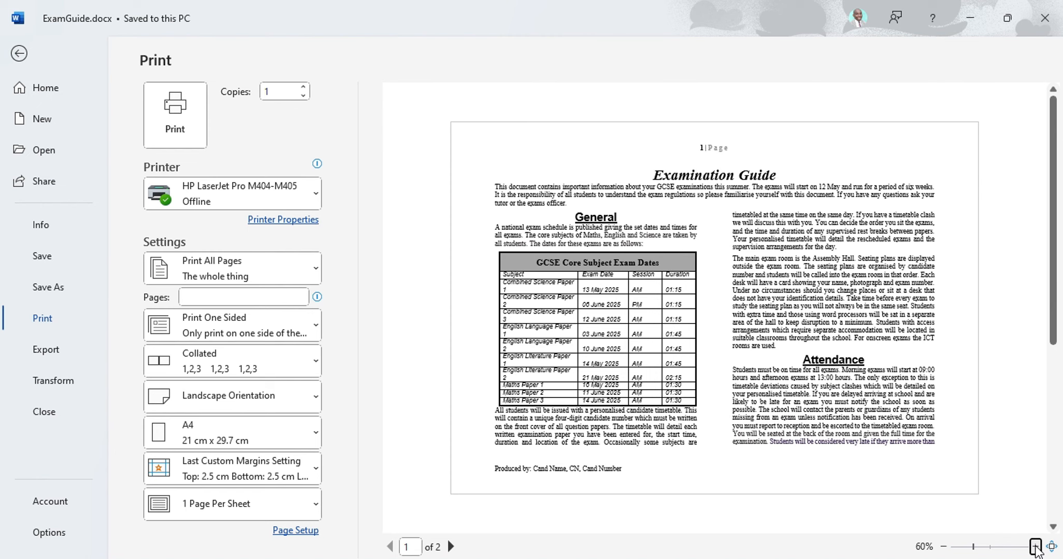
{"action": "left_click", "coordinate": [1035, 547]}
{"action": "left_click", "coordinate": [1035, 546]}
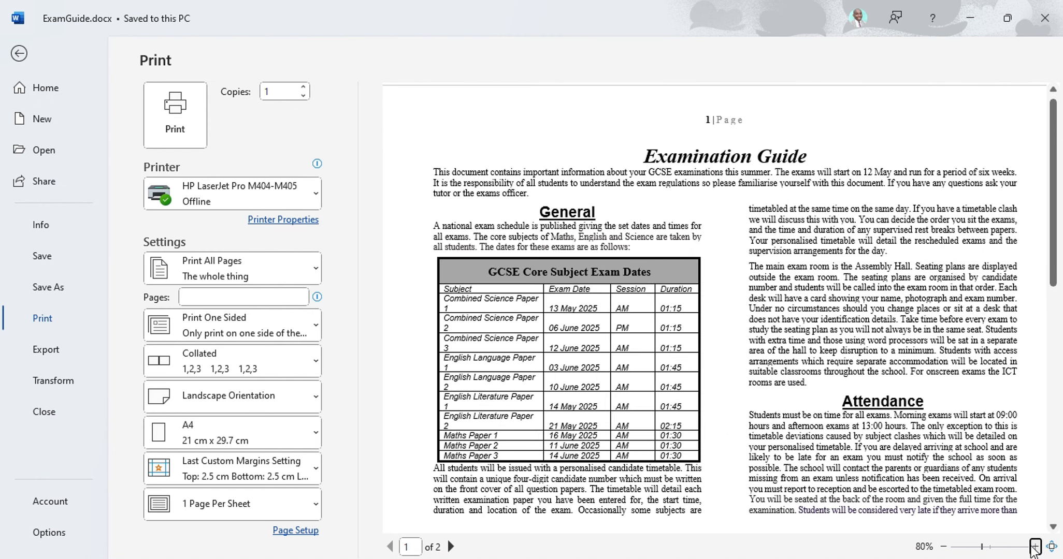
{"action": "scroll", "coordinate": [650, 337], "scroll_direction": "down", "scroll_amount": 1}
{"action": "scroll", "coordinate": [650, 334], "scroll_direction": "down", "scroll_amount": 2}
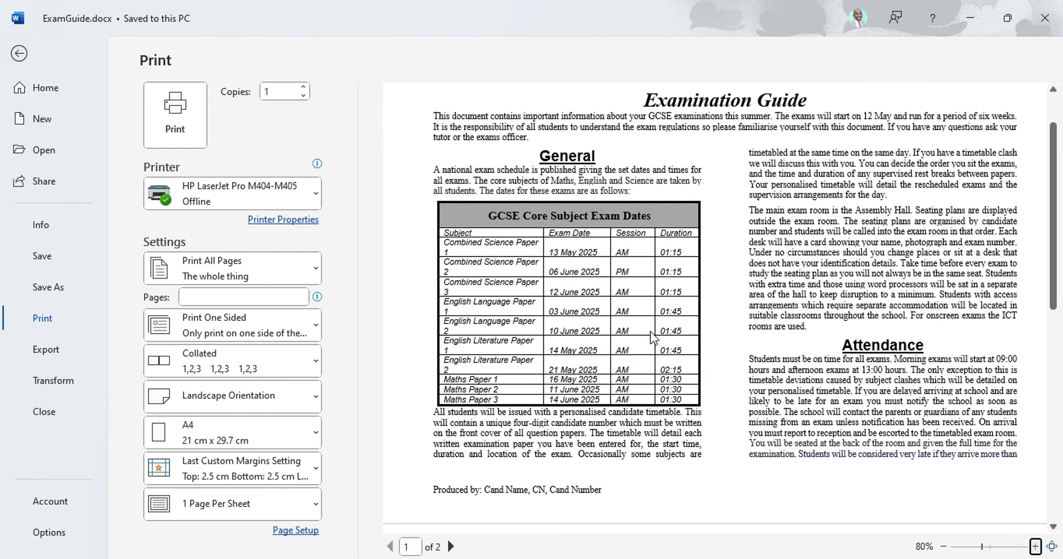
{"action": "scroll", "coordinate": [652, 325], "scroll_direction": "up", "scroll_amount": 3}
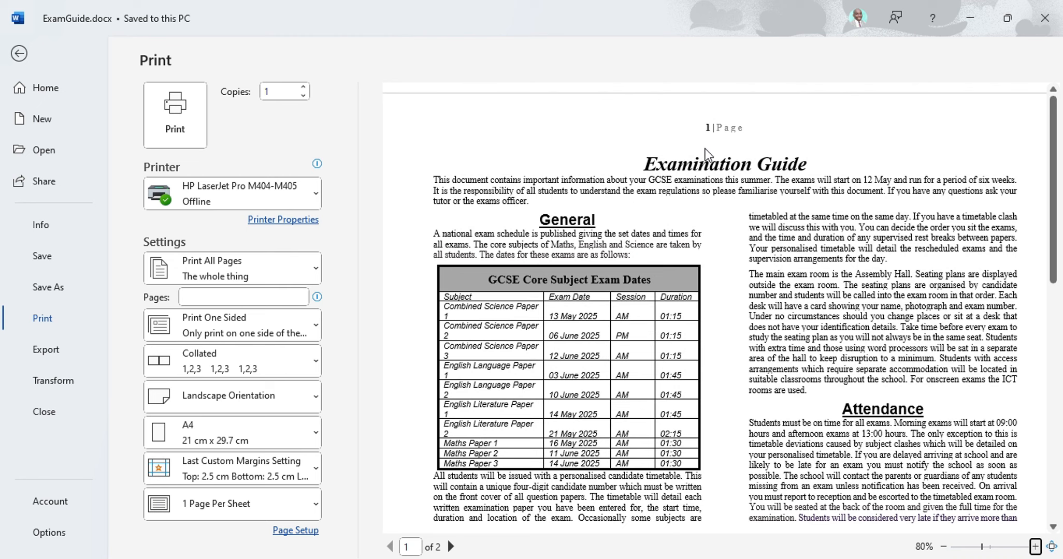
{"action": "scroll", "coordinate": [706, 152], "scroll_direction": "down", "scroll_amount": 10}
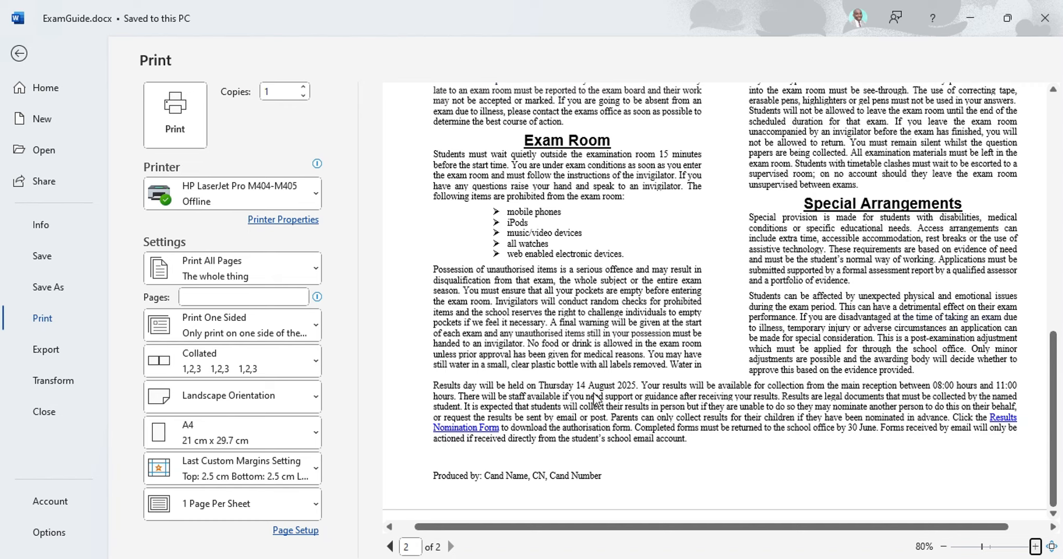
{"action": "scroll", "coordinate": [599, 388], "scroll_direction": "up", "scroll_amount": 2}
{"action": "scroll", "coordinate": [600, 392], "scroll_direction": "up", "scroll_amount": 8}
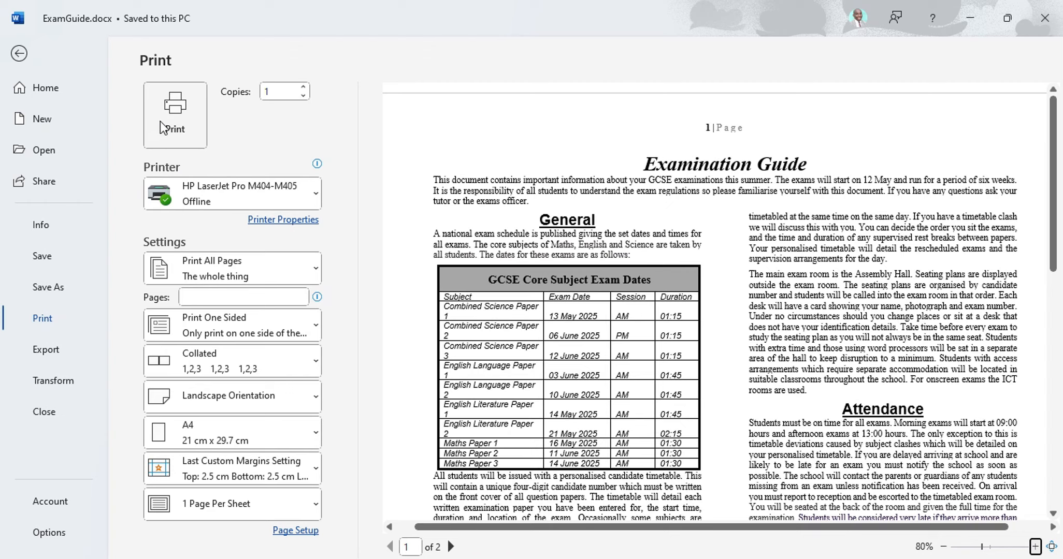
{"action": "left_click", "coordinate": [193, 72]}
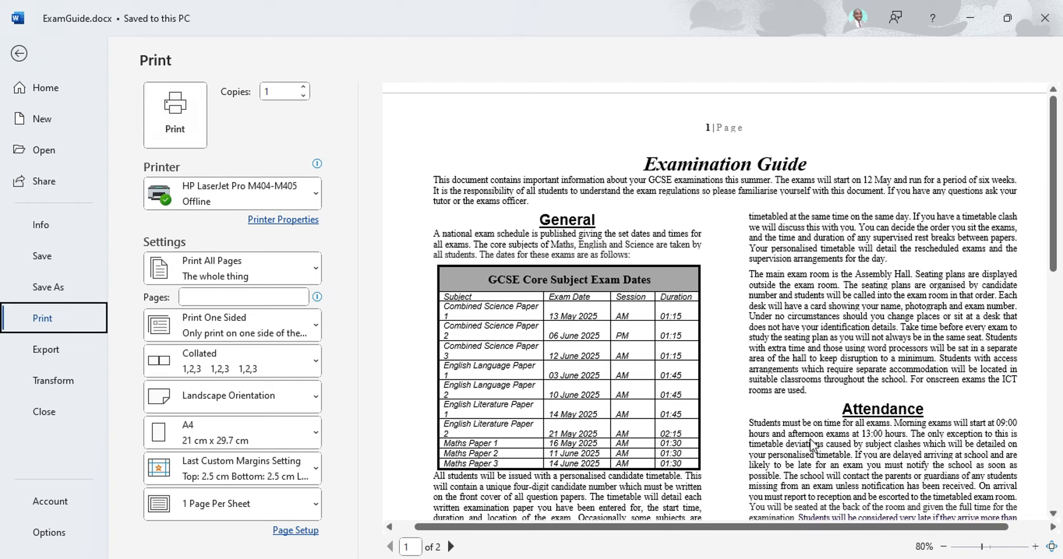